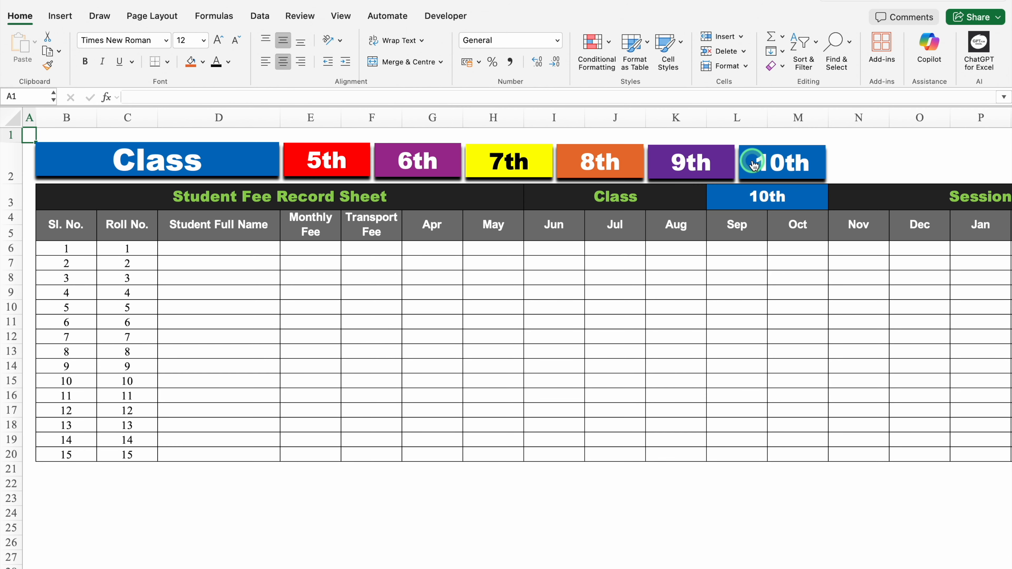
Step: Open the 5th class fee record sheet and set the first student's April fee status to Due
click(325, 162)
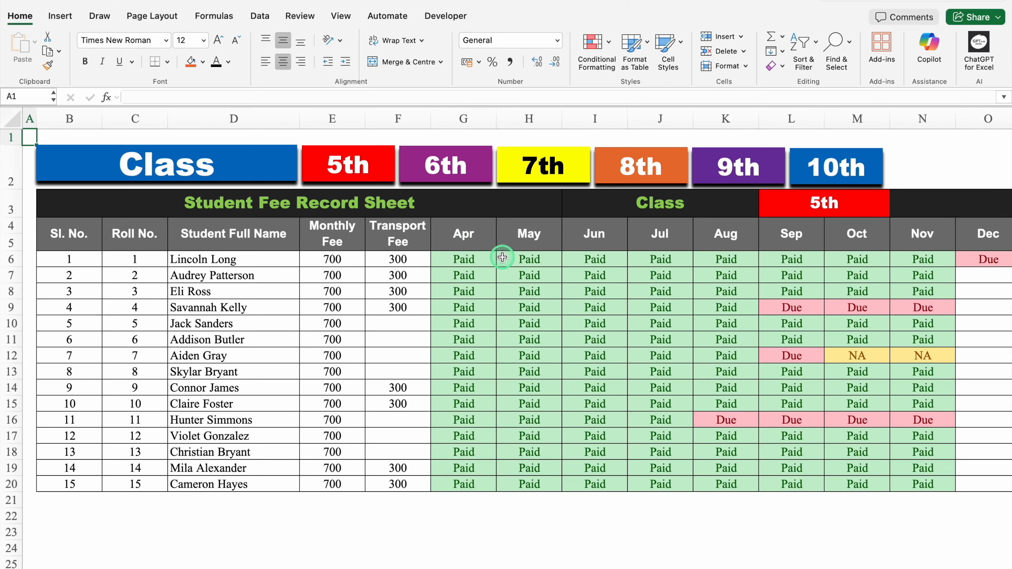
click(474, 260)
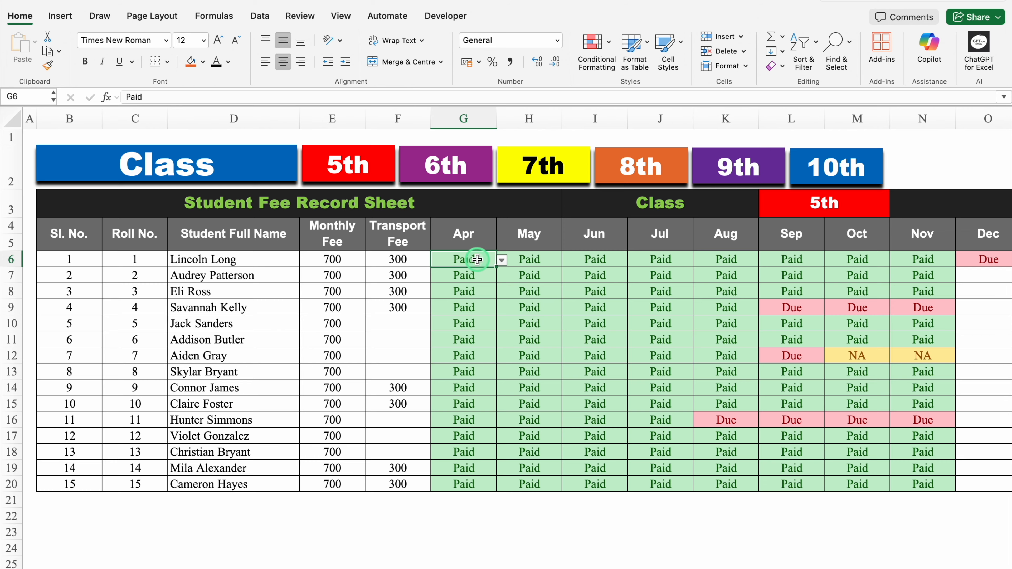
click(502, 261)
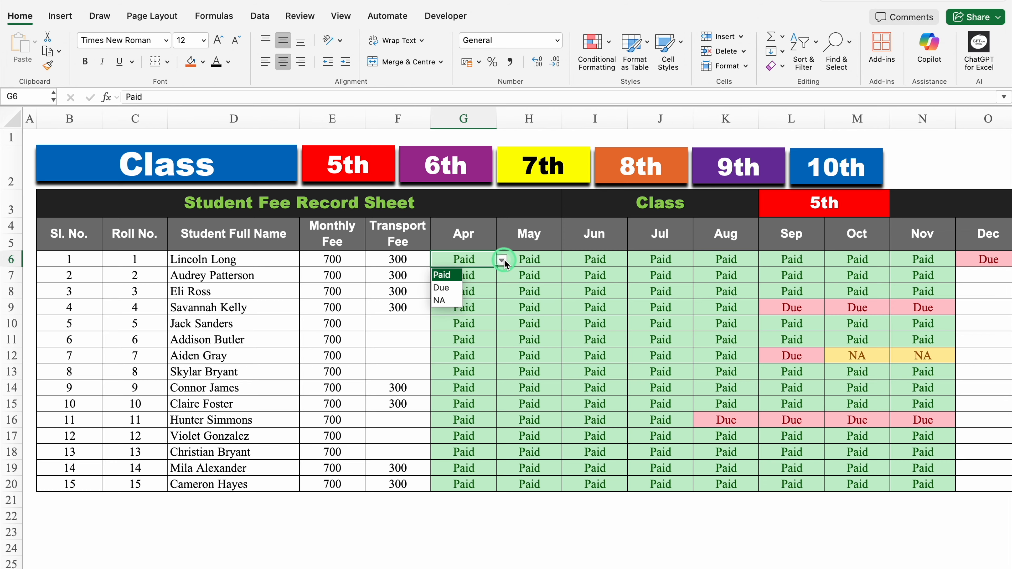
click(456, 293)
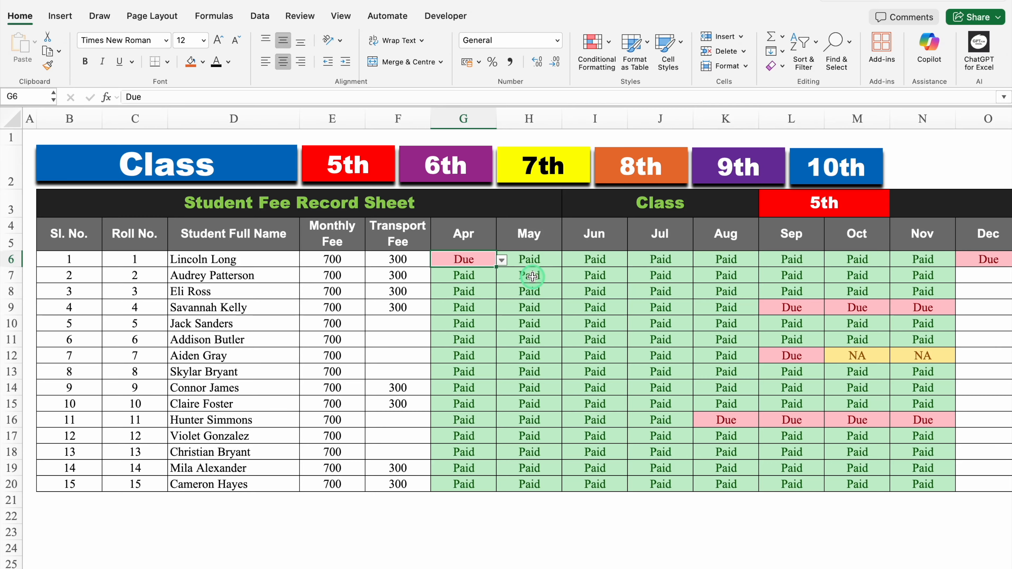
Step: Set the first student's April fee status to NA and review the paid, pending and balance columns
click(502, 260)
click(454, 301)
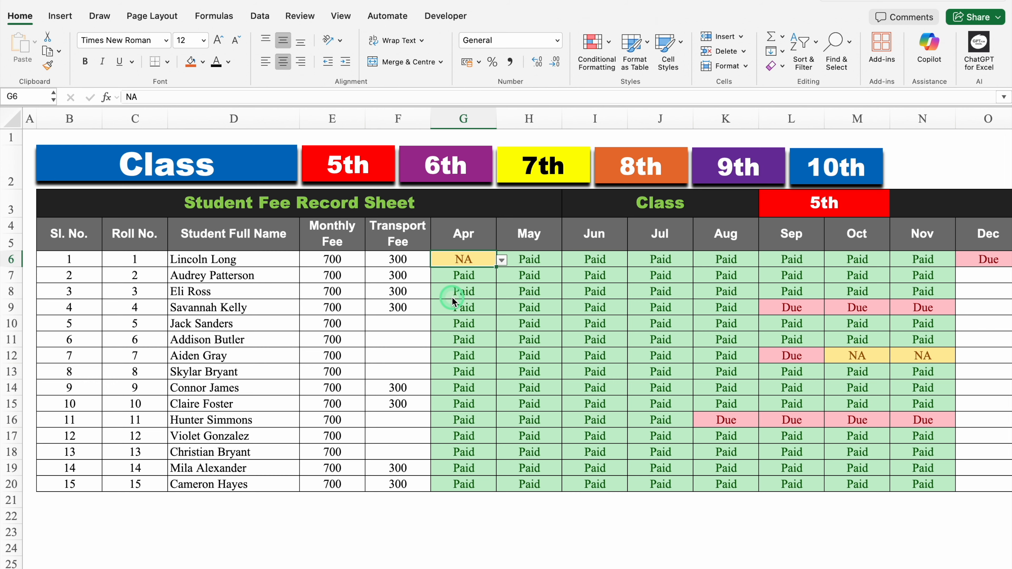
drag(451, 564, 781, 568)
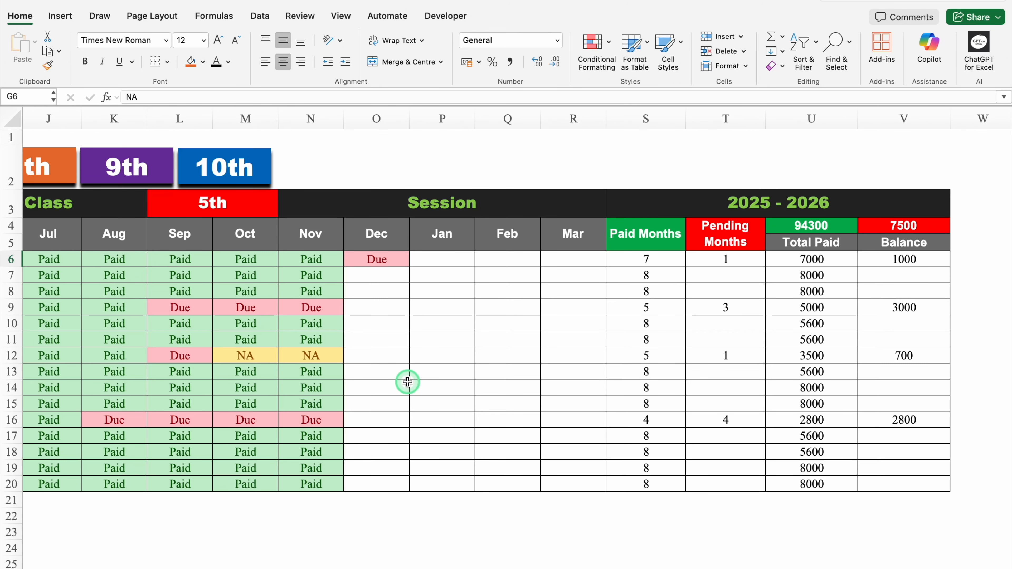
scroll(332, 549, left, 10)
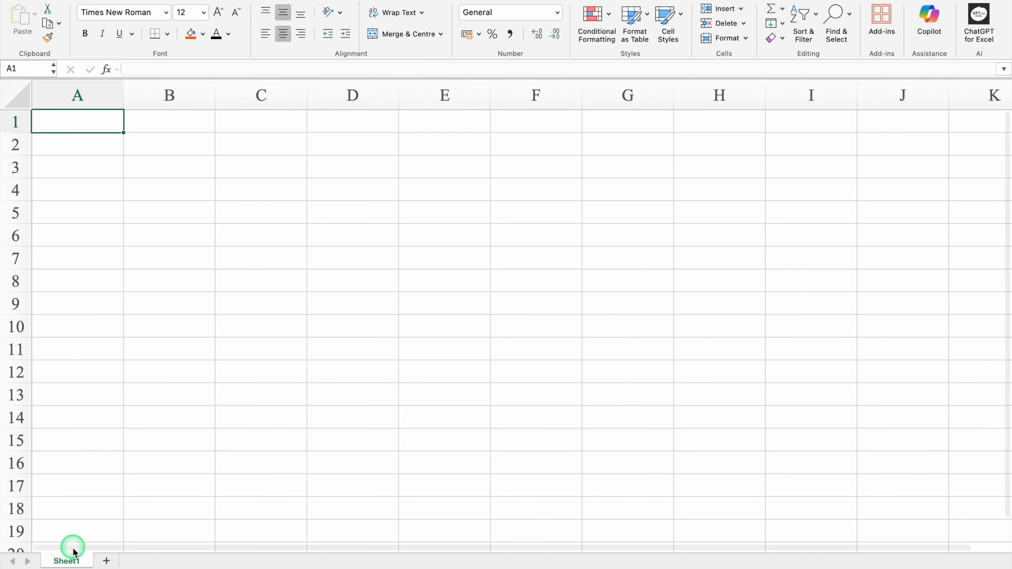
Step: Rename Sheet1 to Class 5th and narrow column A to a thin margin
double_click(78, 562)
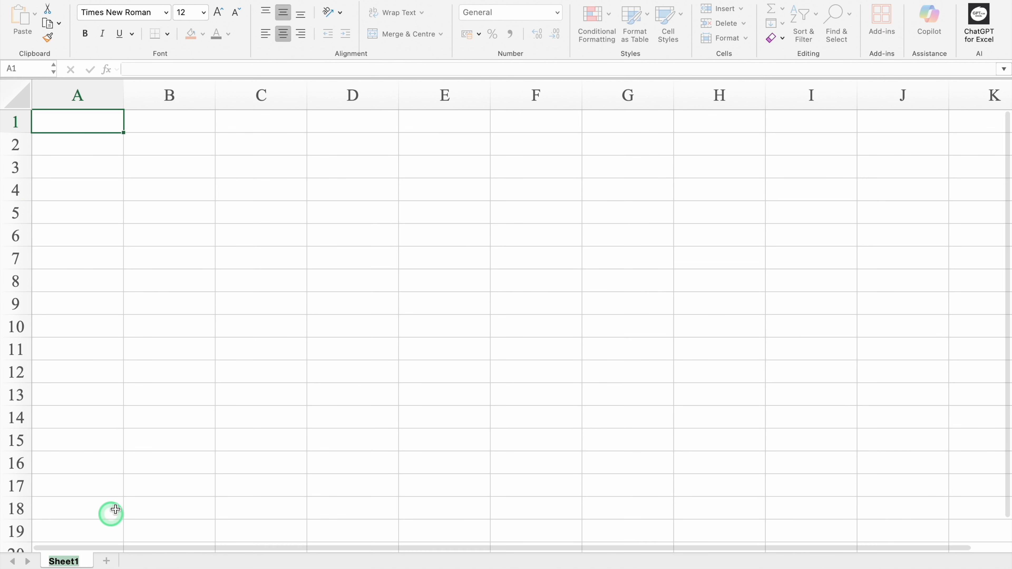
text(Class)
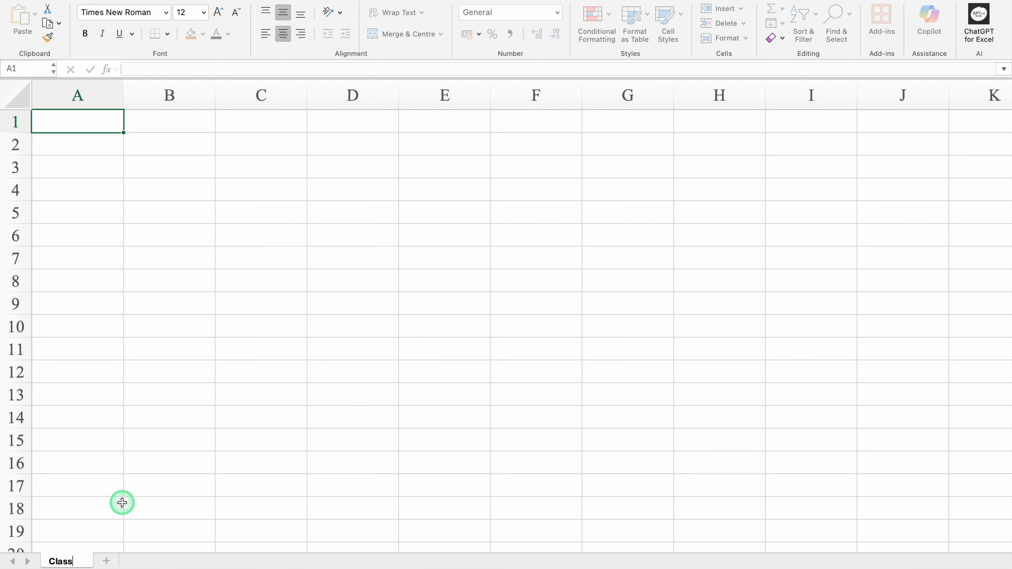
text( 5th)
click(103, 122)
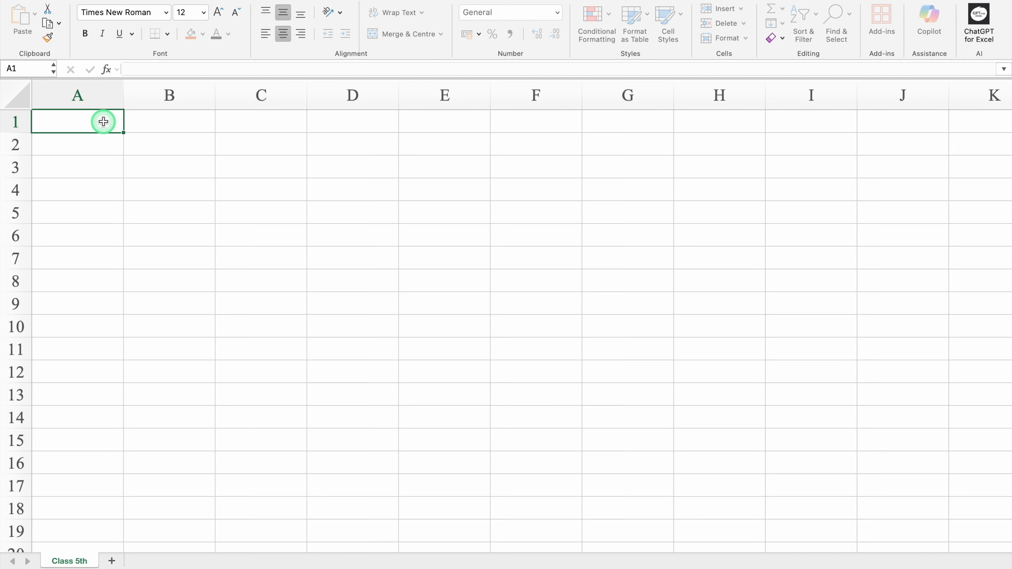
drag(123, 101, 48, 110)
Step: Format B4:B5 as one merged and centred header cell with all borders and a standard blue fill
click(91, 190)
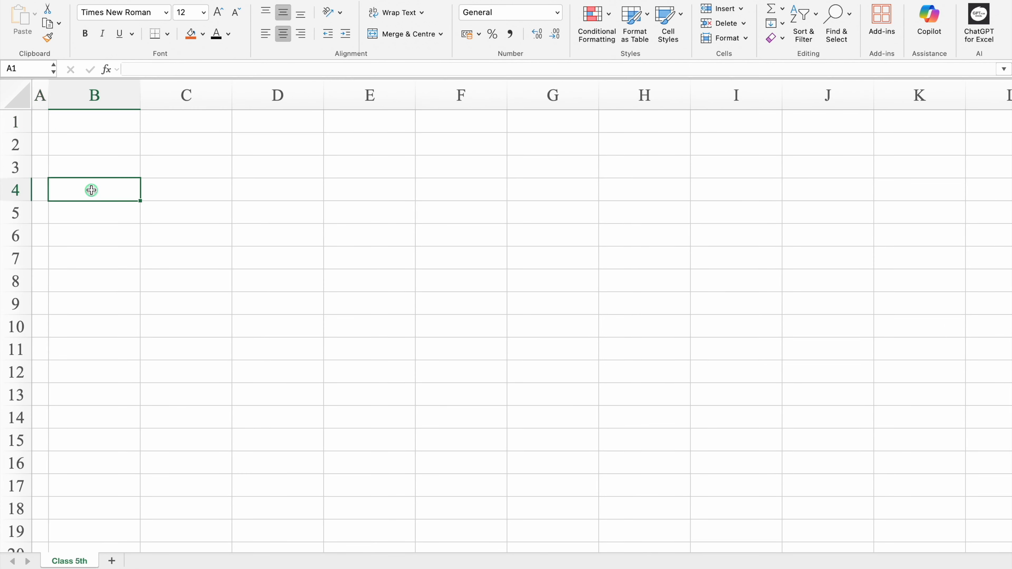
drag(91, 191, 93, 204)
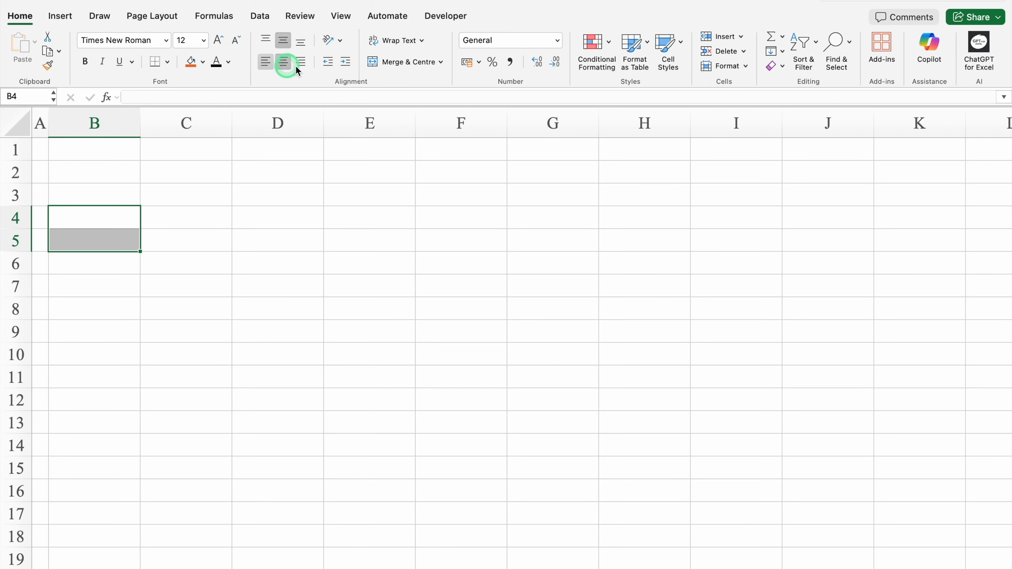
click(405, 63)
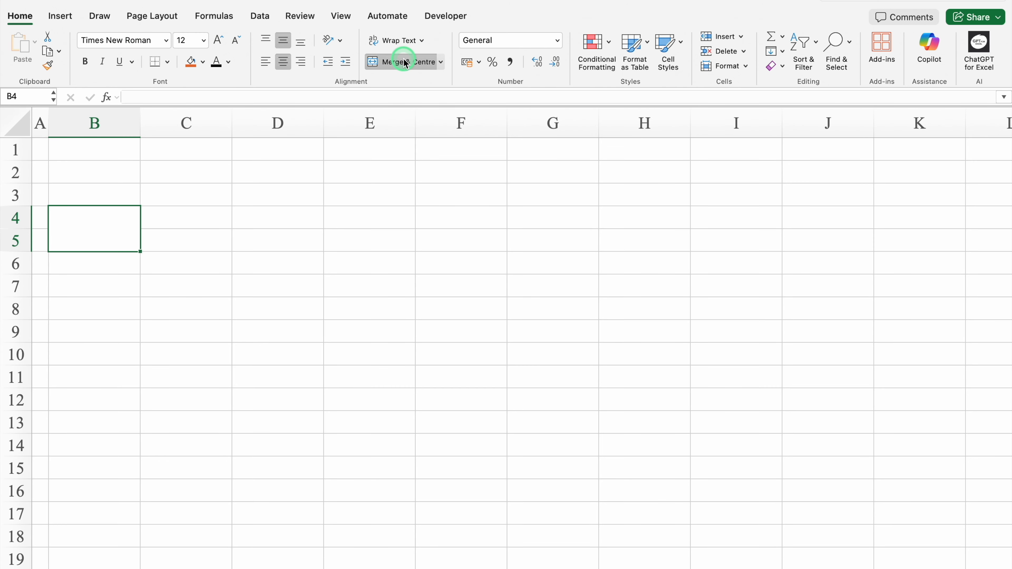
click(167, 61)
click(206, 185)
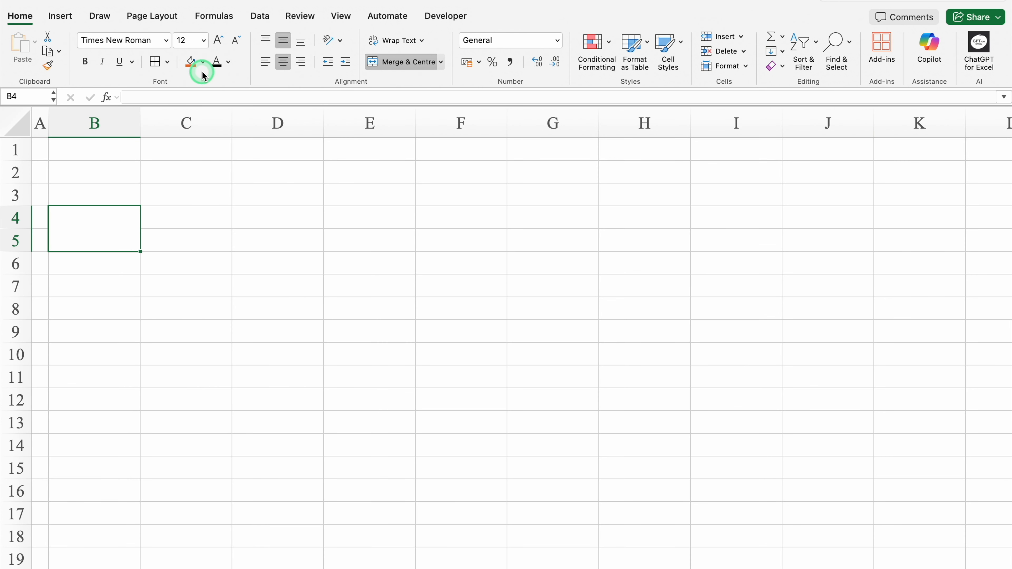
click(202, 62)
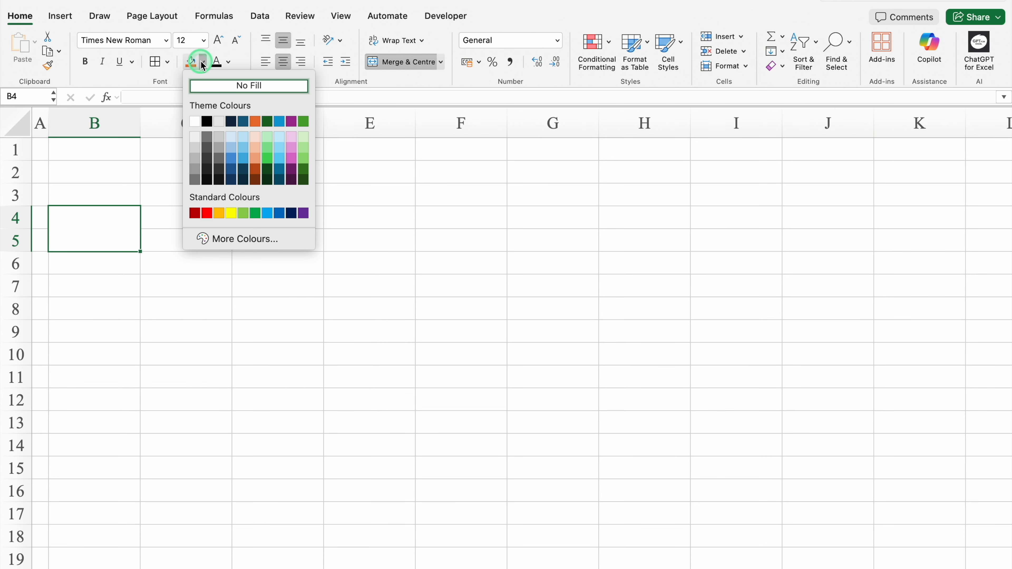
click(279, 213)
Step: Set rows 4 and 5 to the Arial Bold font with wrapped text
drag(13, 219, 16, 241)
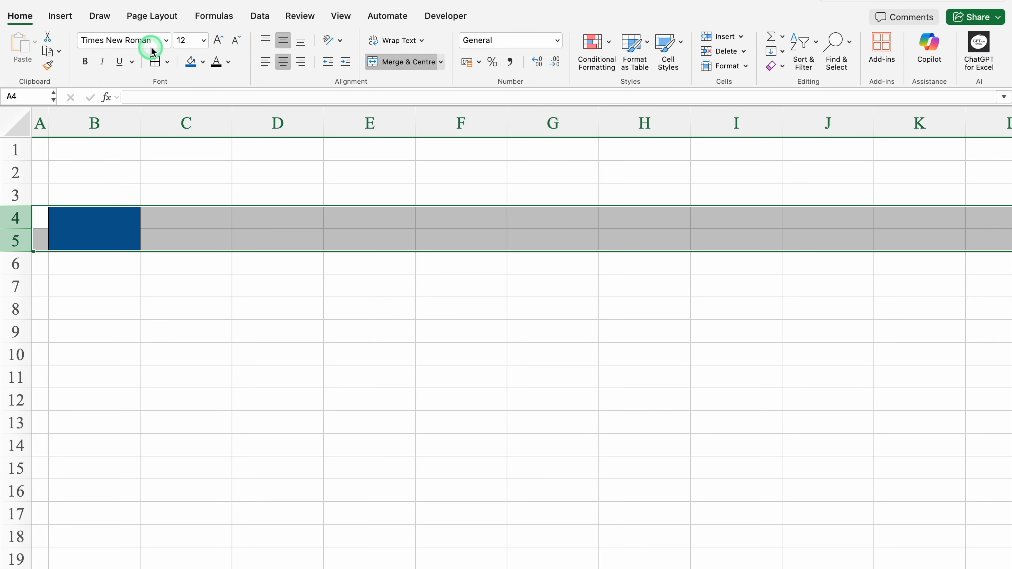
click(167, 41)
mouse_move(167, 157)
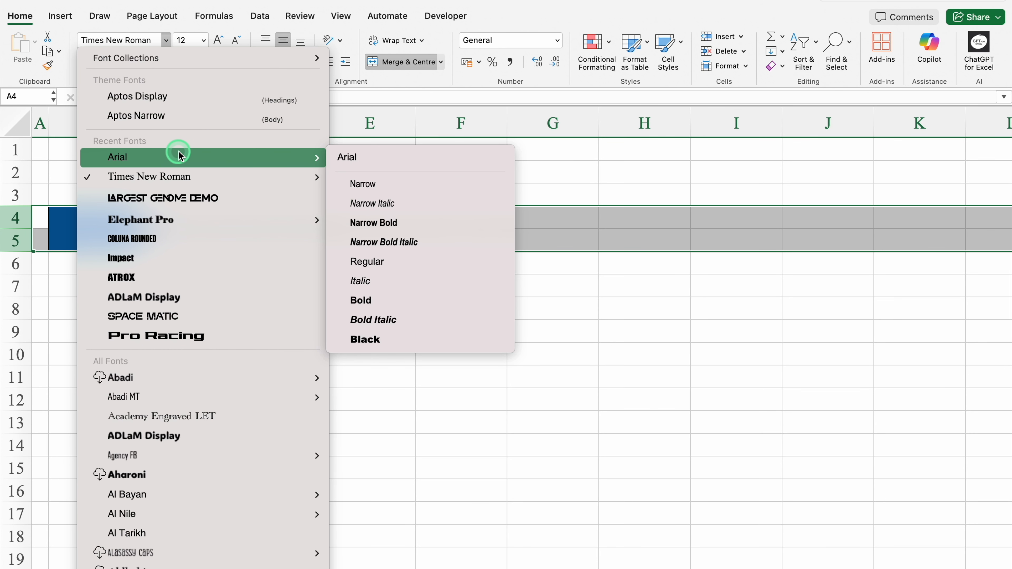
click(370, 302)
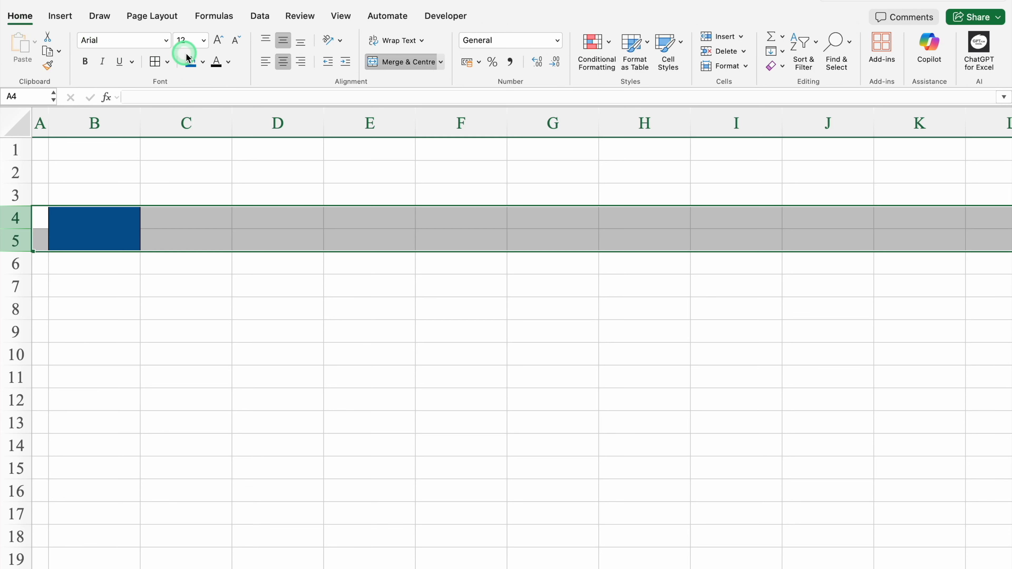
click(397, 43)
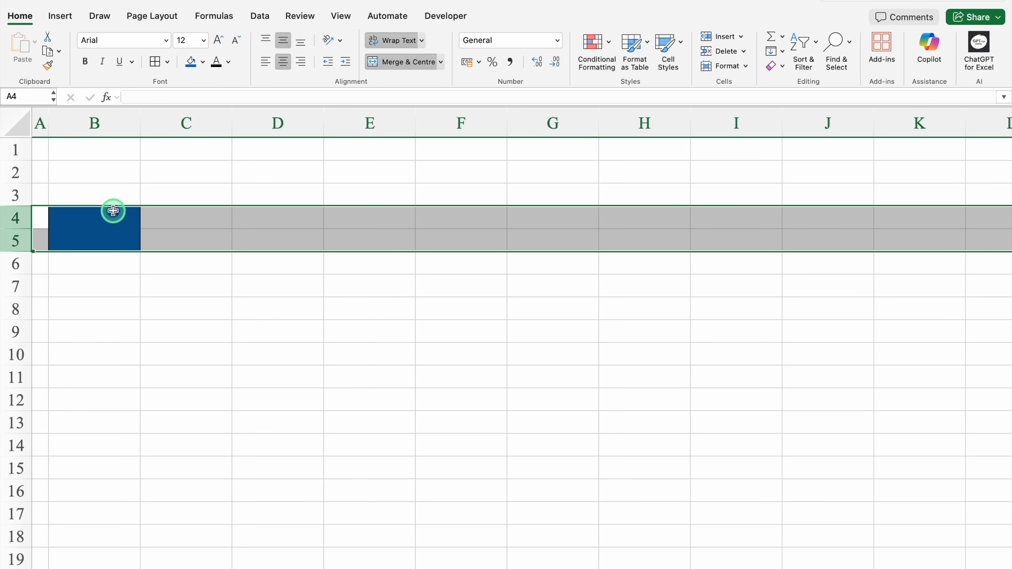
Step: Extend the blue header cell's formatting across to column G and enter the heading Sl. No. in B4
click(105, 218)
drag(141, 251, 565, 266)
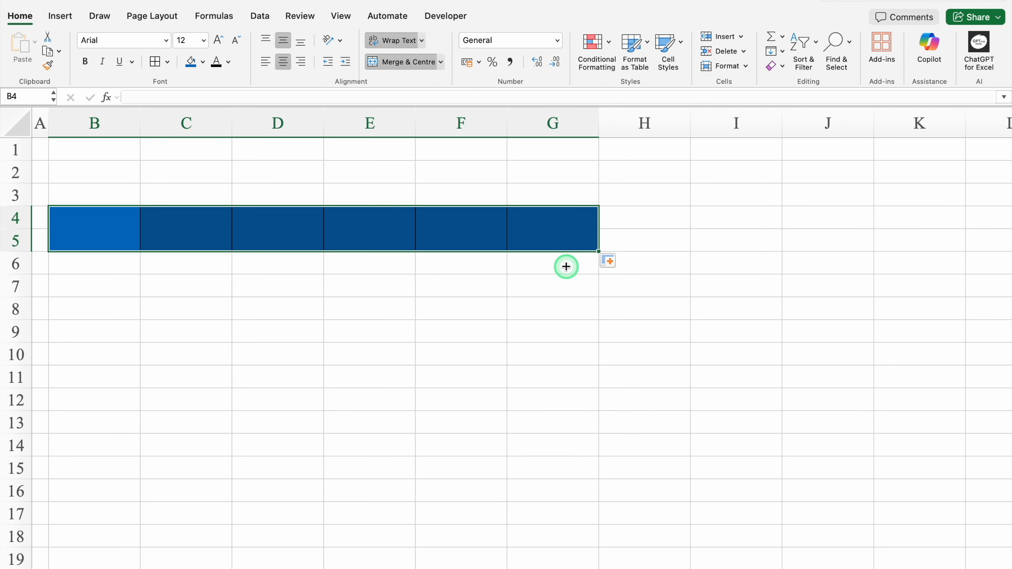
click(95, 230)
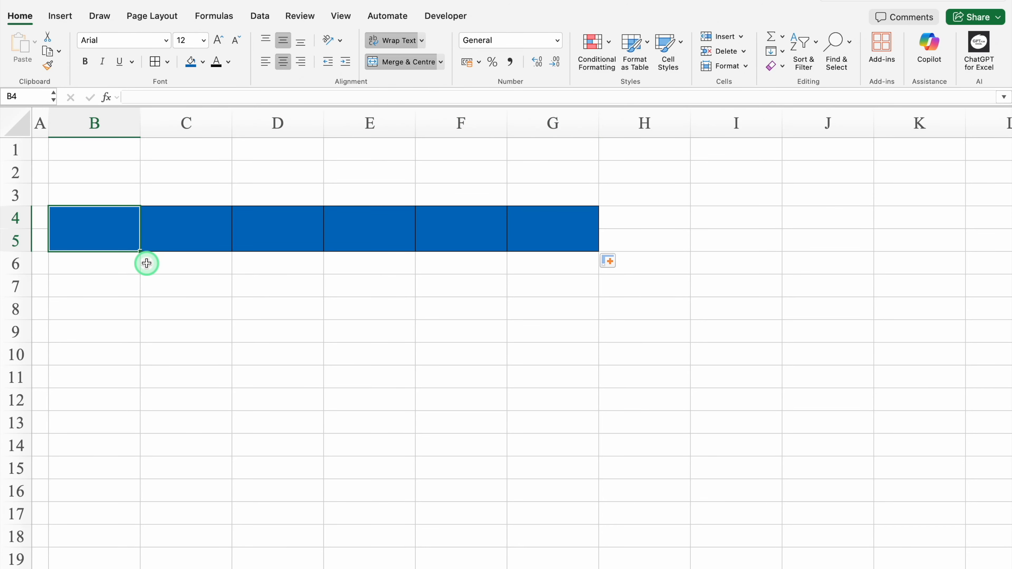
text(Sl. No.)
key(Tab)
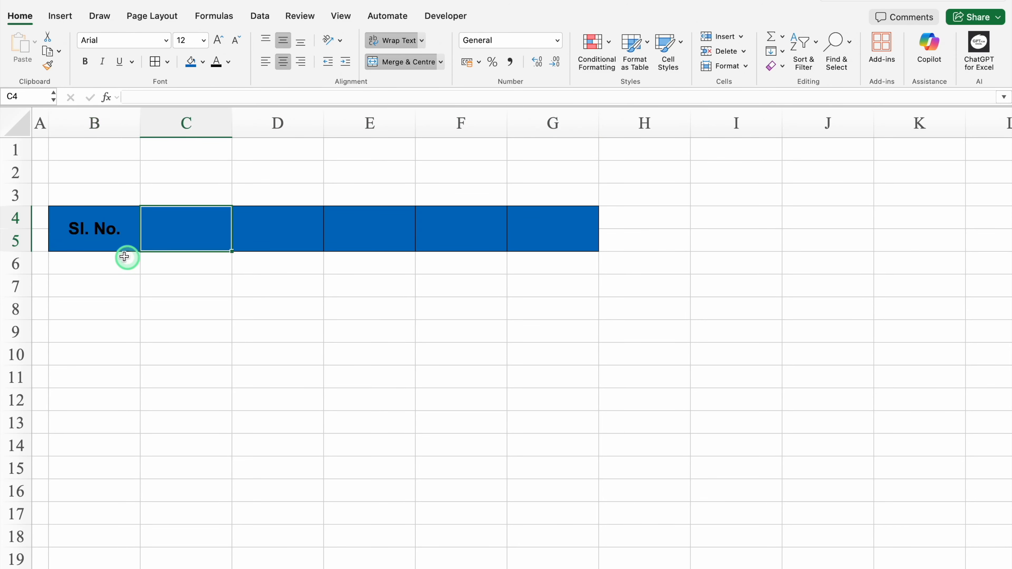
Step: Change the font colour of rows 4 and 5 to white
drag(18, 218, 22, 236)
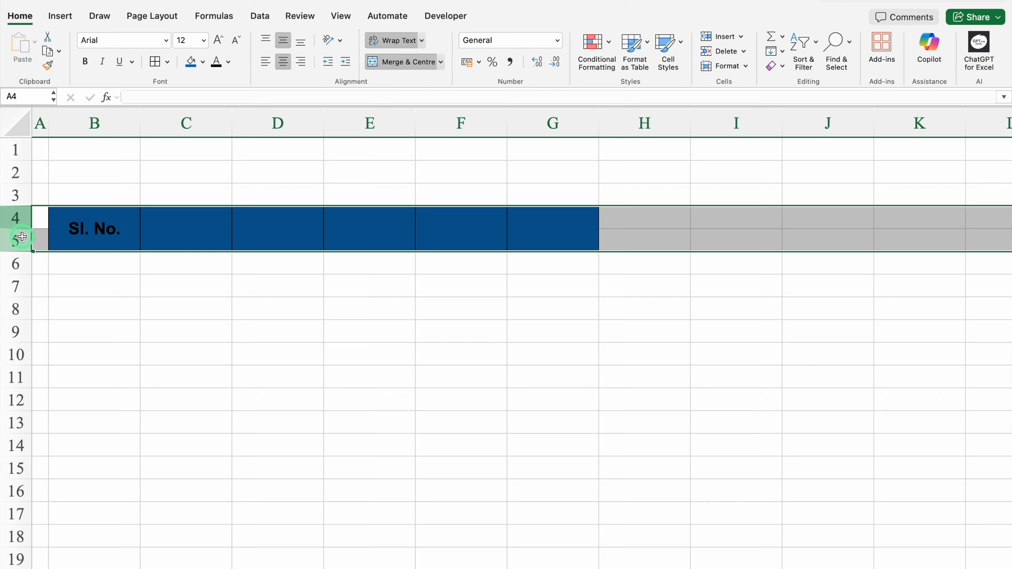
click(228, 61)
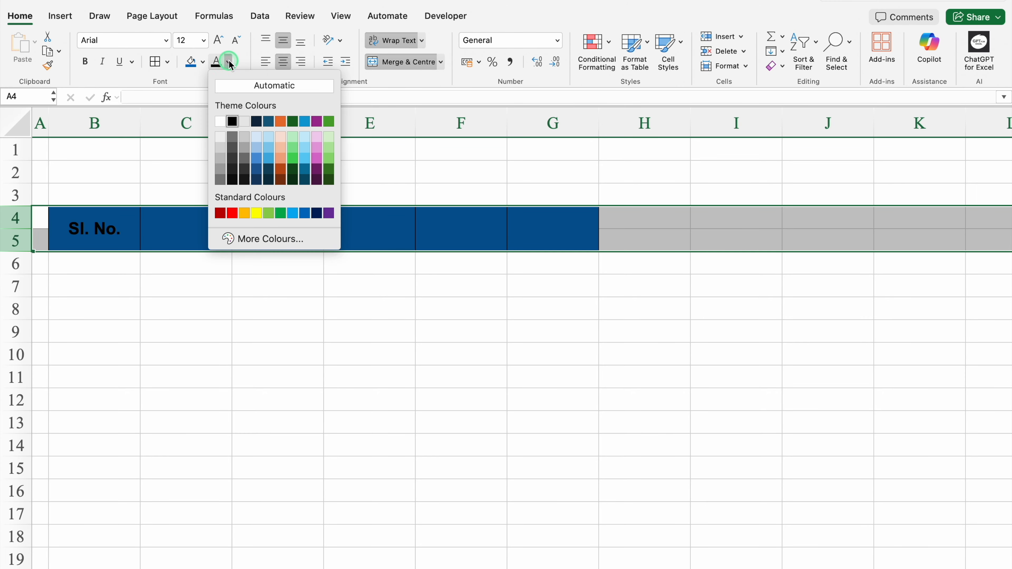
click(222, 121)
Step: Fill B6:B20 with serial numbers 1 to 15 and apply all borders to the table range B4:G20
click(106, 263)
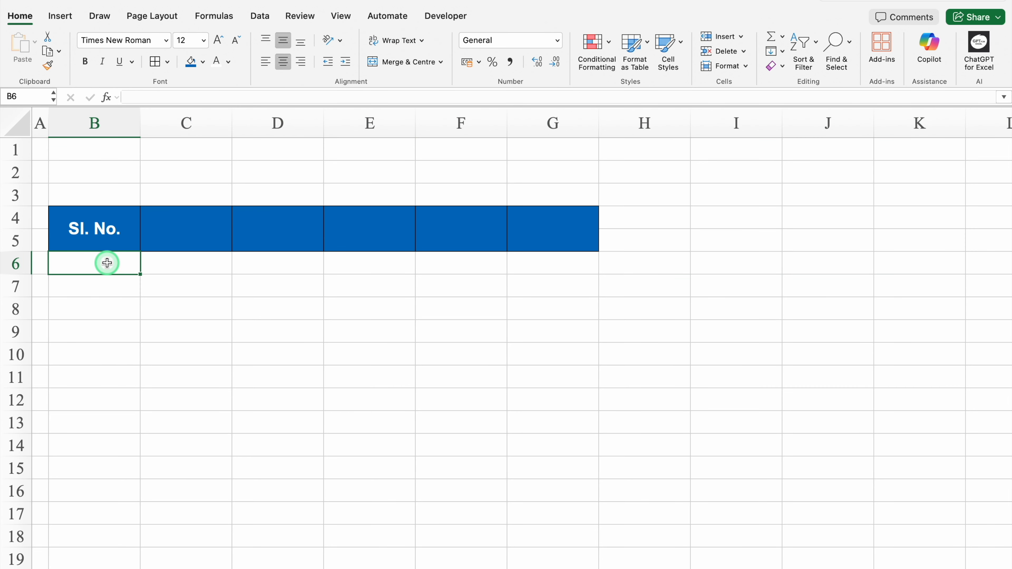
text(1)
key(Return)
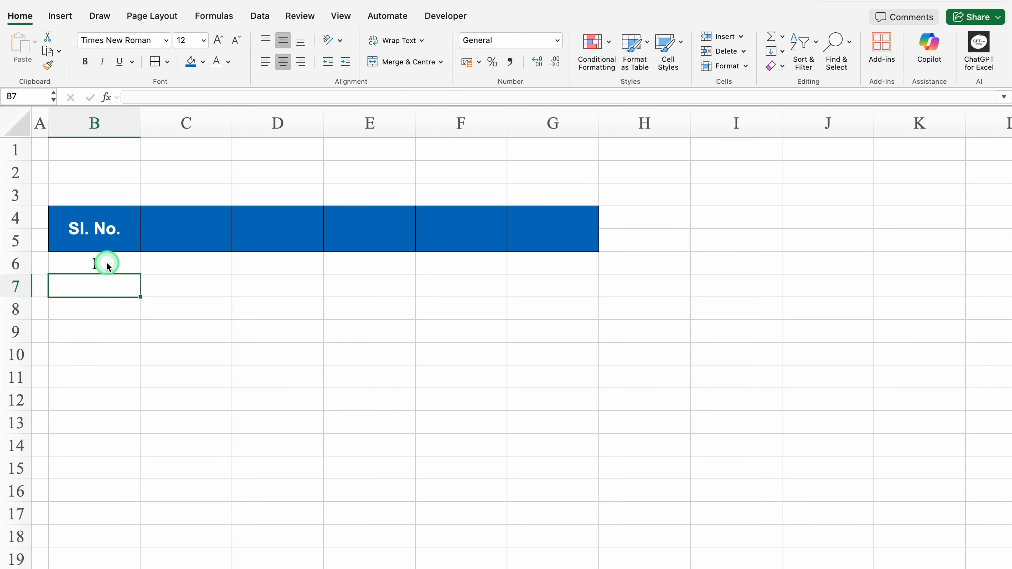
text(2)
drag(107, 265, 132, 555)
scroll(135, 539, down, 1)
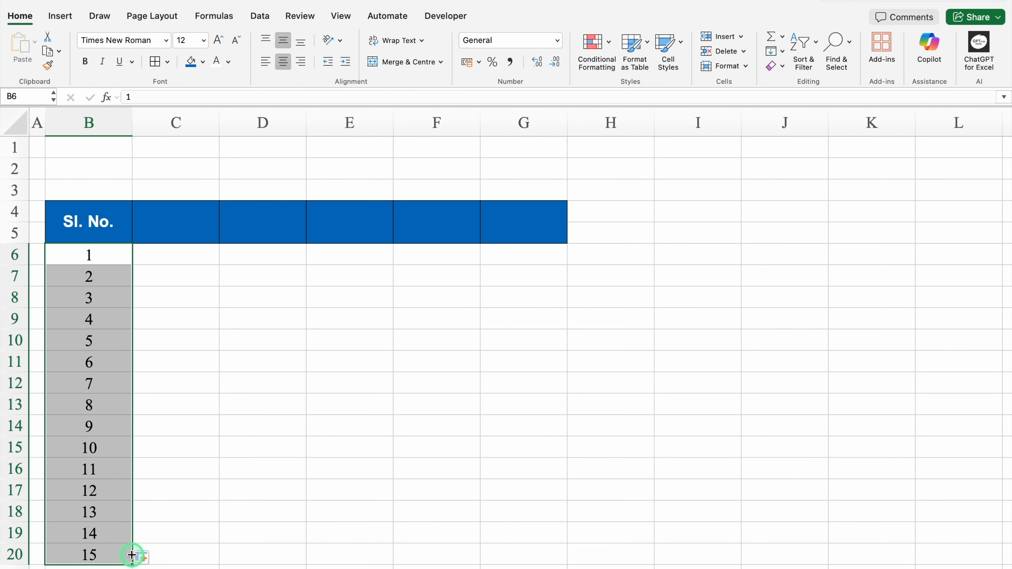
drag(89, 222, 489, 554)
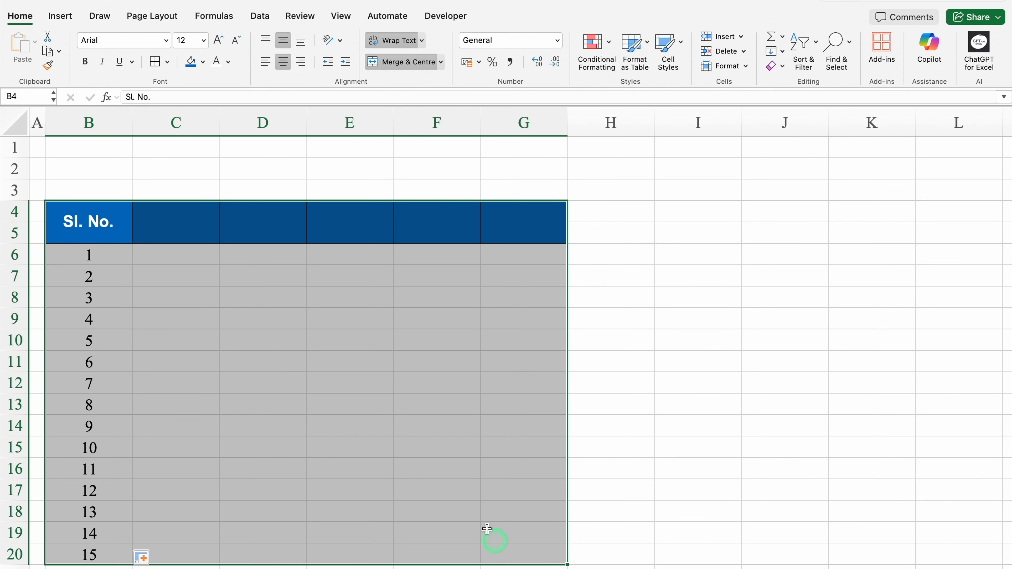
click(155, 61)
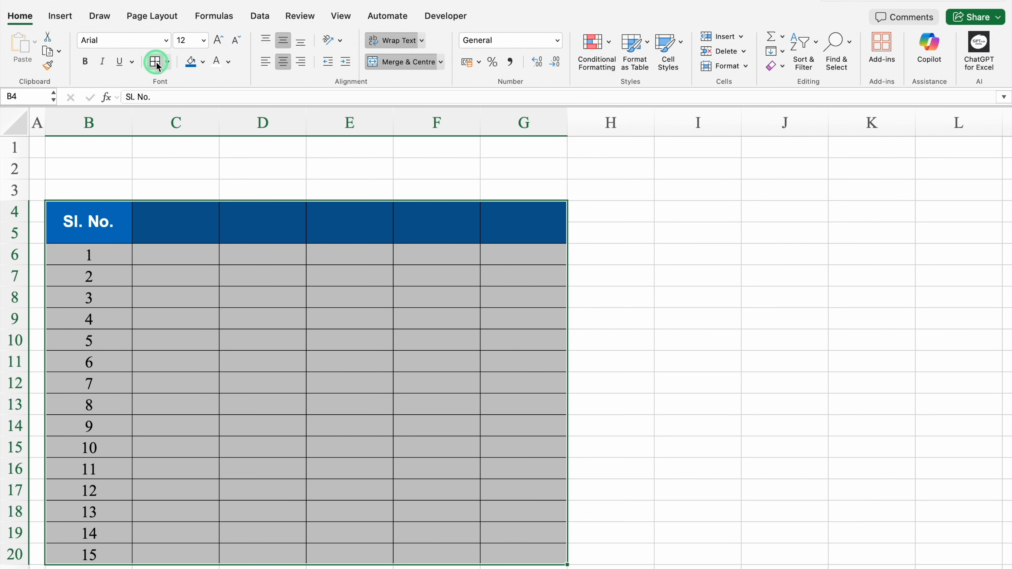
Step: Enter the heading Roll No. in C4 and widen column D to about twice its width
click(165, 219)
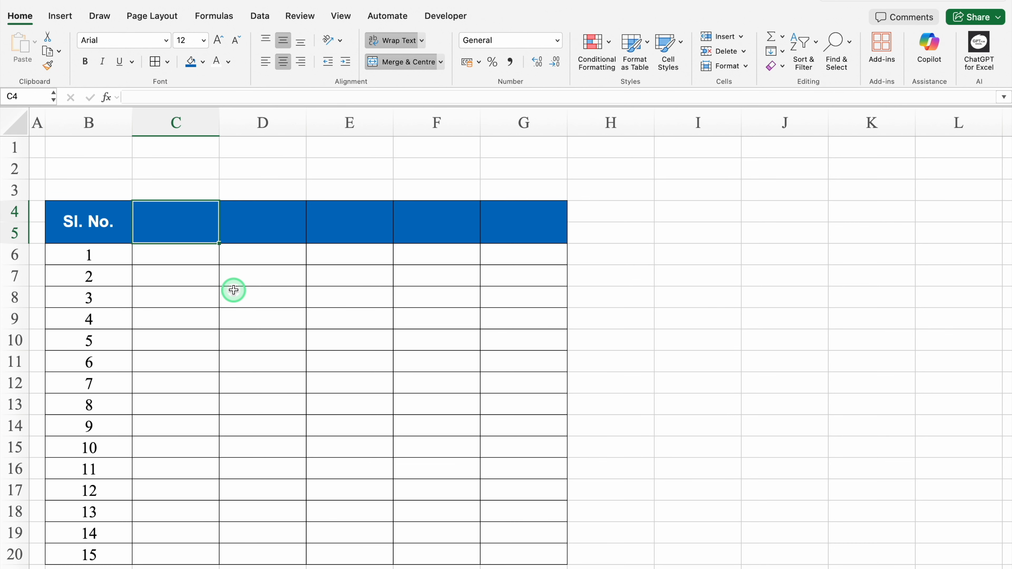
text(Roll No.)
key(Tab)
drag(306, 123, 393, 128)
Step: Enter the headings Student Full Name, Monthly Fee, Transport Fee and Apr in D4 through G4
click(348, 221)
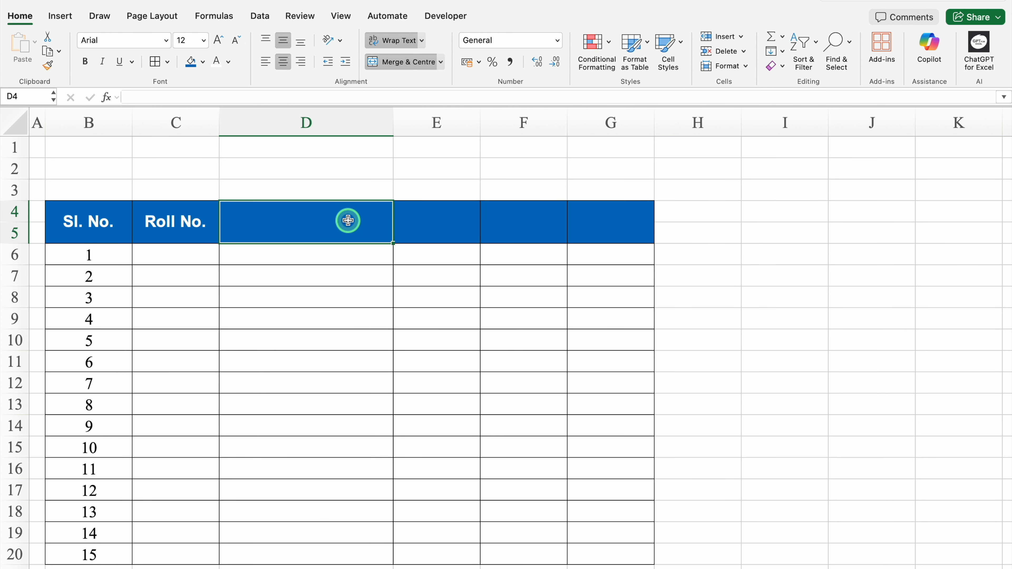
text(Student Full Name)
key(Tab)
text(Monthly Fee)
key(Tab)
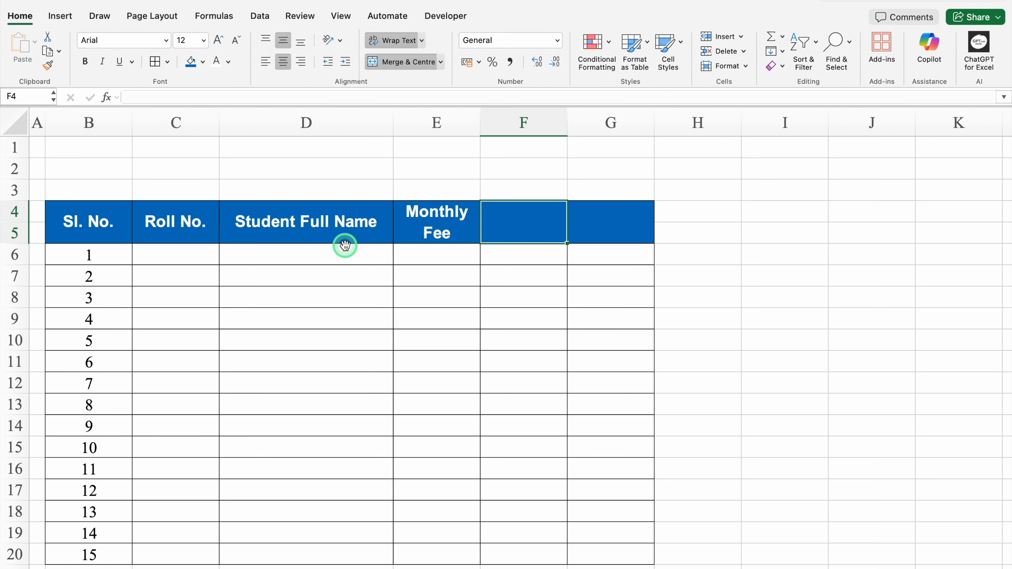
text(Transport Fee)
key(Tab)
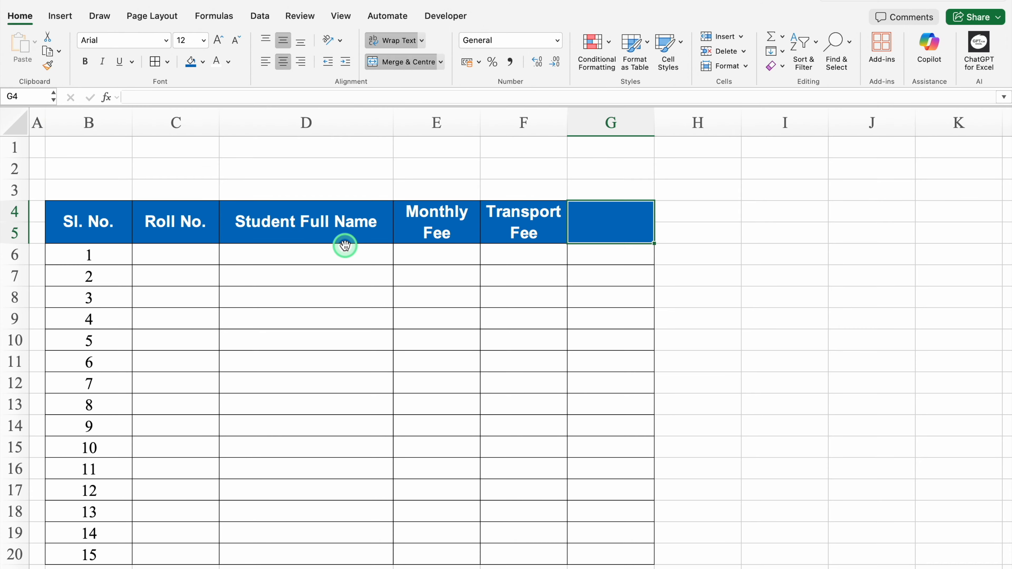
text(Apr)
key(Tab)
Step: Fill C6:C20 with roll numbers 1 to 15
click(178, 250)
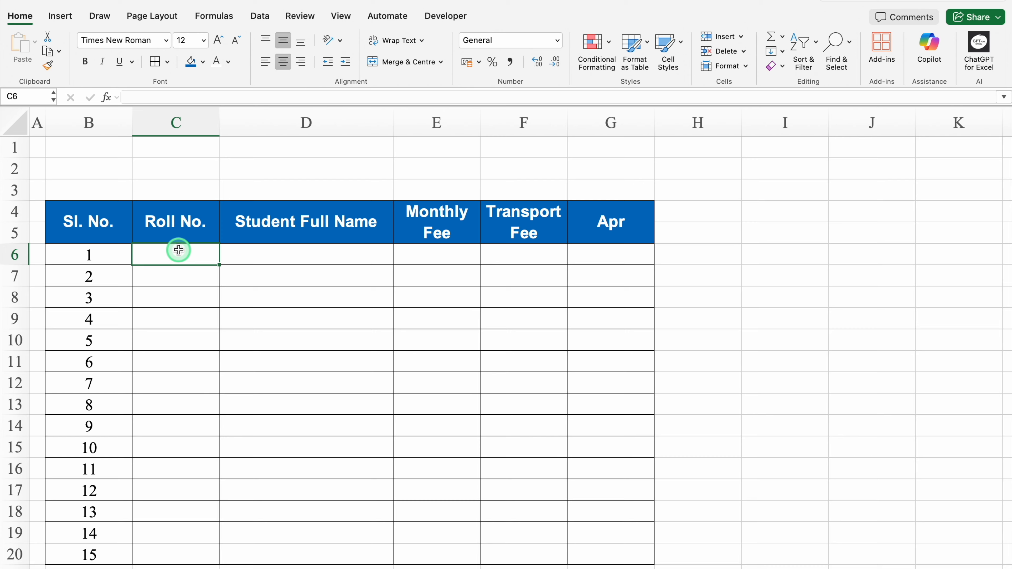
text(1)
key(Return)
text(2)
key(Return)
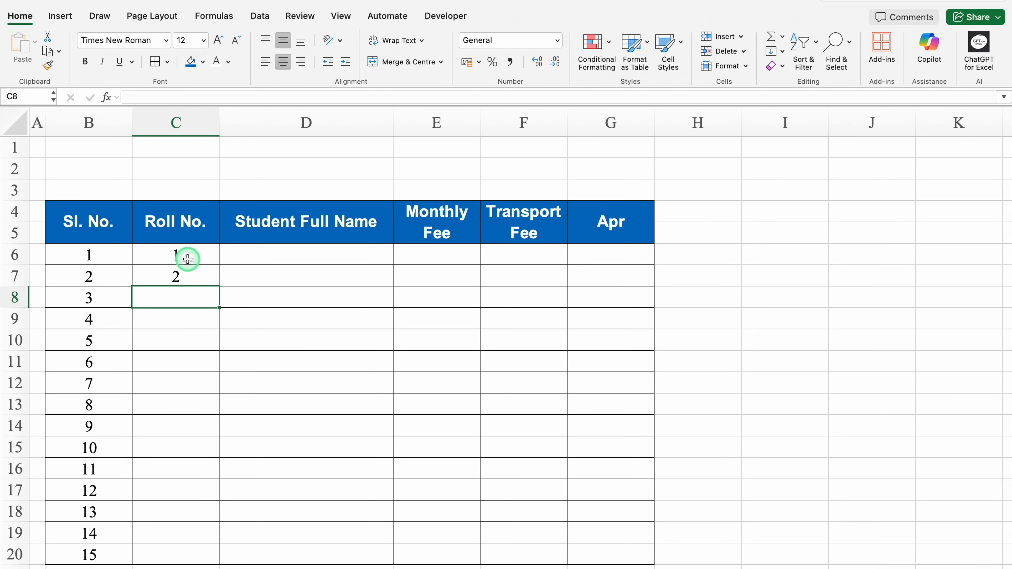
drag(187, 259, 197, 276)
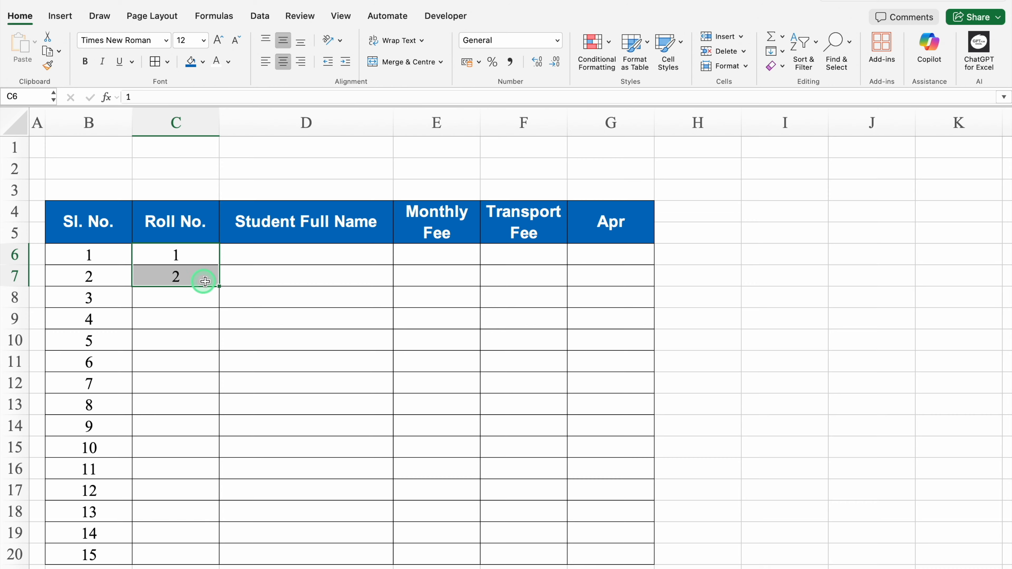
double_click(221, 287)
Step: Enter a monthly fee of 500 in E6 and a transport fee of 200 in F6
click(424, 260)
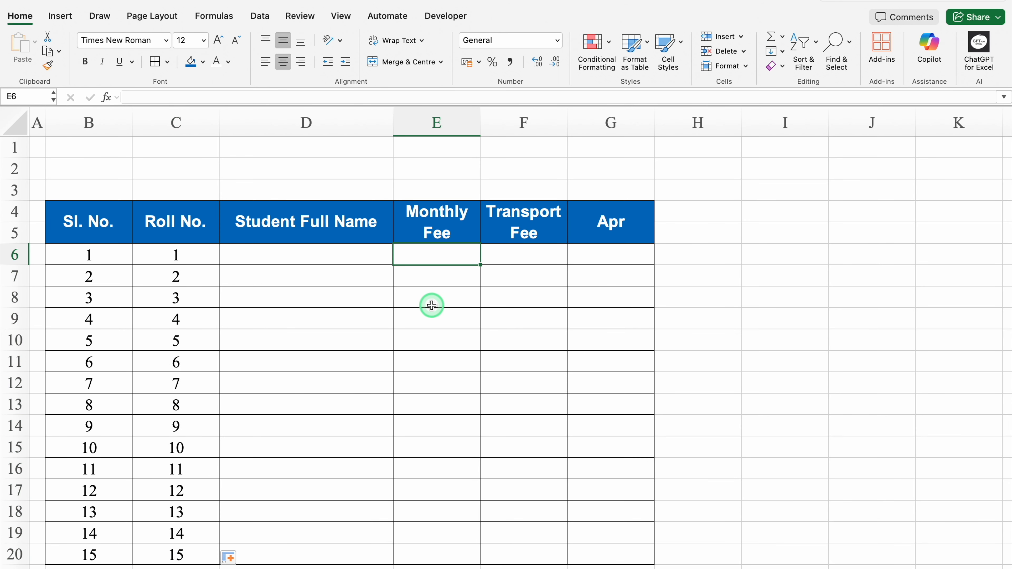
text(500)
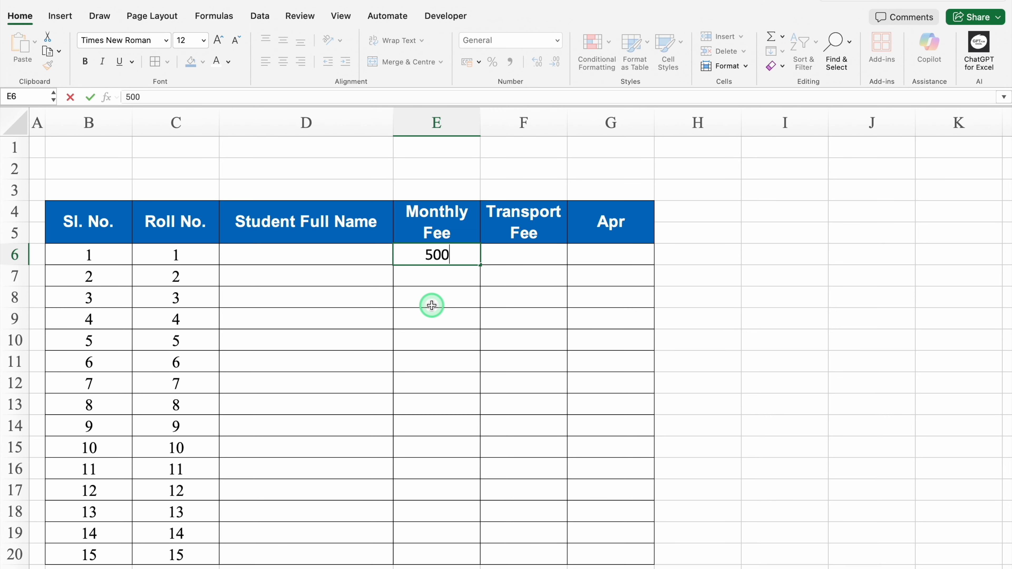
key(Return)
click(516, 256)
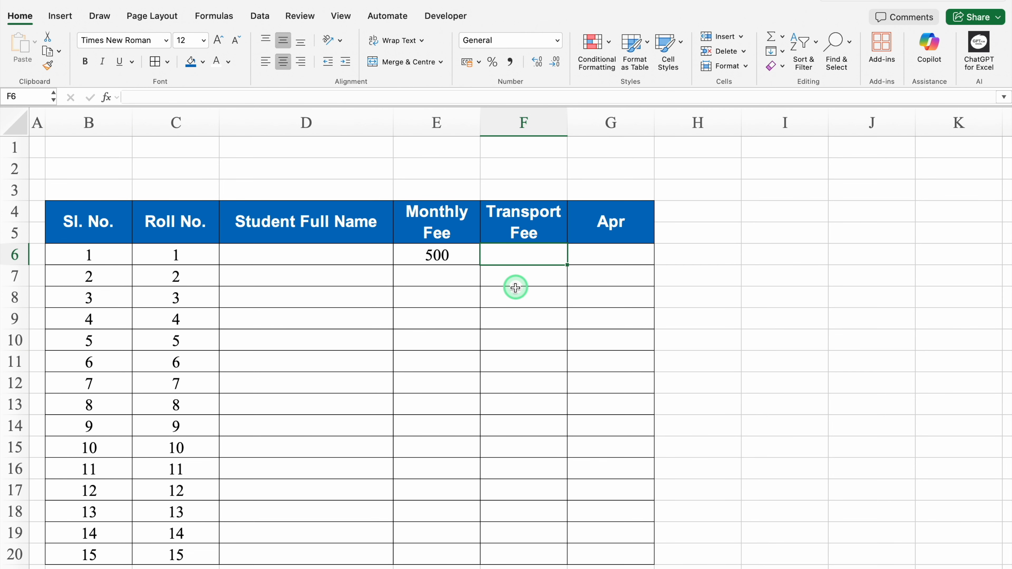
text(200)
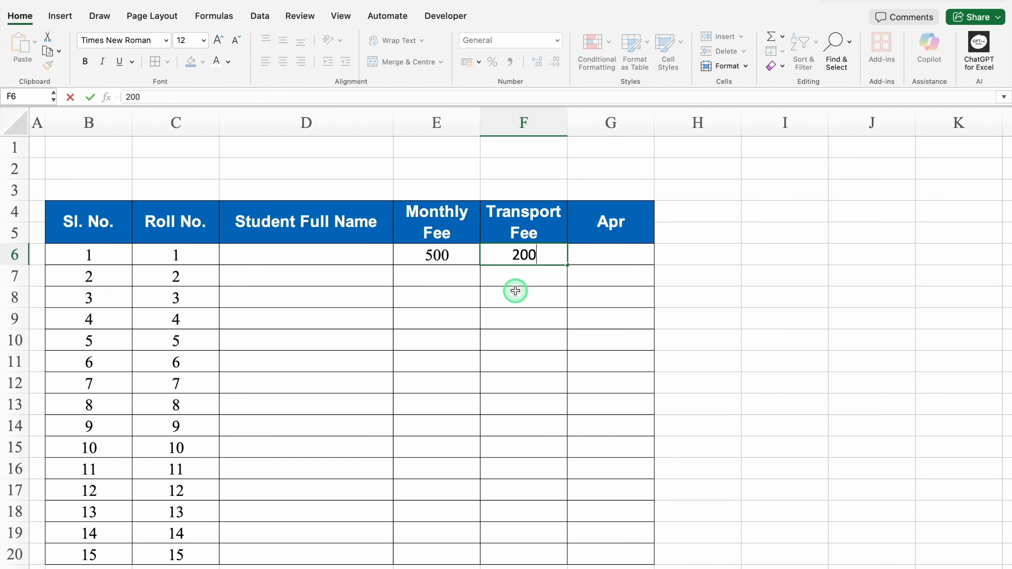
key(Return)
Step: Copy both fees down to row 20 and clear the transport fee in F7:F8, F11:F13 and F17
drag(459, 256, 562, 556)
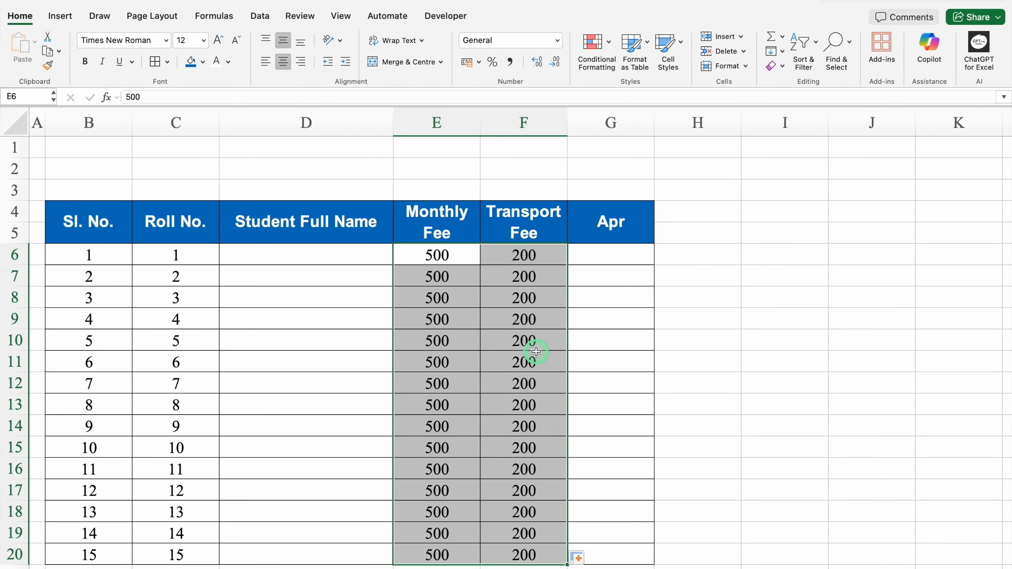
drag(538, 355, 540, 412)
key(Delete)
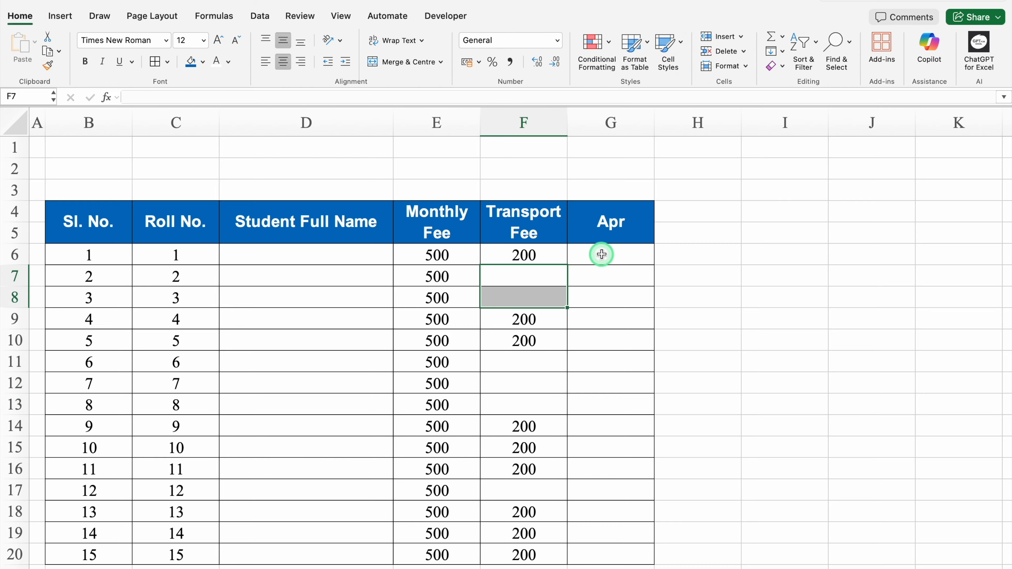
Step: Add list data validation to G6:G20 with the source Paid,Due,NA
click(602, 255)
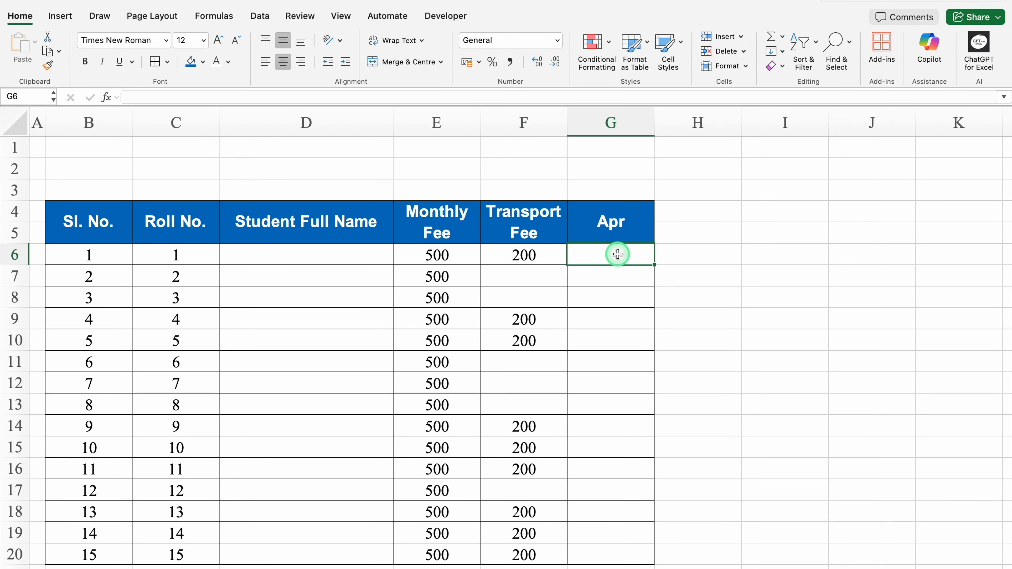
drag(617, 254, 610, 551)
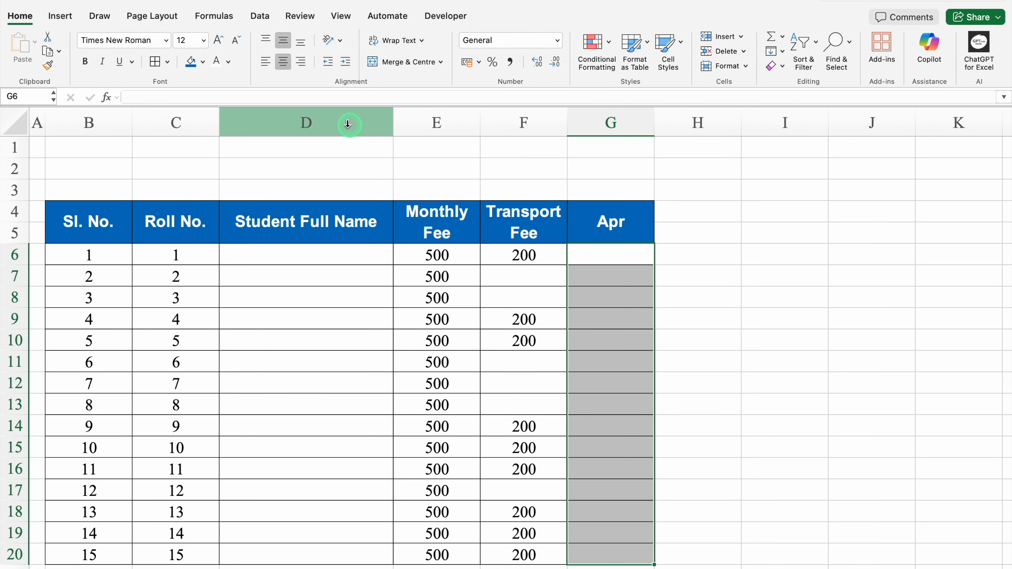
click(261, 18)
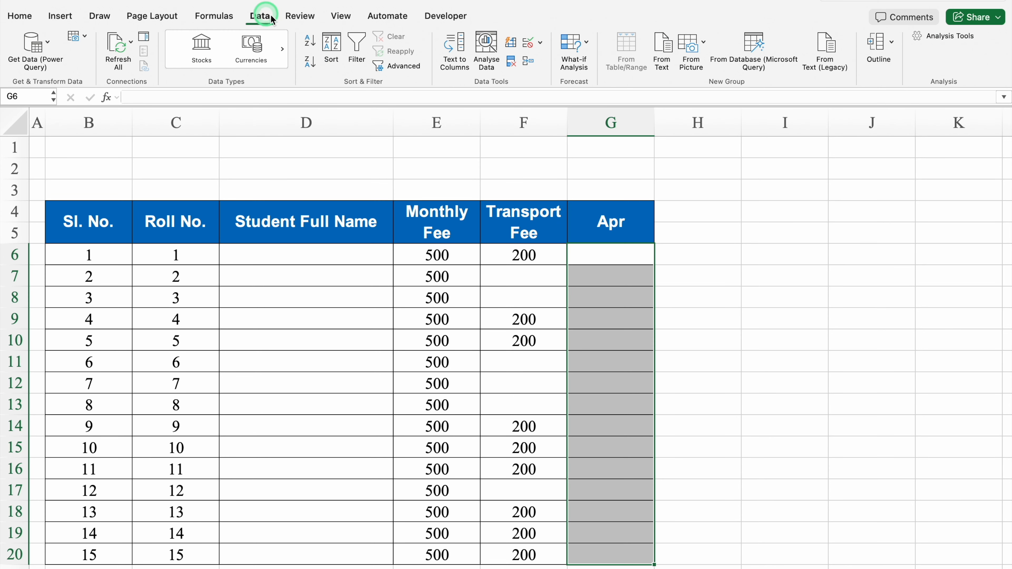
click(470, 63)
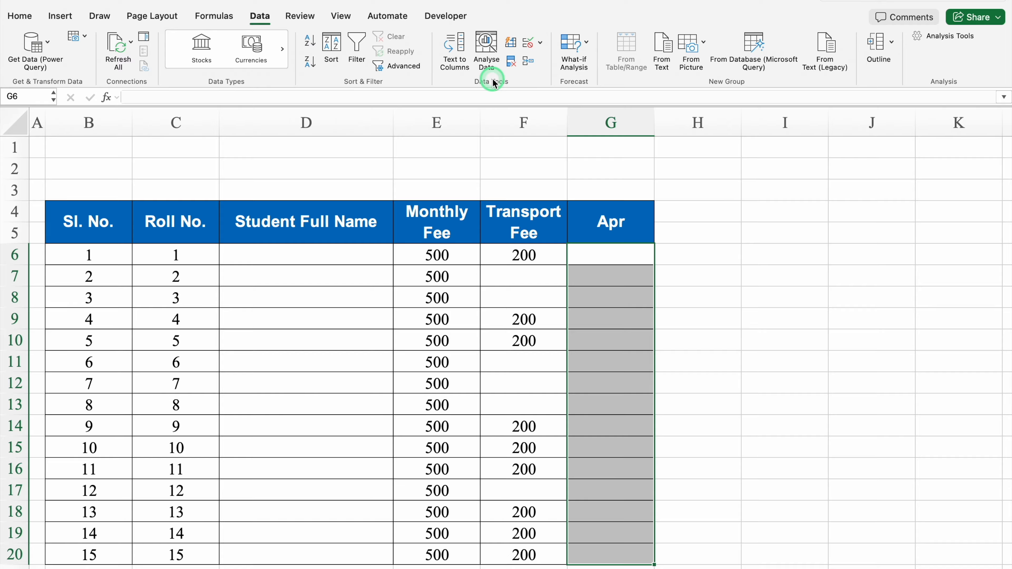
click(541, 47)
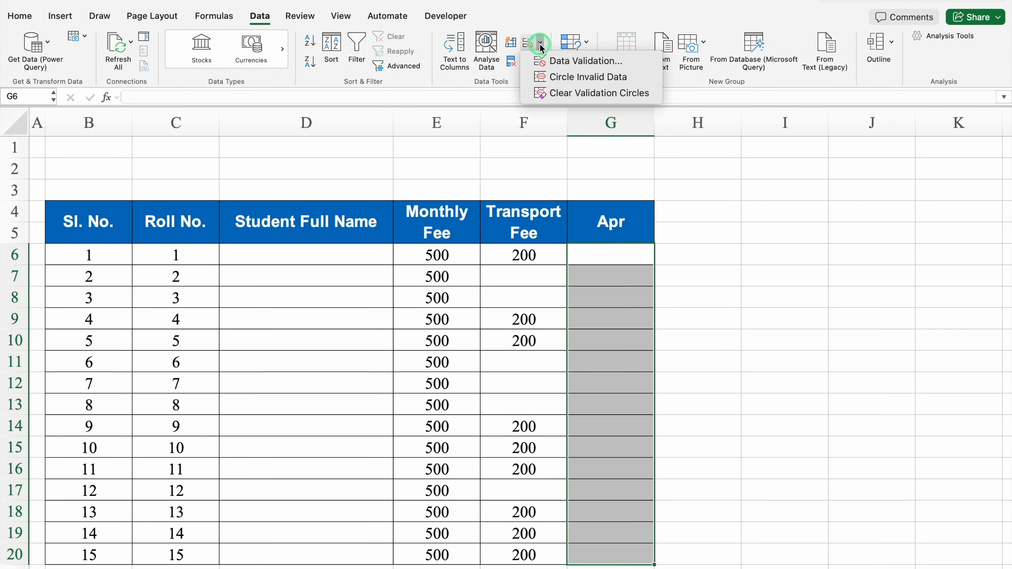
click(573, 62)
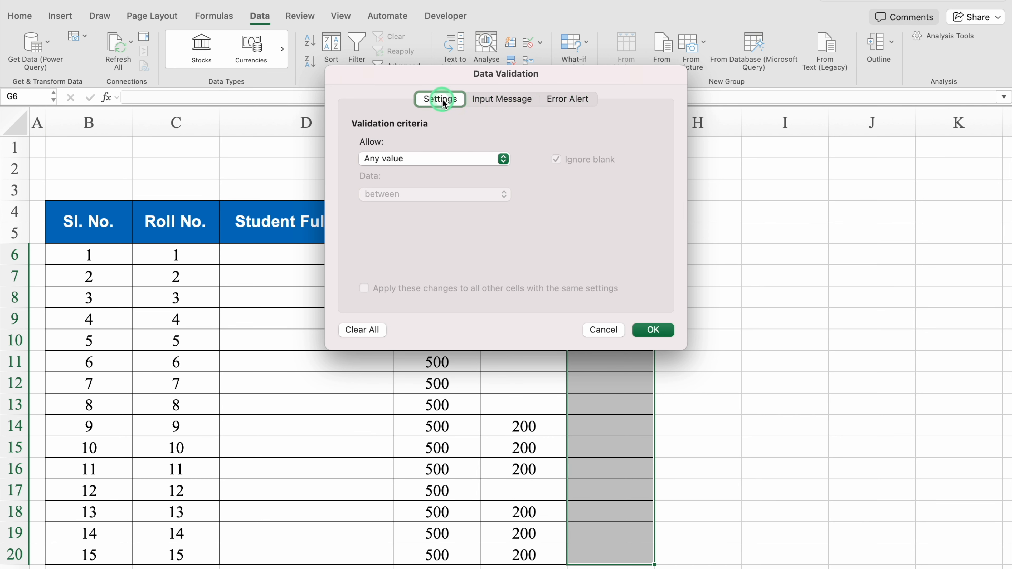
click(437, 162)
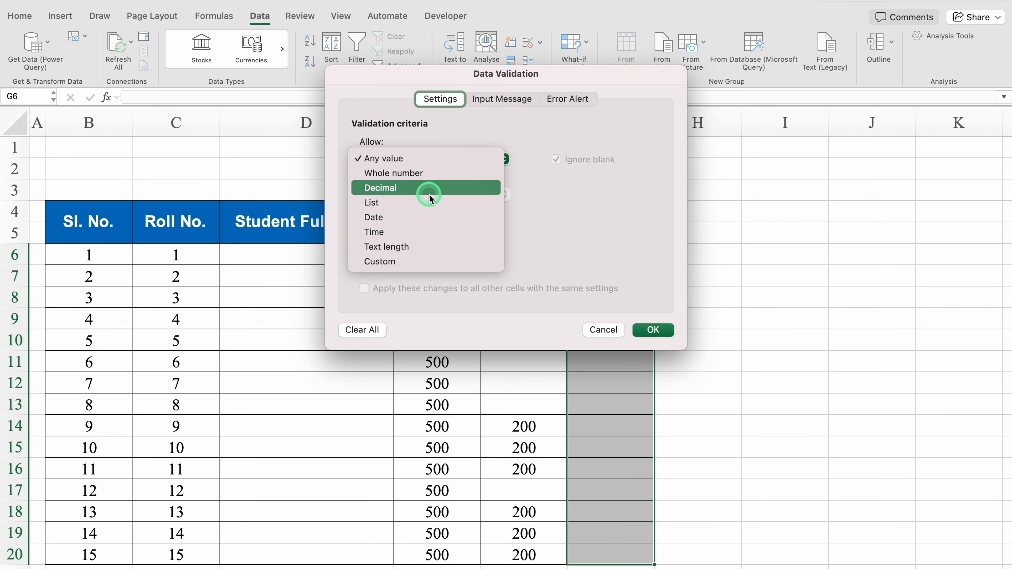
click(429, 202)
click(430, 229)
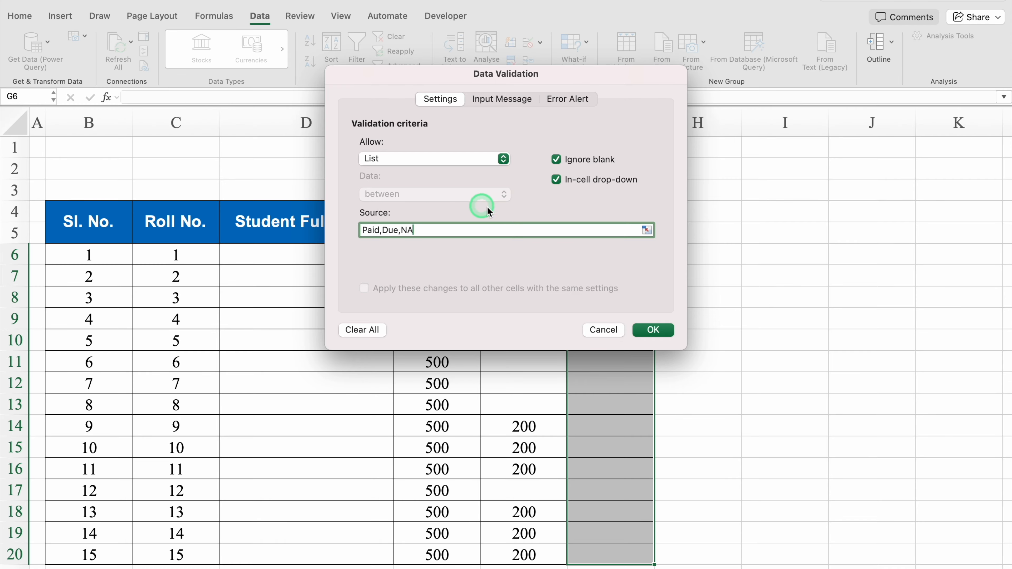
click(653, 329)
Step: Choose Paid in G6, Due in G7 and NA in G8 for the April fee status
click(630, 258)
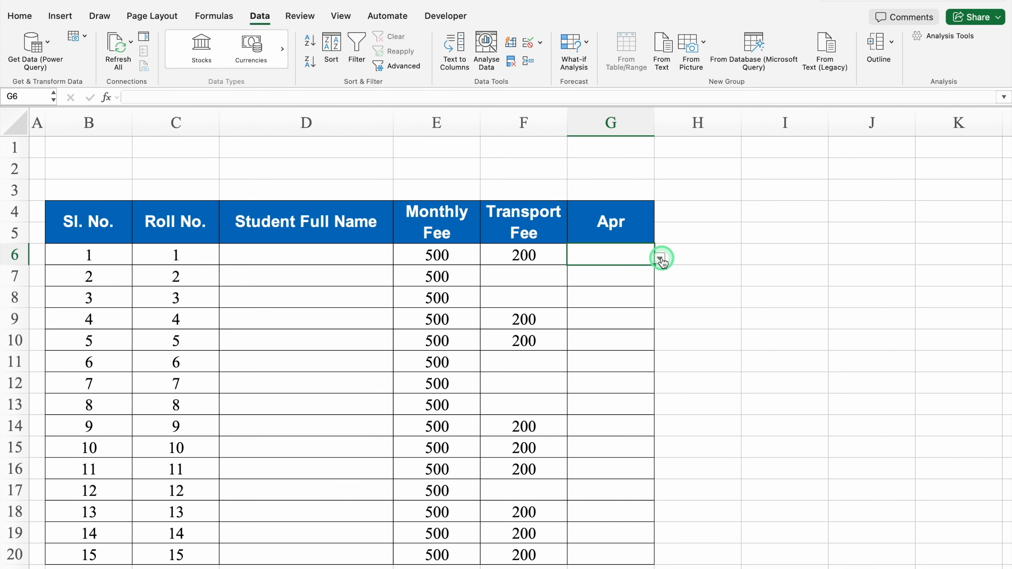
click(661, 258)
click(597, 272)
click(598, 275)
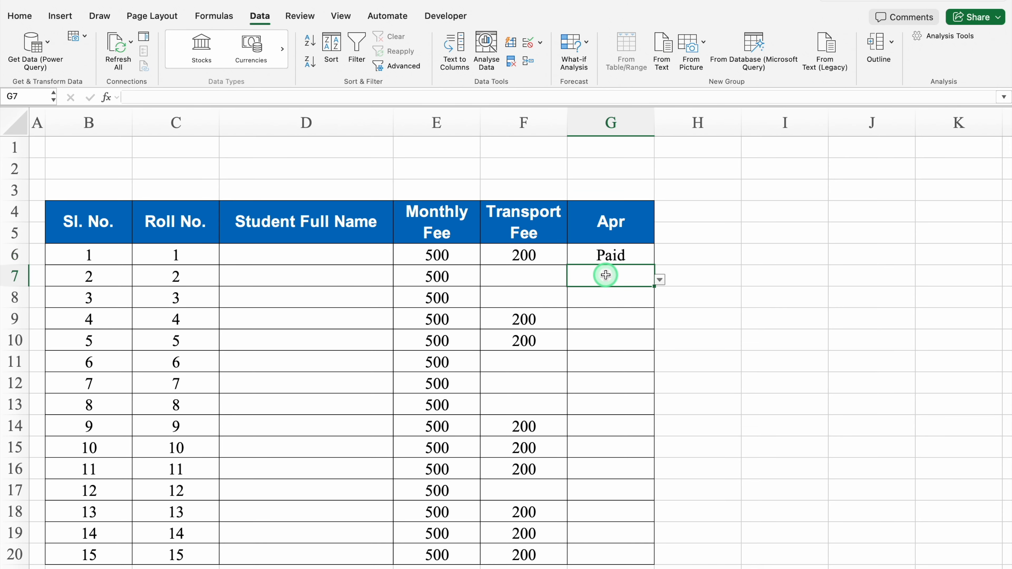
click(660, 280)
click(595, 313)
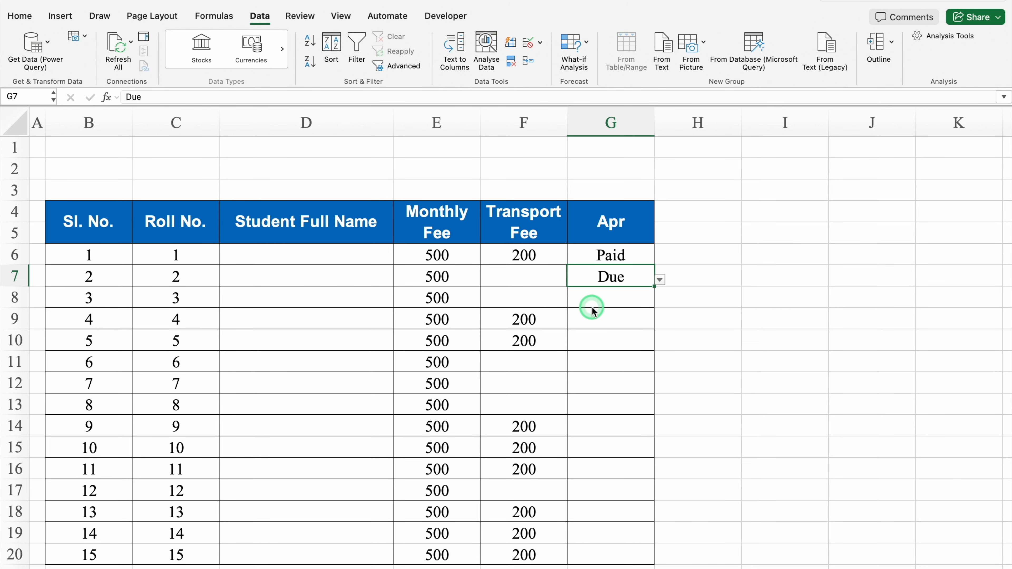
click(601, 301)
click(660, 301)
click(583, 341)
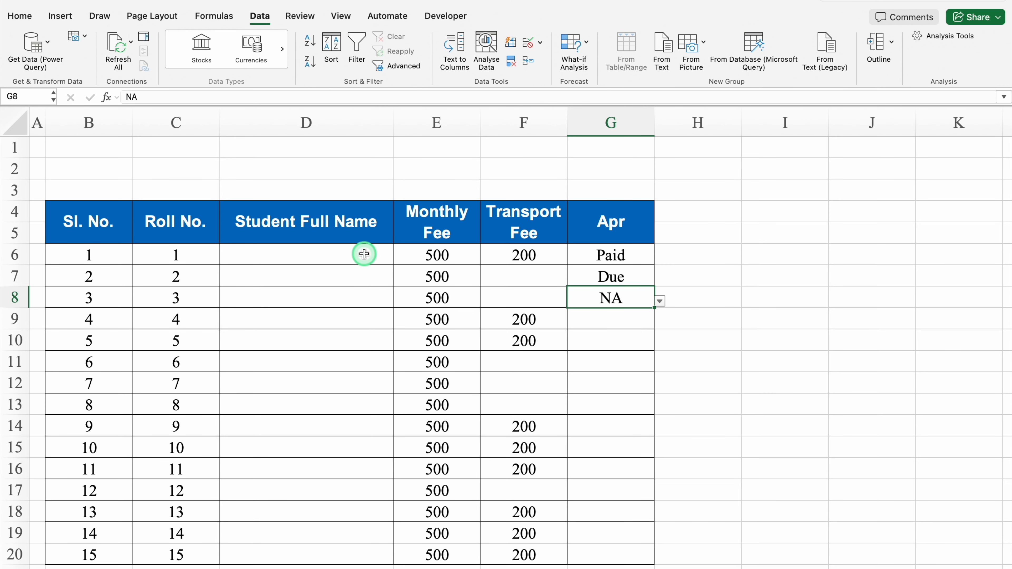
Step: Add a conditional formatting rule to the whole sheet giving cells equal to Paid a green fill with dark green text
click(20, 124)
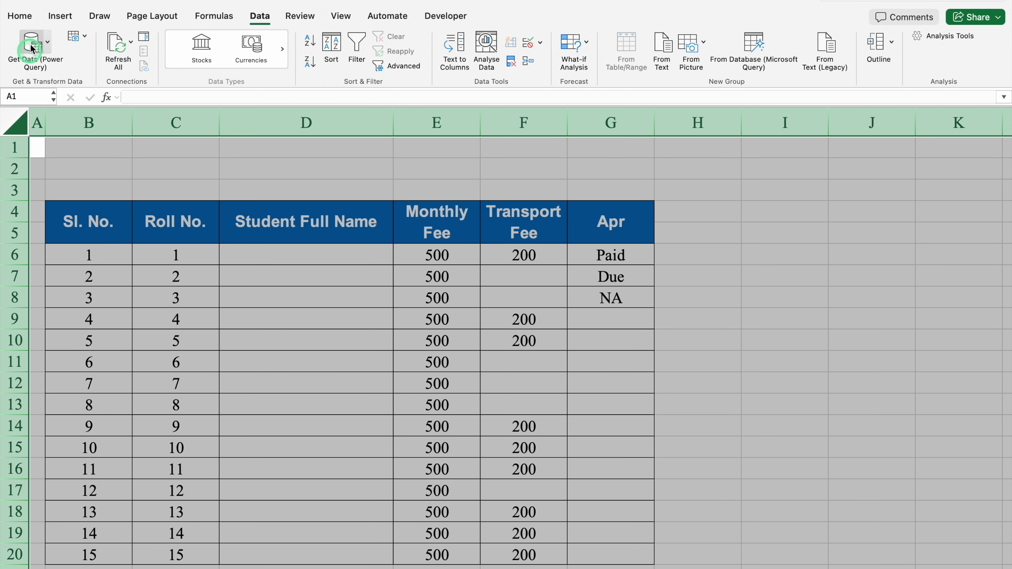
click(23, 18)
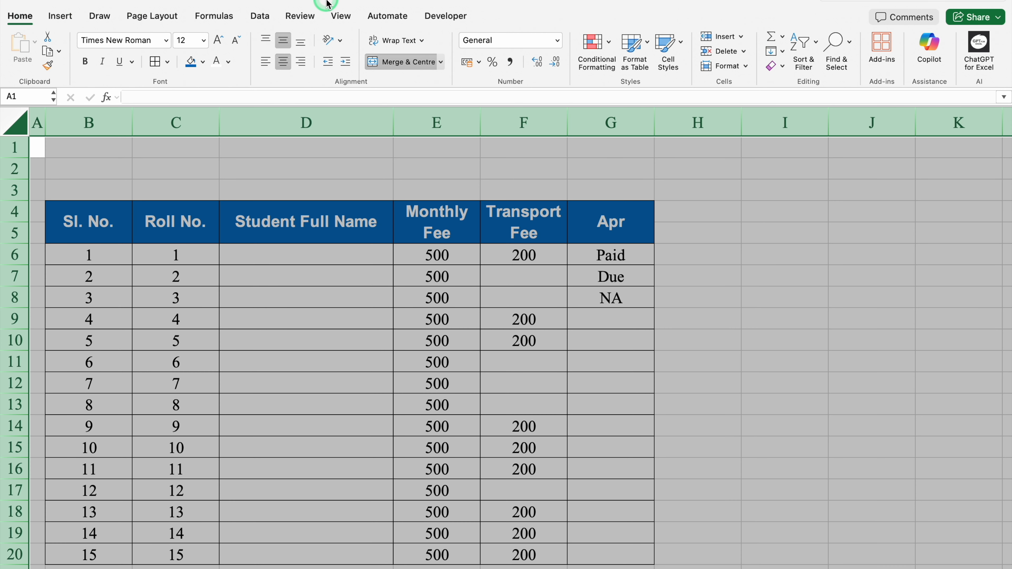
click(598, 51)
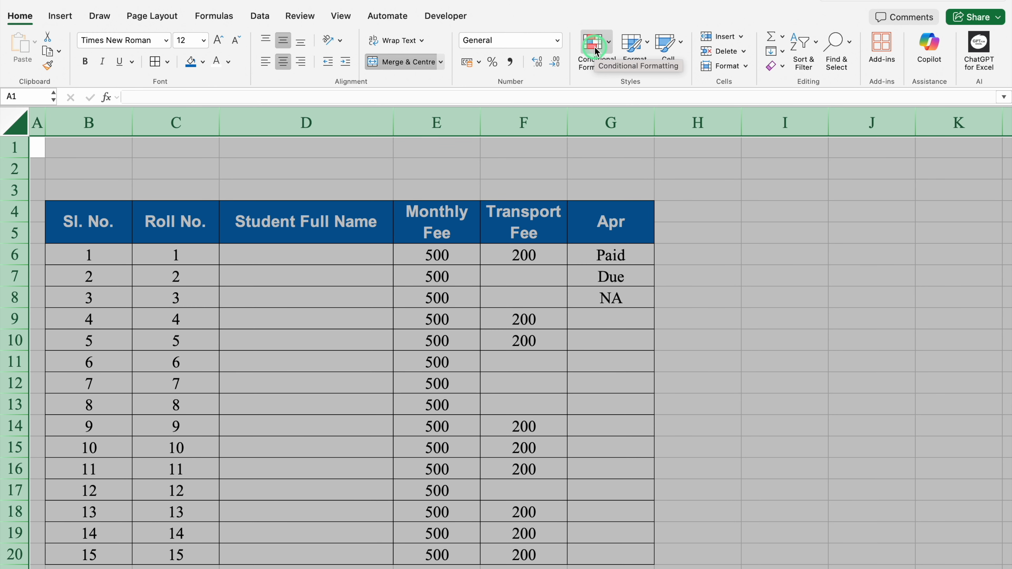
click(597, 51)
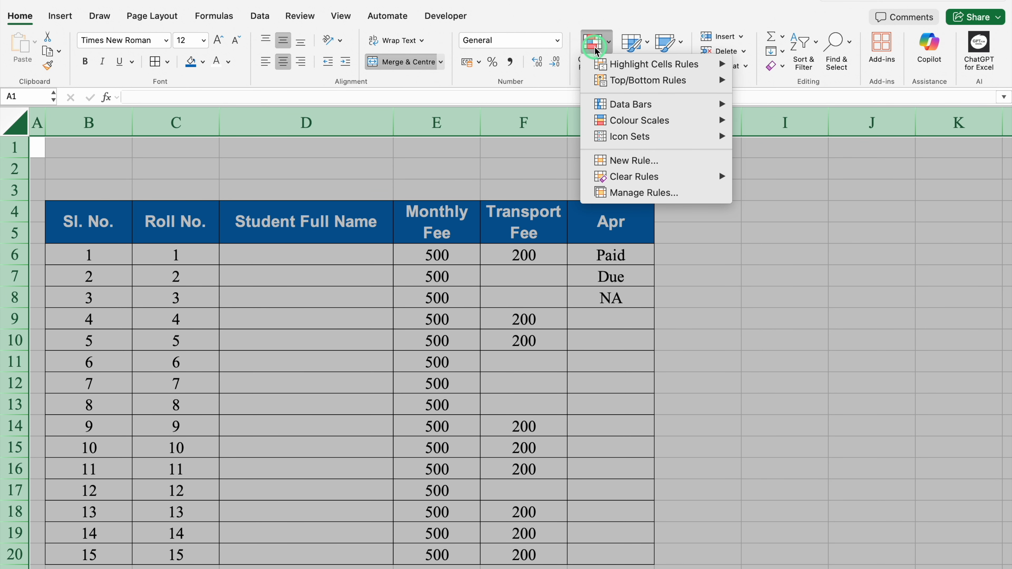
mouse_move(662, 63)
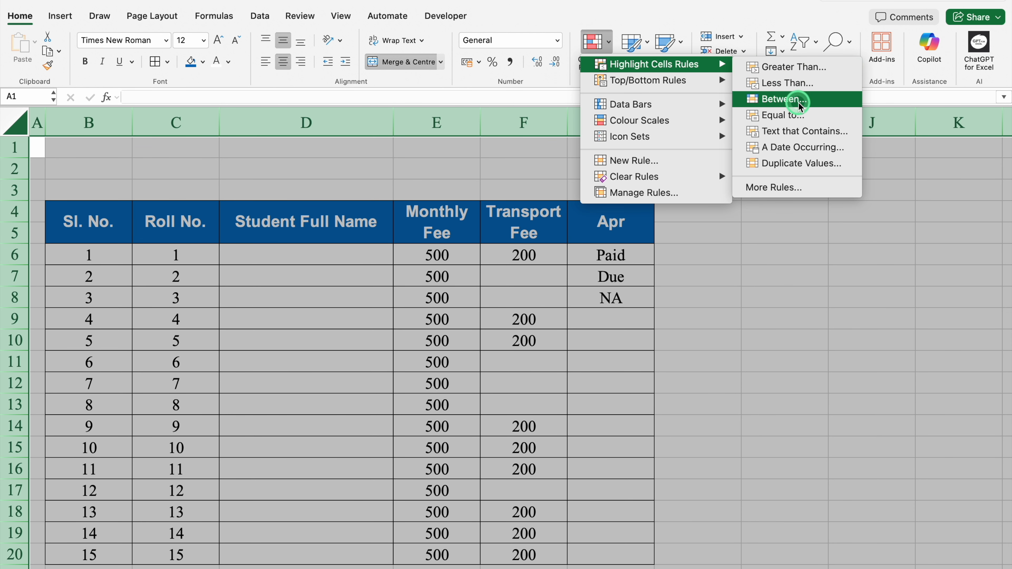
click(803, 116)
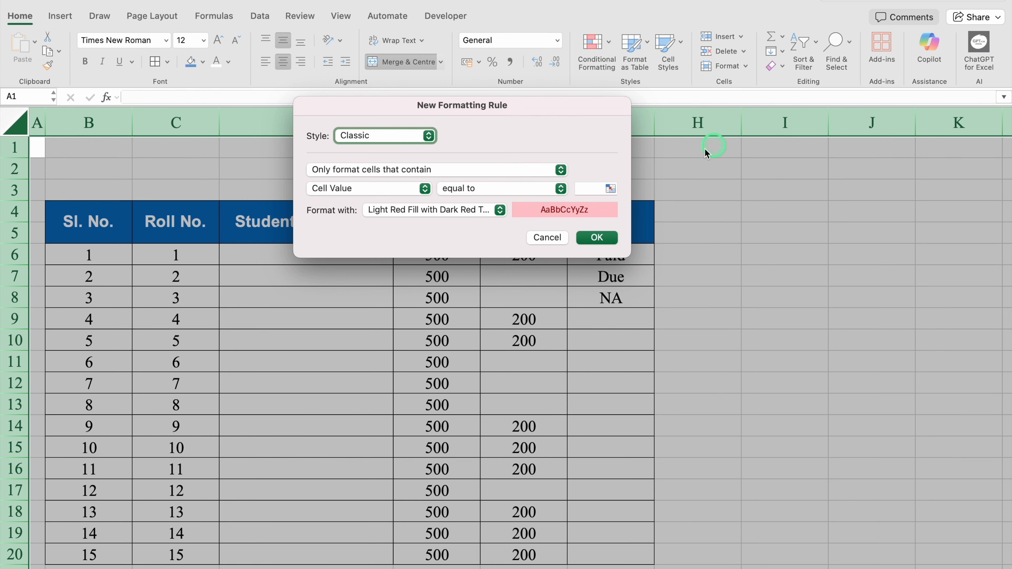
text(Pa)
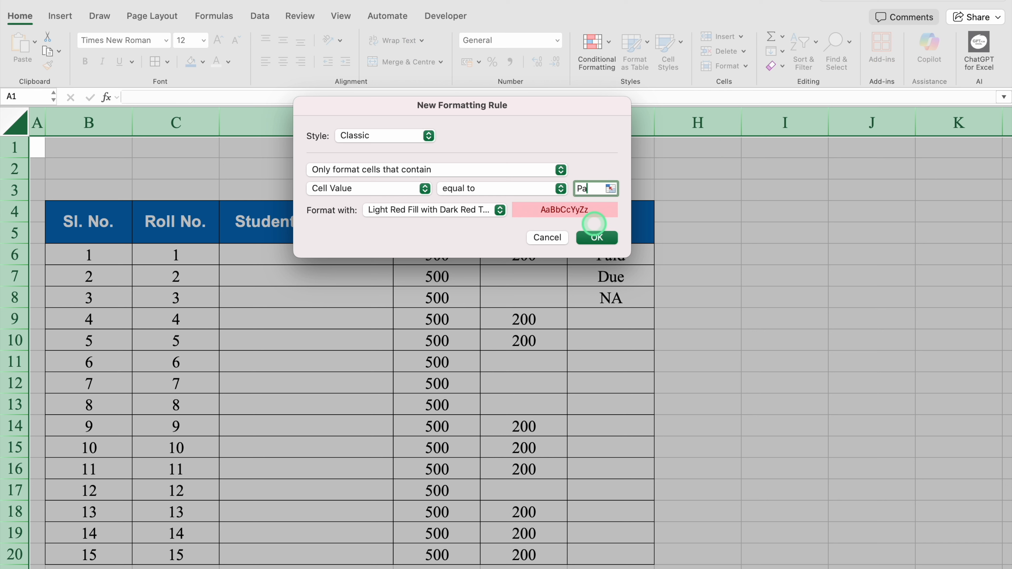
text(id)
click(501, 210)
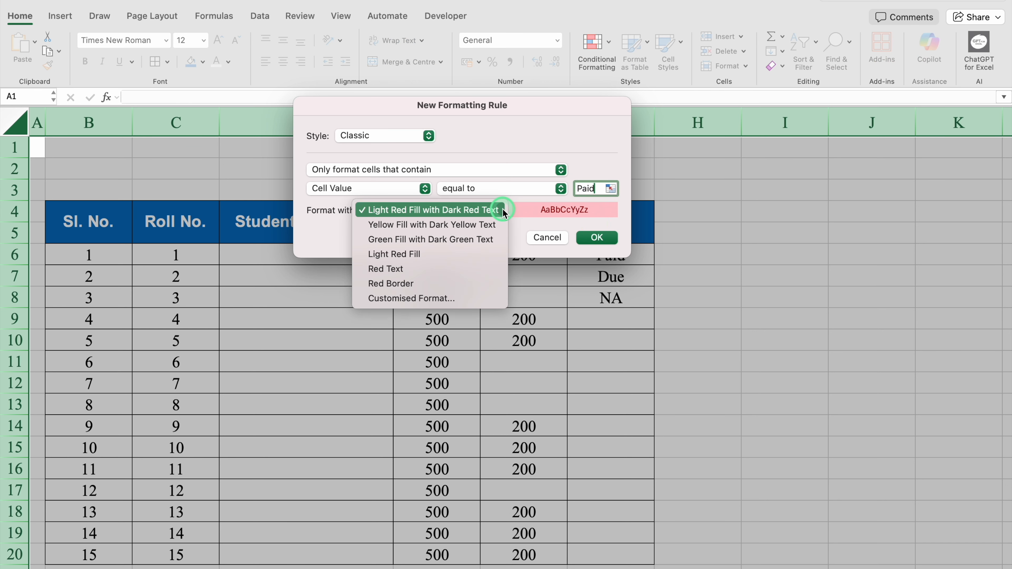
click(481, 240)
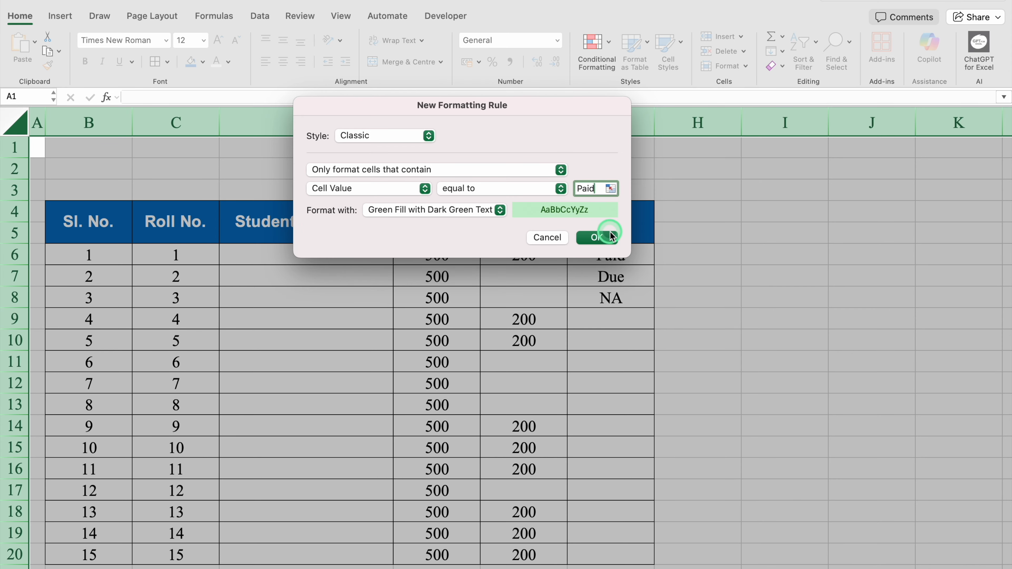
click(596, 238)
Step: Choose Paid as the April fee status in G9
click(615, 322)
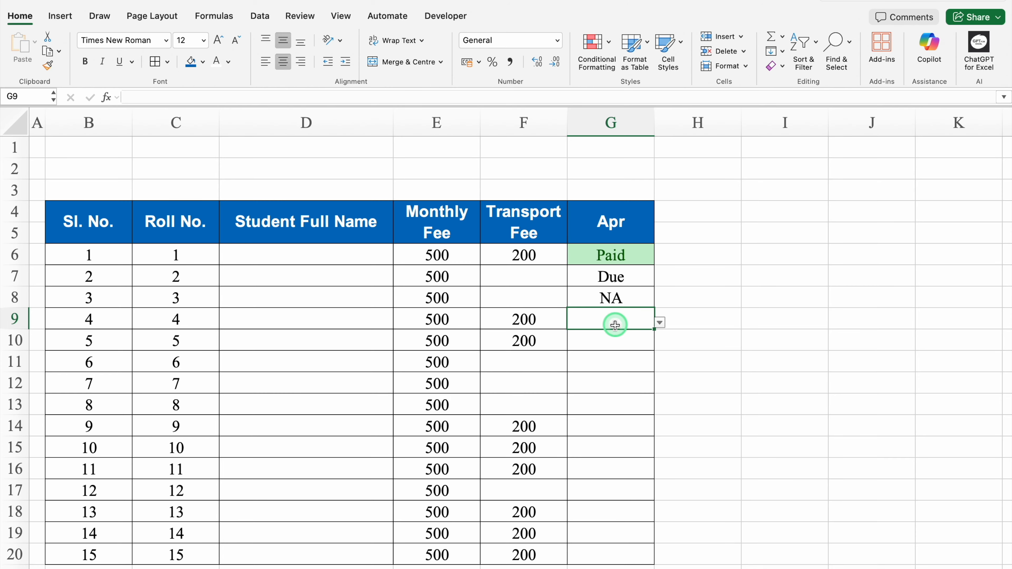
click(661, 322)
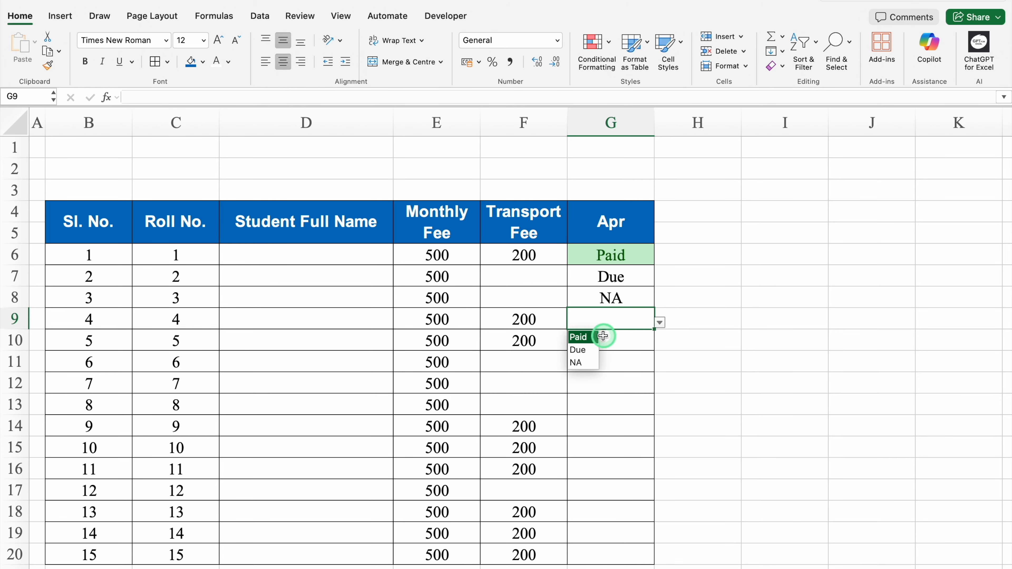
click(595, 337)
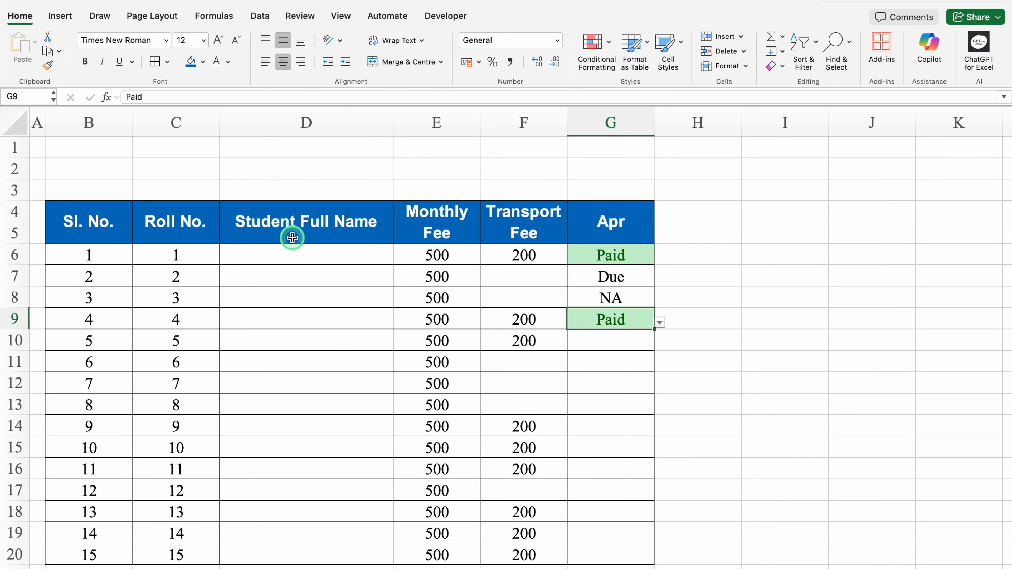
Step: Add a conditional formatting rule to the whole sheet giving cells equal to Due a light red fill with dark red text
click(18, 124)
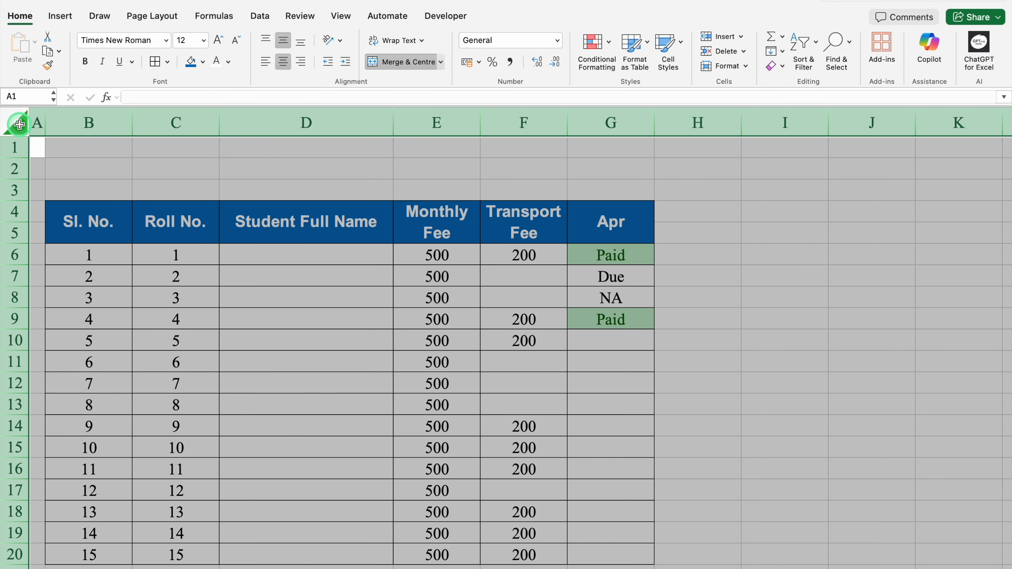
click(593, 45)
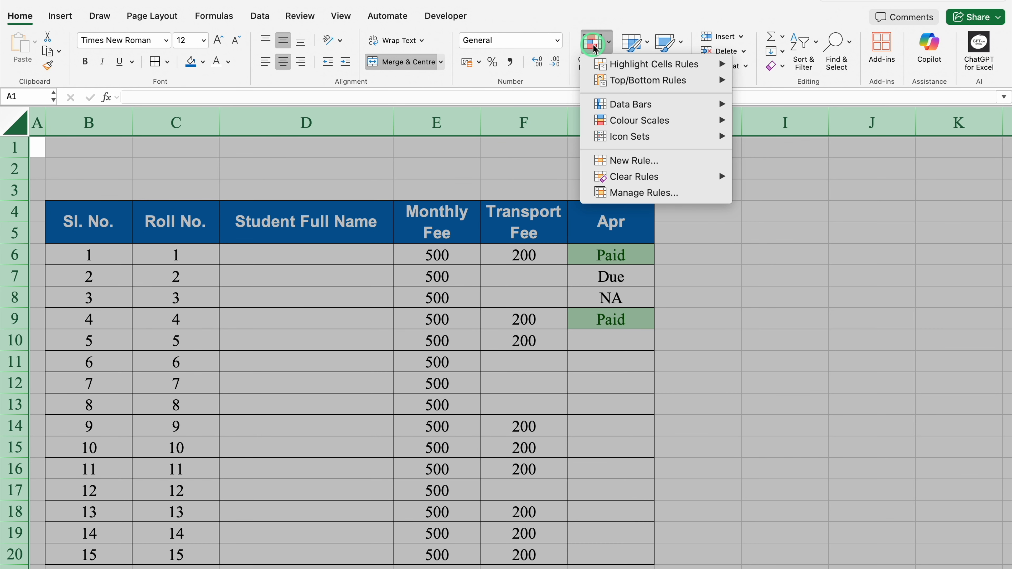
click(687, 64)
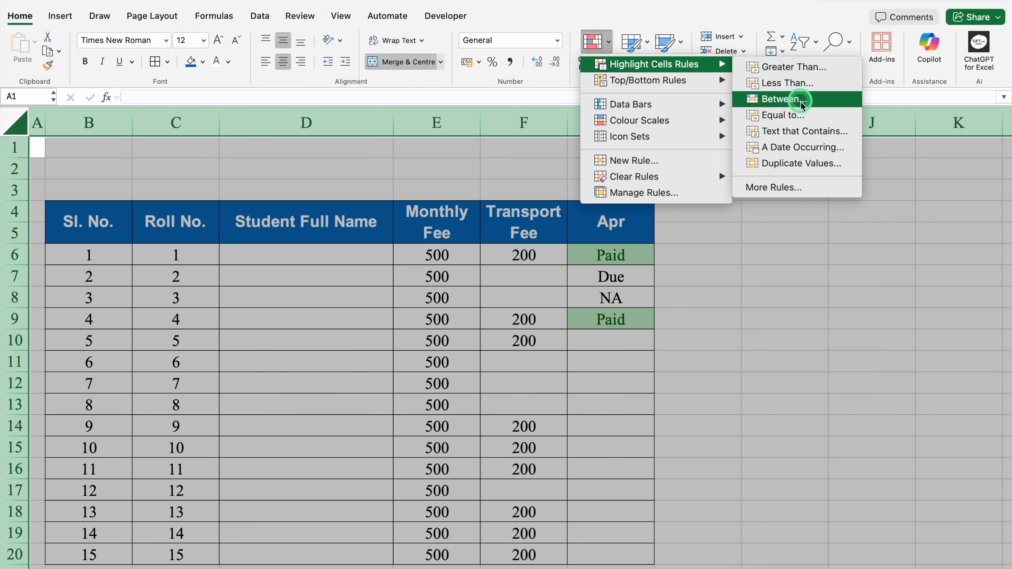
click(803, 115)
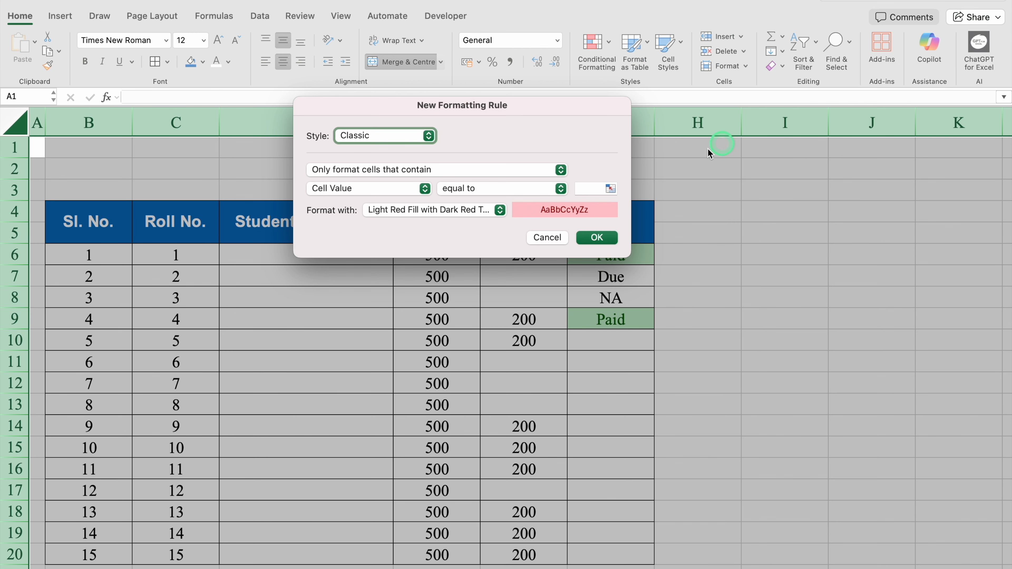
click(593, 188)
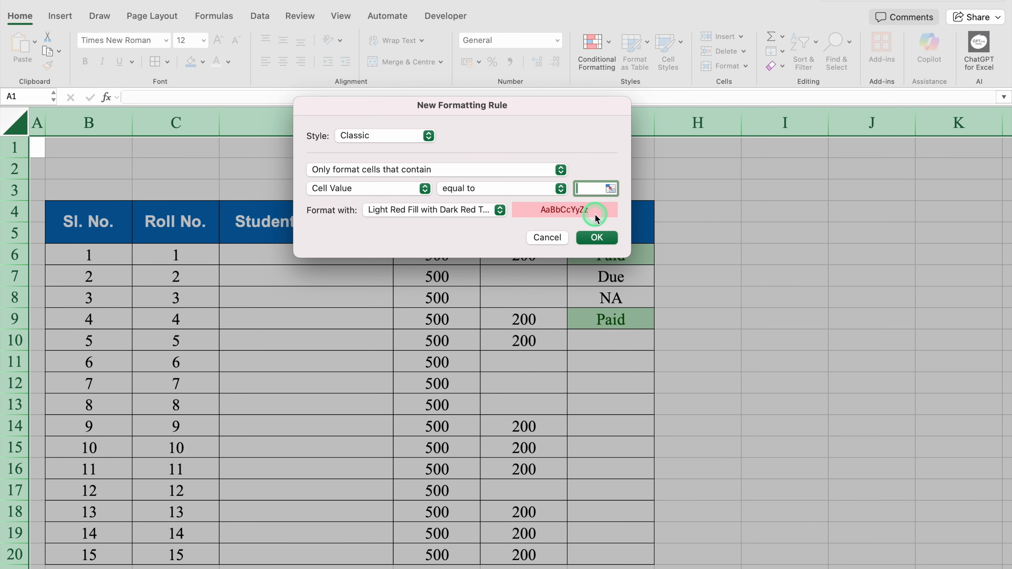
text(Due)
click(597, 237)
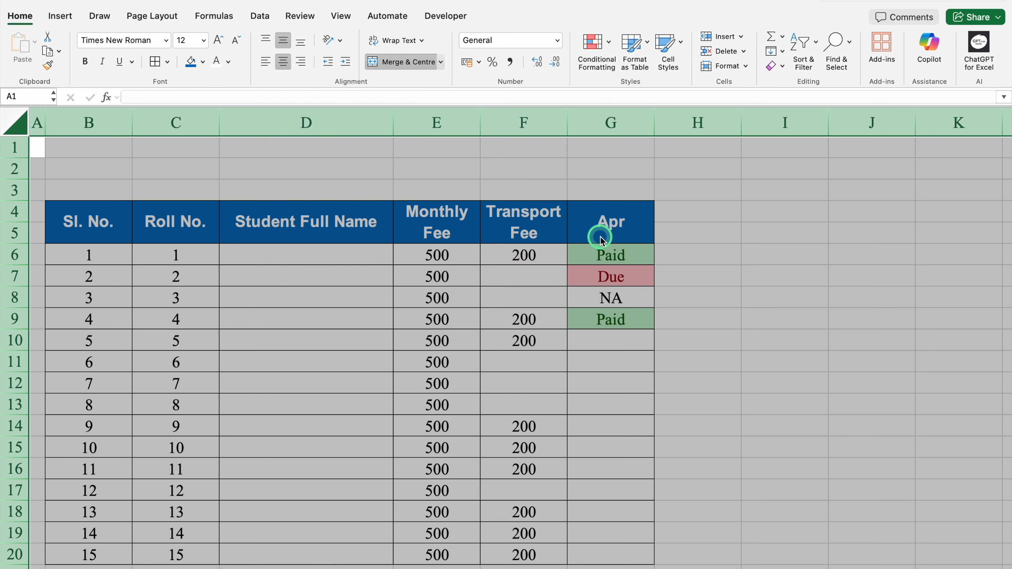
Step: Add a conditional formatting rule to the whole sheet giving cells equal to NA a yellow fill with dark yellow text
click(596, 44)
mouse_move(638, 65)
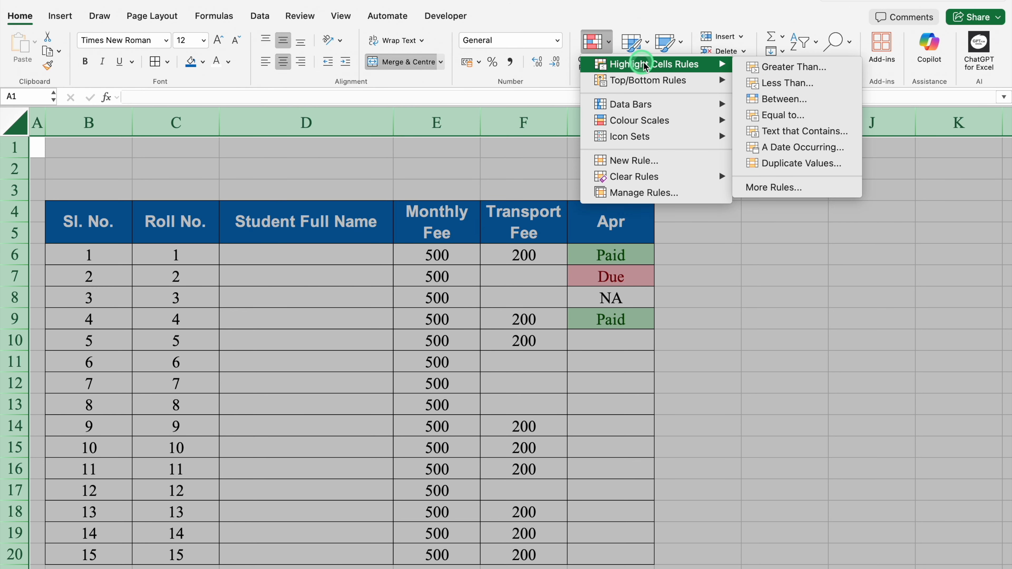
click(796, 115)
click(596, 184)
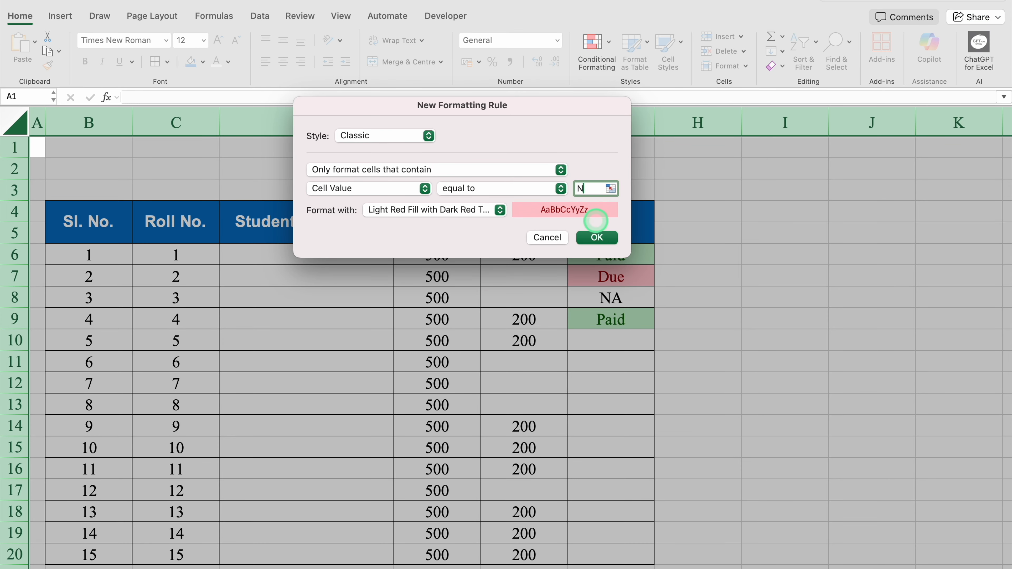
click(499, 210)
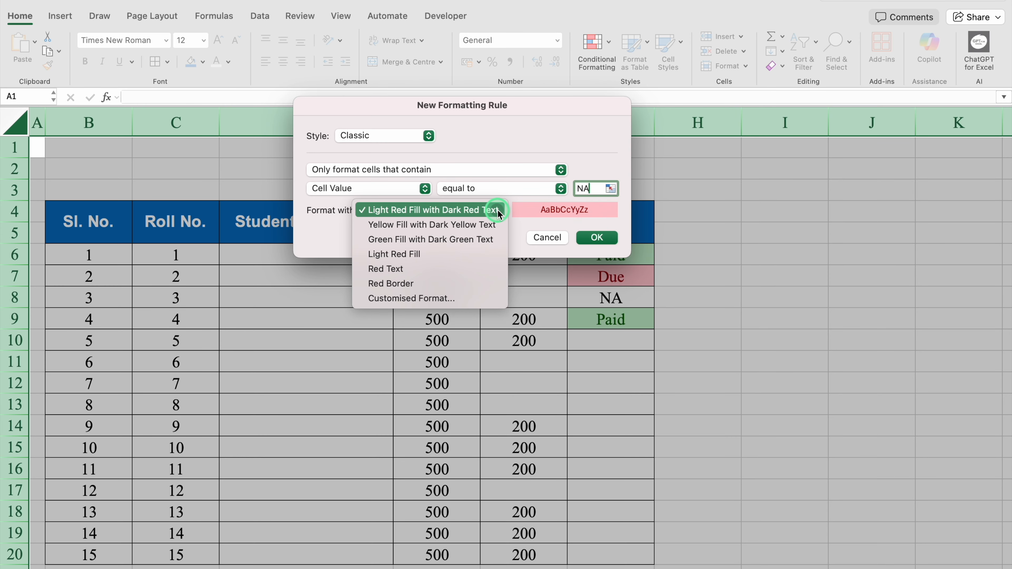
click(484, 226)
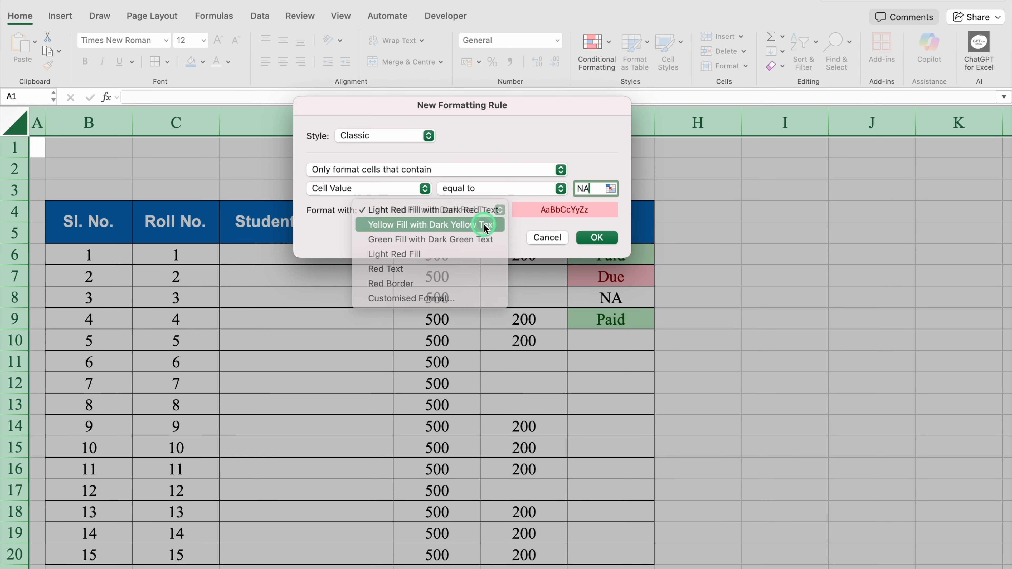
click(597, 237)
Step: Choose Paid, Due and NA in turn in G13 to test the status colours
click(619, 406)
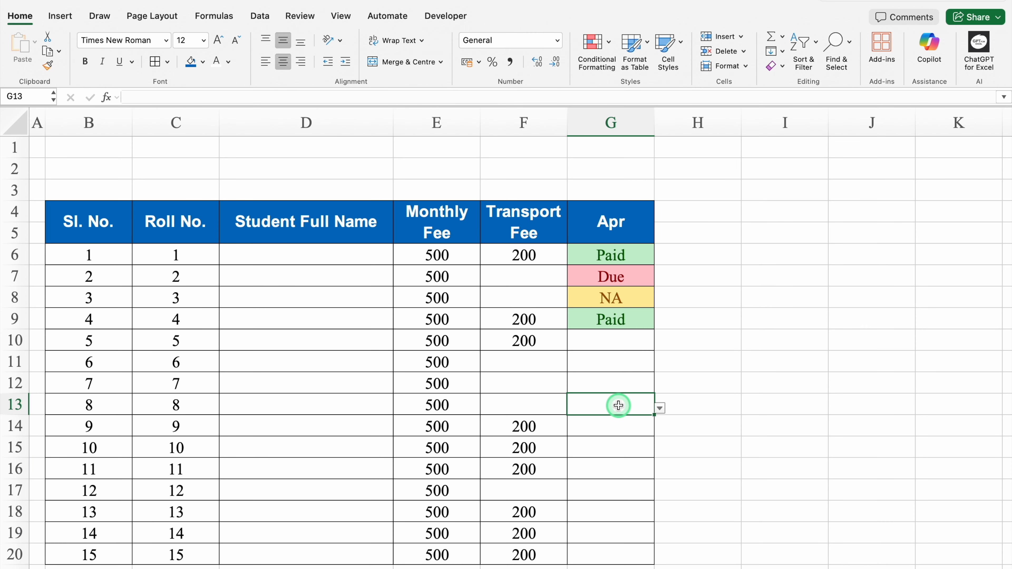
click(660, 407)
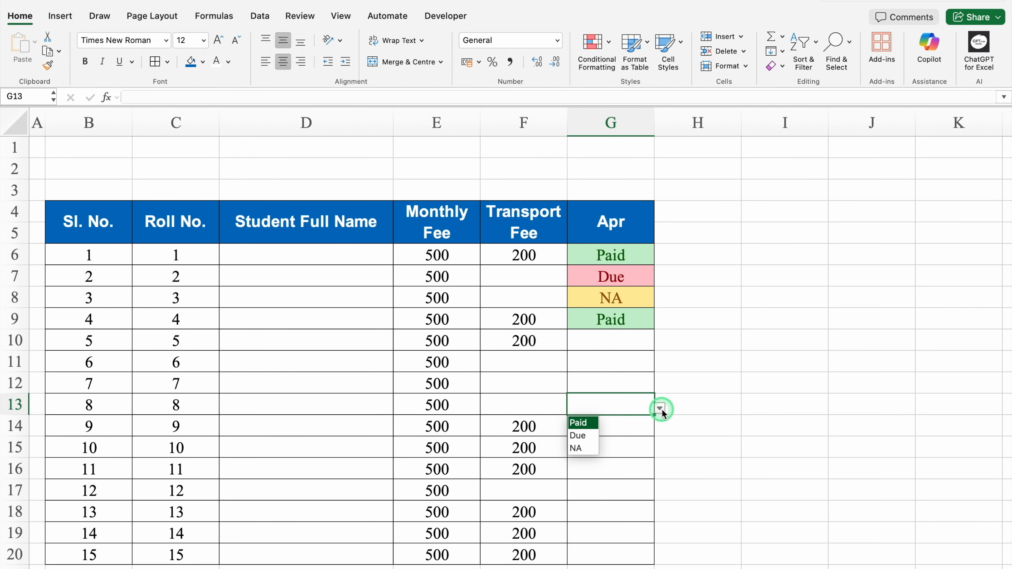
click(584, 422)
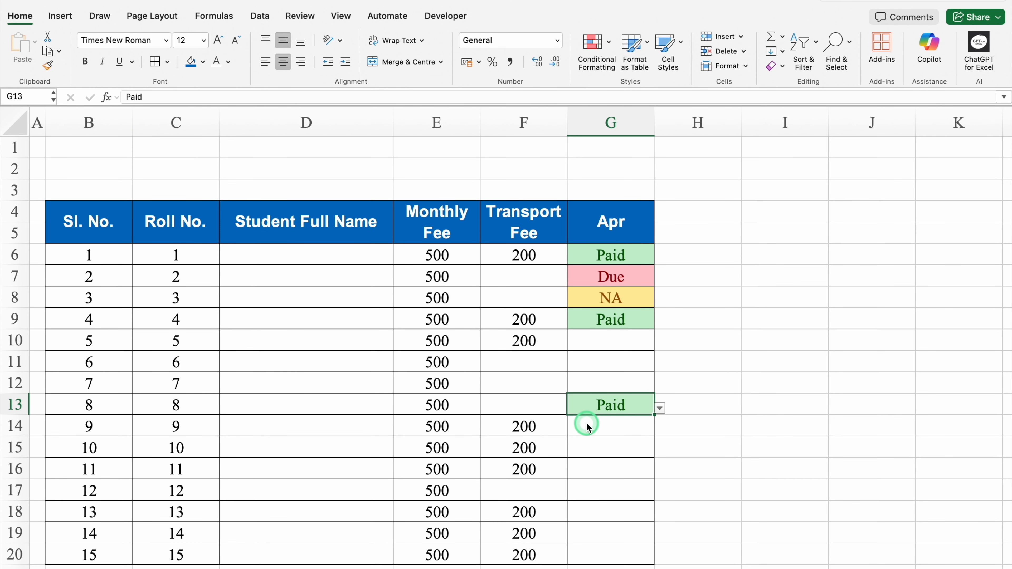
click(660, 407)
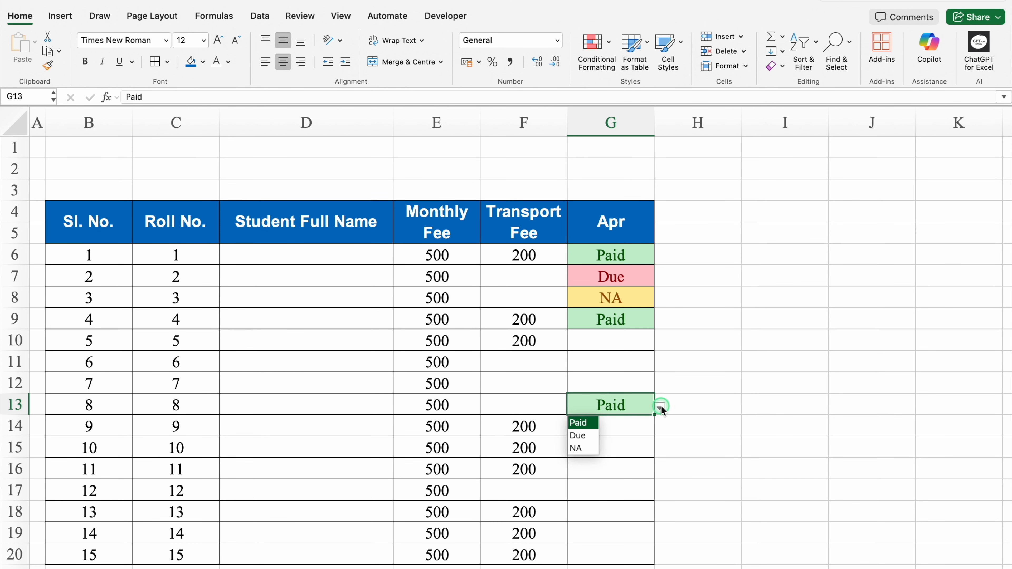
click(583, 436)
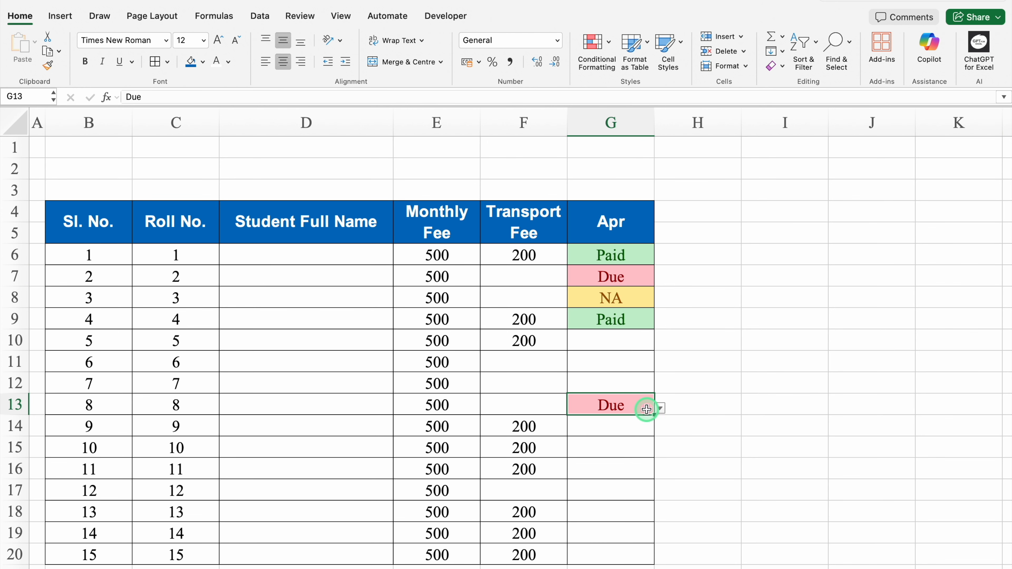
click(661, 408)
click(584, 445)
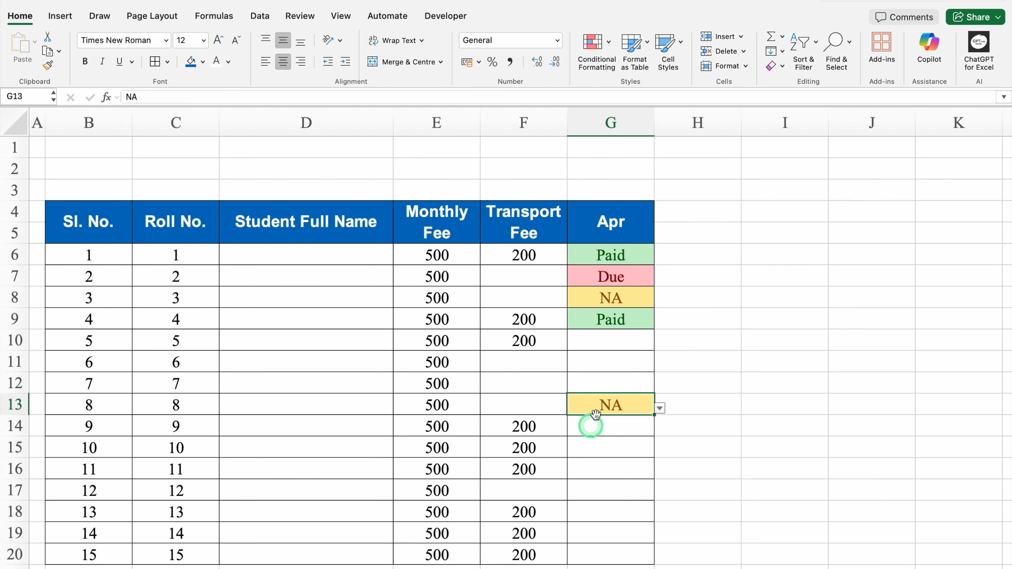
Step: Clear the April statuses from G6:G20
drag(628, 254, 627, 552)
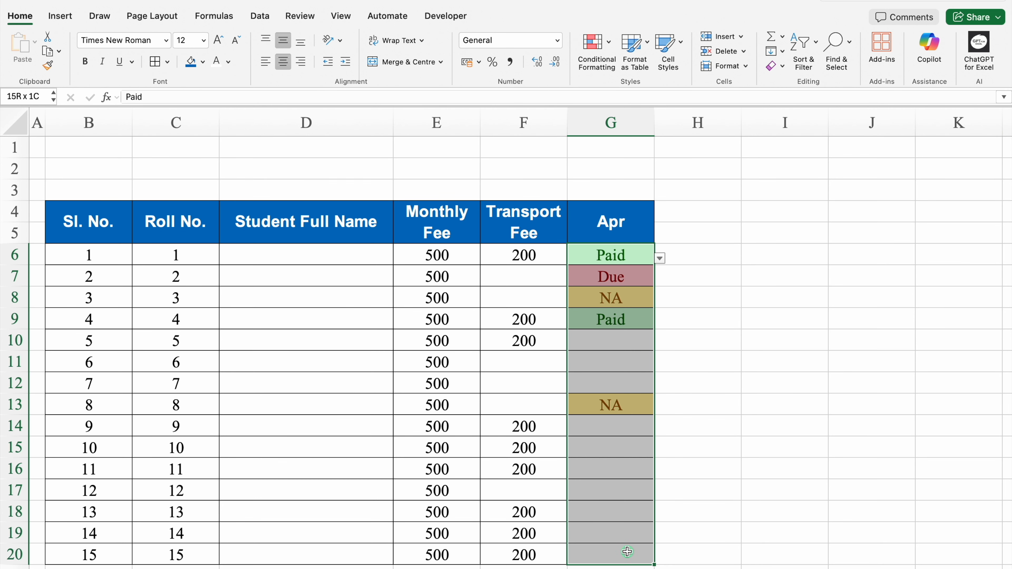
key(Delete)
Step: Extend the Apr column from header to row 20 across to Mar in column R, and narrow the month columns G:R
click(621, 224)
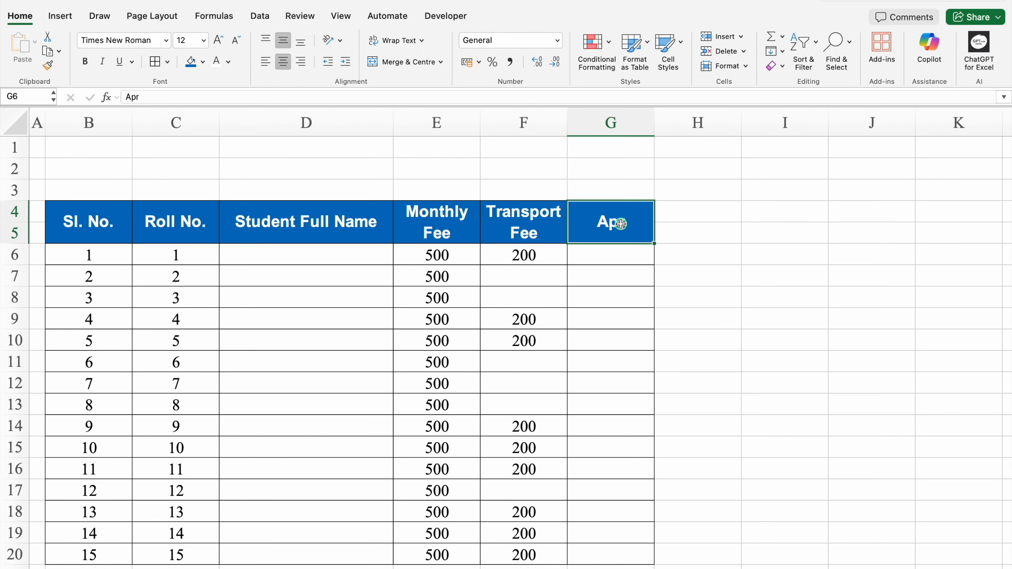
mouse_move(621, 224)
mouse_down()
mouse_move(626, 554)
mouse_move(655, 564)
mouse_move(988, 558)
mouse_move(558, 534)
mouse_move(199, 554)
mouse_move(809, 486)
mouse_up()
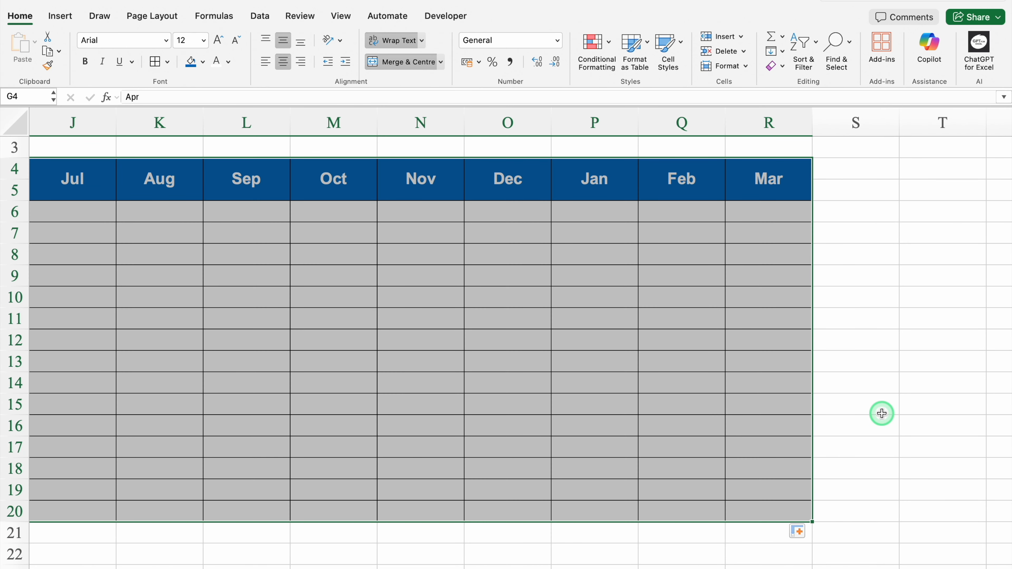
drag(769, 122, 399, 135)
drag(463, 115, 436, 116)
Step: Choose Paid in G6 and fill it across G6:N20 for April to November
click(434, 215)
click(442, 216)
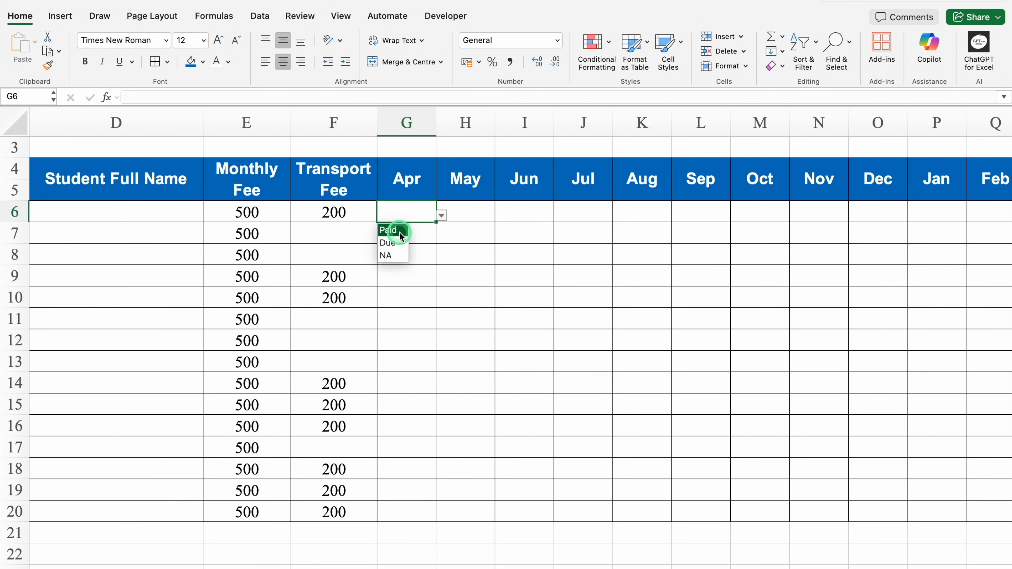
click(394, 229)
drag(435, 226, 845, 497)
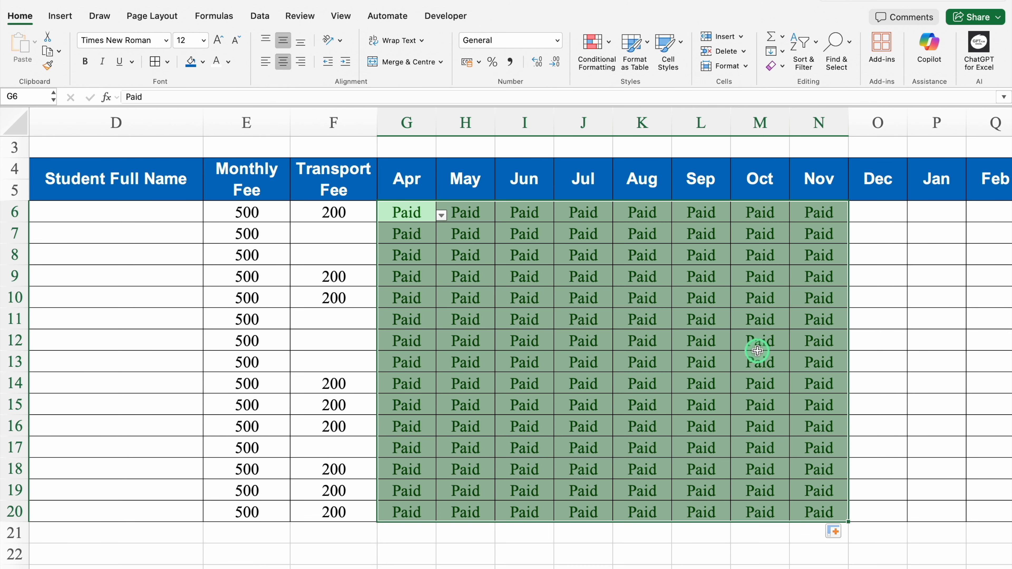
Step: Set the fee statuses in L8:N8, M12:N12 and K16:N16 to Due
click(697, 252)
click(735, 258)
click(702, 280)
drag(731, 264, 801, 264)
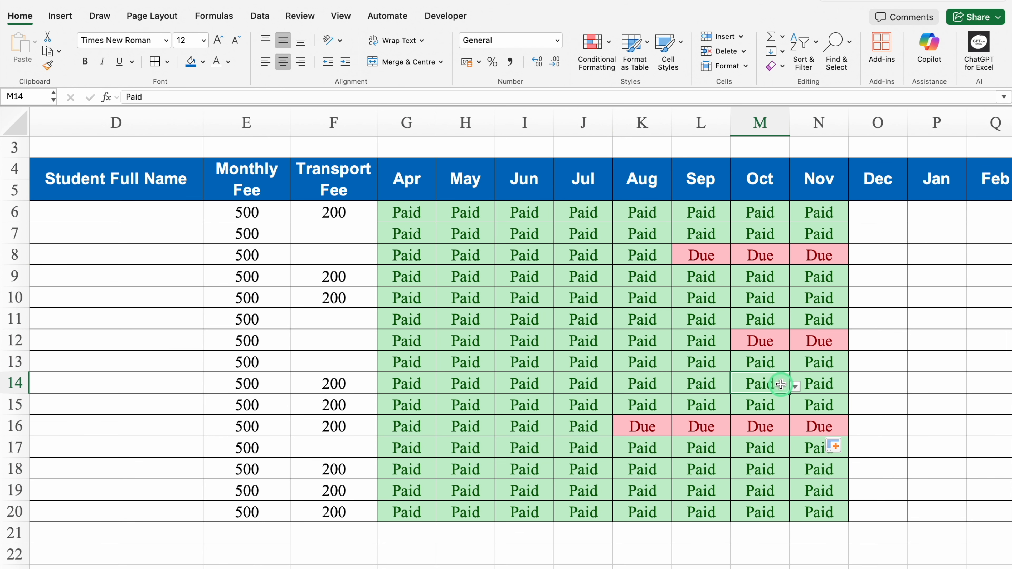
Step: Choose NA as the October status in M14 and copy it to November in N14
click(795, 388)
click(745, 421)
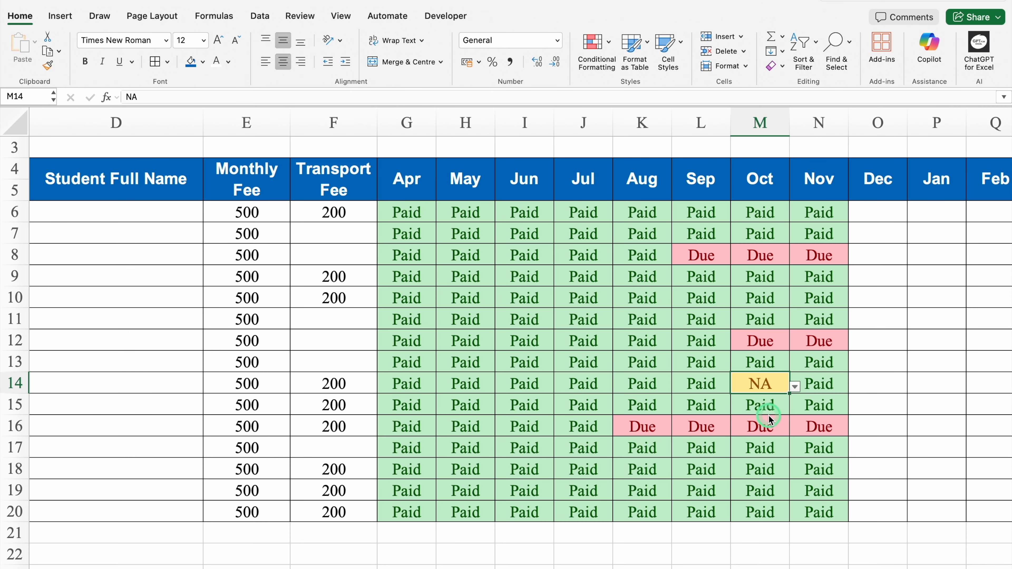
drag(789, 394, 819, 385)
click(888, 350)
click(839, 256)
Step: Extend the Mar header cell across columns S and T, and clear the copied header text
scroll(702, 527, right, 2)
scroll(969, 305, right, 2)
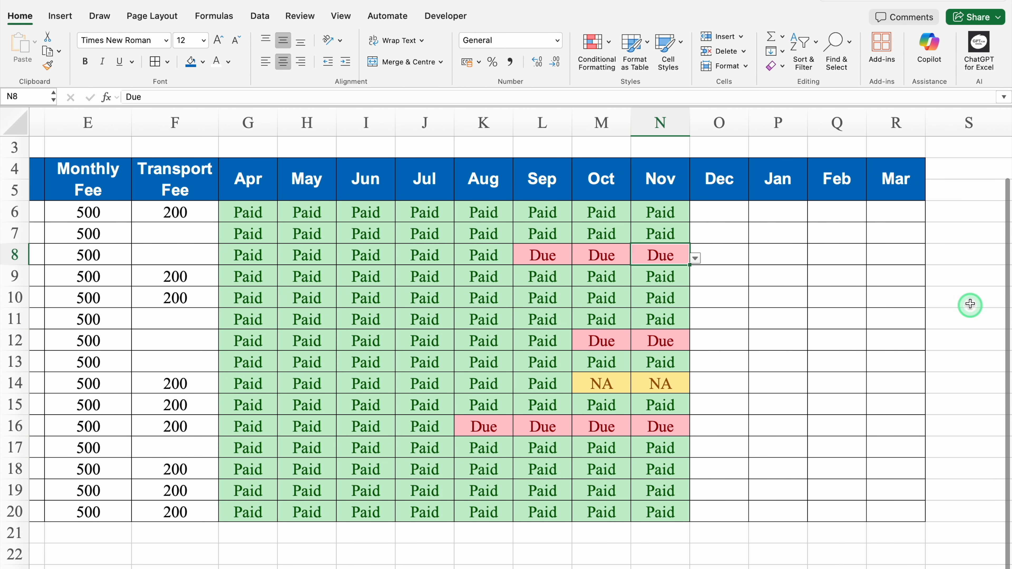
click(941, 187)
scroll(939, 188, right, 10)
click(369, 181)
drag(384, 198, 522, 204)
drag(423, 188, 500, 180)
key(Delete)
Step: Enter the headers Paid Months in S4 and Pending Months in T4
click(448, 184)
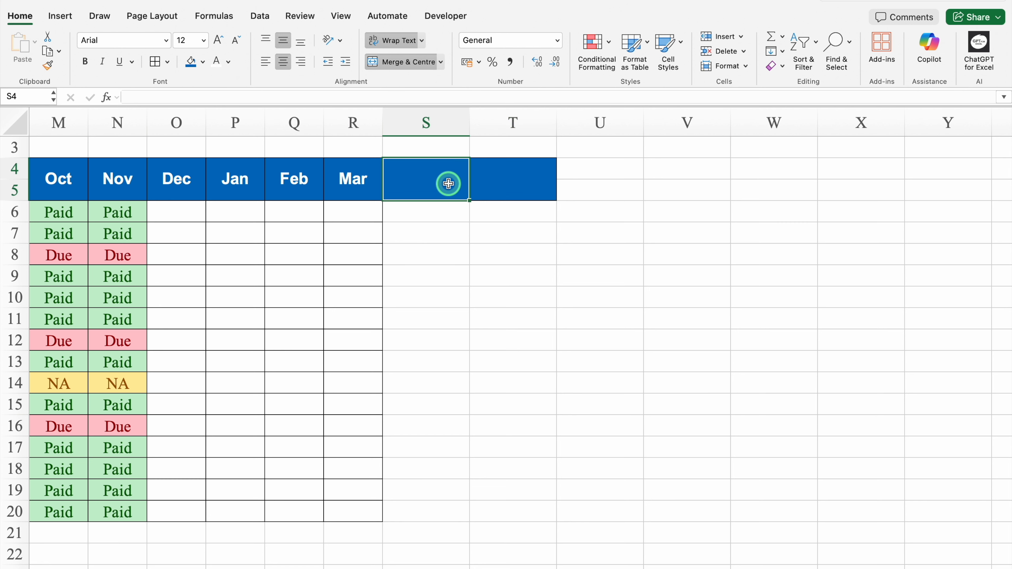
text(Paid Months)
key(Tab)
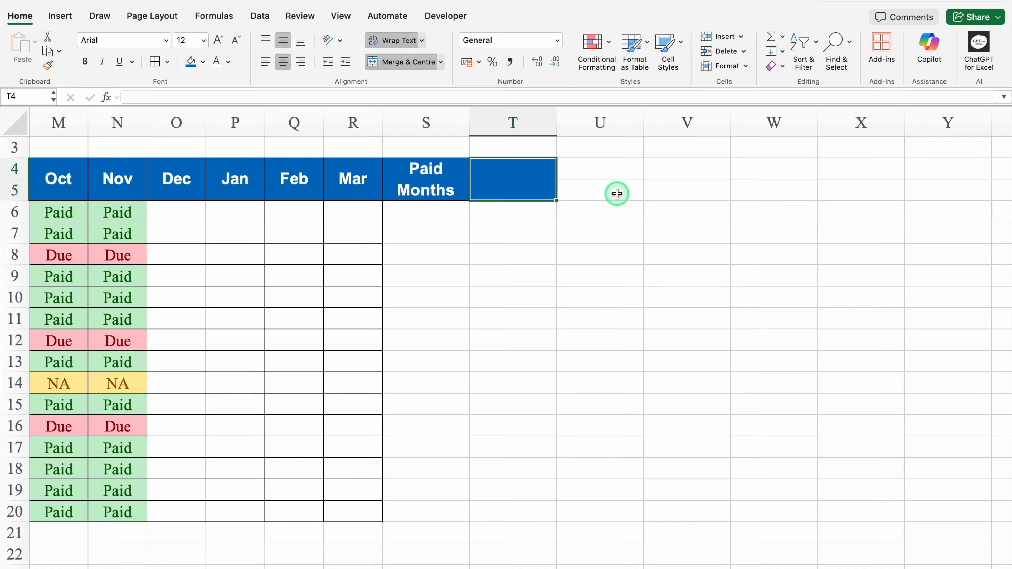
text(Pending Months)
key(Tab)
Step: Fill the Paid Months header with standard green and the Pending Months header with standard red
click(454, 186)
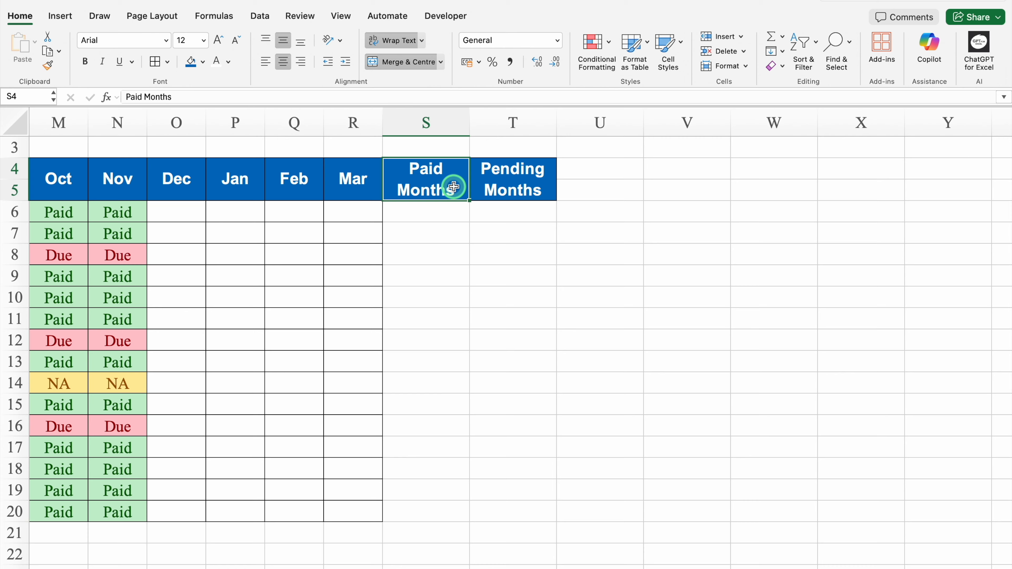
click(202, 62)
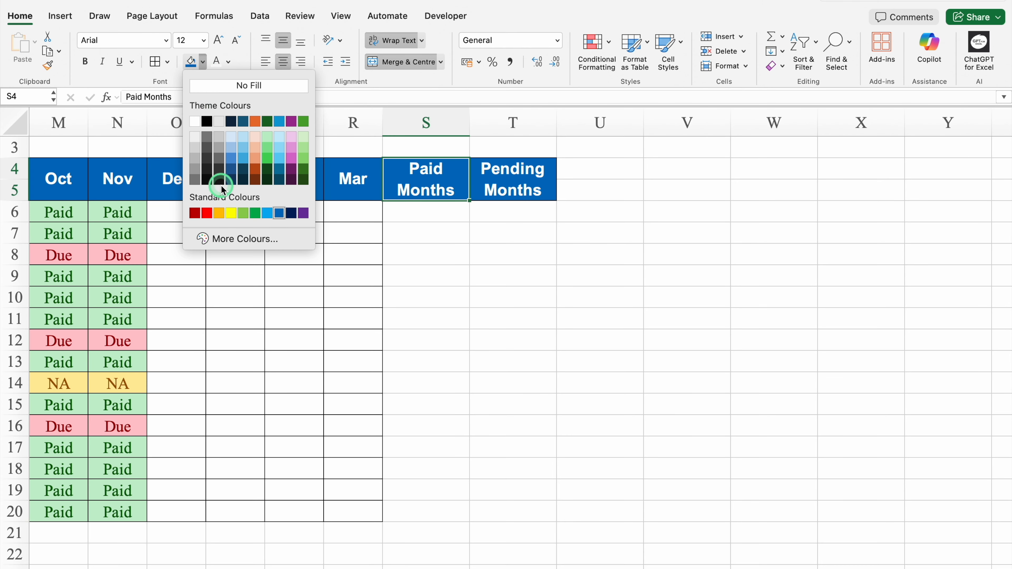
click(255, 213)
click(529, 182)
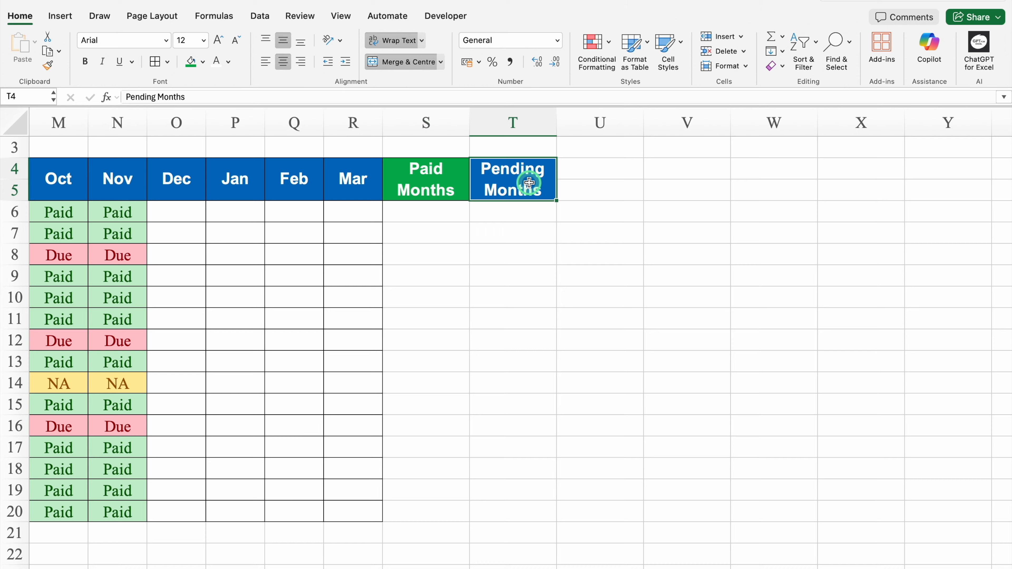
click(203, 62)
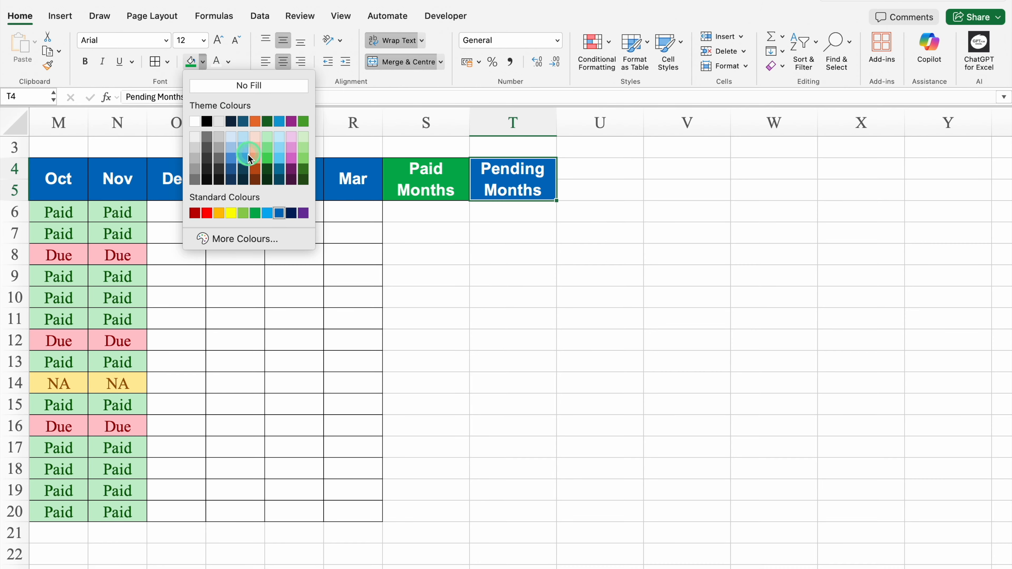
click(207, 213)
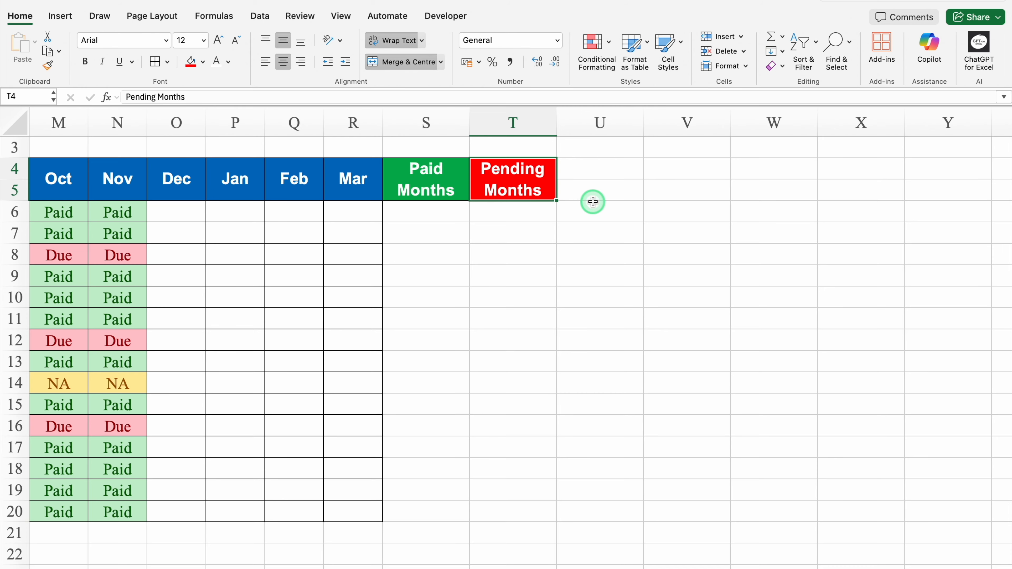
Step: Enter the headers Total Paid in U5 and Total Due in V5
click(587, 196)
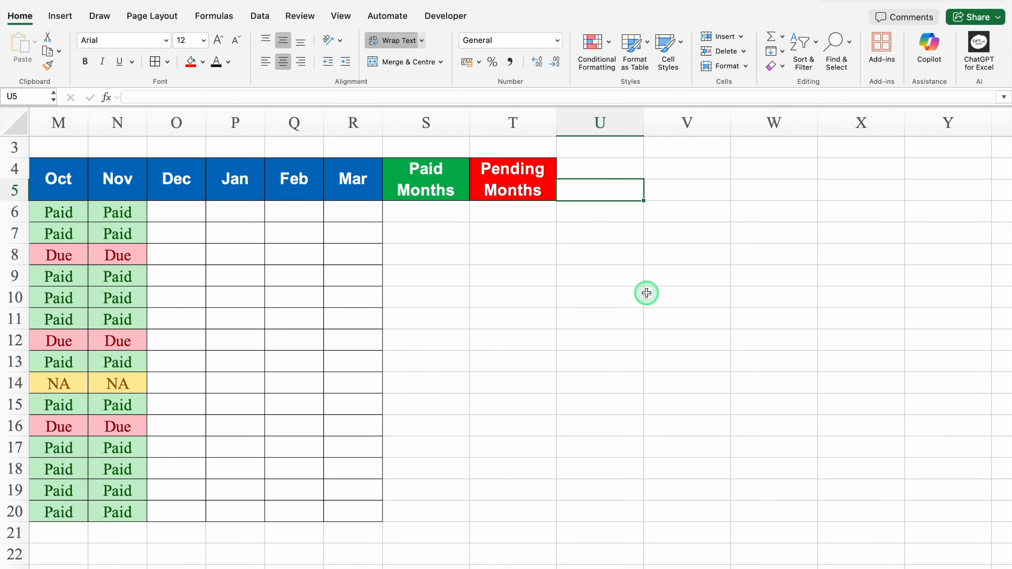
text(Total Paid)
key(Tab)
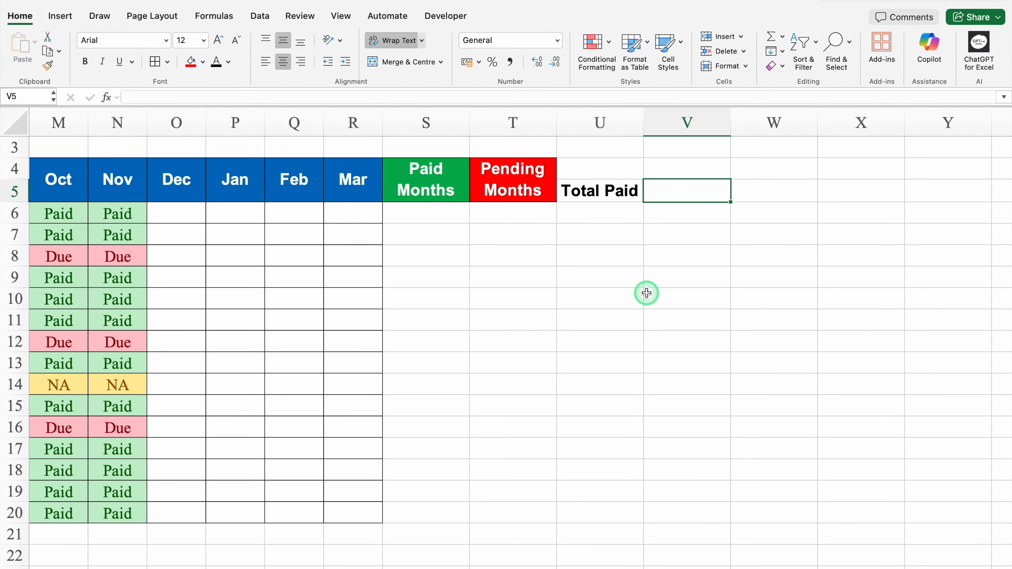
text(Total Due)
key(Tab)
Step: Apply borders to all cells in the summary range S4:V20
click(441, 188)
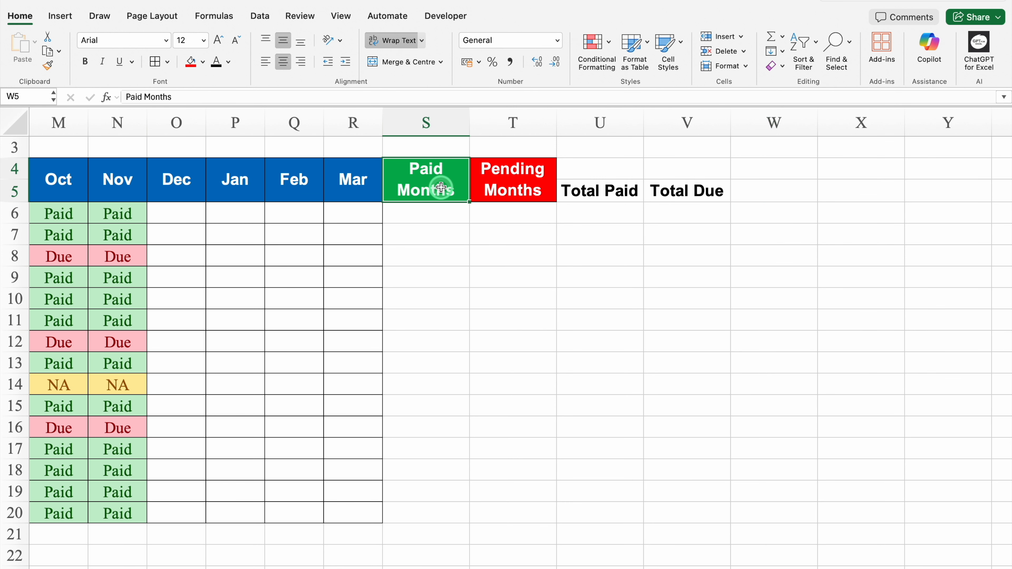
drag(441, 187, 671, 510)
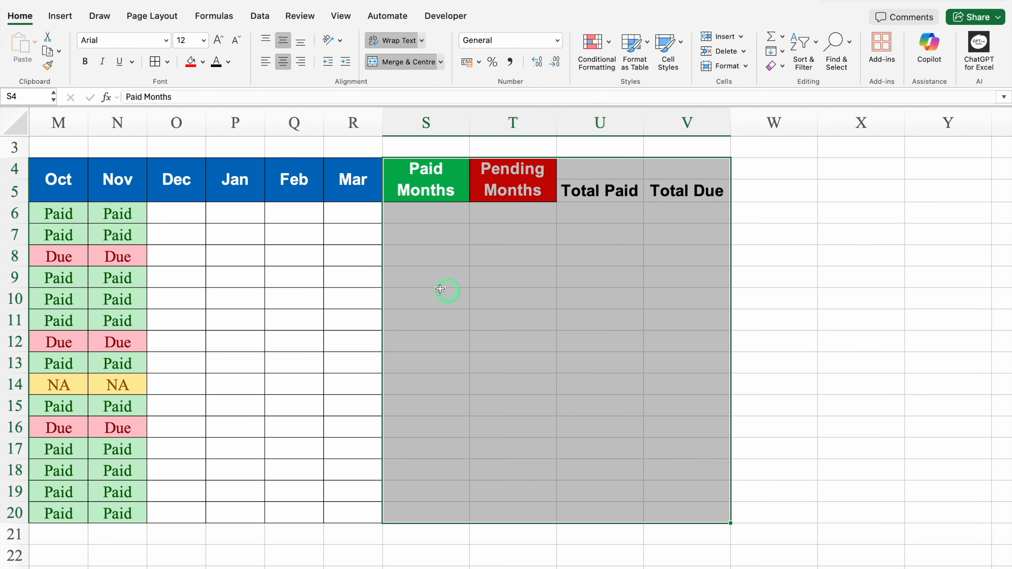
click(155, 61)
Step: Fill the Total Paid and Total Due headers with standard blue and make their text white
drag(606, 191, 673, 197)
click(204, 62)
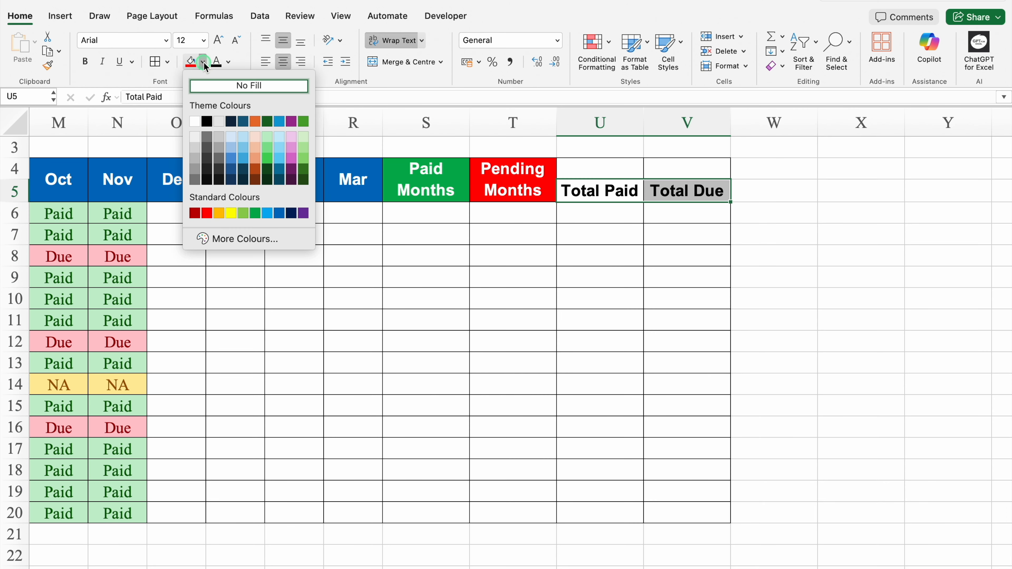
click(279, 214)
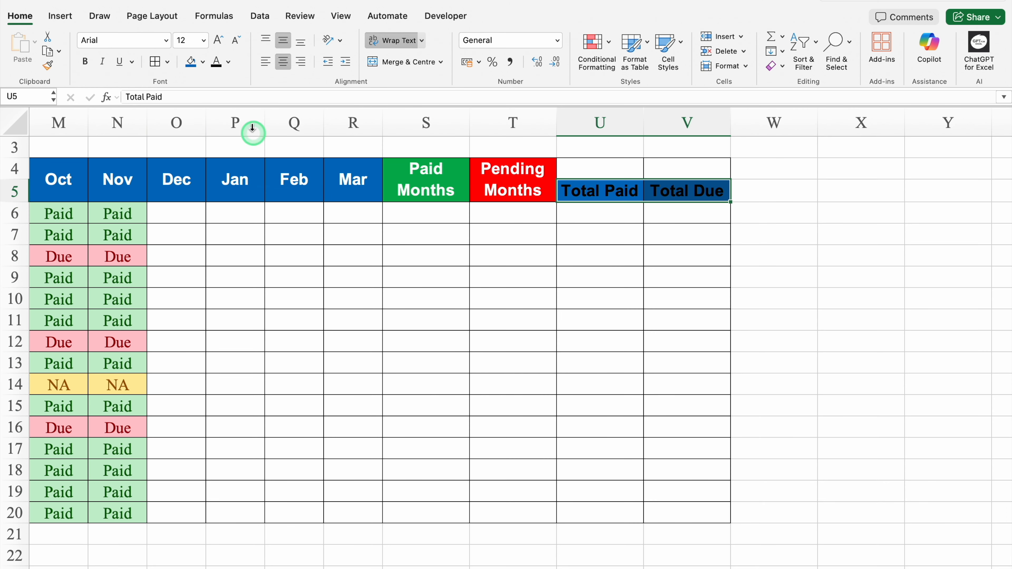
click(228, 61)
click(226, 121)
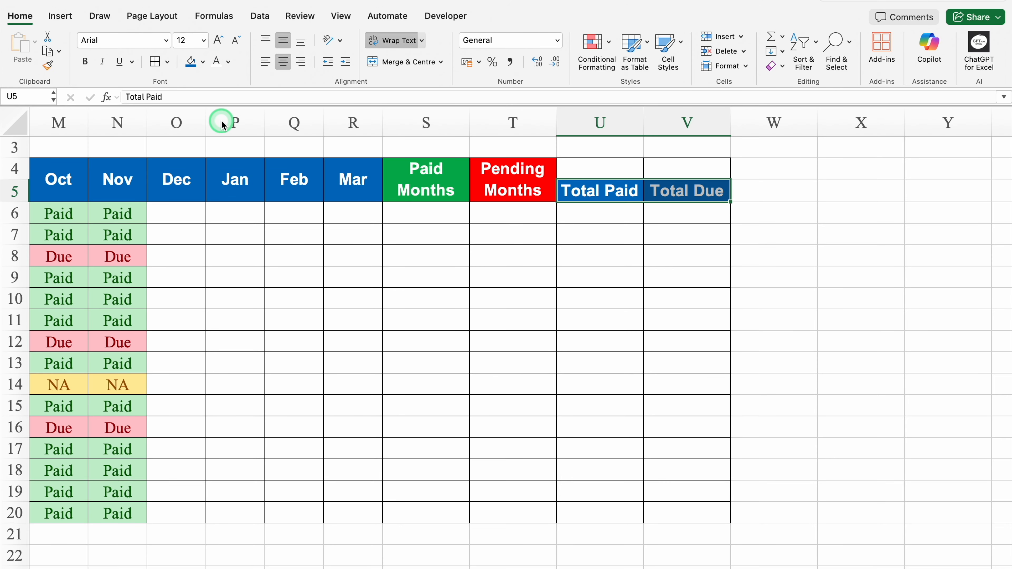
Step: Enter the sample amount 300 in both U8 and V8
click(599, 256)
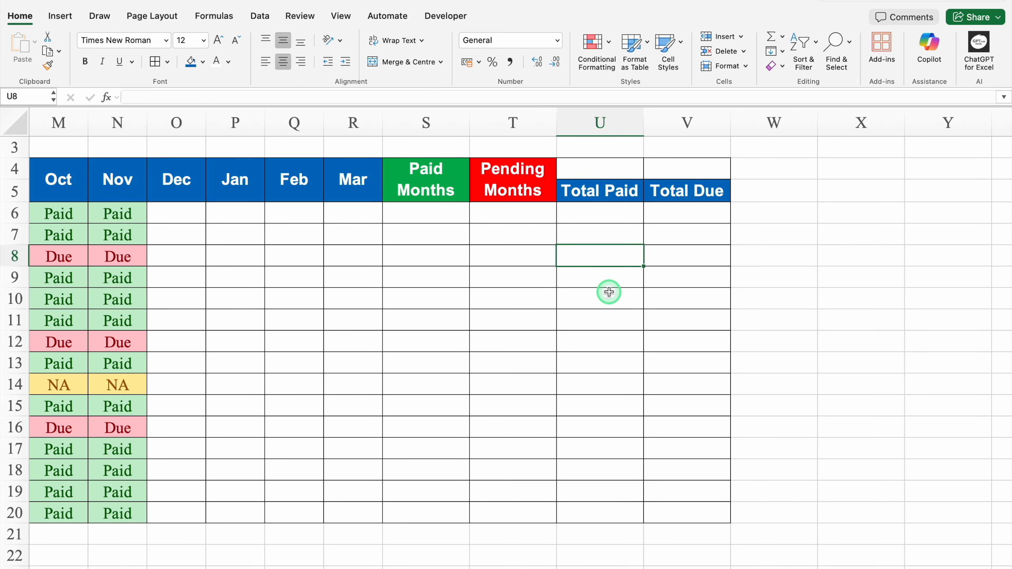
text(300)
key(Tab)
text(300)
key(Tab)
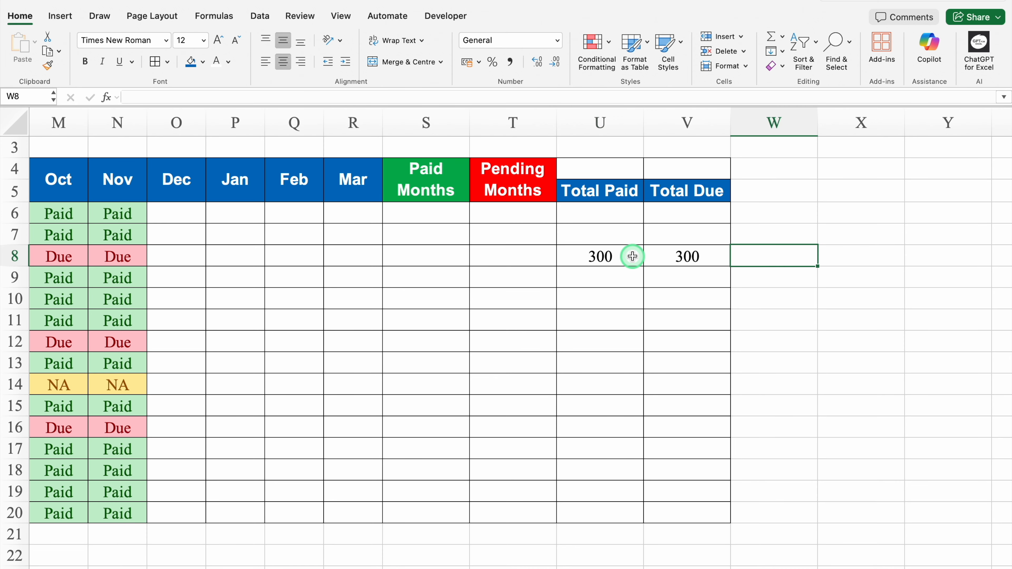
Step: Enter the formula =SUM(U6:U20) in U4 above the Total Paid header
click(619, 166)
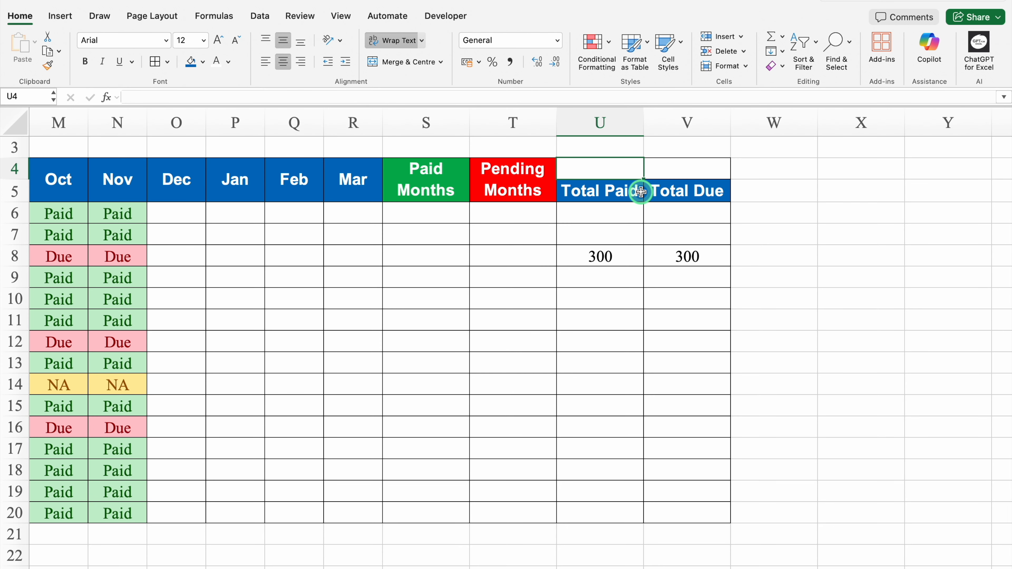
text(=)
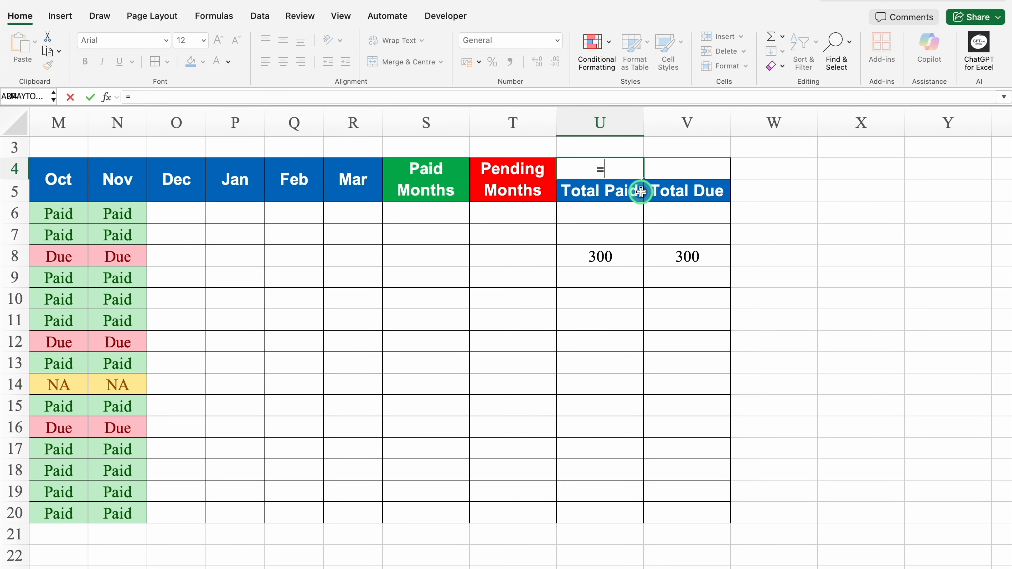
text(SUM()
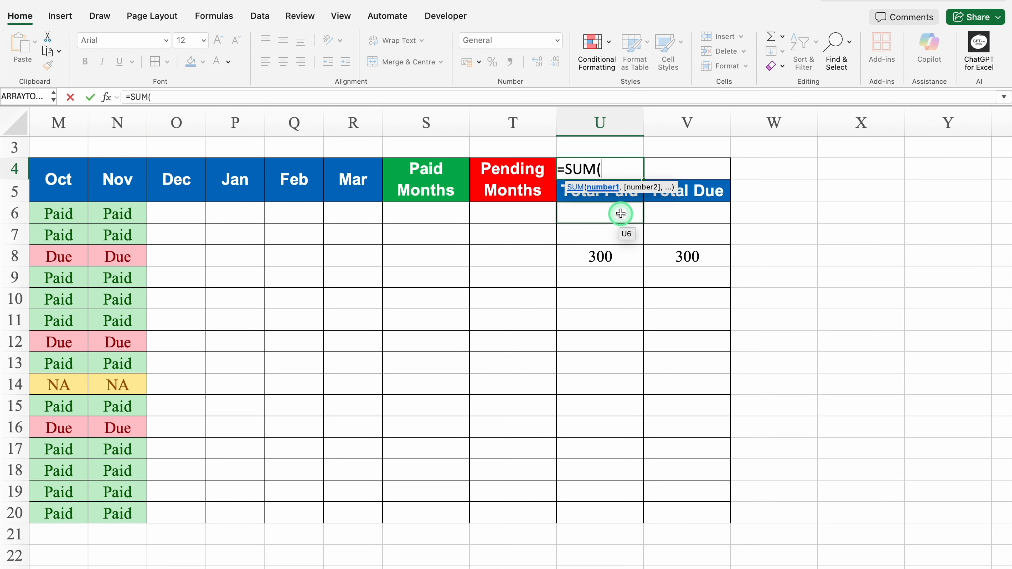
drag(621, 214, 613, 516)
text())
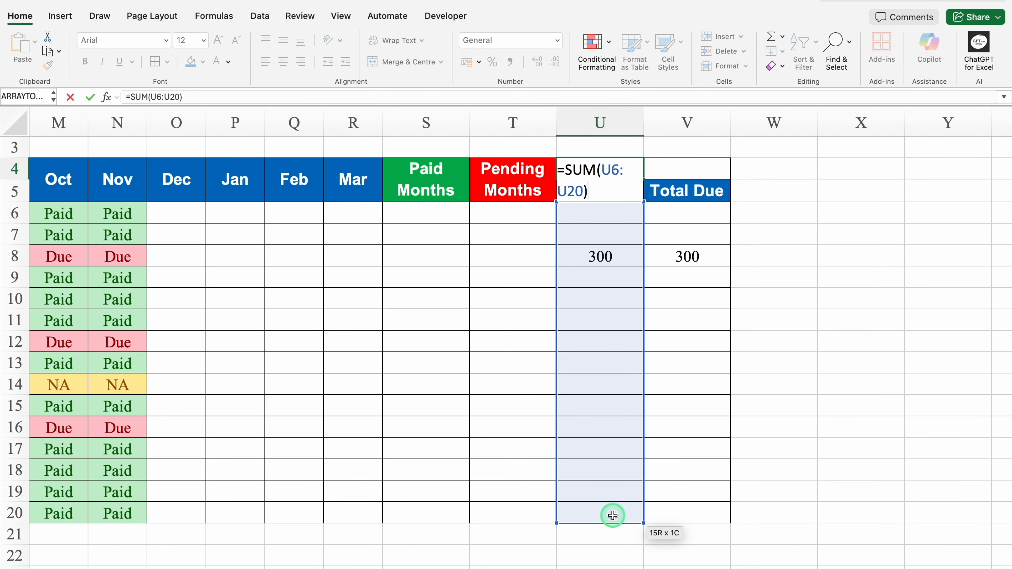
key(Return)
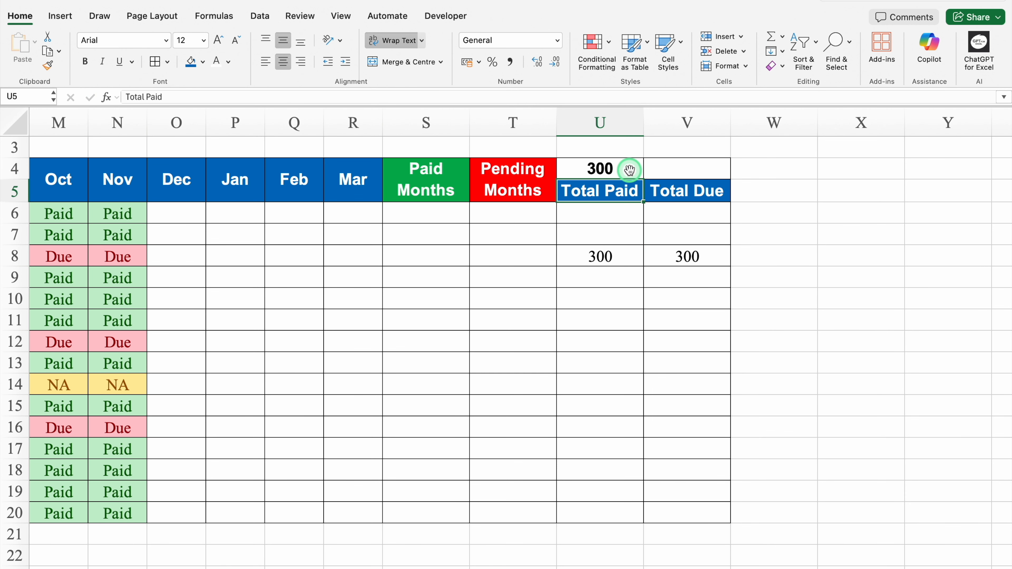
Step: Enter a second sample amount of 300 in U9 to test the Total Paid sum
click(613, 276)
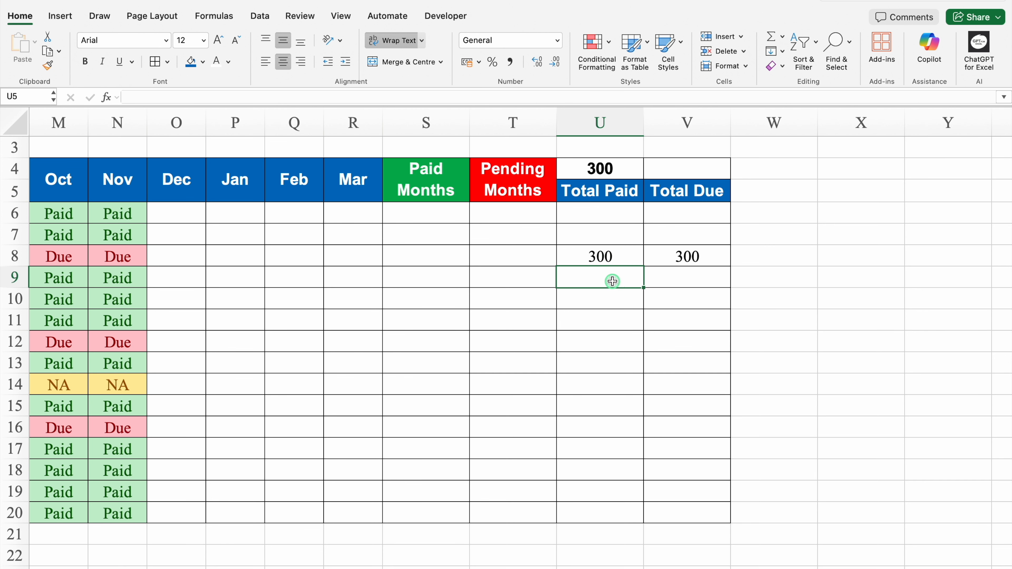
text(300)
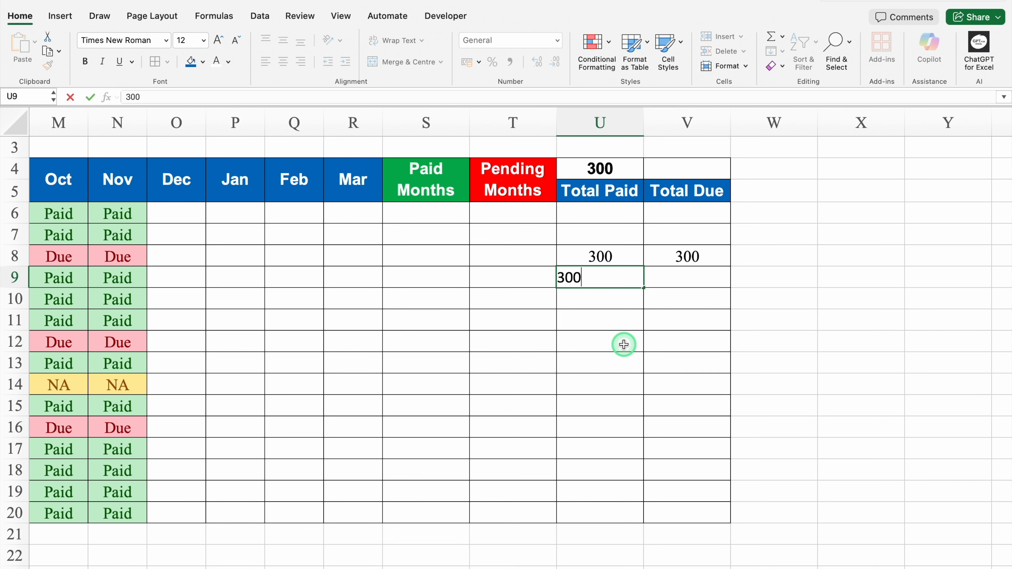
key(Return)
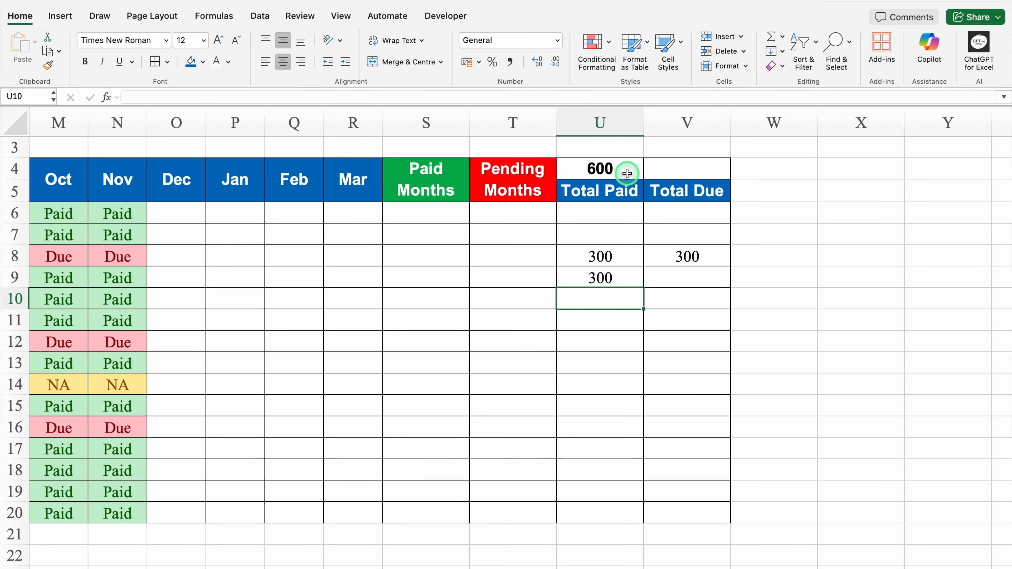
Step: Copy the sum formula from U4 across to V4 and clear the sample amounts from U7:V12
click(627, 173)
drag(650, 180, 705, 180)
drag(601, 233, 662, 344)
key(Delete)
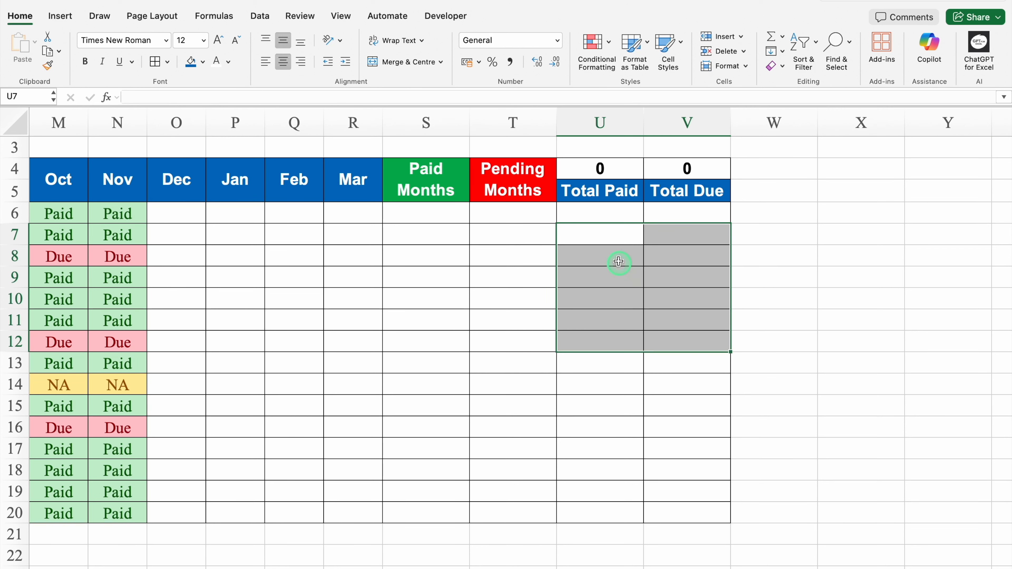
click(608, 235)
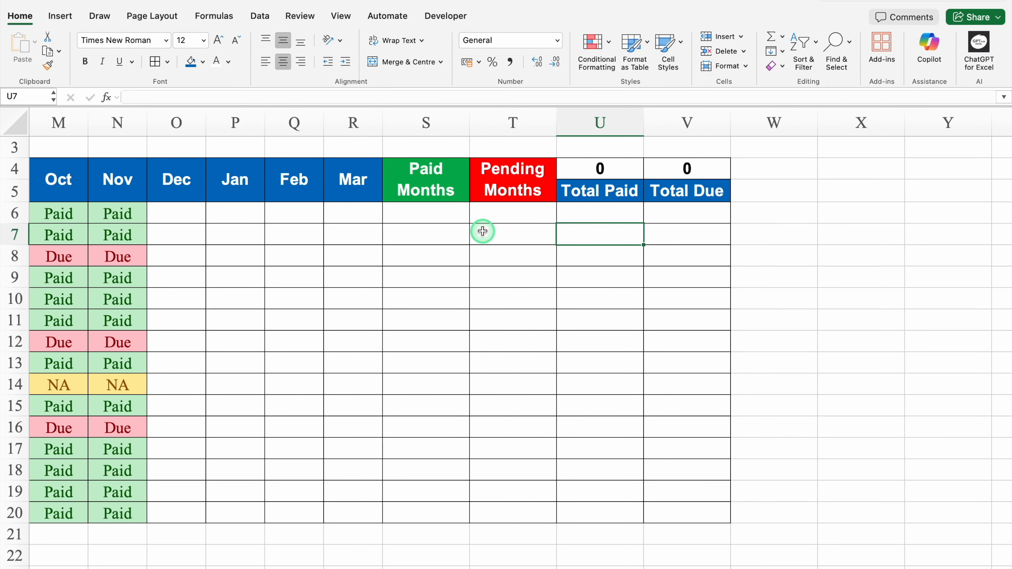
Step: Fill the summary cells S6:V20 with light grey
click(429, 215)
drag(429, 215, 661, 510)
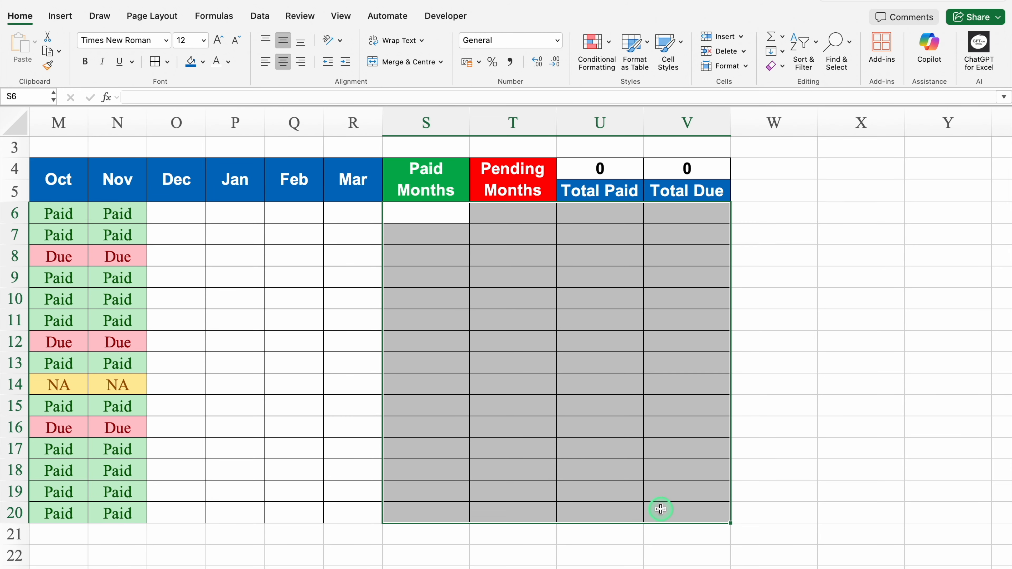
click(202, 61)
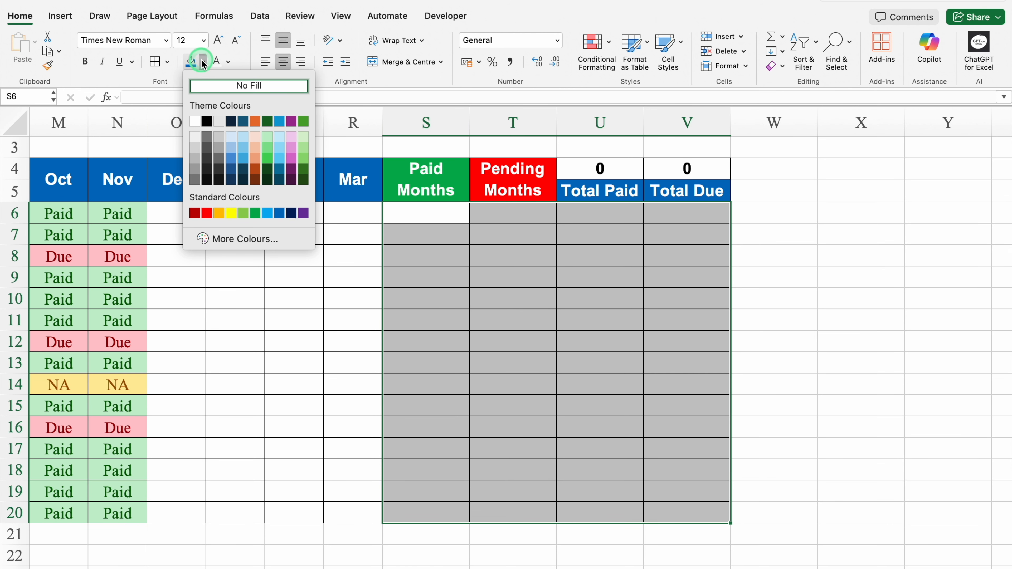
click(195, 149)
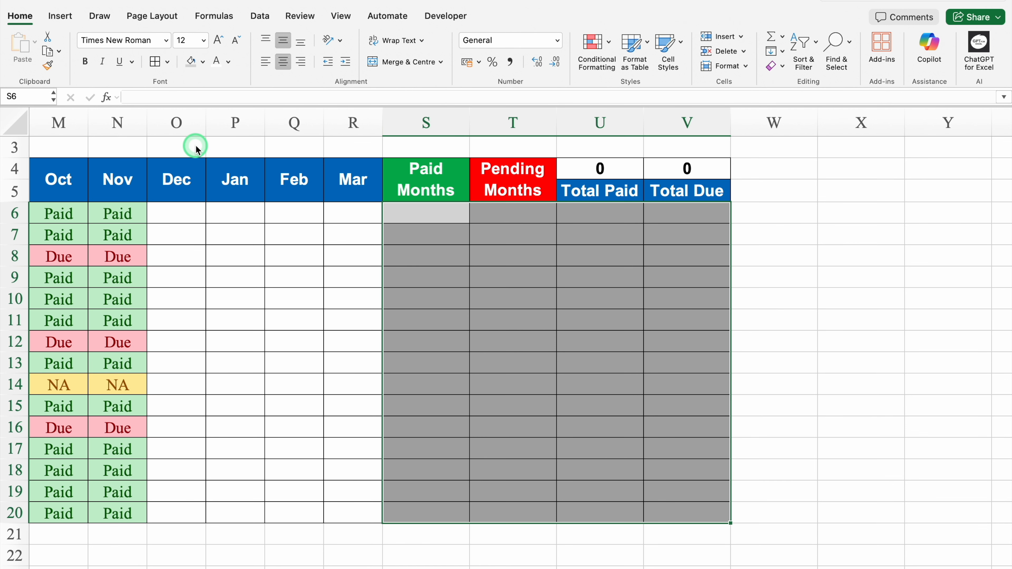
click(442, 210)
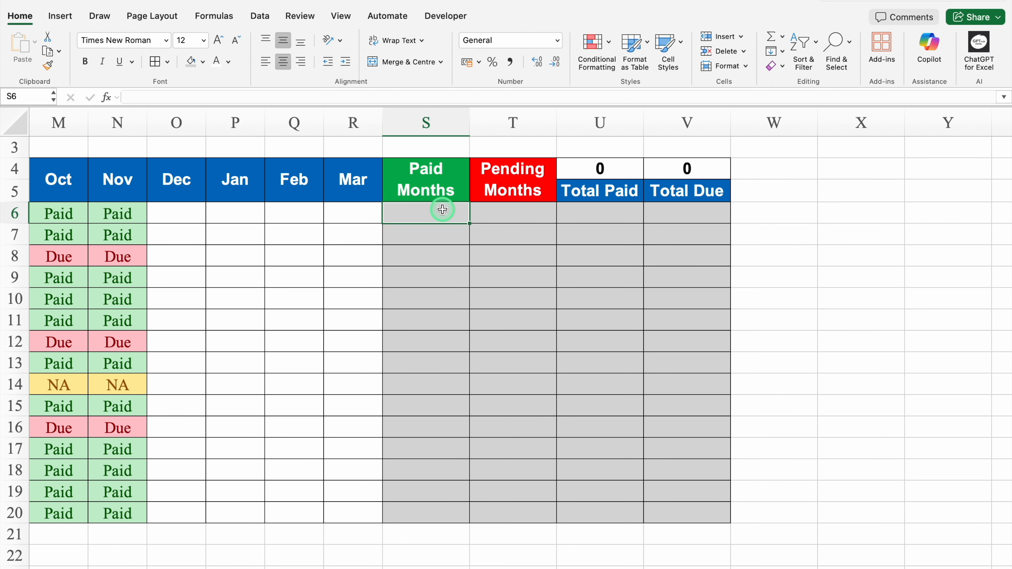
Step: Fill the sum cell U4 with standard green and V4 with standard red, both with white text
click(612, 169)
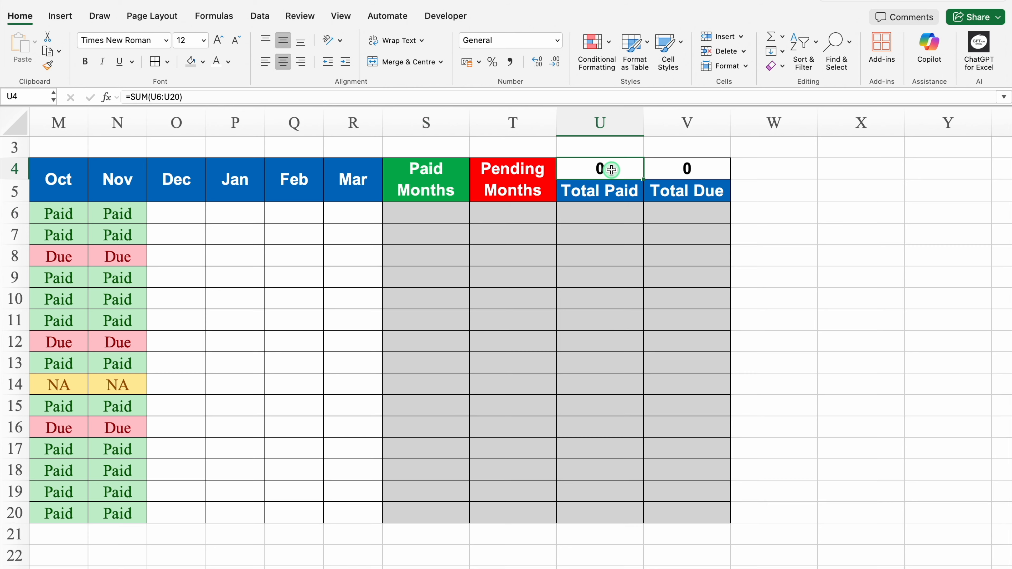
click(204, 62)
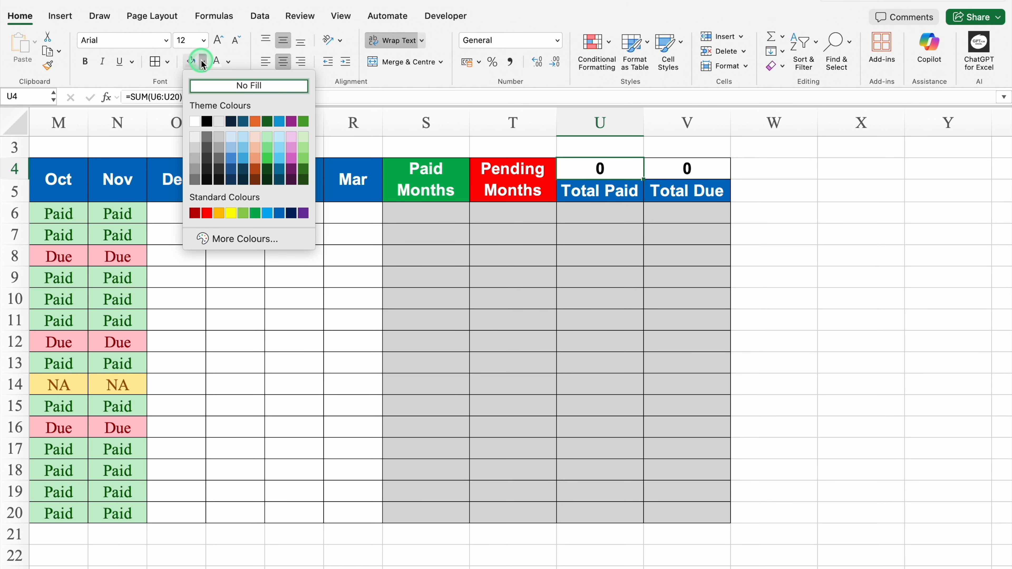
click(255, 213)
click(217, 63)
click(673, 168)
click(203, 62)
click(208, 214)
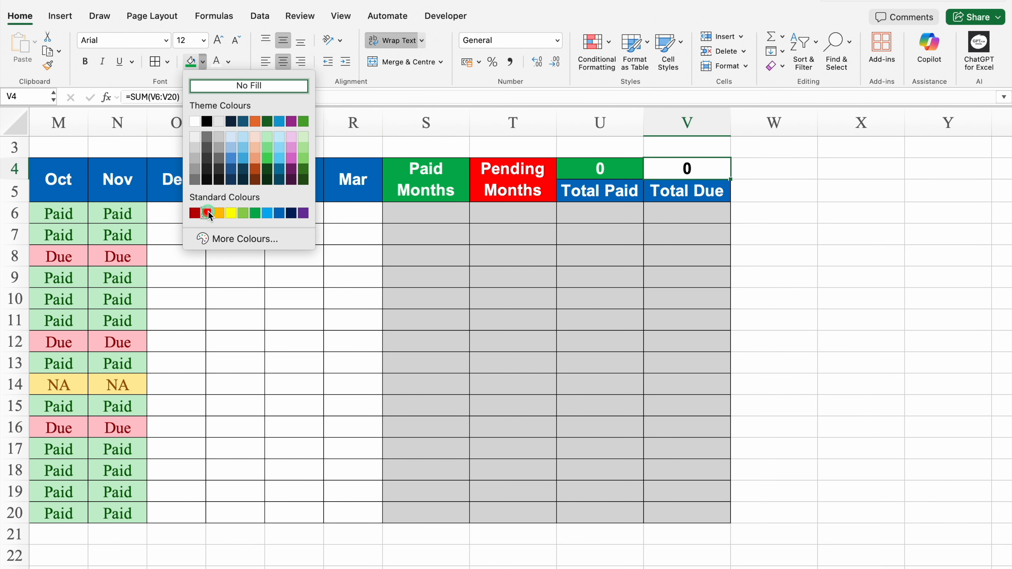
click(217, 63)
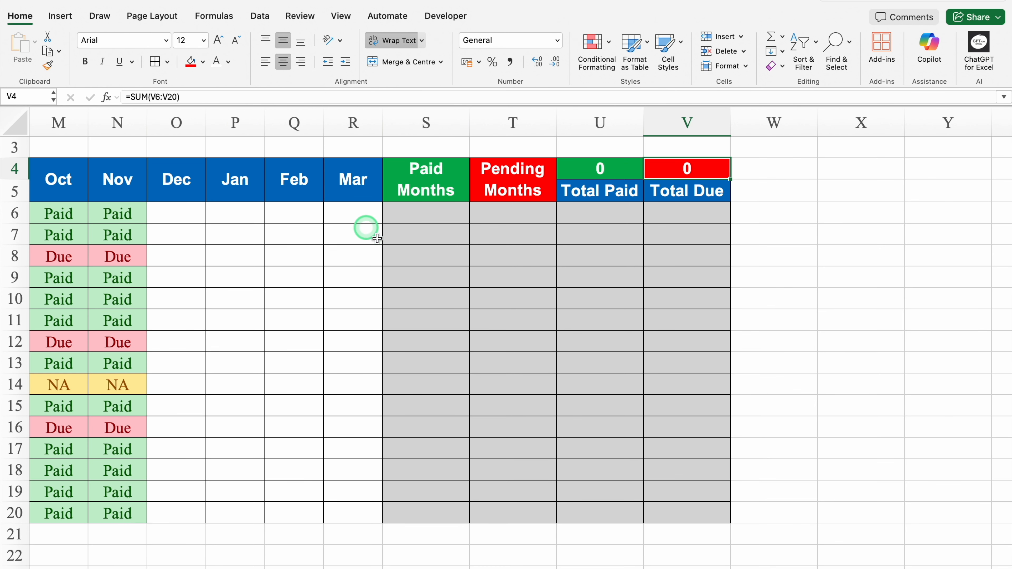
Step: Enter the formula =COUNTIF(G6:R6,"Paid") in S6 to count the first student's paid months
click(415, 215)
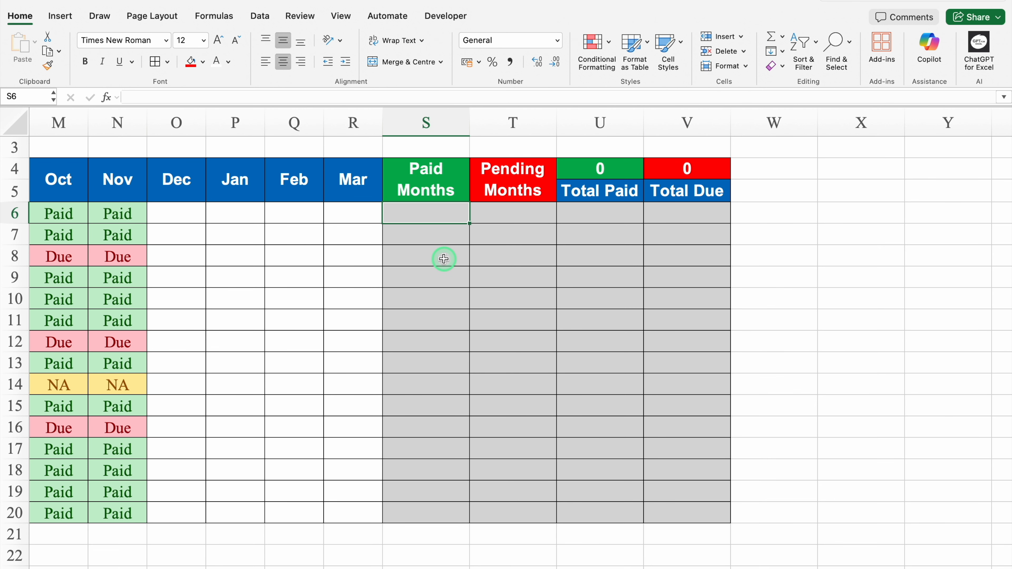
text(=)
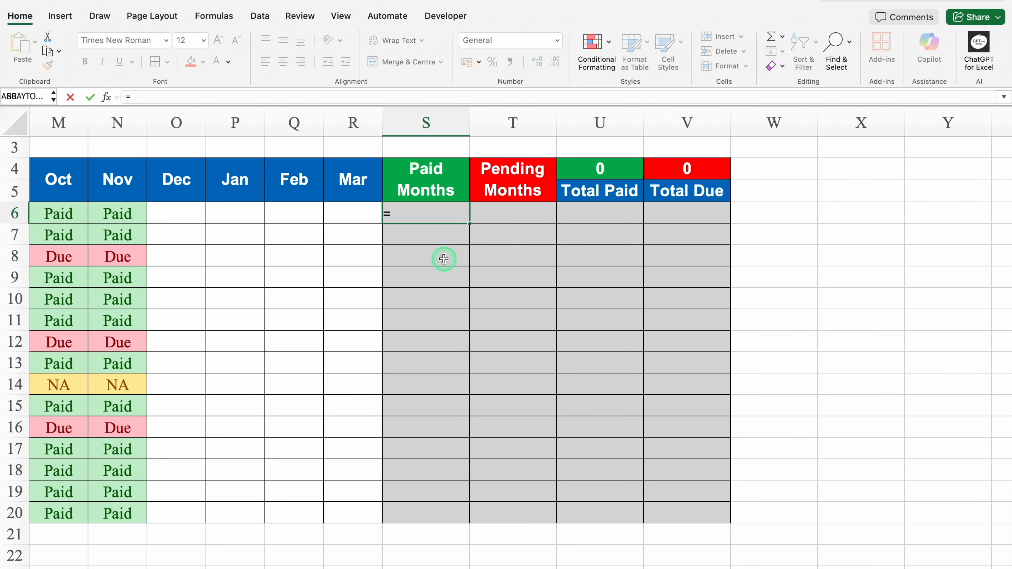
text(COUNTIF()
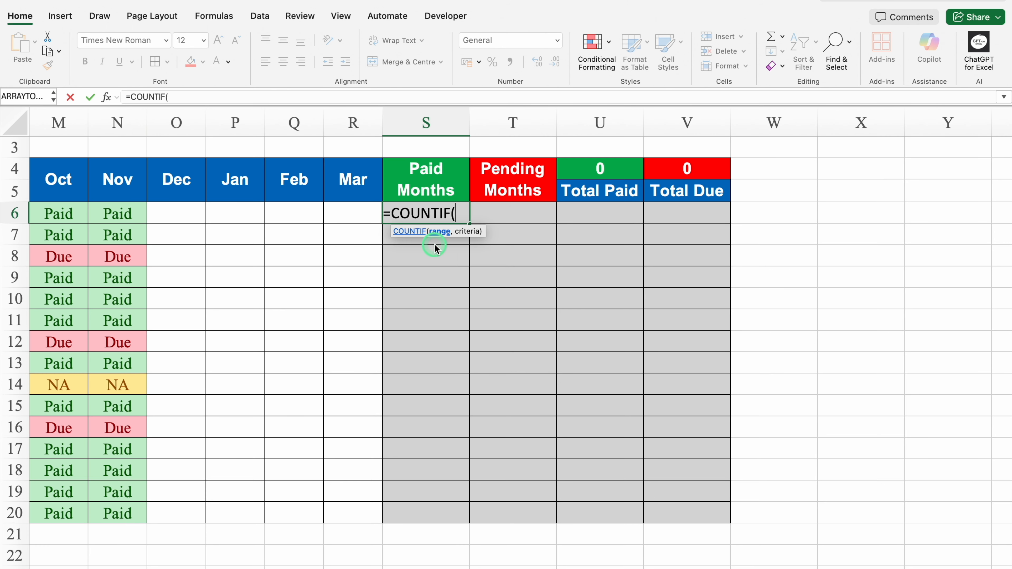
click(448, 269)
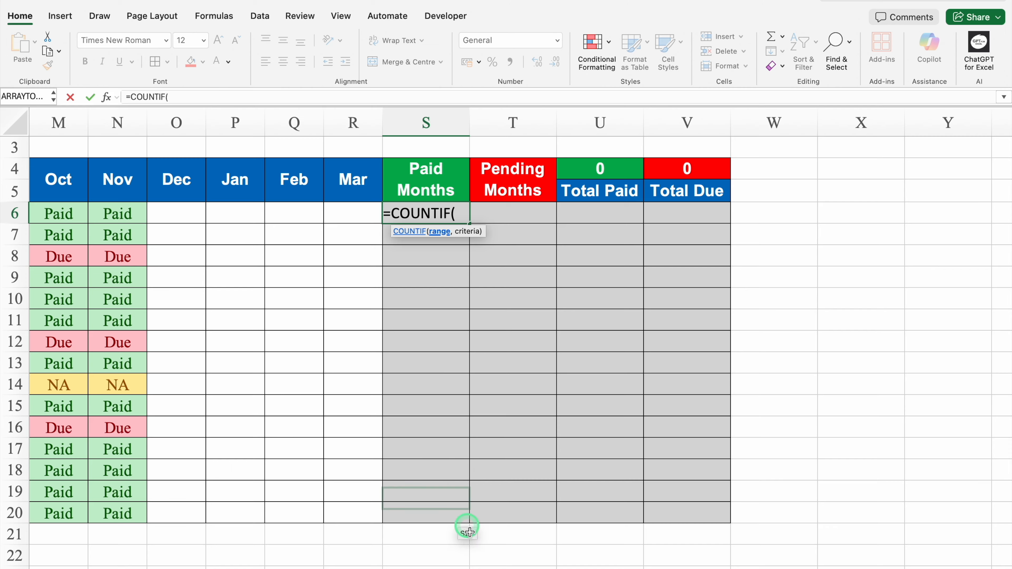
scroll(399, 551, left, 5)
scroll(348, 565, left, 3)
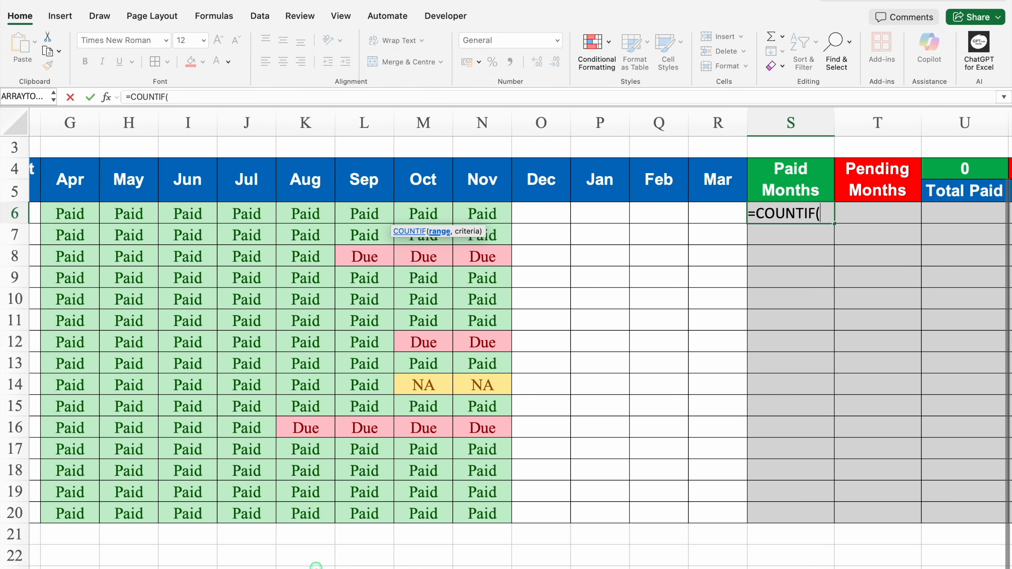
drag(142, 218, 807, 206)
text(,)
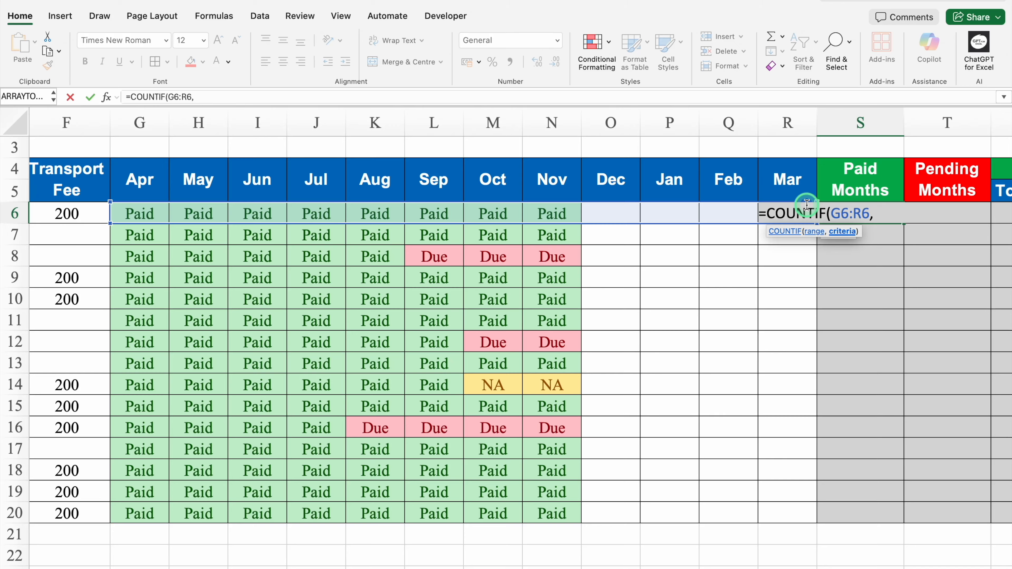
text("Paid"))
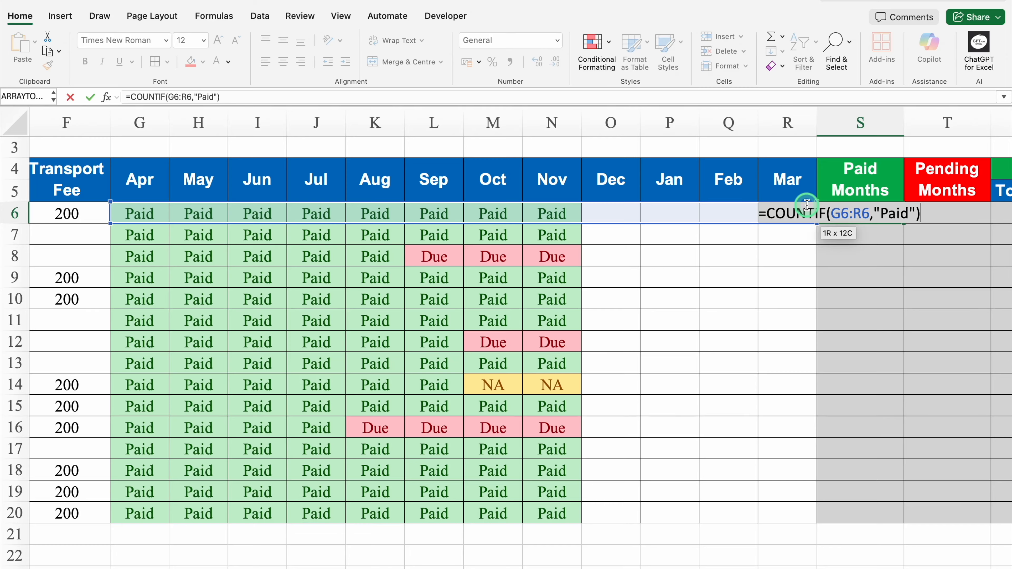
key(Return)
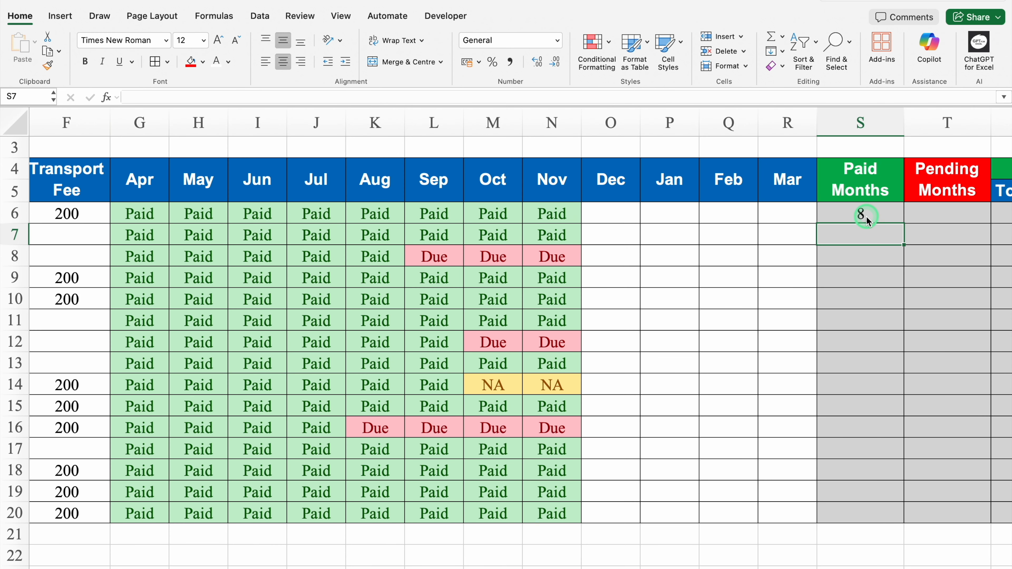
Step: Change the first student's Nov status in N6 to Due to test the paid months count
click(568, 215)
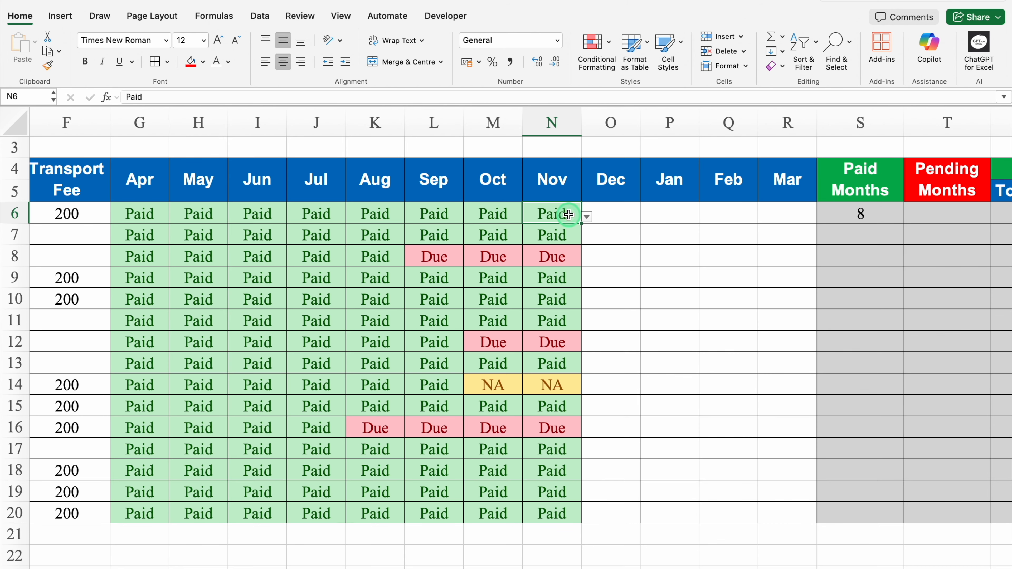
click(587, 218)
click(540, 245)
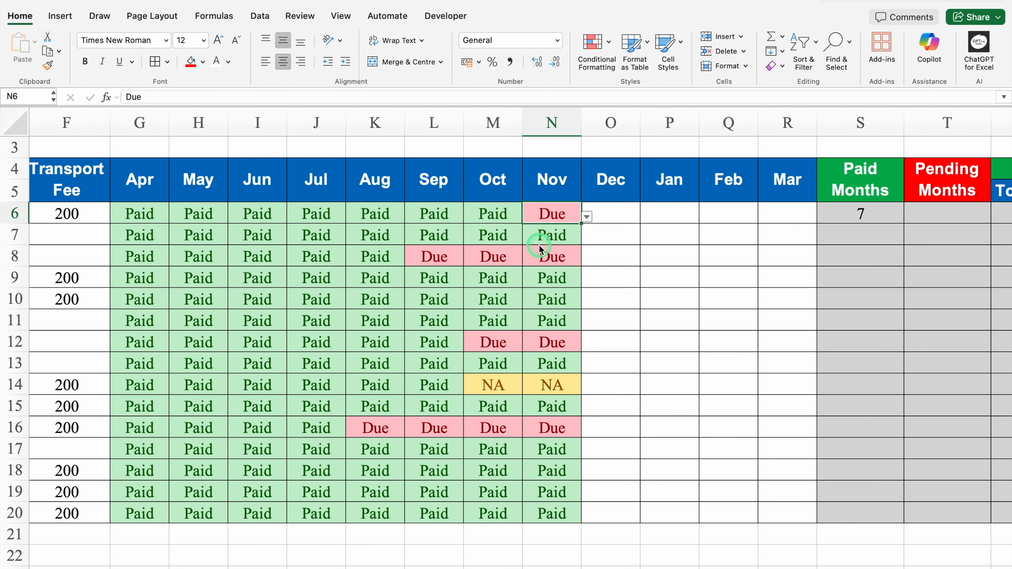
Step: Copy the full text of the paid months formula from S6
scroll(478, 556, right, 5)
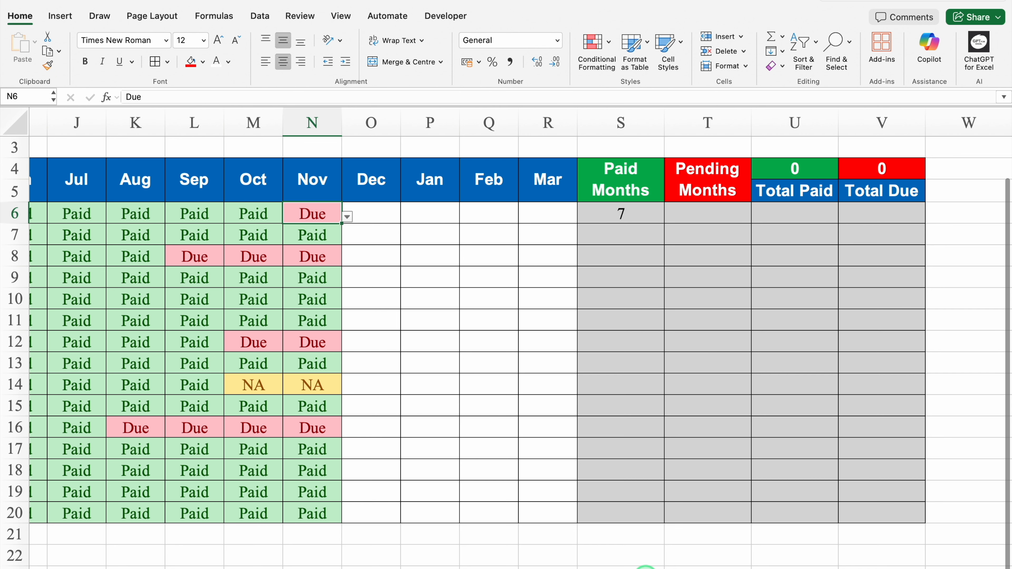
click(630, 212)
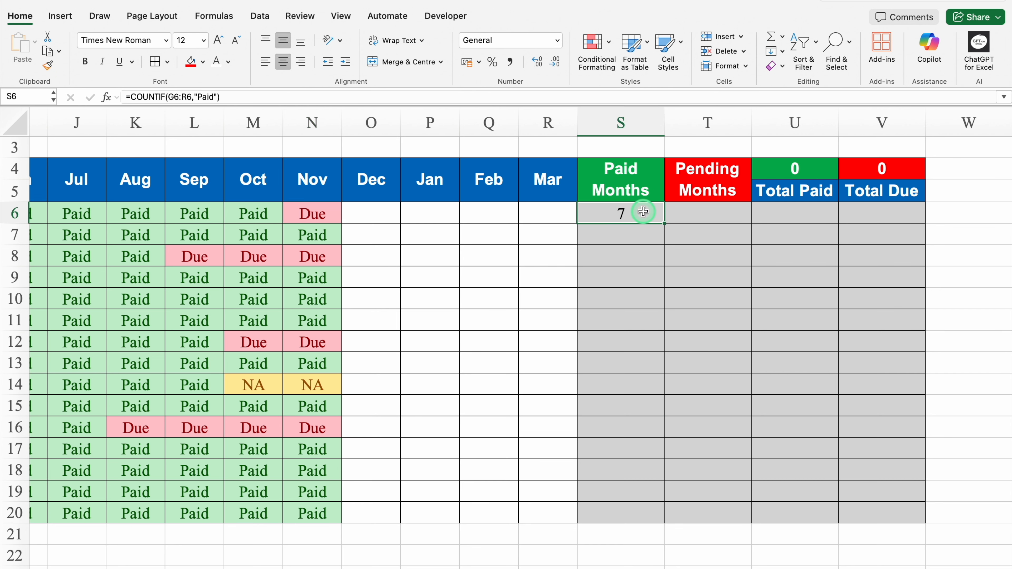
double_click(643, 212)
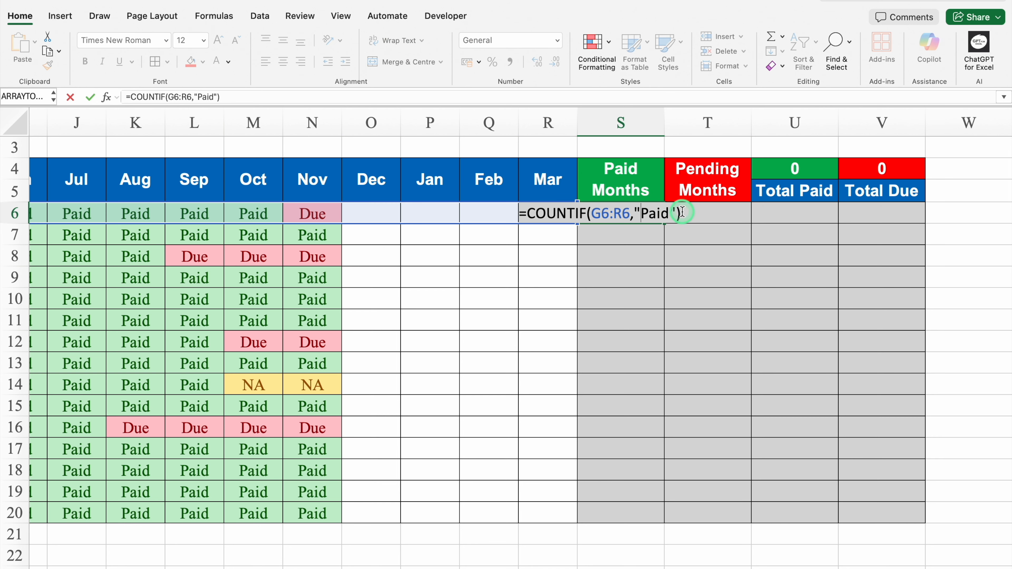
click(514, 212)
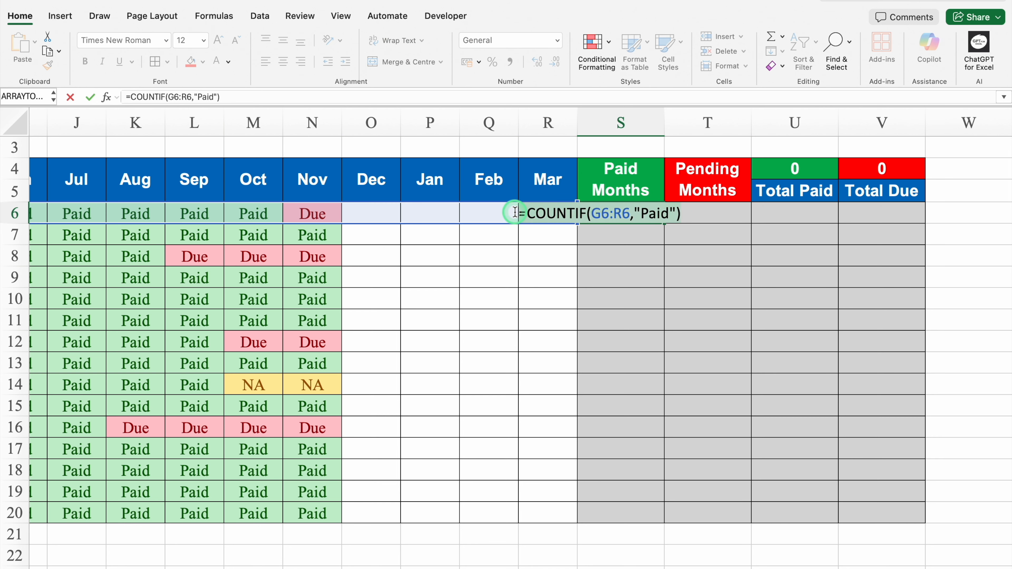
key(super+c)
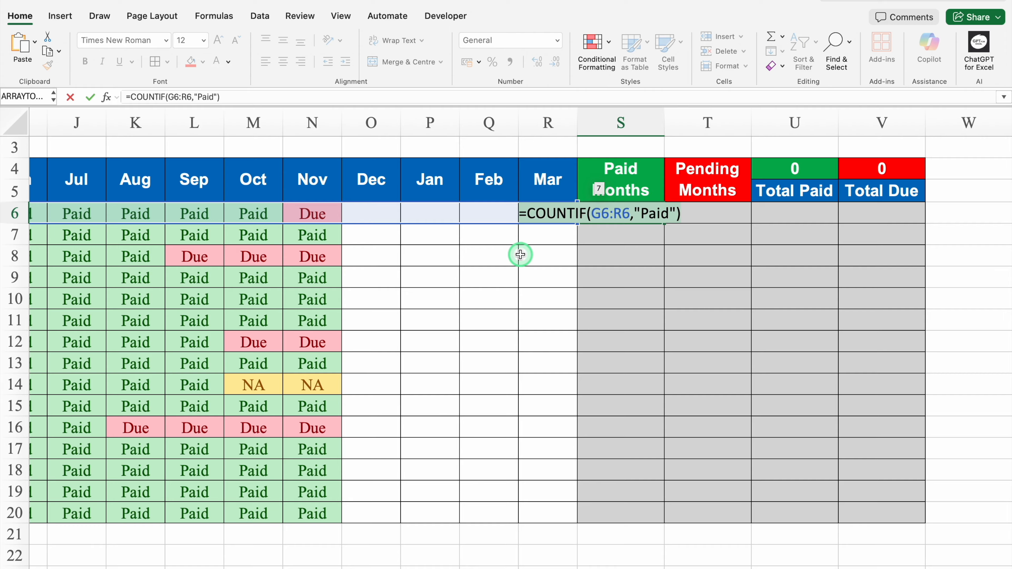
key(Return)
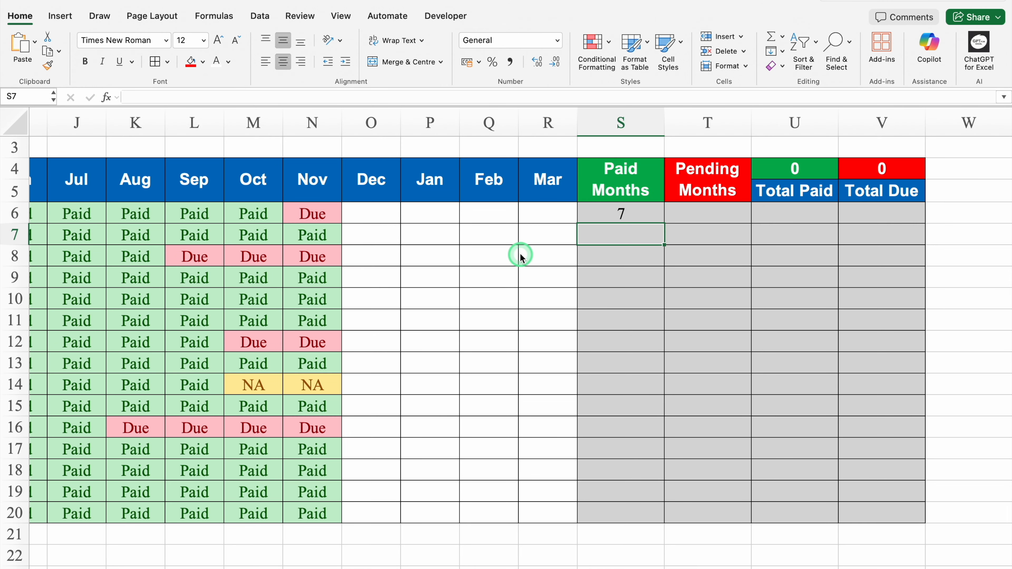
Step: Enter =COUNTIF(G6:R6,"Due") in T6 by adapting the copied formula, and fill S6:T6 down to row 20
click(703, 213)
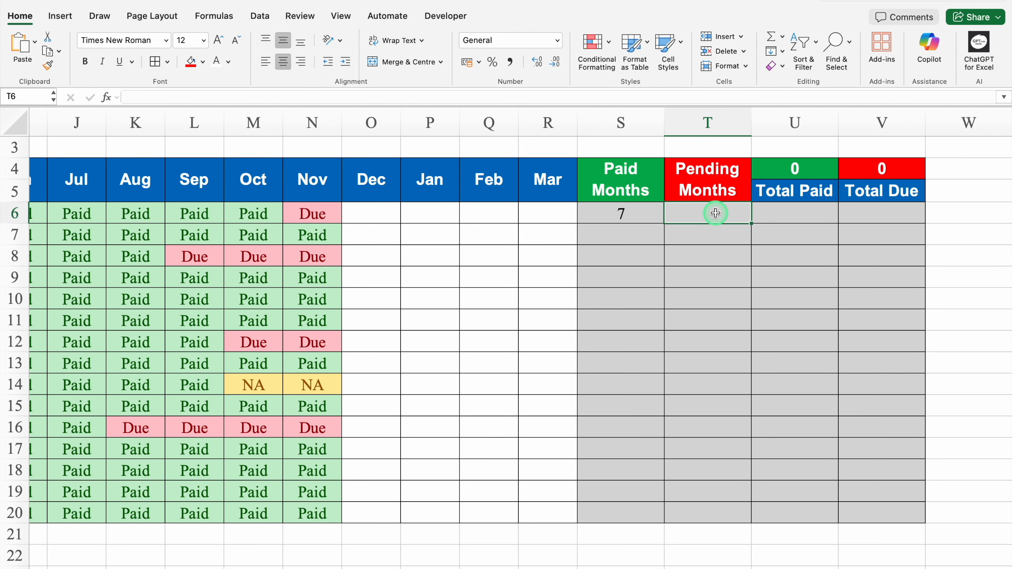
double_click(716, 213)
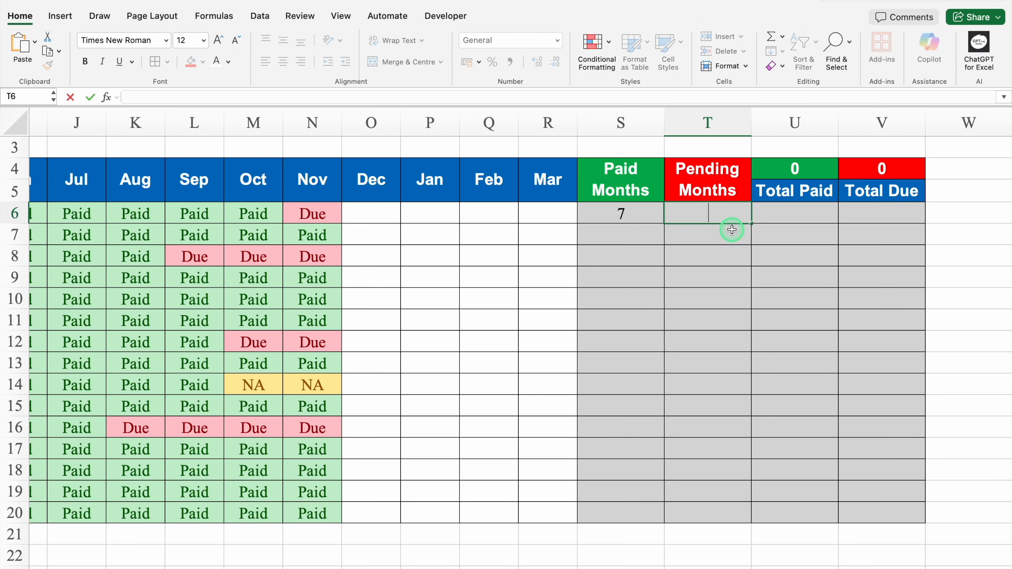
key(ctrl+v)
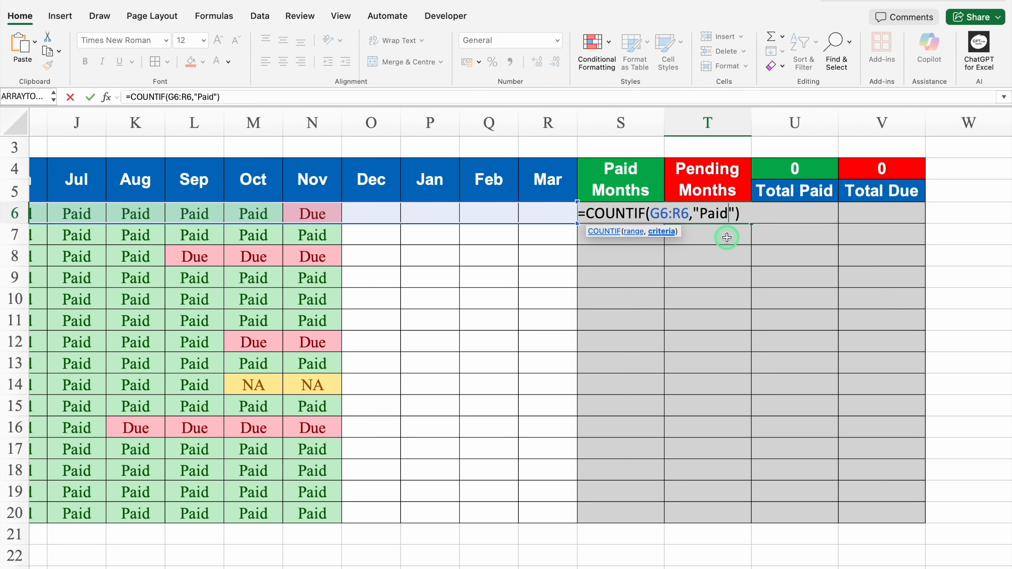
key(BackSpace)
key(BackSpace)
key(BackSpace)
key(BackSpace)
text(Due)
key(Return)
click(726, 212)
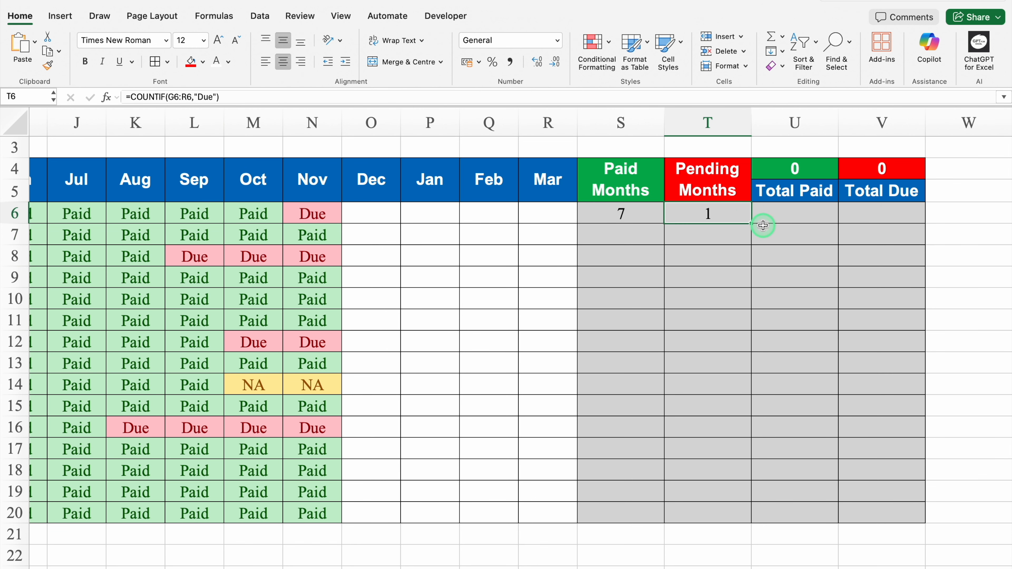
drag(650, 213, 753, 515)
Step: Enter the formula =E6*F6 in the first student's Total Paid cell U6
click(801, 218)
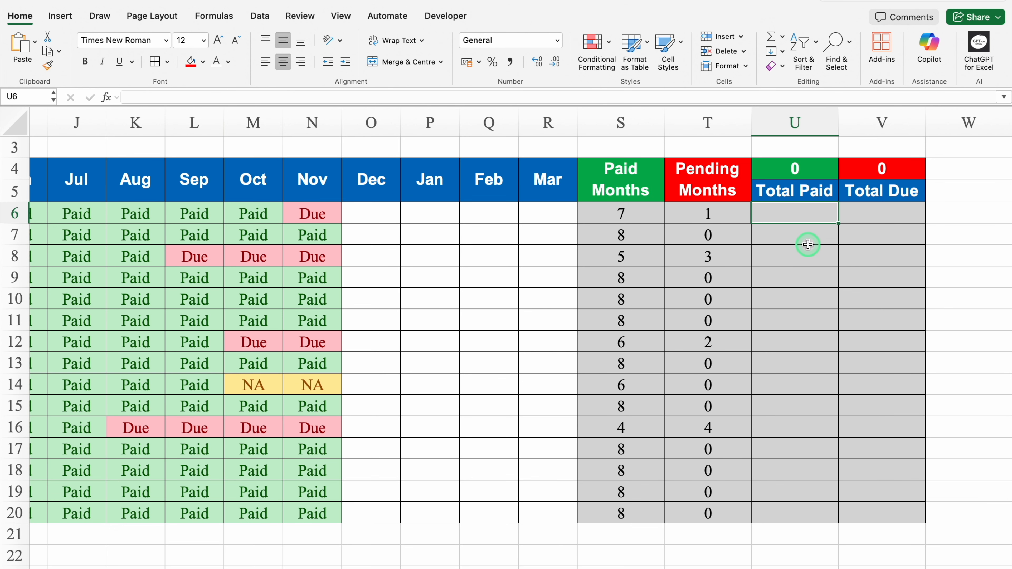
text(=)
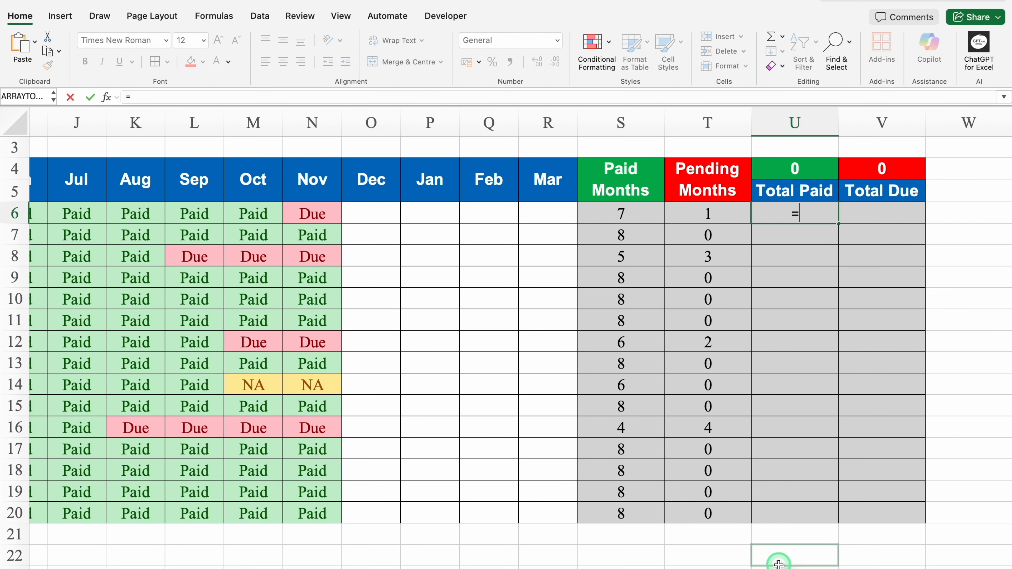
scroll(666, 562, left, 7)
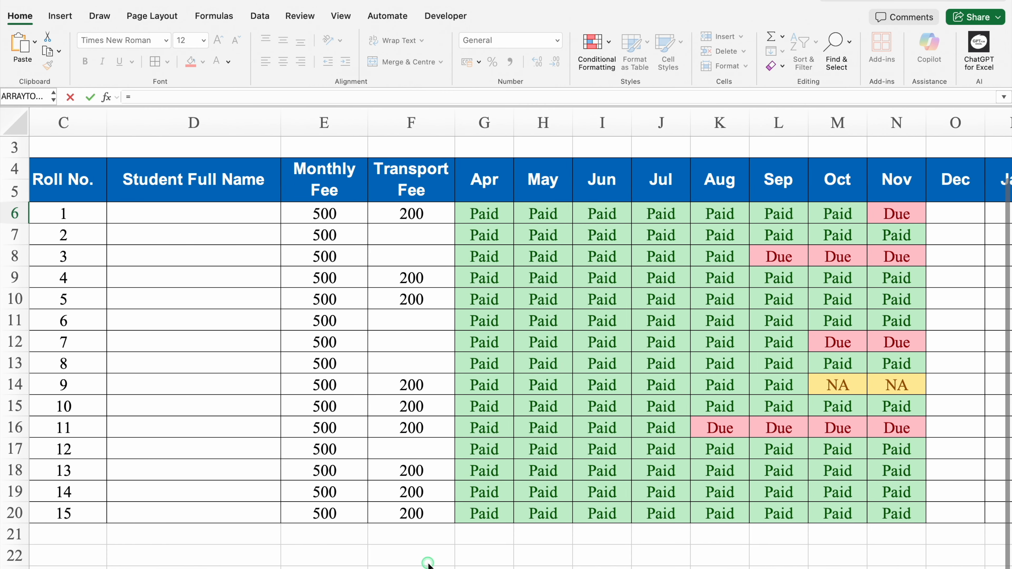
click(351, 209)
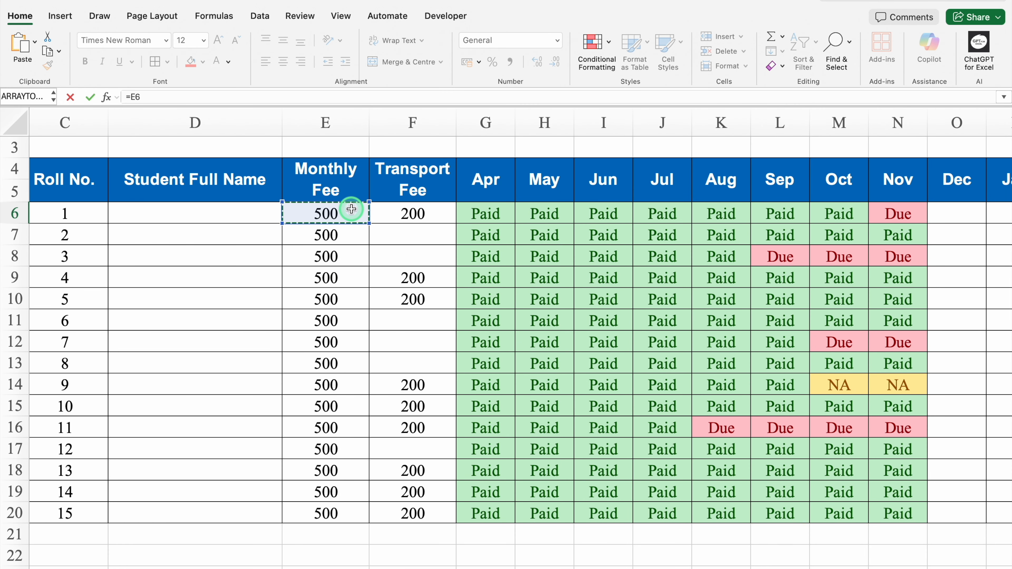
text(*)
click(389, 213)
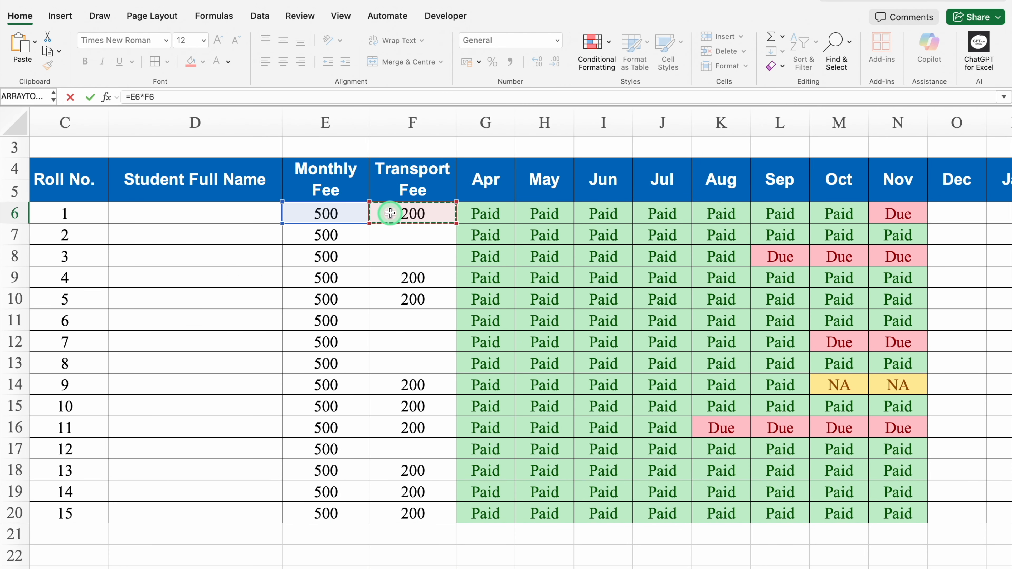
key(Return)
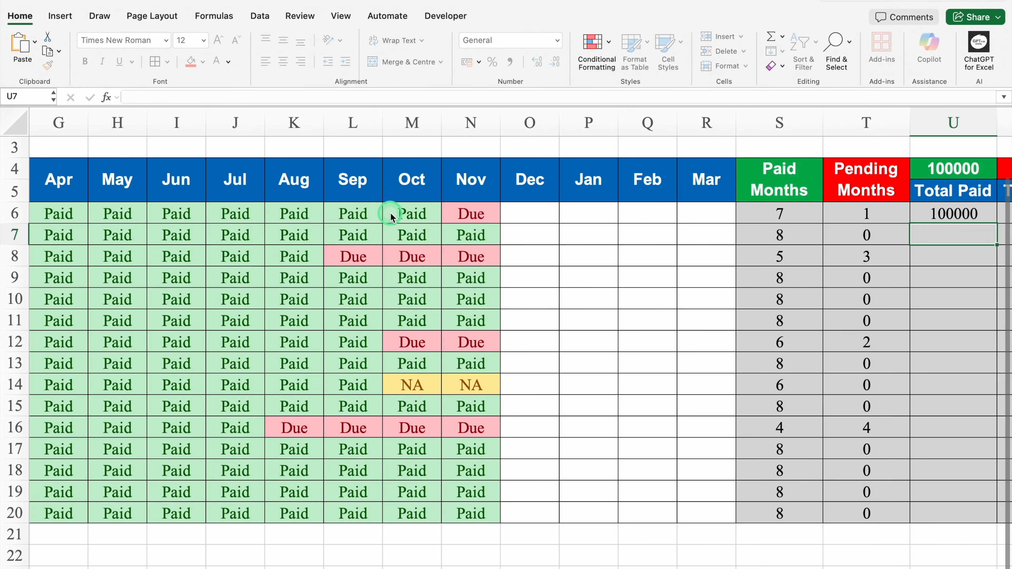
Step: Change the U6 formula to =E6+F6 so the monthly and transport fees are added
key(Up)
scroll(843, 323, right, 4)
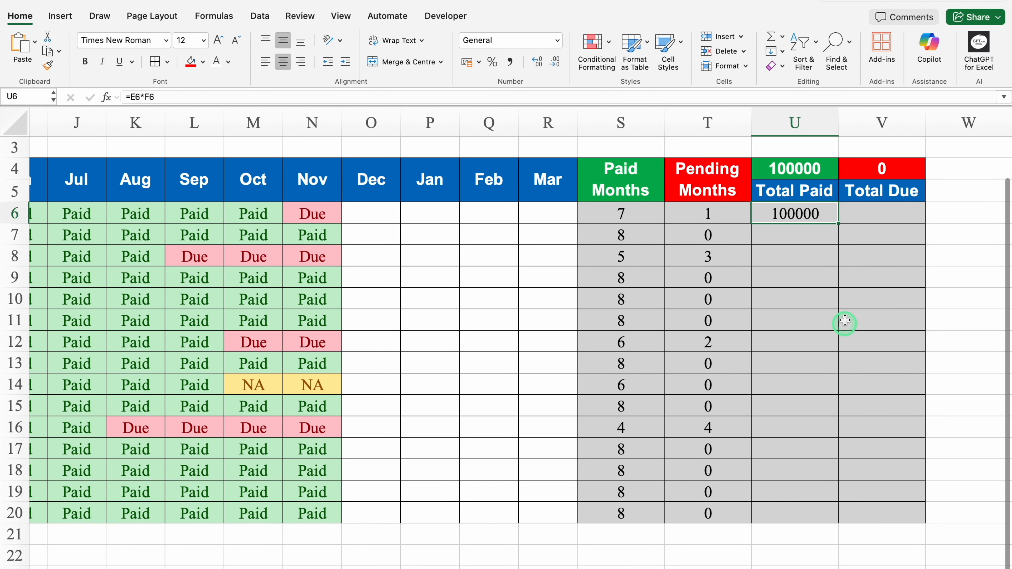
double_click(822, 214)
click(784, 214)
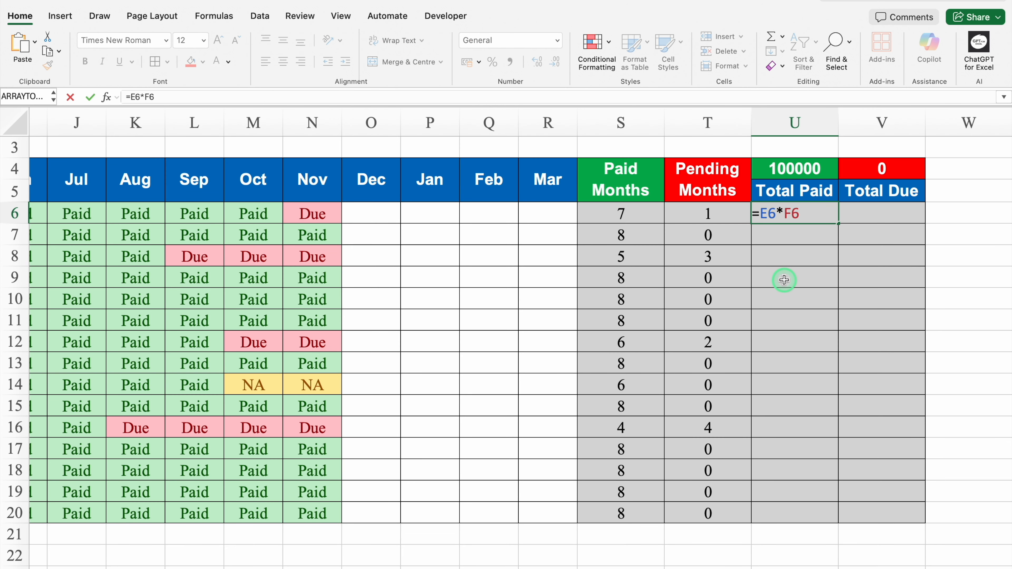
key(BackSpace)
text(+)
key(ctrl+Return)
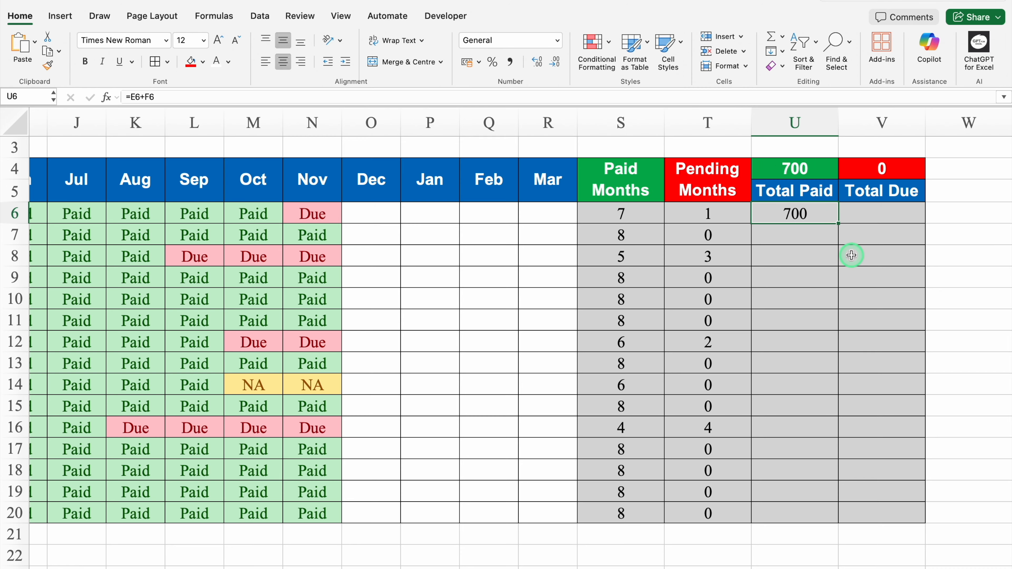
Step: Extend the U6 formula to =(E6+F6)*S6 and fill it down the Total Paid column to row 20
double_click(813, 214)
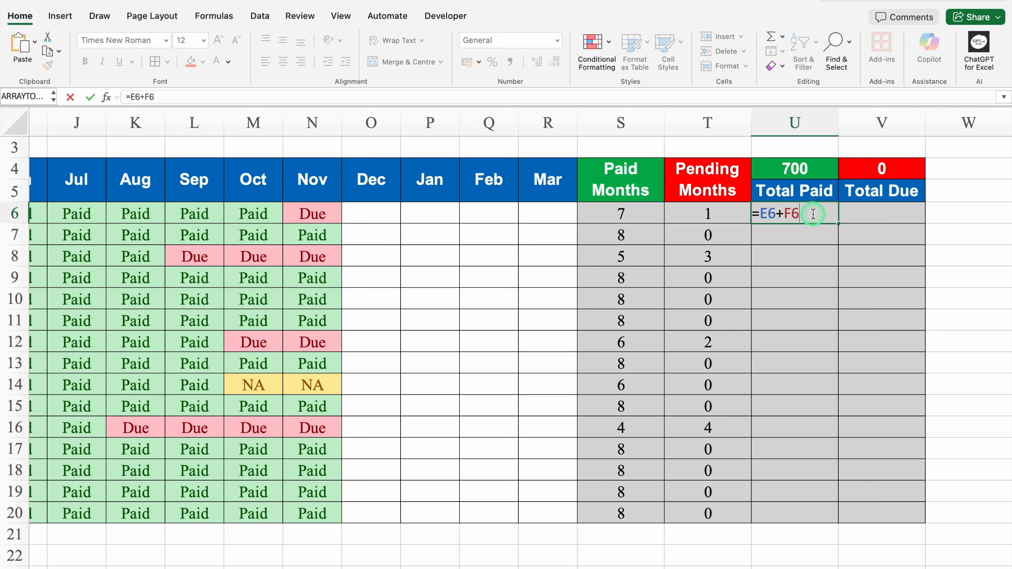
text())
click(761, 212)
text(()
click(816, 213)
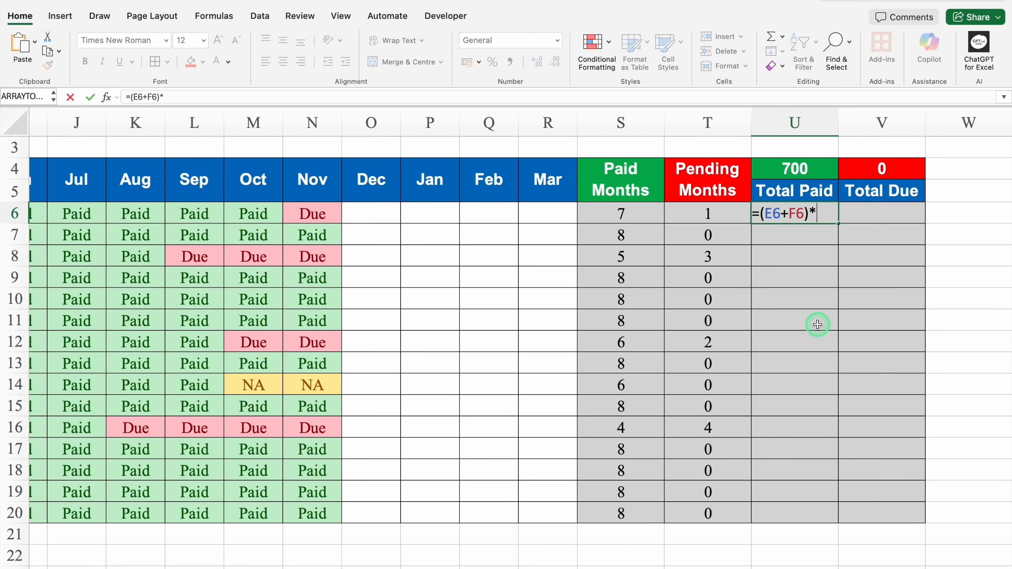
text(*)
click(637, 216)
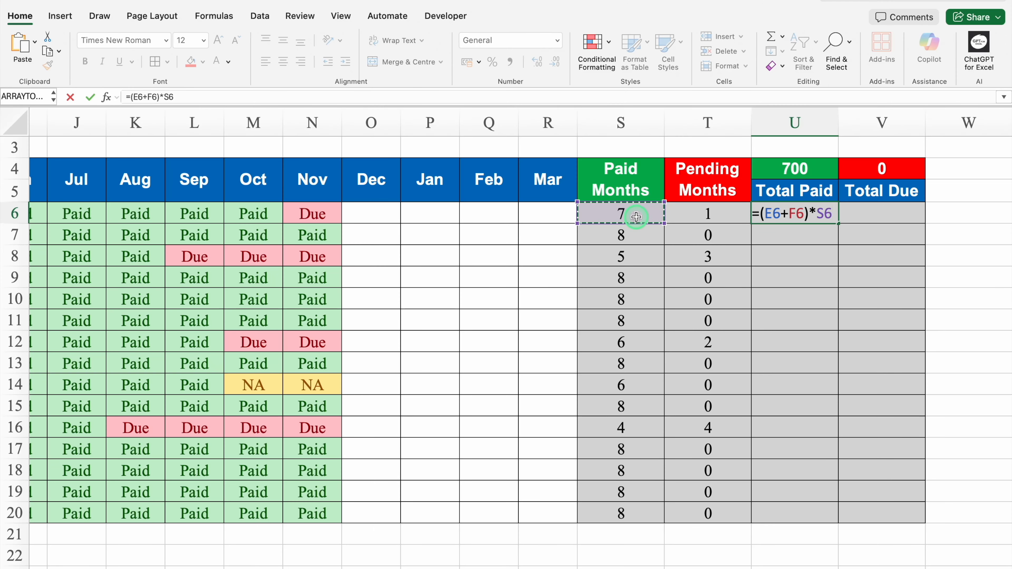
key(Return)
click(837, 222)
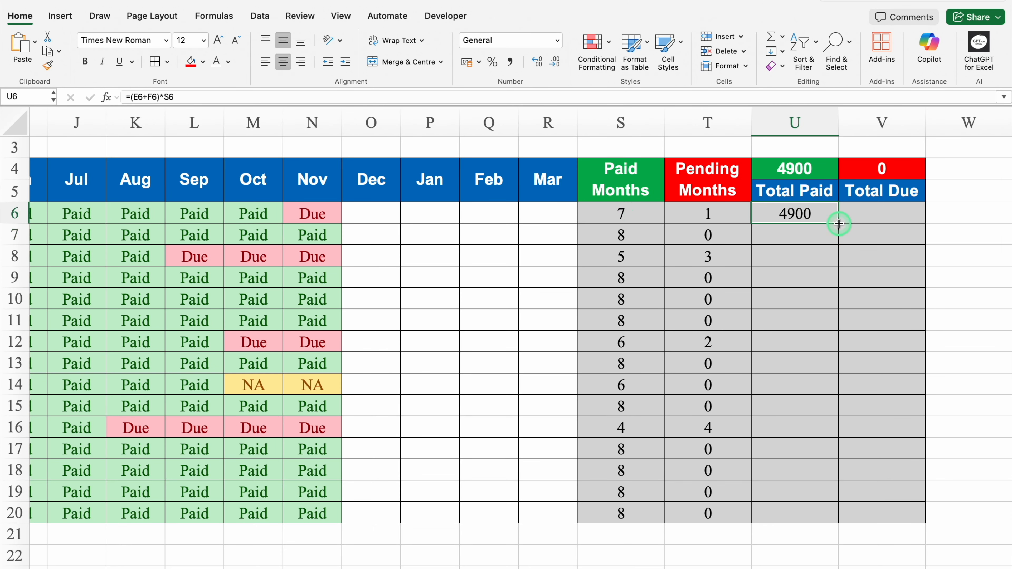
double_click(839, 224)
Step: Enter the formula =E6+F6 in the first student's Total Due cell V6
click(874, 212)
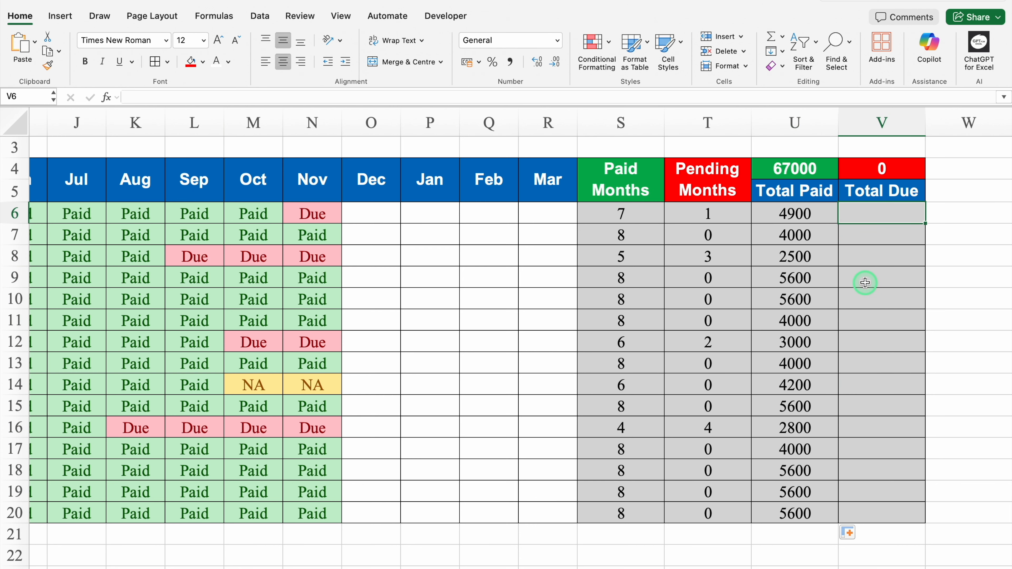
text(=)
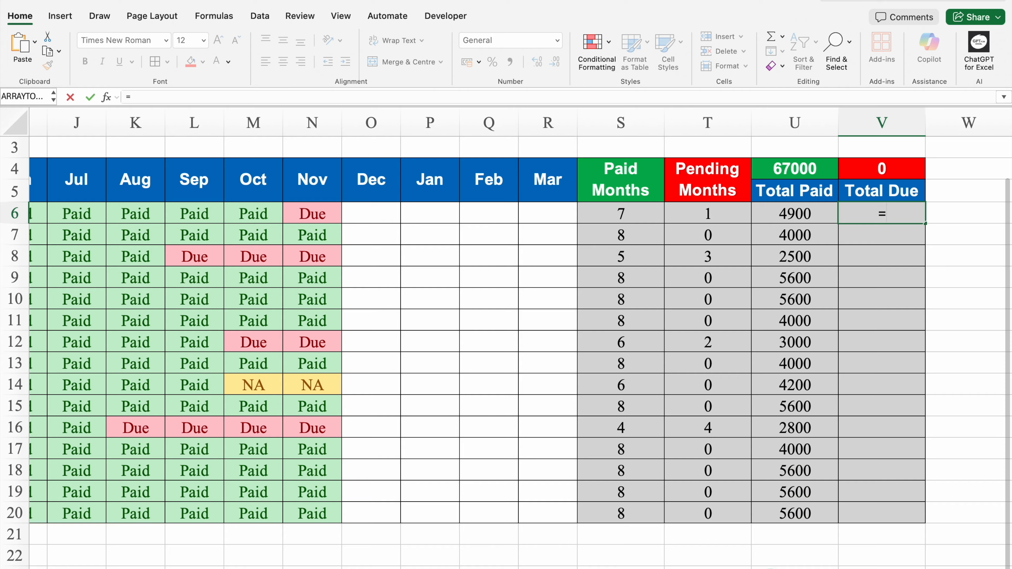
scroll(518, 343, left, 10)
click(323, 215)
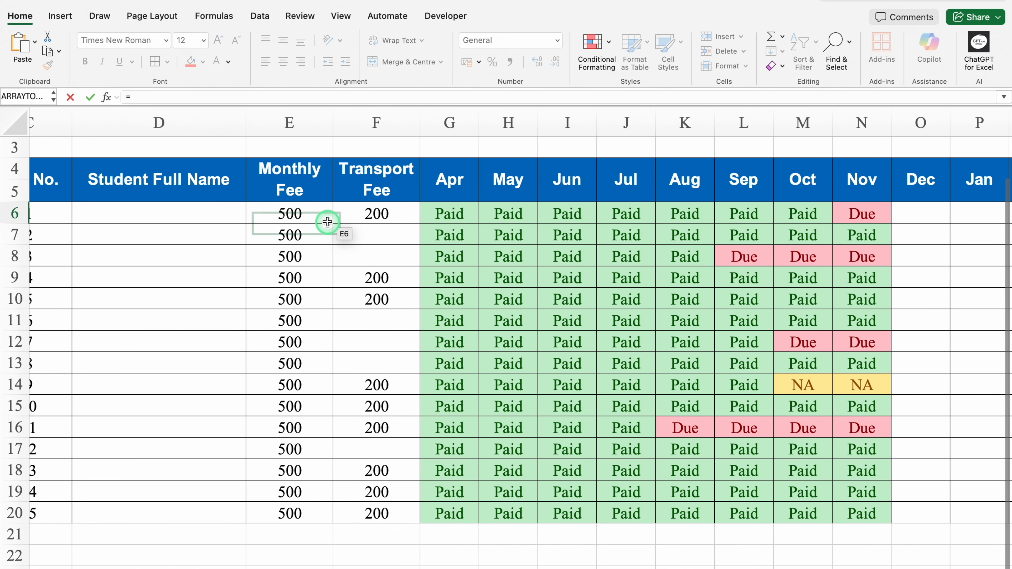
text(+)
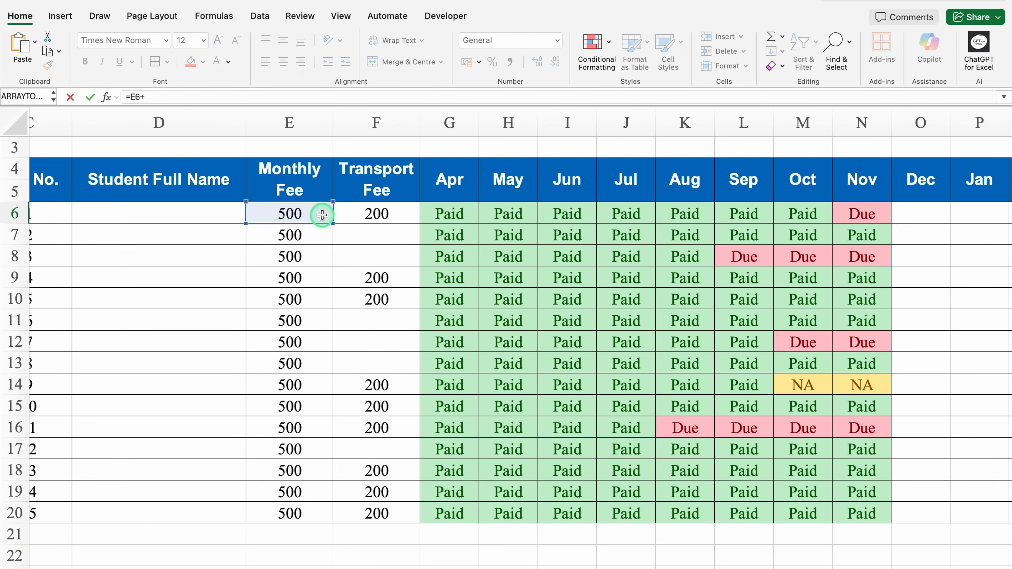
click(369, 215)
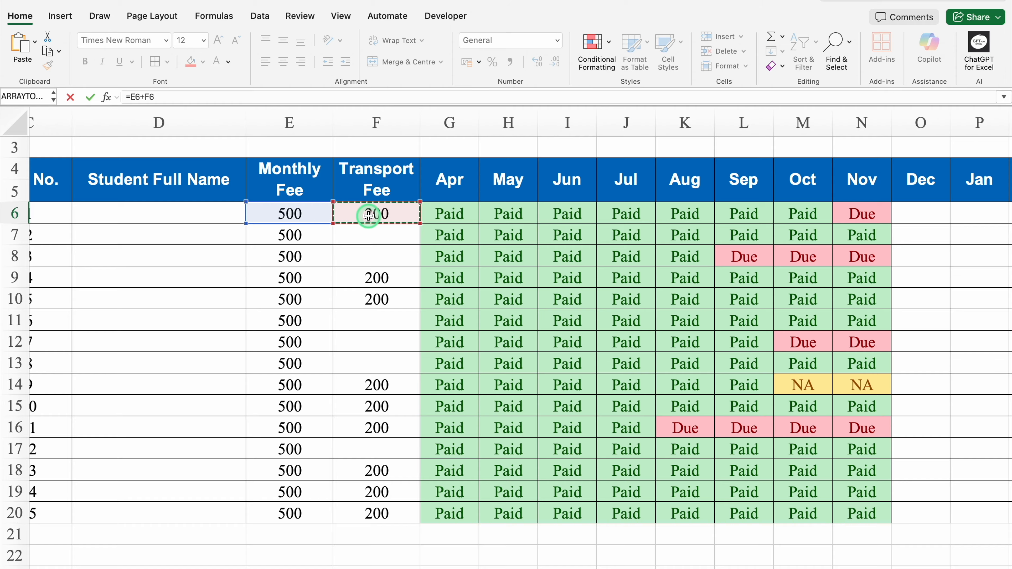
key(Return)
Step: Extend the V6 formula to =(E6+F6)*T6 to multiply the fees by the pending months
click(904, 217)
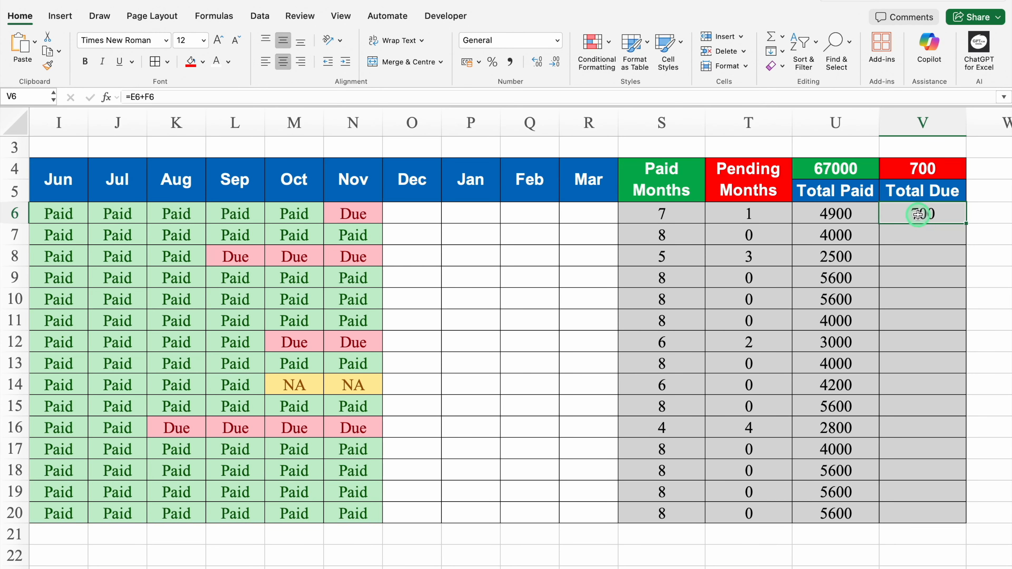
scroll(820, 567, right, 3)
scroll(820, 567, right, 1)
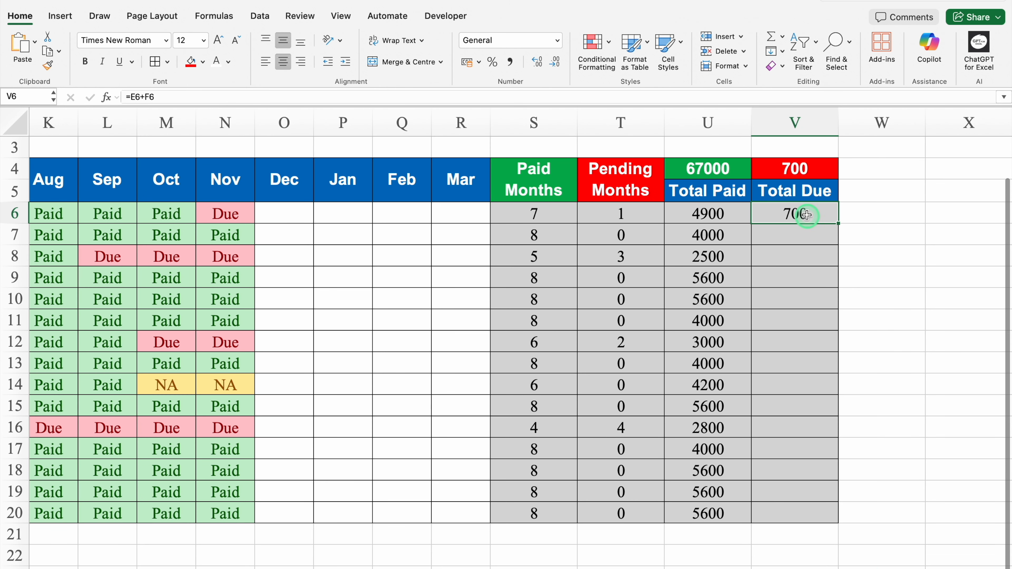
double_click(816, 214)
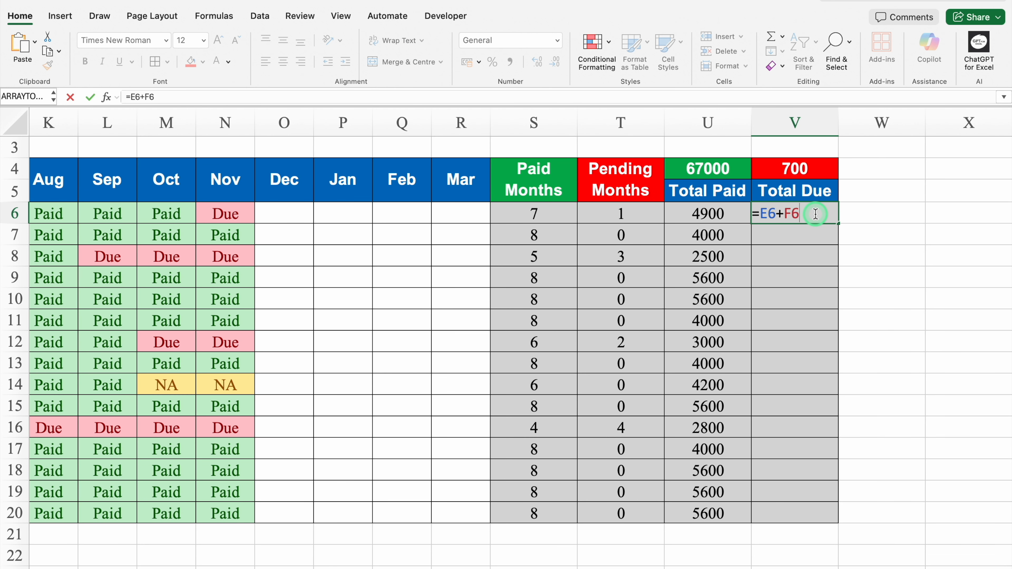
click(760, 214)
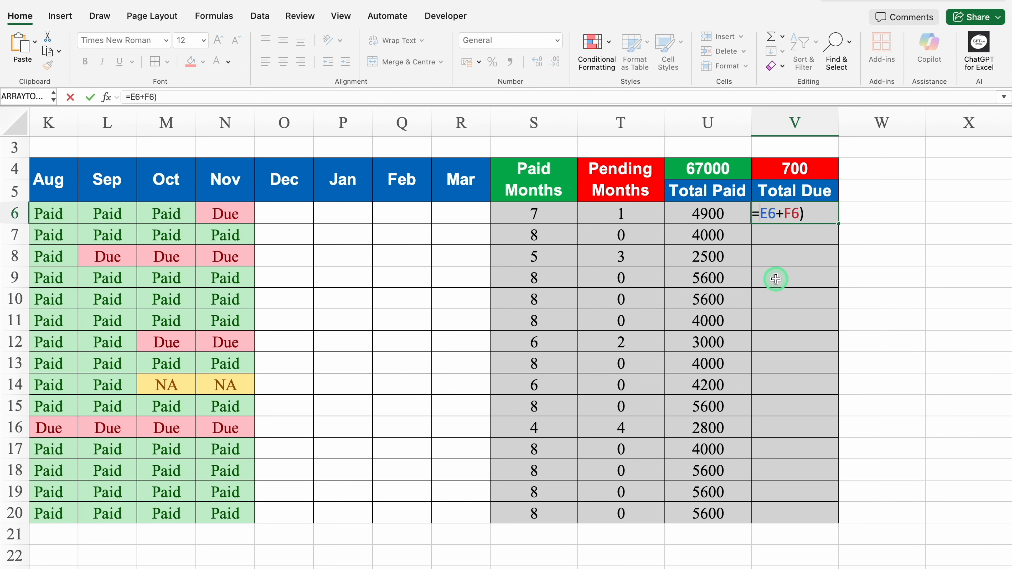
text(()
key(End)
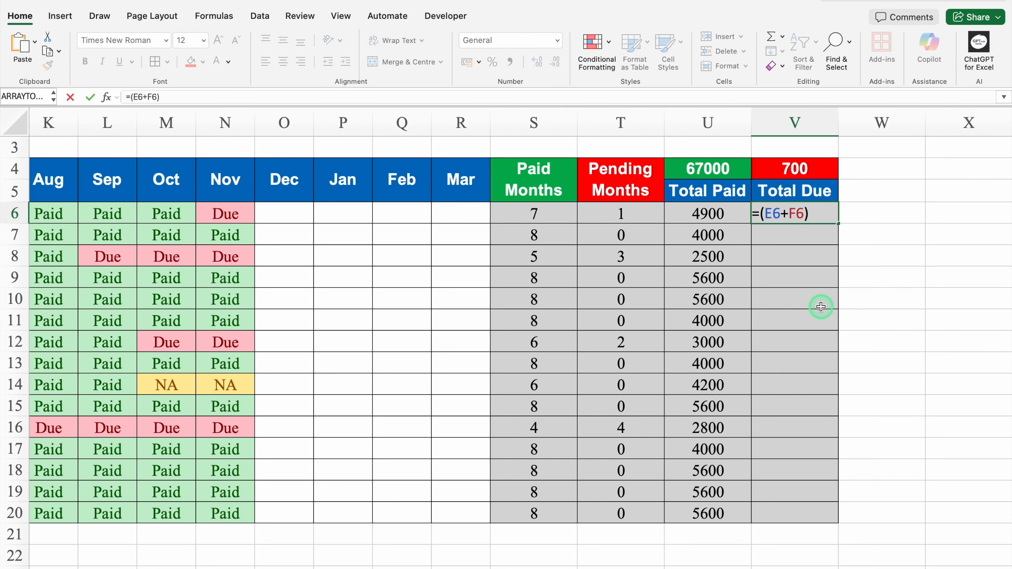
text(*)
click(643, 214)
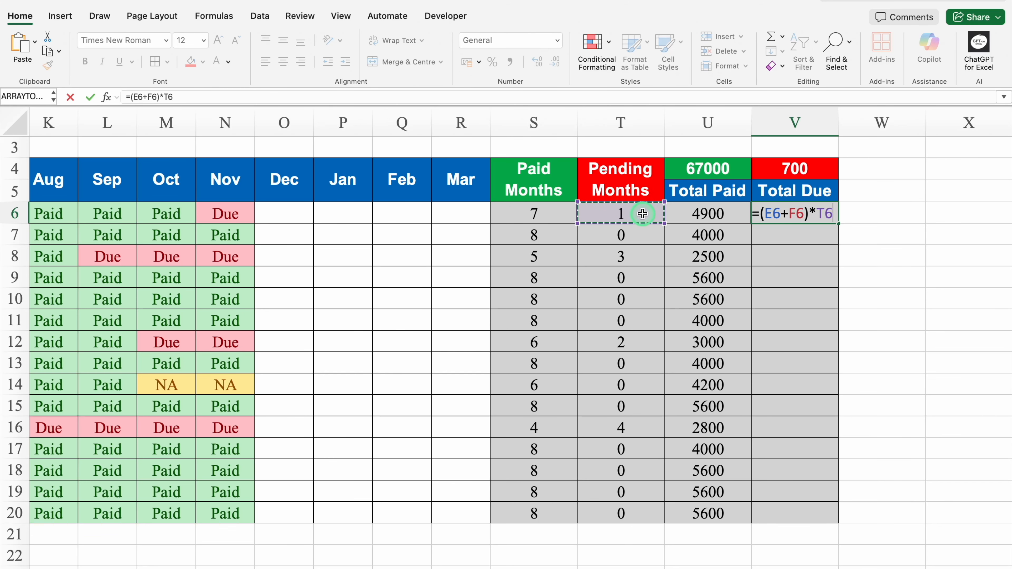
key(Return)
key(Up)
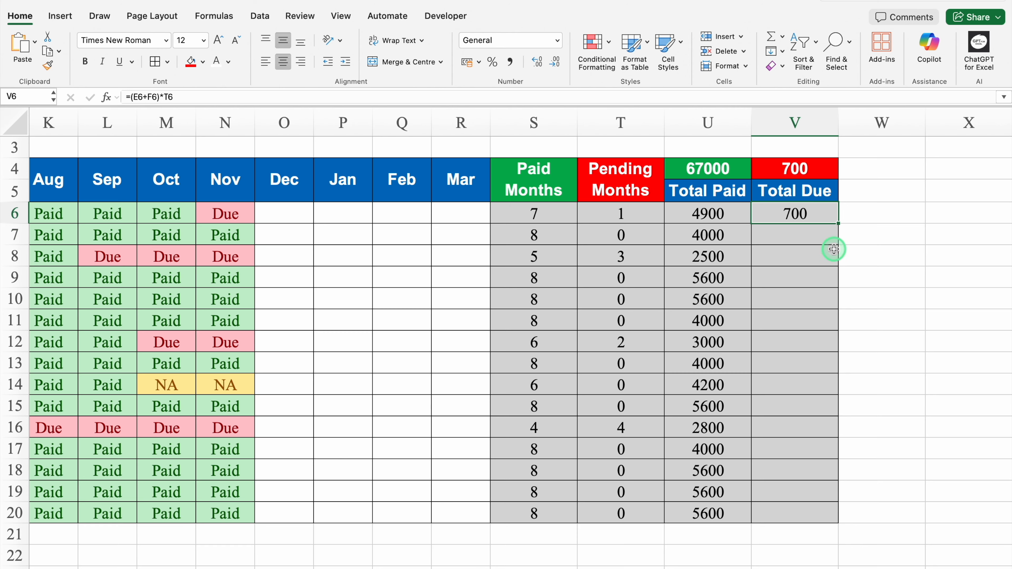
Step: Set the first student's October status to Due and fill the V6 formula down the Total Due column to row 20
click(166, 215)
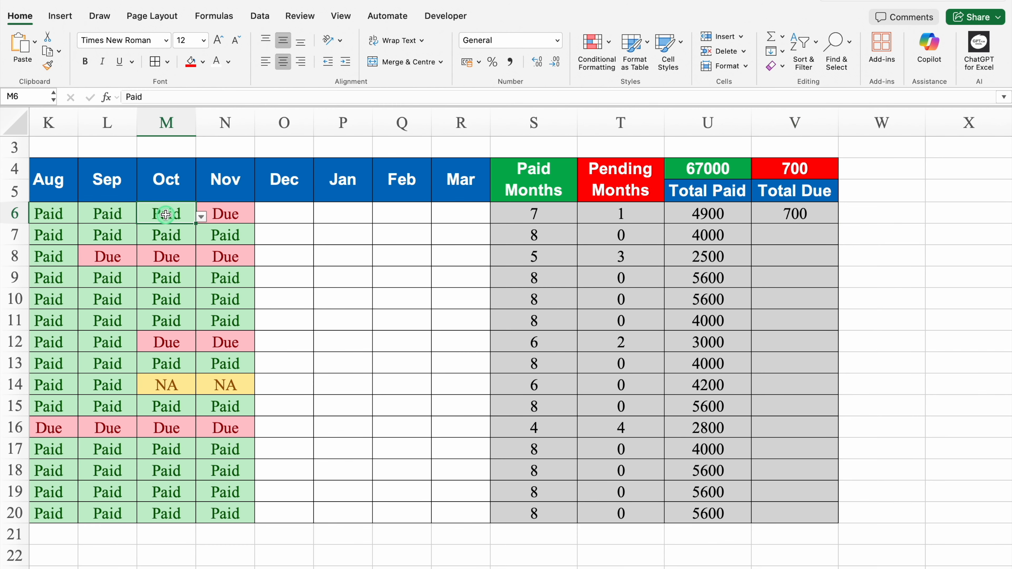
click(202, 217)
click(161, 242)
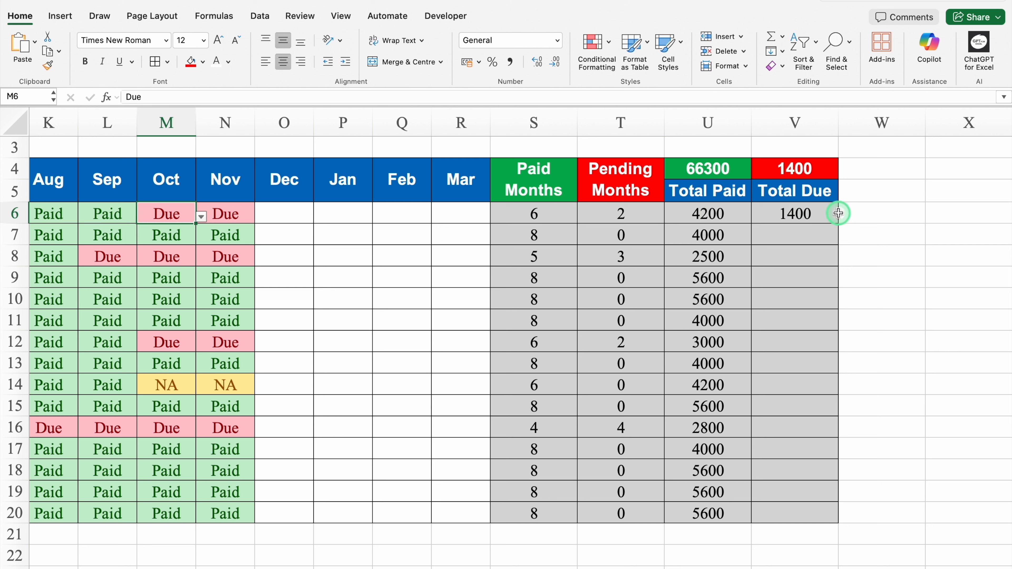
click(839, 224)
double_click(838, 224)
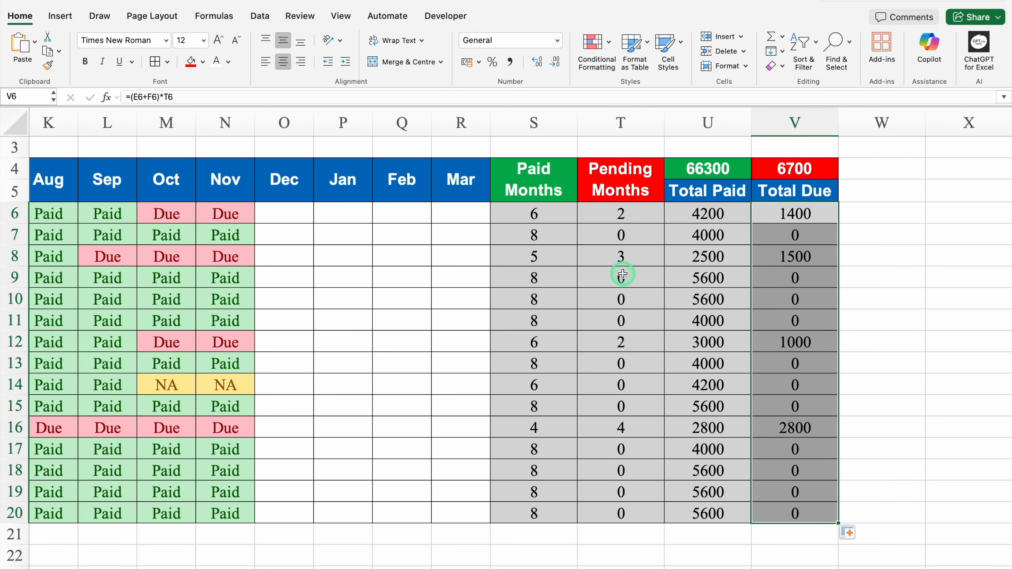
Step: Apply the custom number format #;#;- to S6:V20 so zero values display as dashes
drag(551, 214, 762, 505)
drag(765, 514, 764, 513)
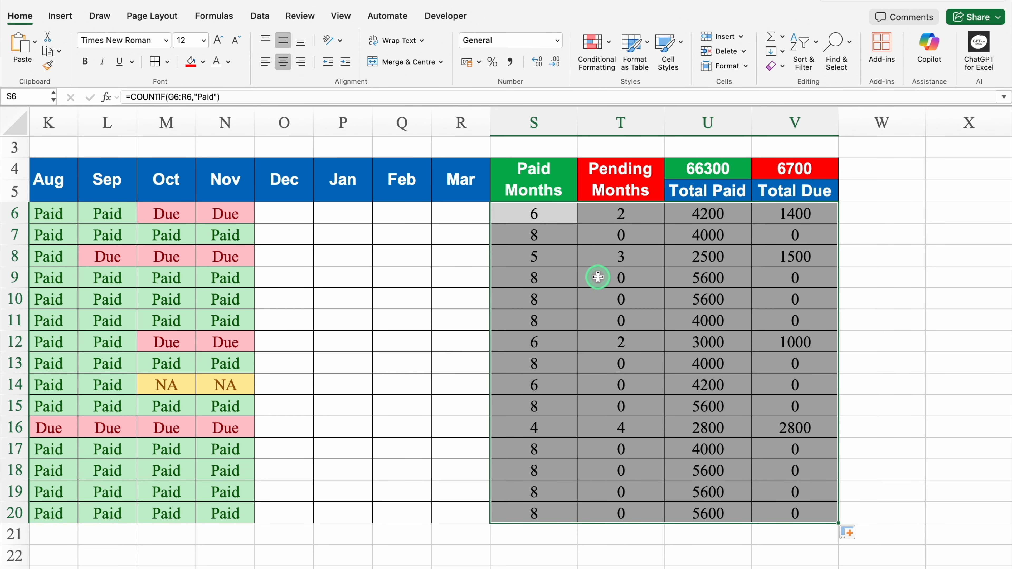
key(super+1)
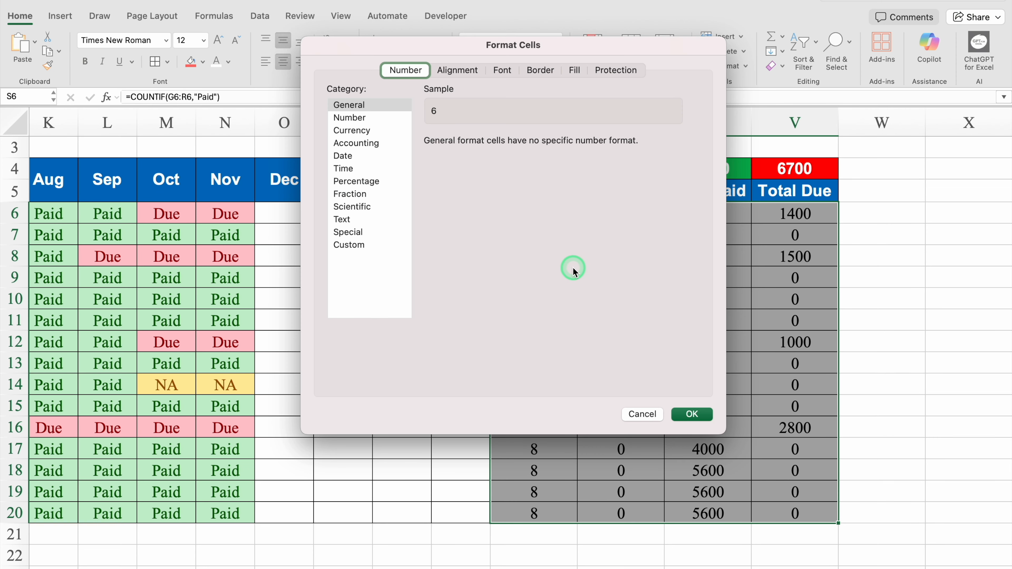
click(366, 246)
drag(465, 160, 413, 162)
key(BackSpace)
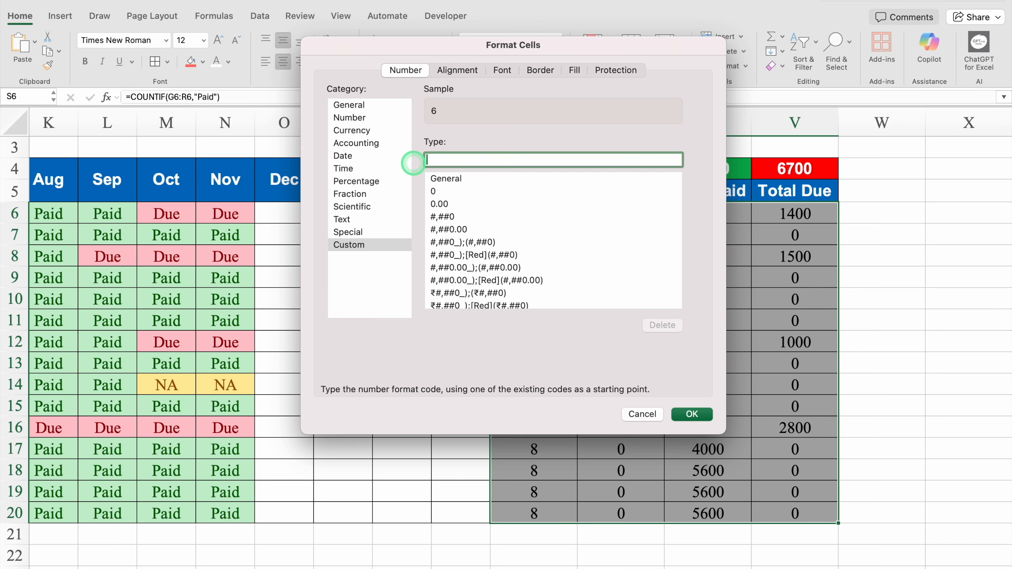
text(#;#;-)
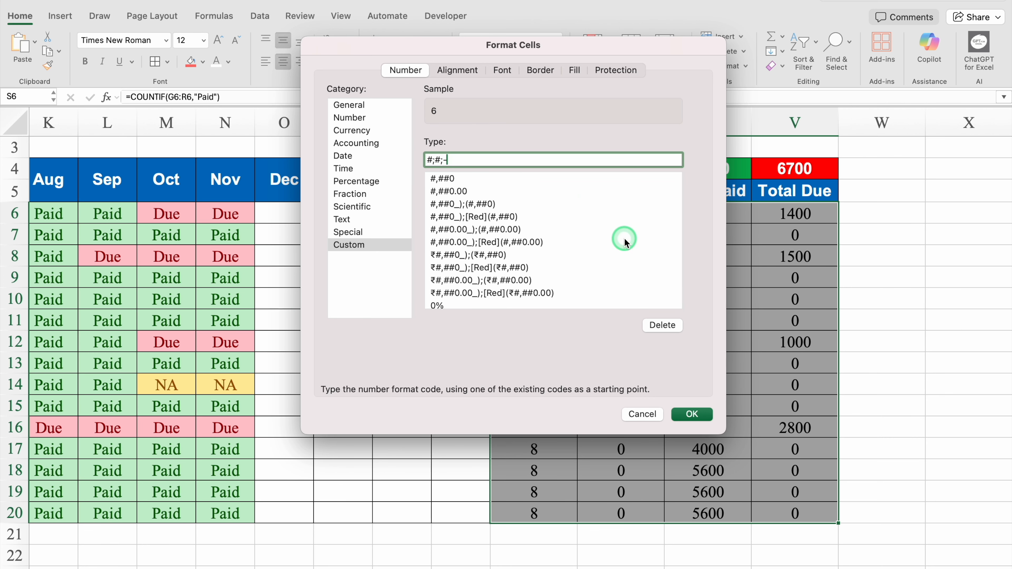
click(692, 415)
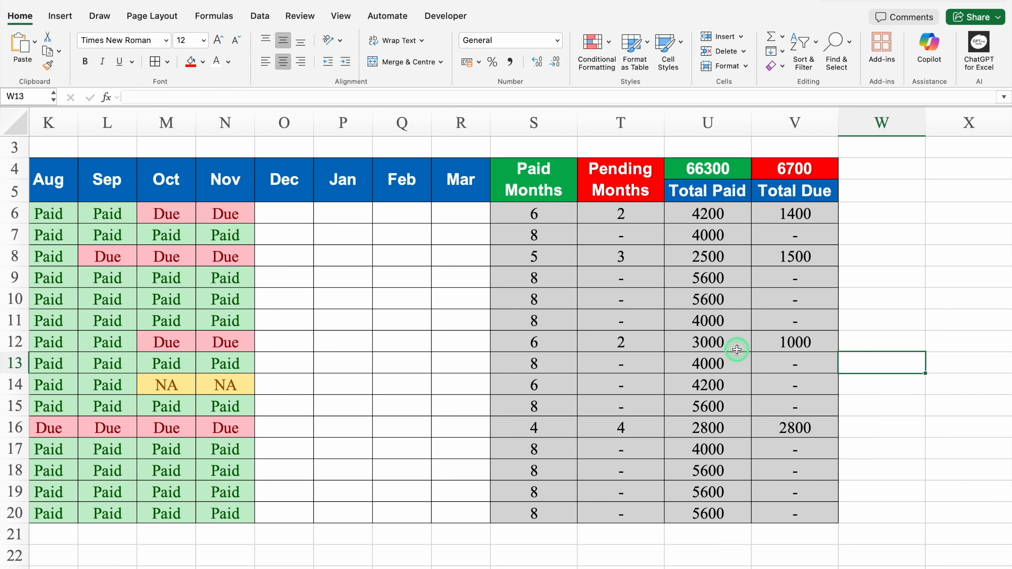
Step: Increase the height of row 3 above the table headers and merge and centre B3:F3
drag(689, 568, 226, 568)
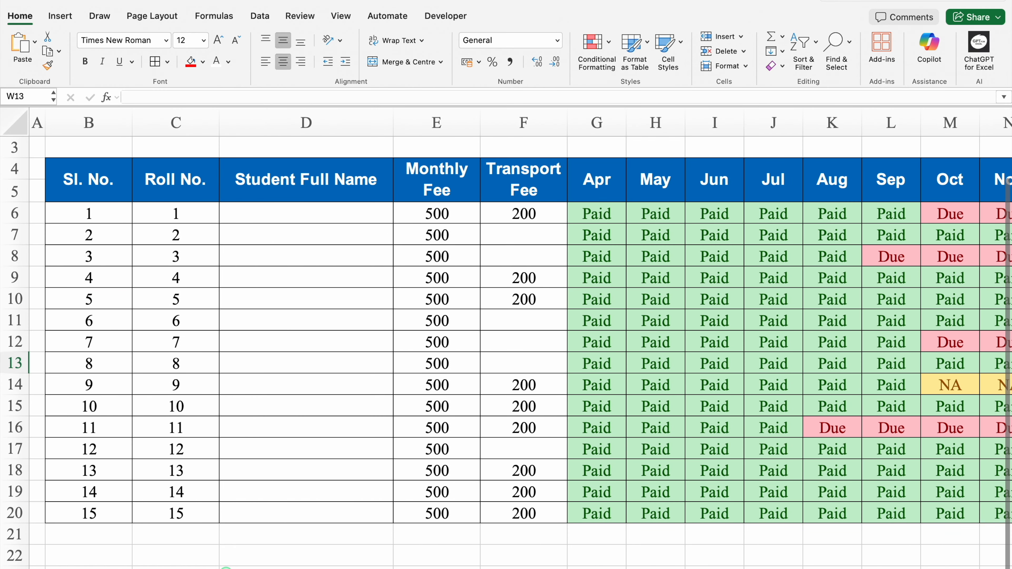
scroll(708, 234, up, 2)
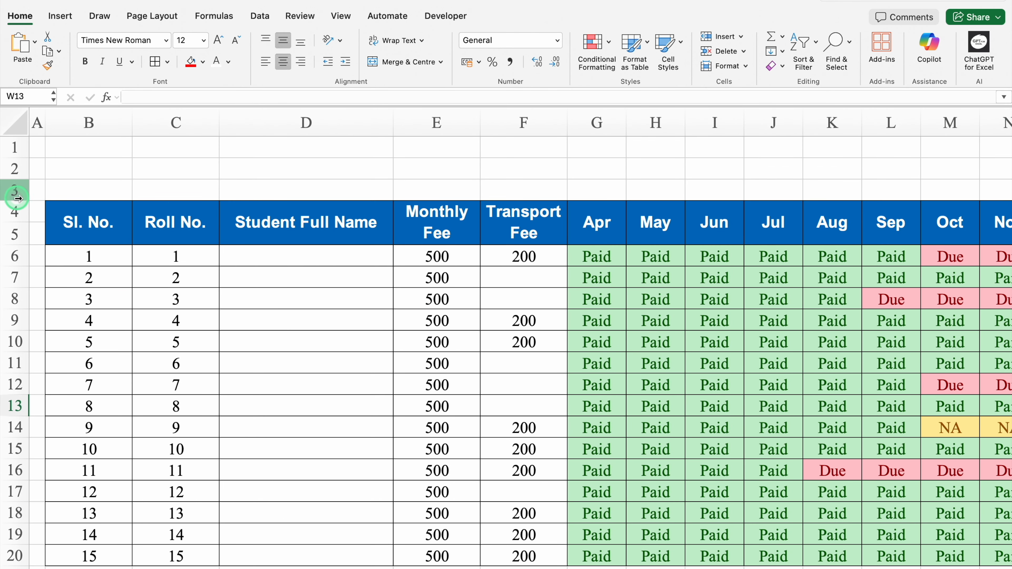
drag(20, 199, 20, 226)
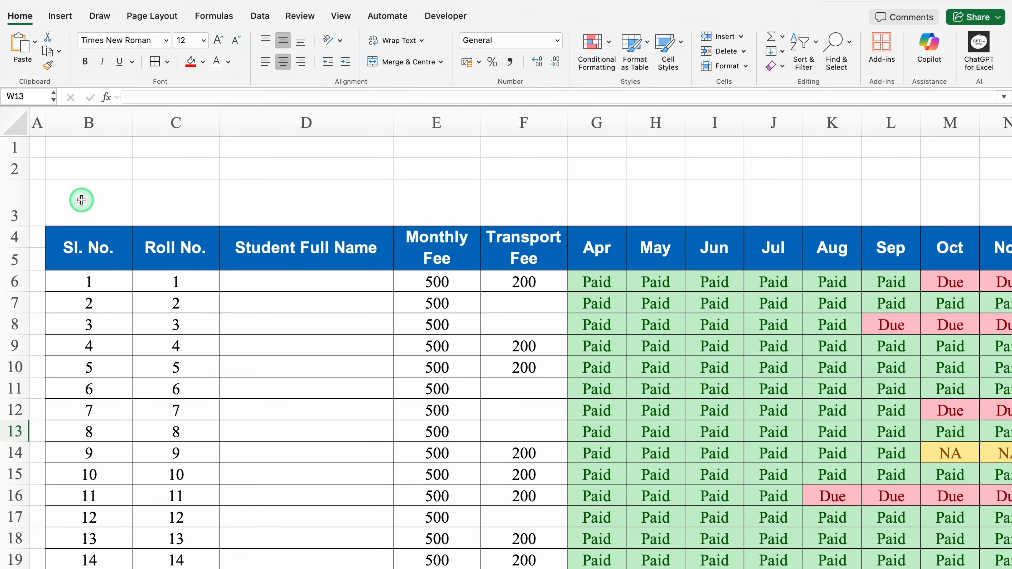
click(82, 200)
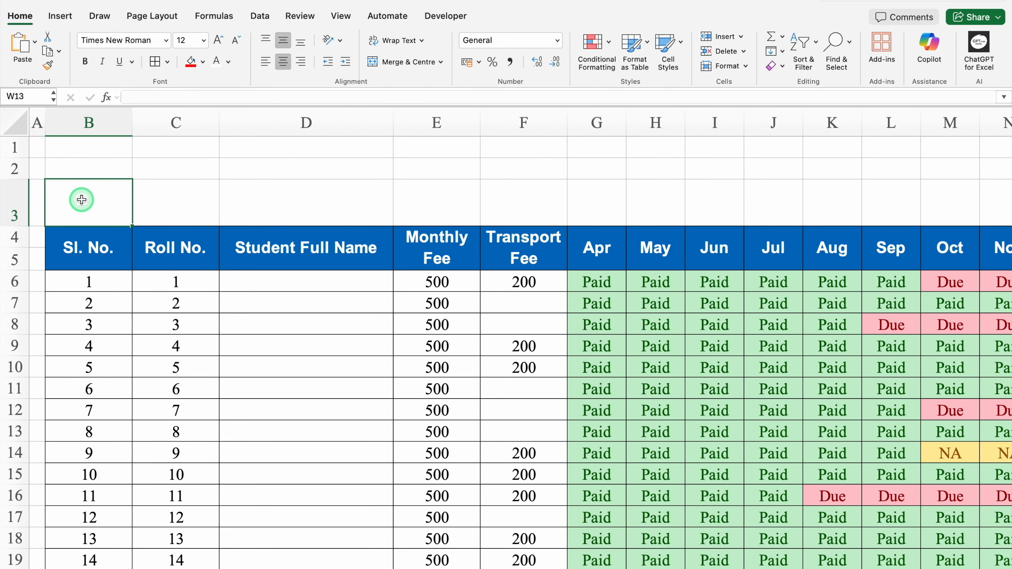
drag(82, 199, 522, 183)
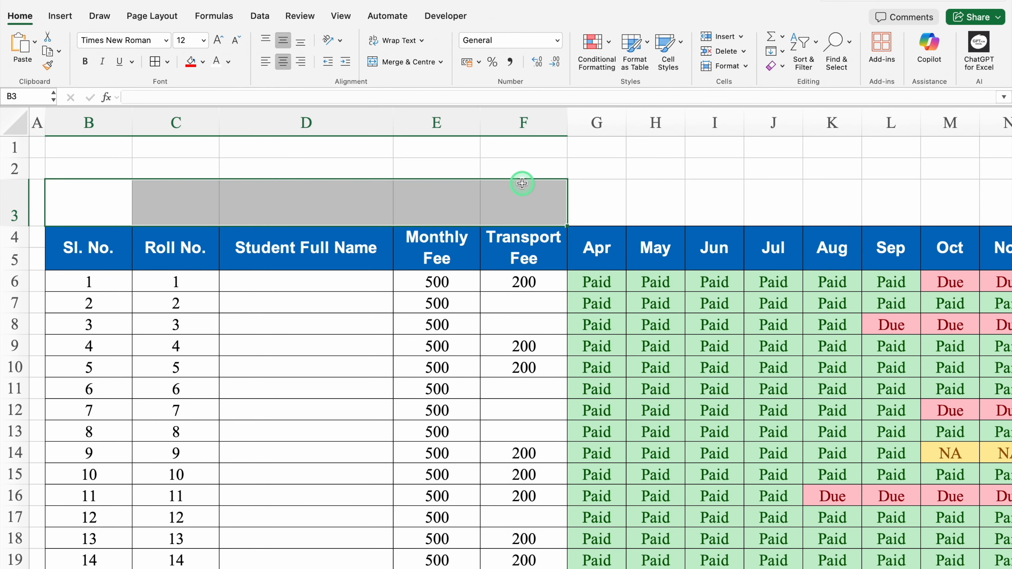
click(394, 61)
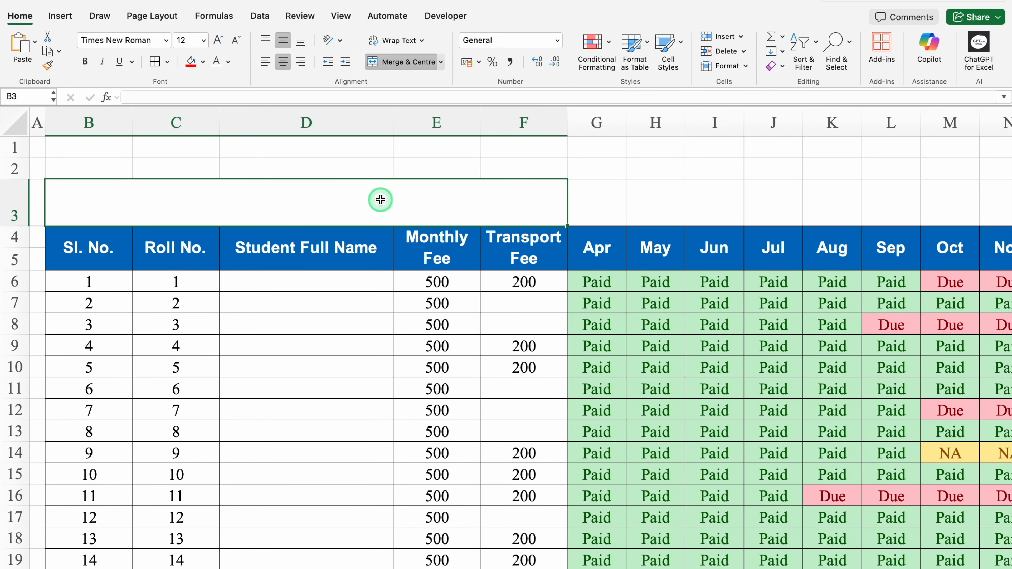
Step: Format row 3 in Arial Black at size 16 and enter the title Student Fee Record Sheet in the merged B3 cell
click(8, 204)
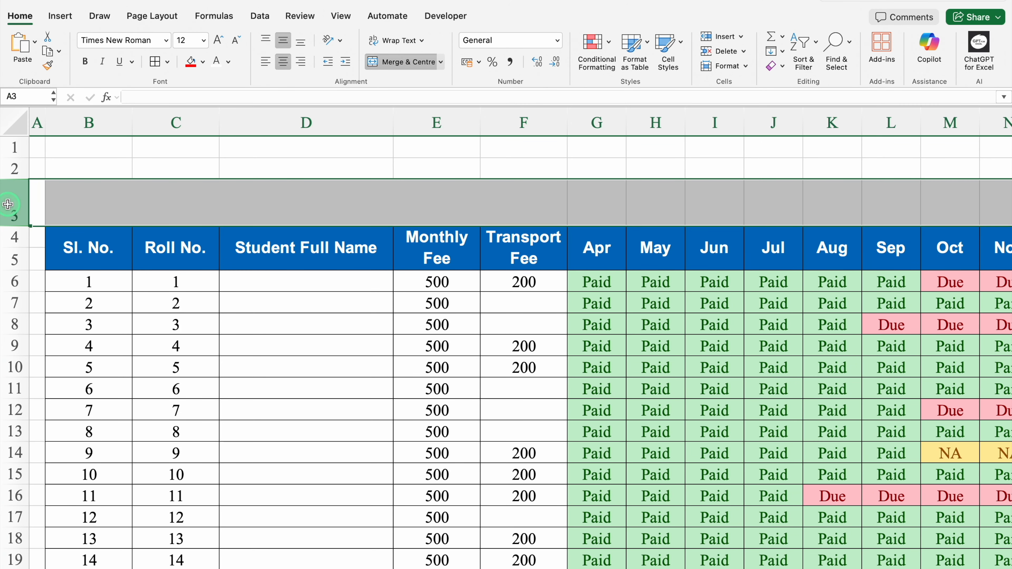
click(167, 40)
mouse_move(161, 163)
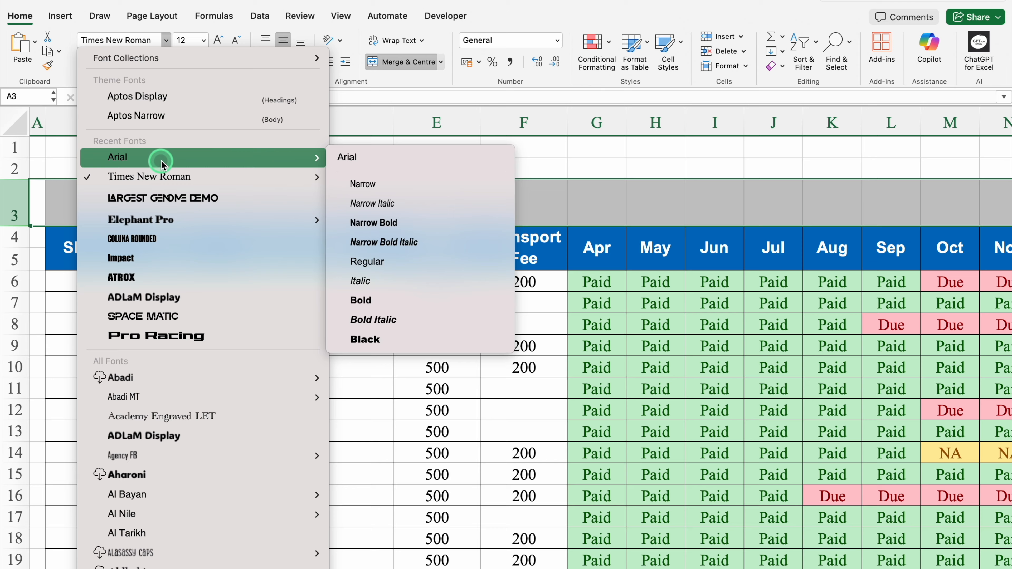
click(382, 339)
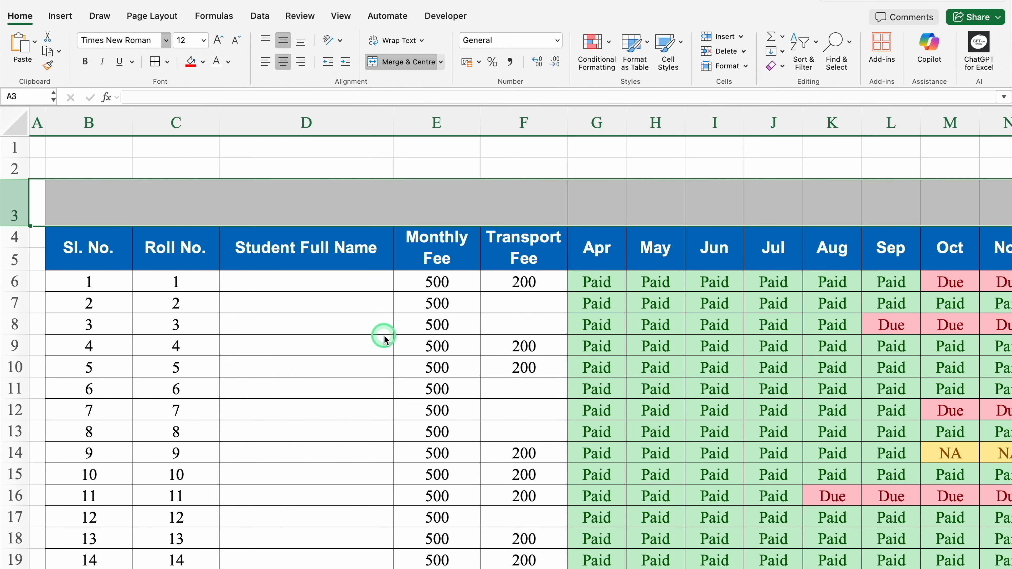
click(217, 41)
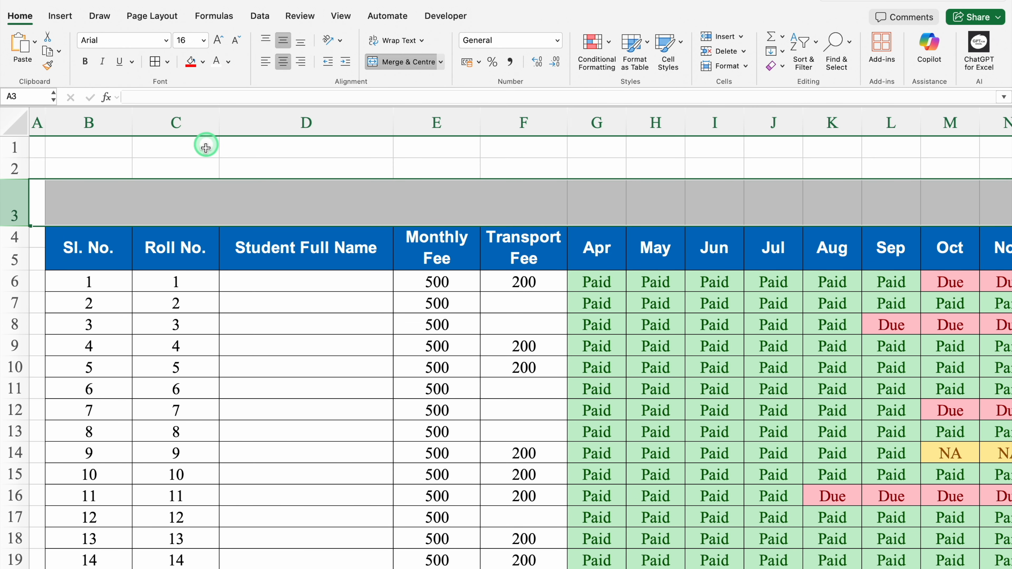
click(198, 196)
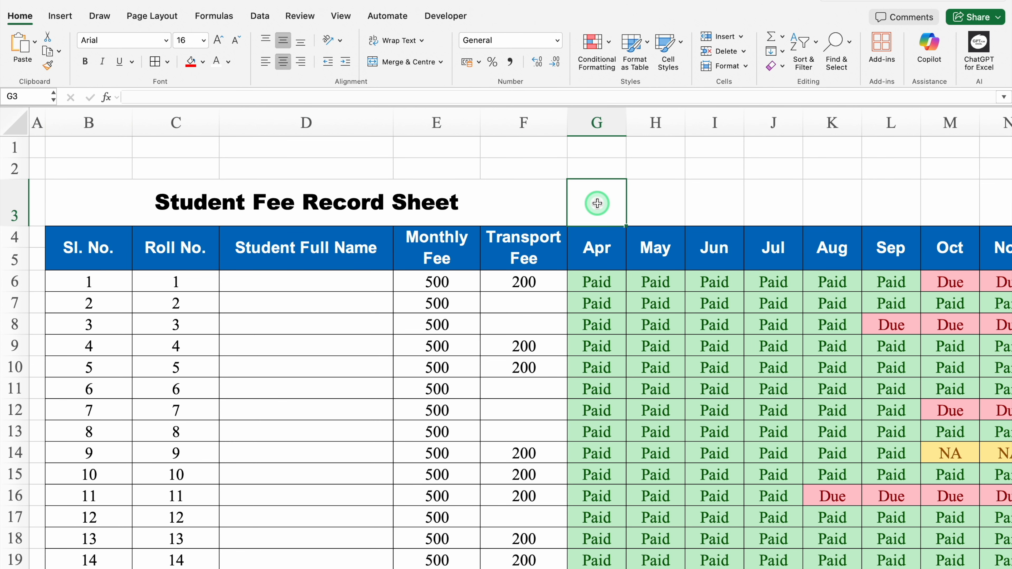
Step: Merge and centre G3:J3 above the April to July columns and enter the label Class
drag(597, 203, 754, 204)
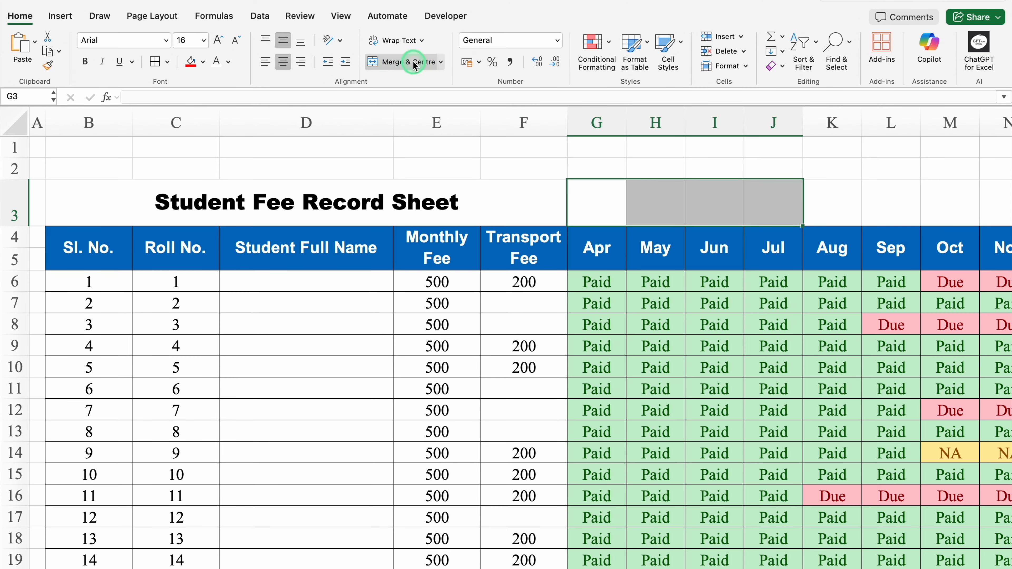
click(404, 62)
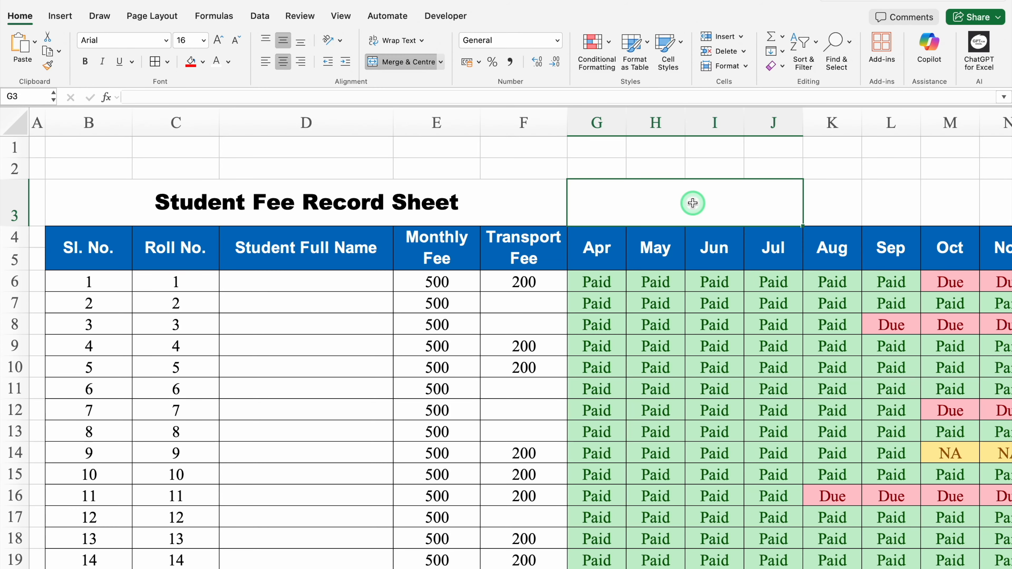
text(Class)
key(Right)
key(Right)
key(Right)
key(Right)
key(Right)
key(Right)
key(Right)
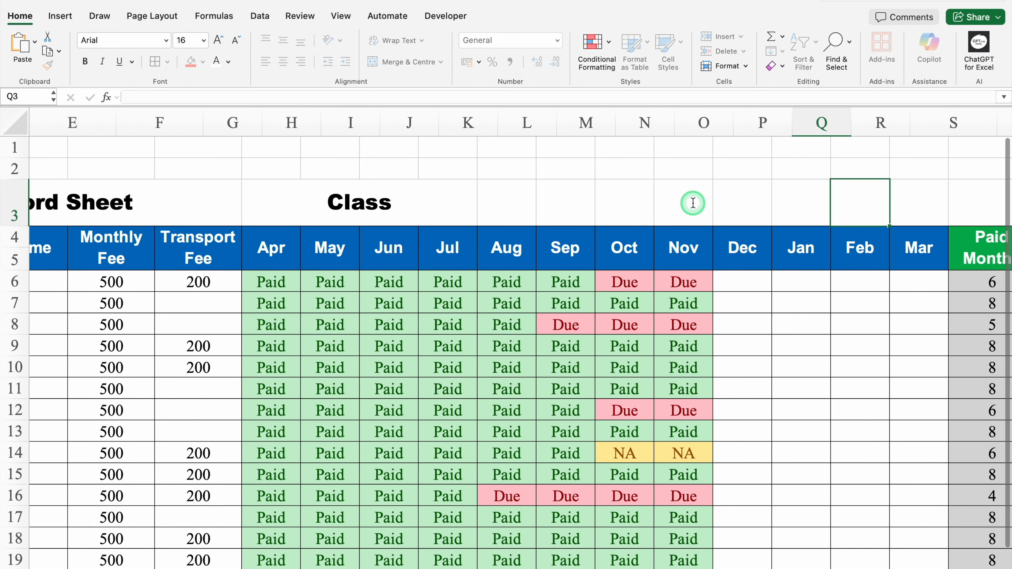
Step: Fill the merged Class cell across to K3:N3 and replace its text there with 5th
click(364, 203)
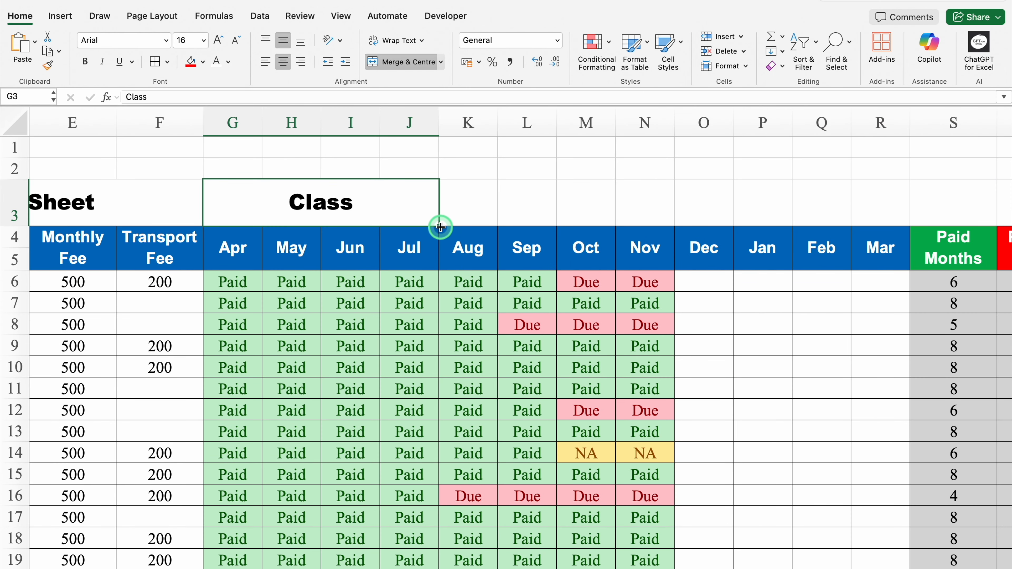
drag(440, 226, 552, 202)
text(5th)
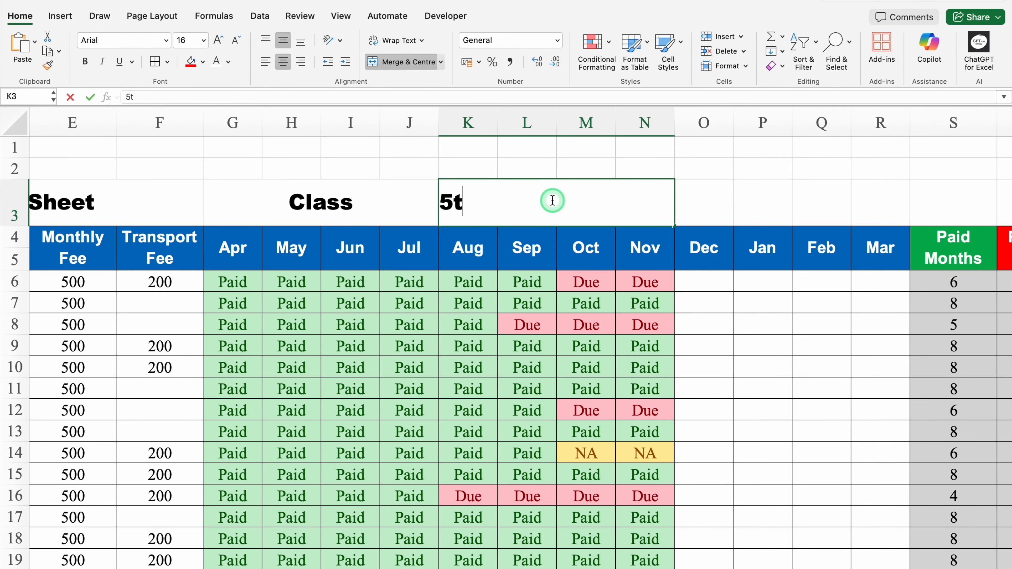
key(Right)
click(553, 199)
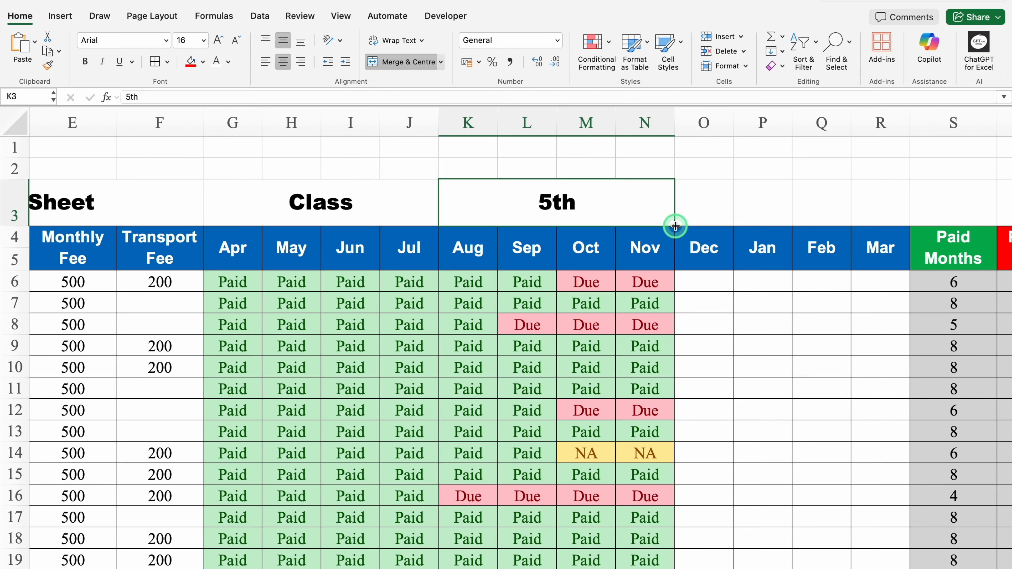
Step: Extend the merged heading cells across O3:R3 and S3:V3, entering Session and 2025 - 2026 respectively
drag(675, 226, 791, 204)
scroll(800, 212, right, 5)
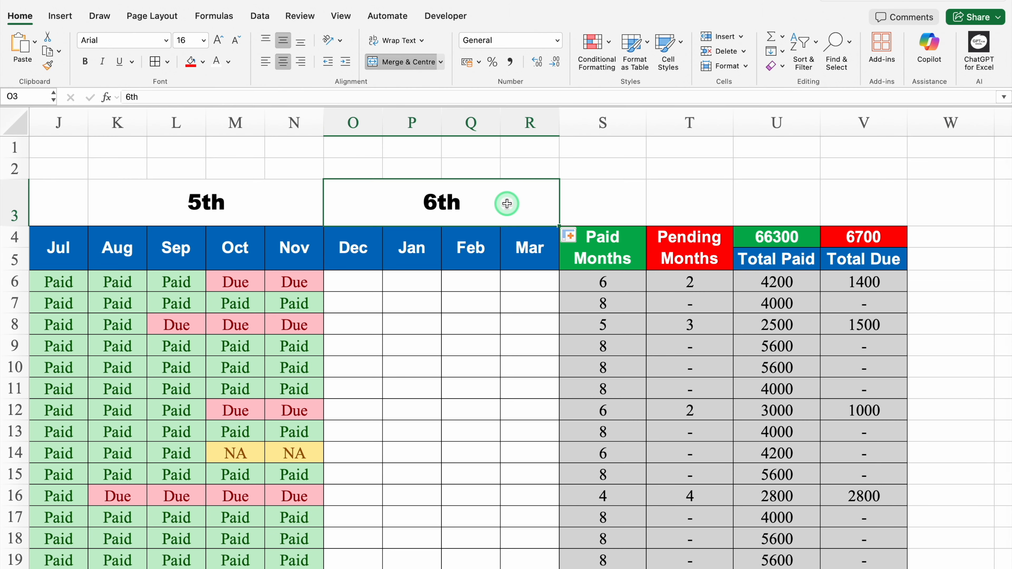
text(Session)
key(Tab)
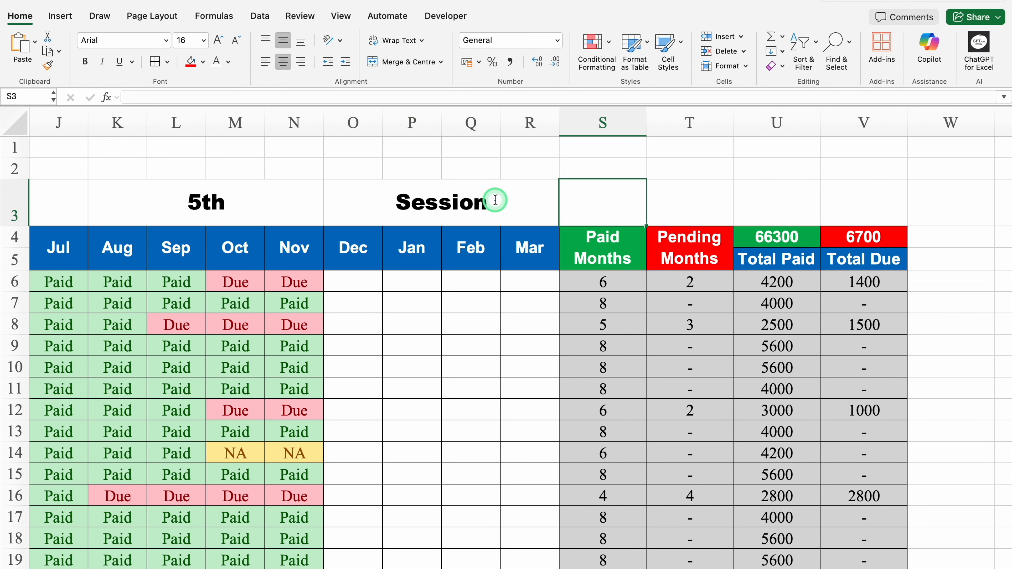
click(495, 199)
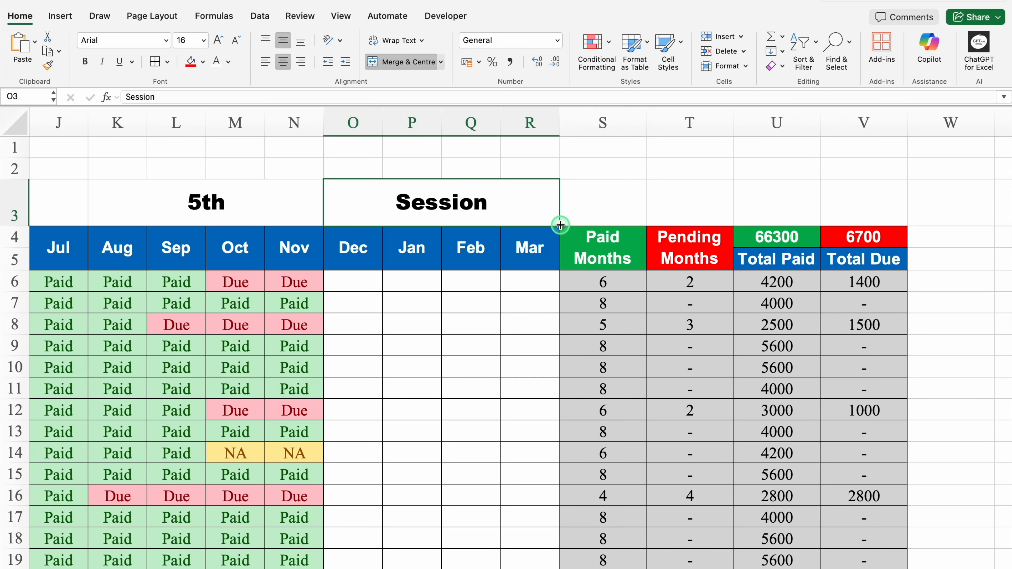
drag(560, 225, 707, 199)
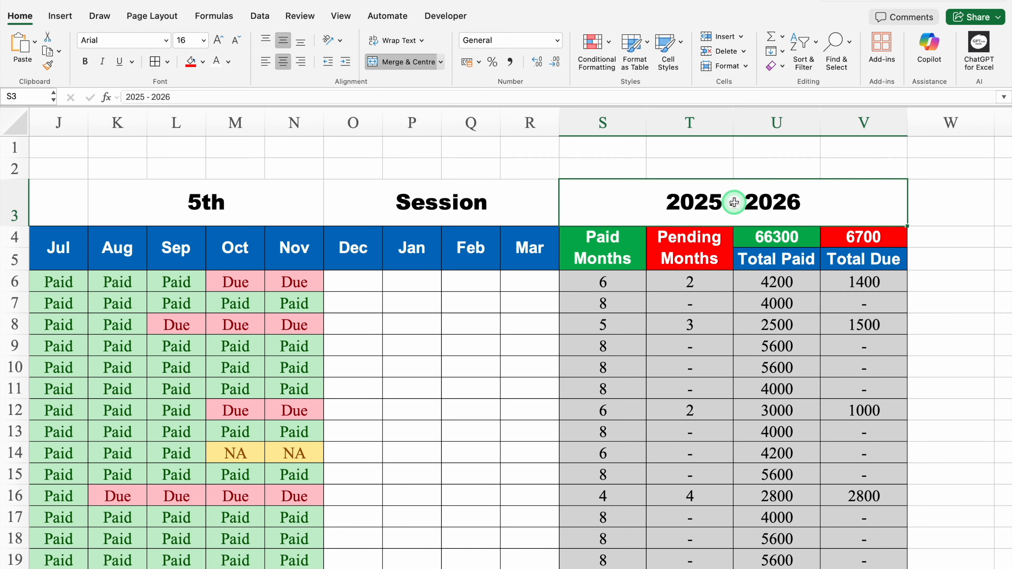
Step: Give the title row B3:V3 a dark blue fill and white text
drag(733, 203, 310, 198)
drag(97, 203, 208, 187)
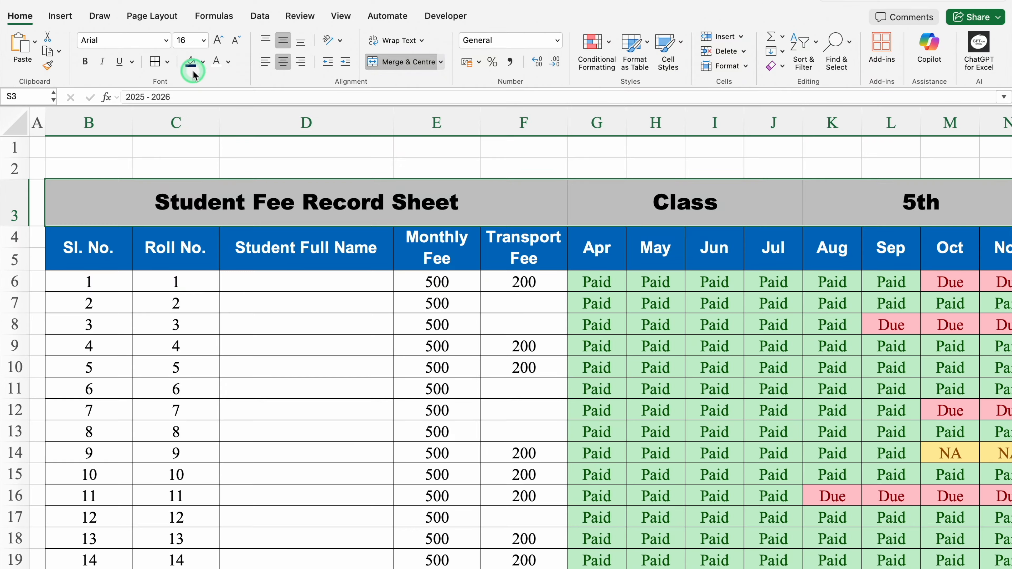
click(191, 63)
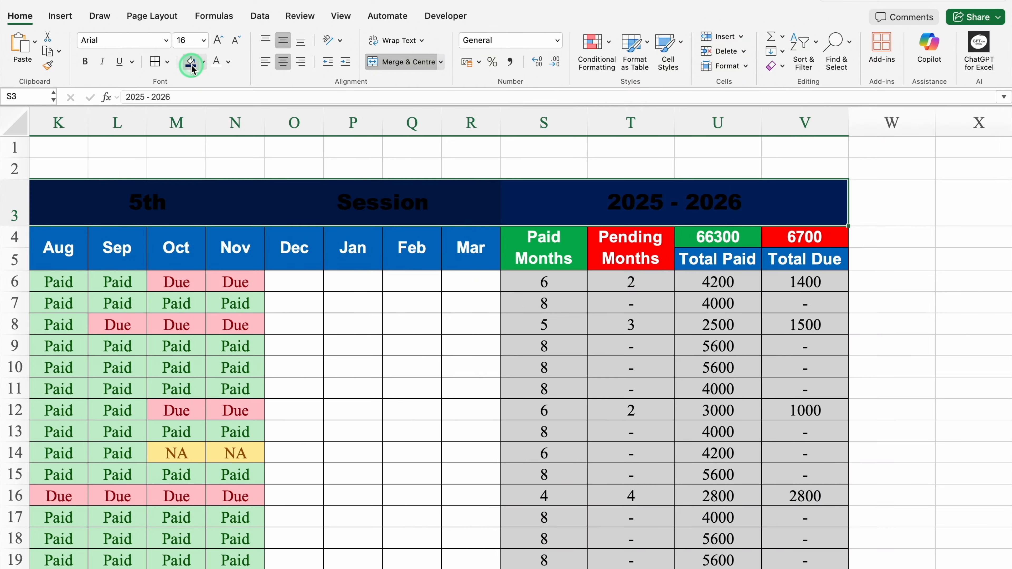
click(216, 63)
Step: Increase the height of empty row 2 above the title header and hide the sheet's gridlines
scroll(538, 564, left, 15)
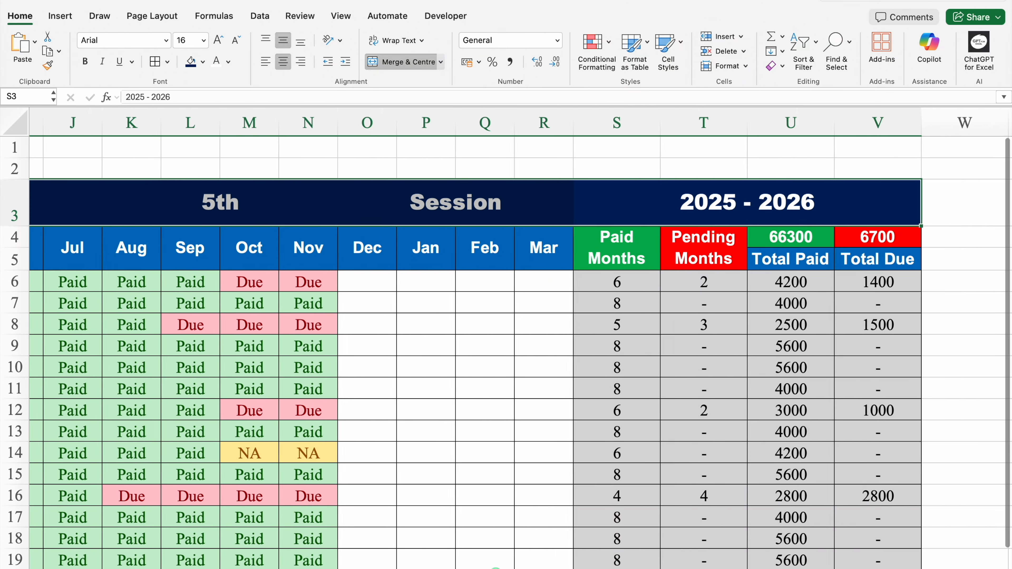
scroll(123, 561, left, 2)
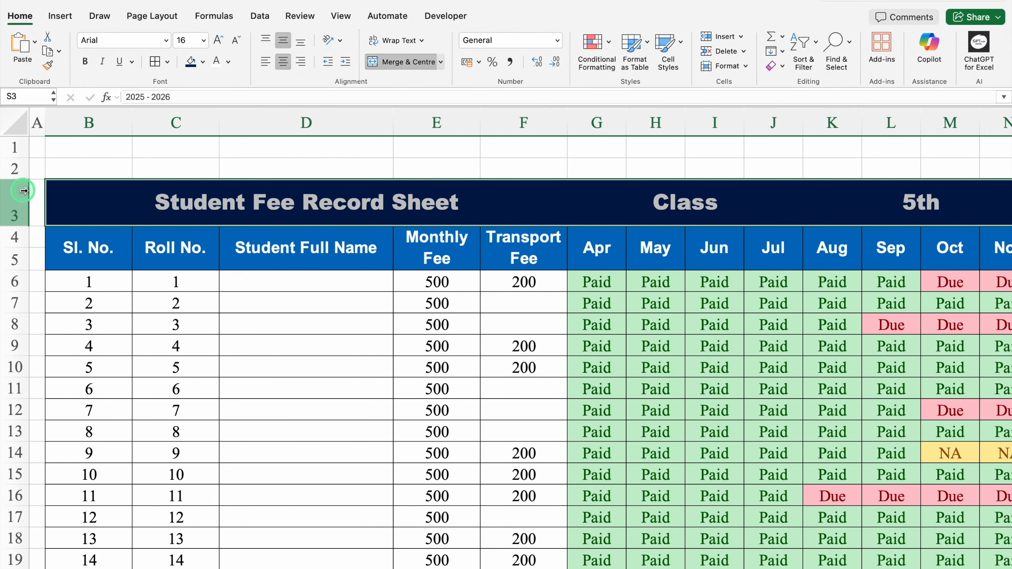
drag(18, 179, 28, 224)
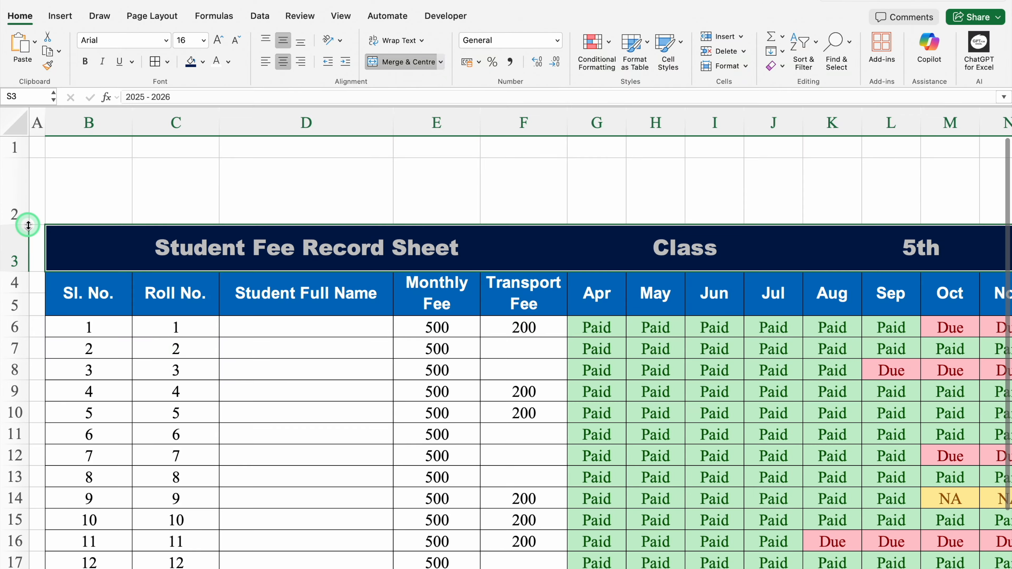
click(84, 194)
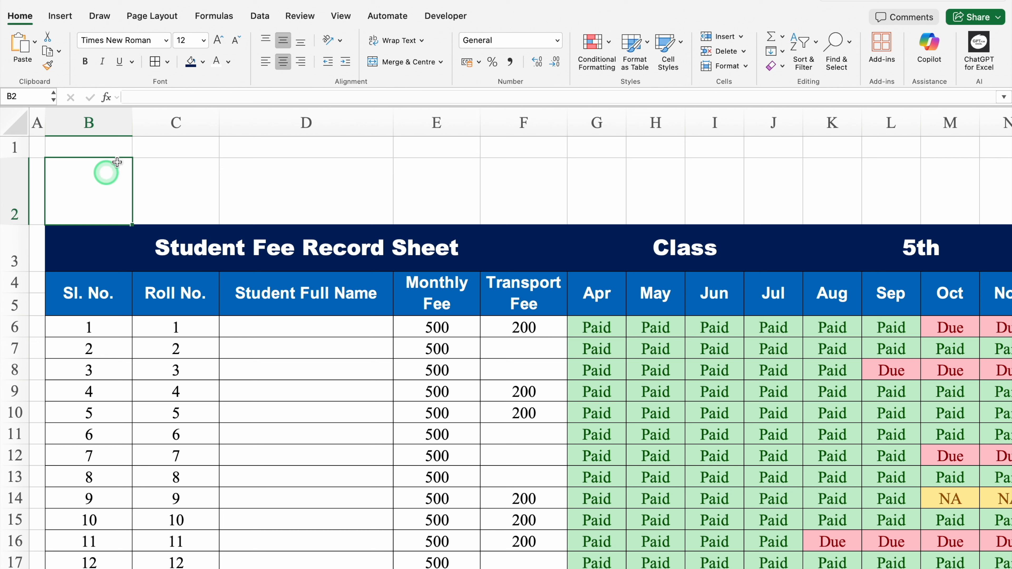
click(341, 16)
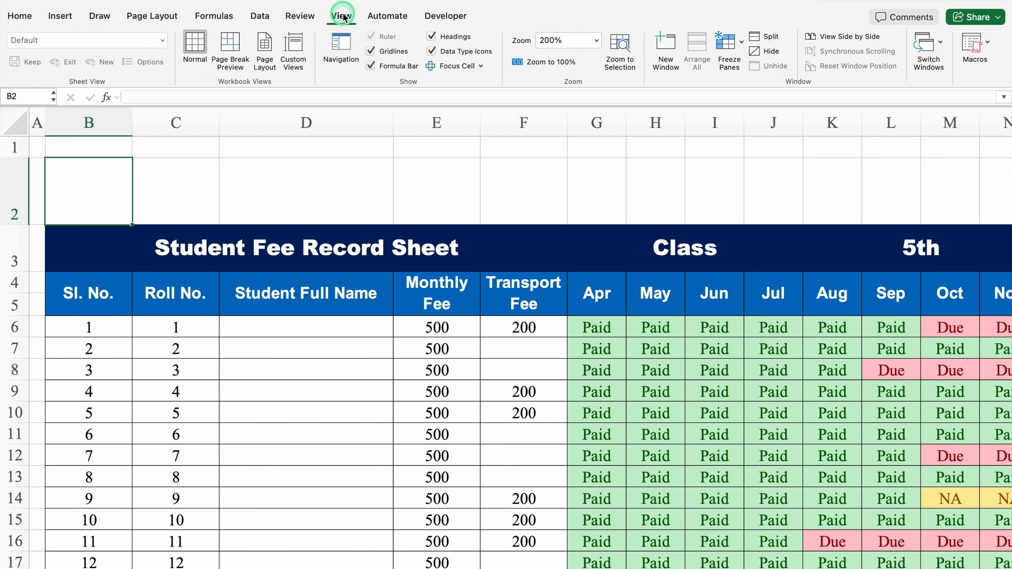
click(372, 51)
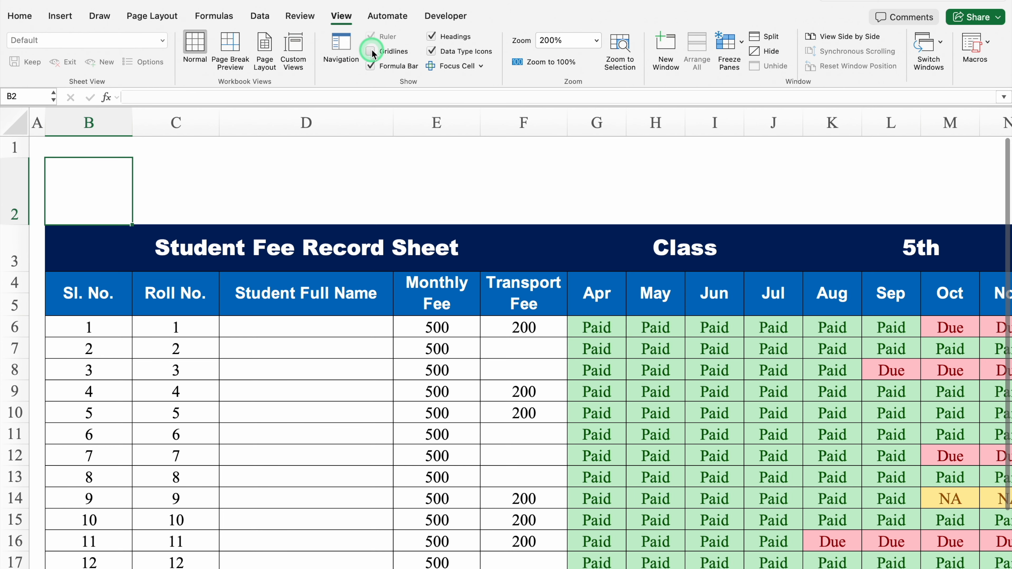
Step: Clear all April to November fee statuses in G6:N20
scroll(518, 351, down, 3)
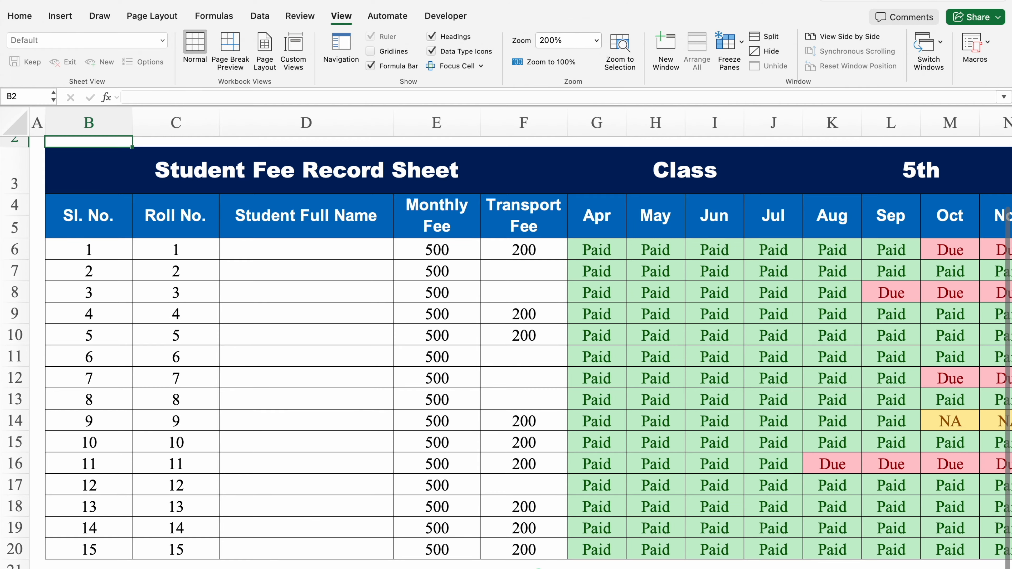
scroll(518, 351, right, 8)
click(352, 249)
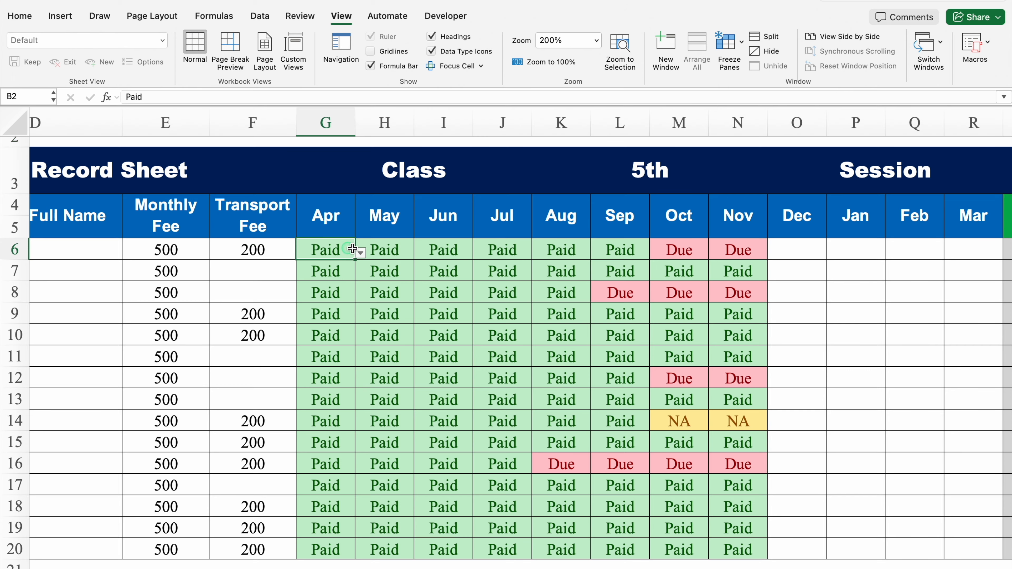
mouse_move(352, 249)
mouse_down()
mouse_move(678, 295)
mouse_move(733, 430)
mouse_move(738, 546)
mouse_up()
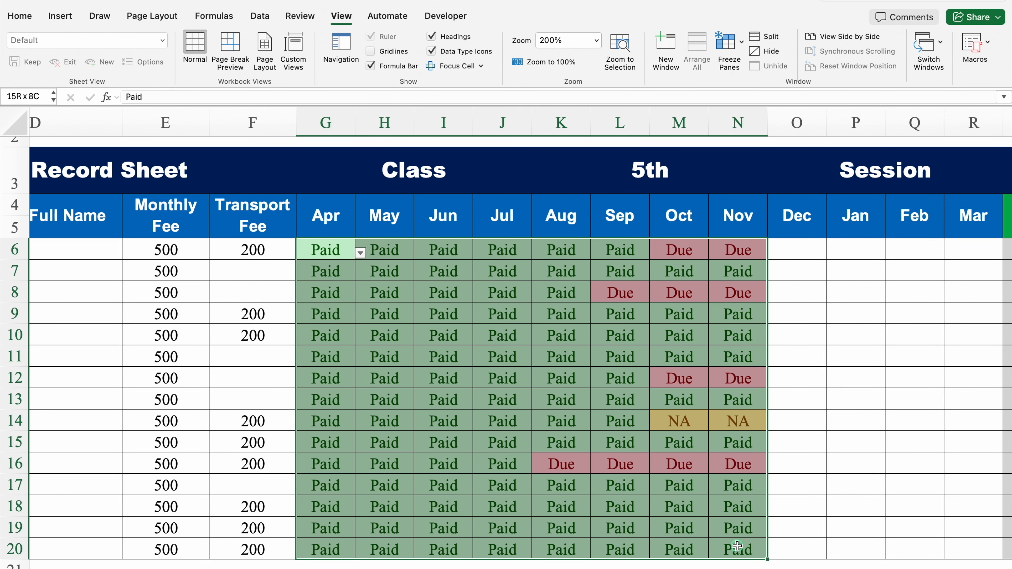
key(Delete)
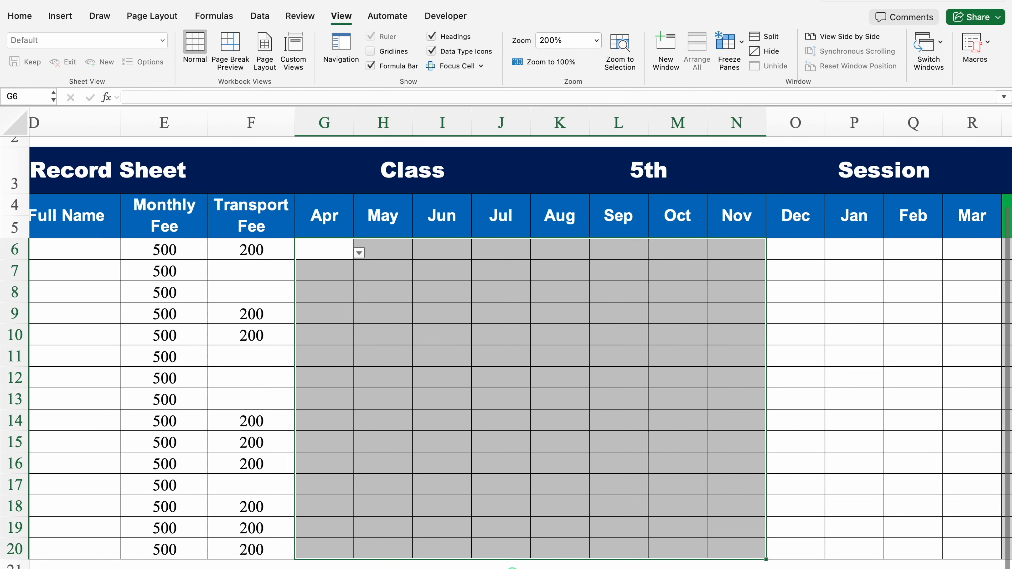
scroll(706, 480, right, 6)
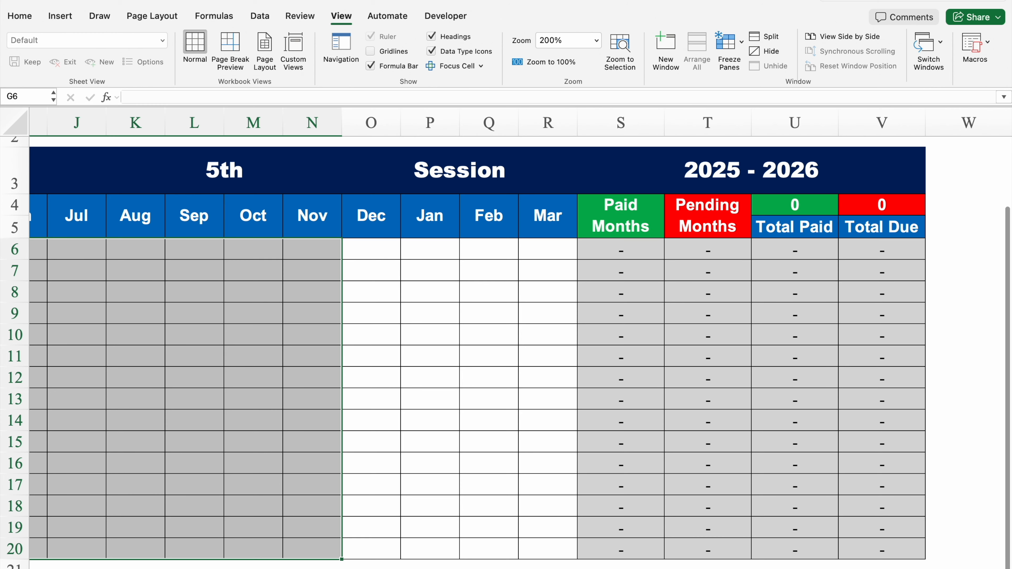
scroll(518, 358, left, 9)
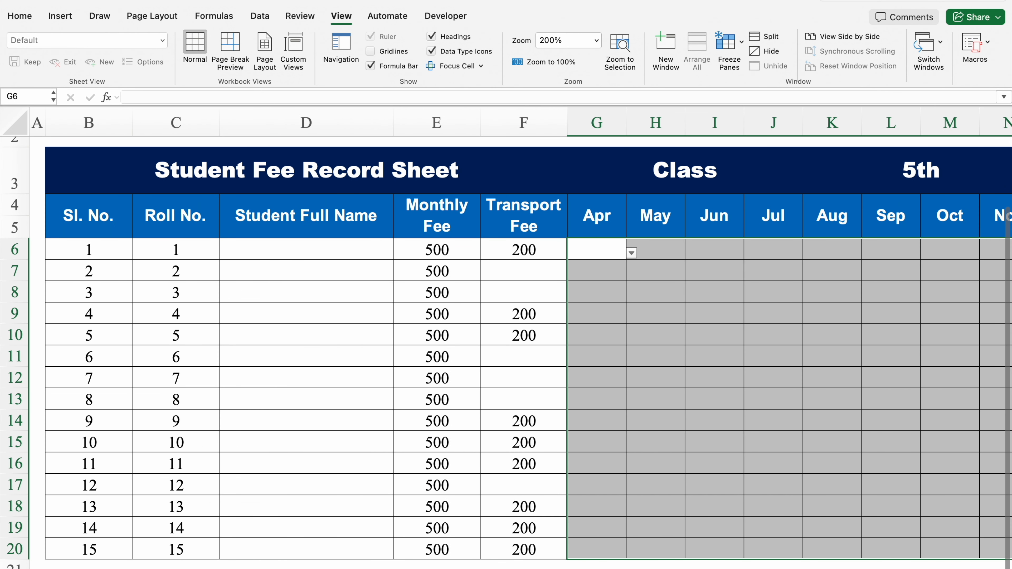
scroll(1005, 192, up, 2)
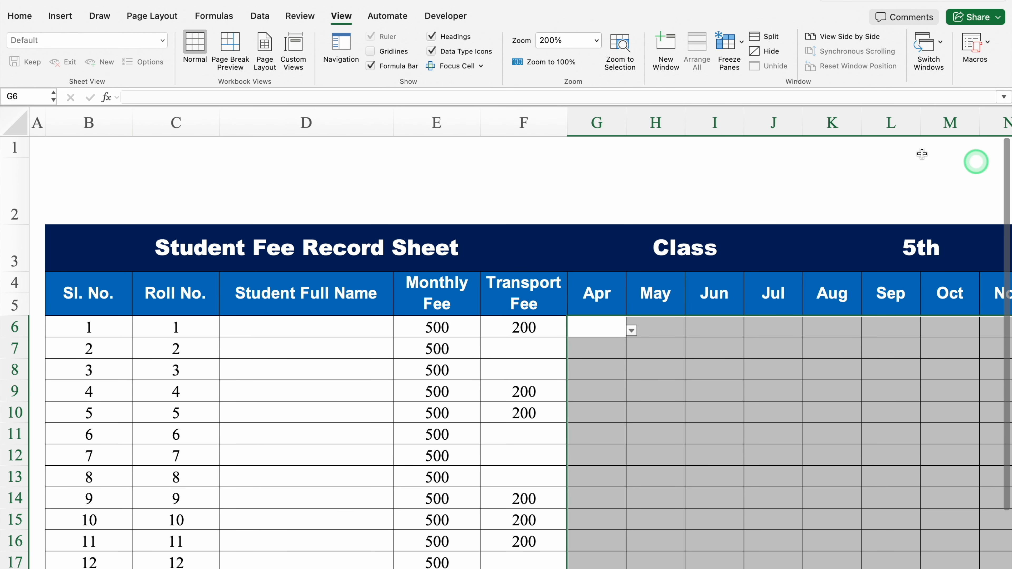
click(94, 198)
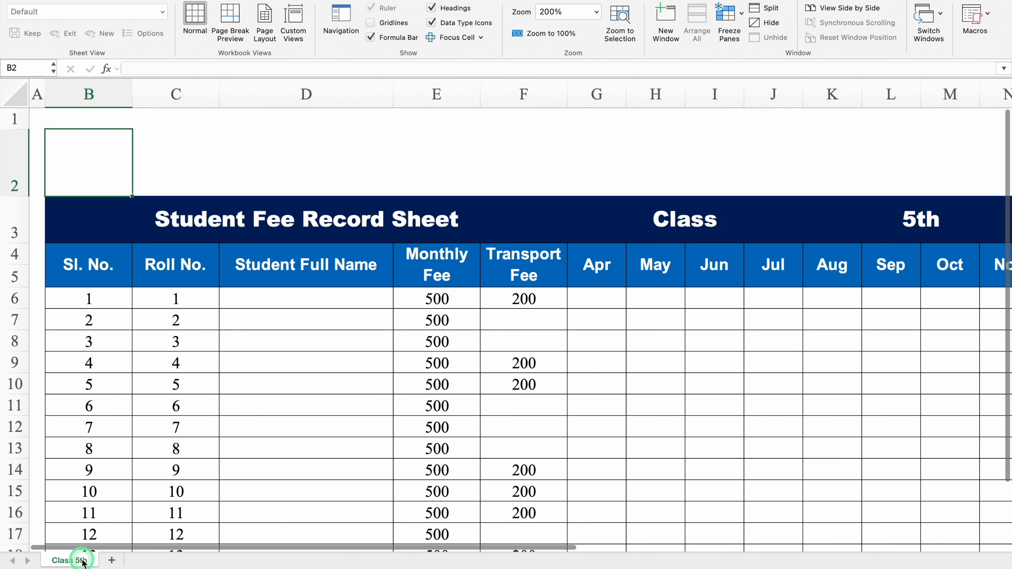
Step: Create a copy of the Class 5th sheet at the end of the workbook and rename it Class 6th
right_click(82, 562)
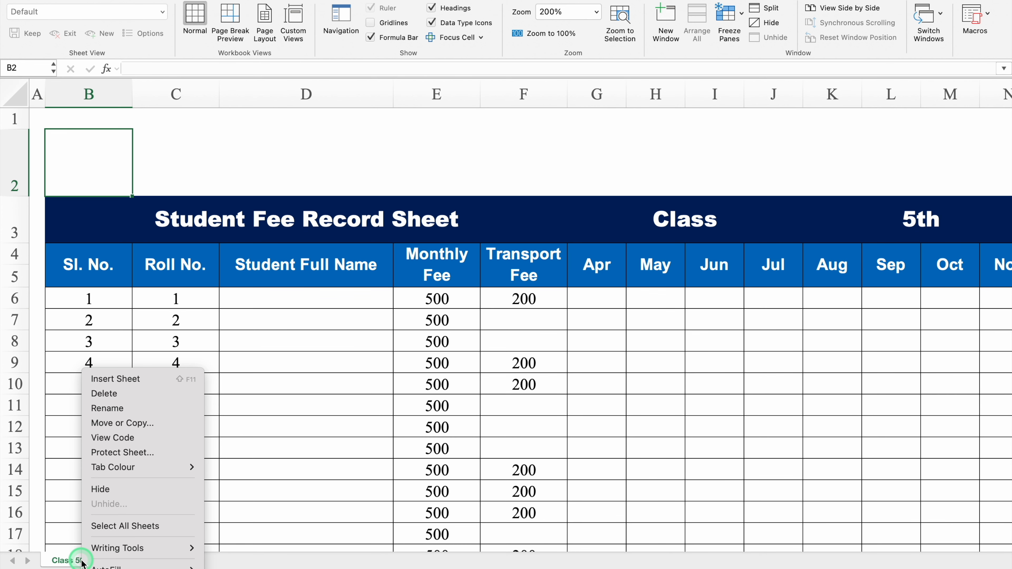
click(131, 424)
click(120, 408)
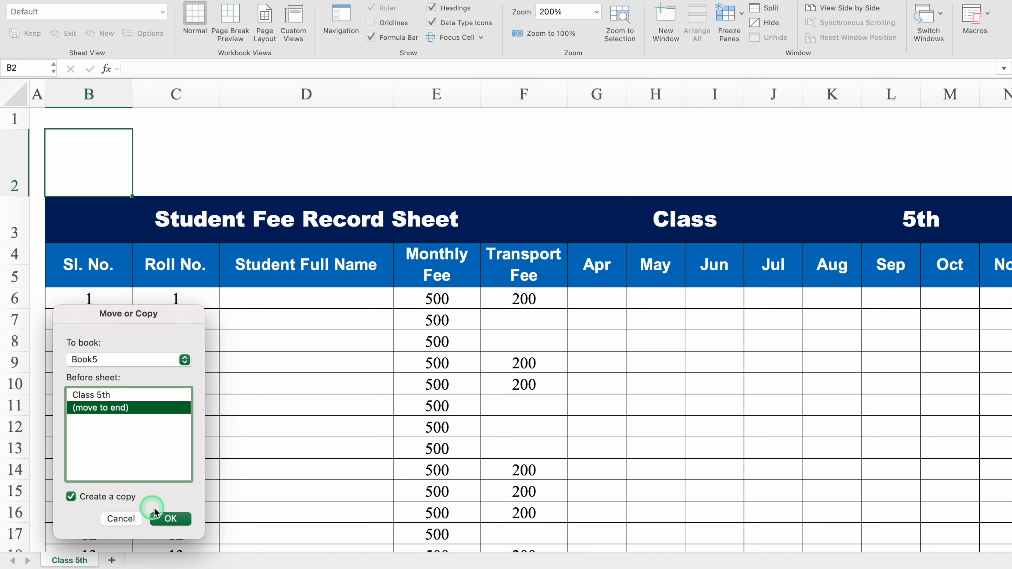
click(176, 519)
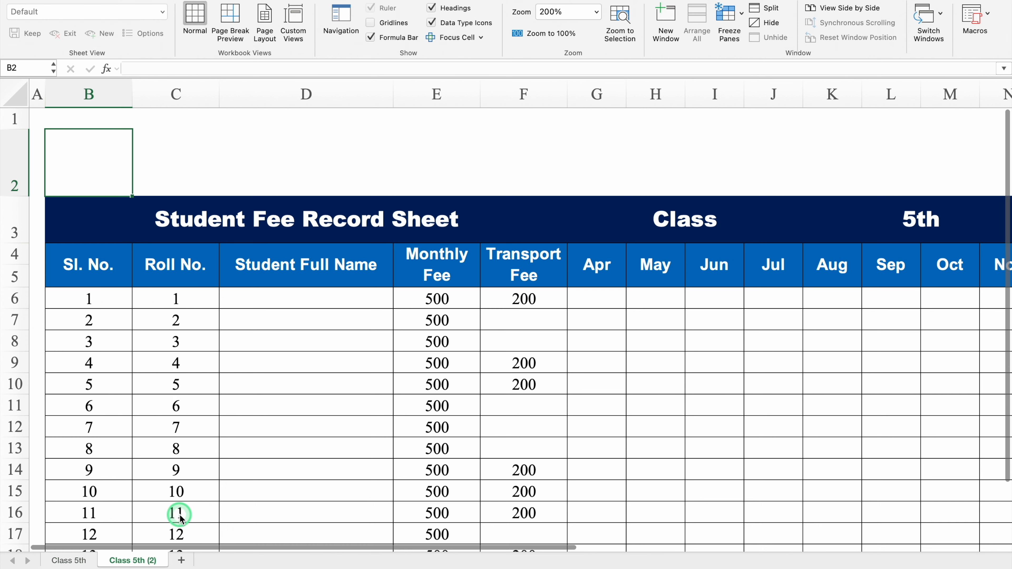
double_click(147, 561)
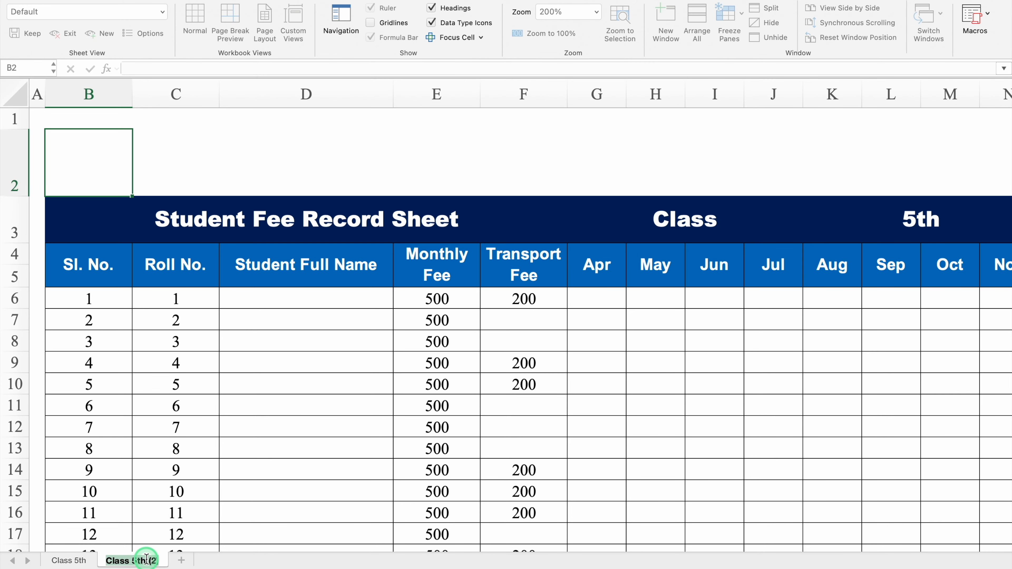
text(Class)
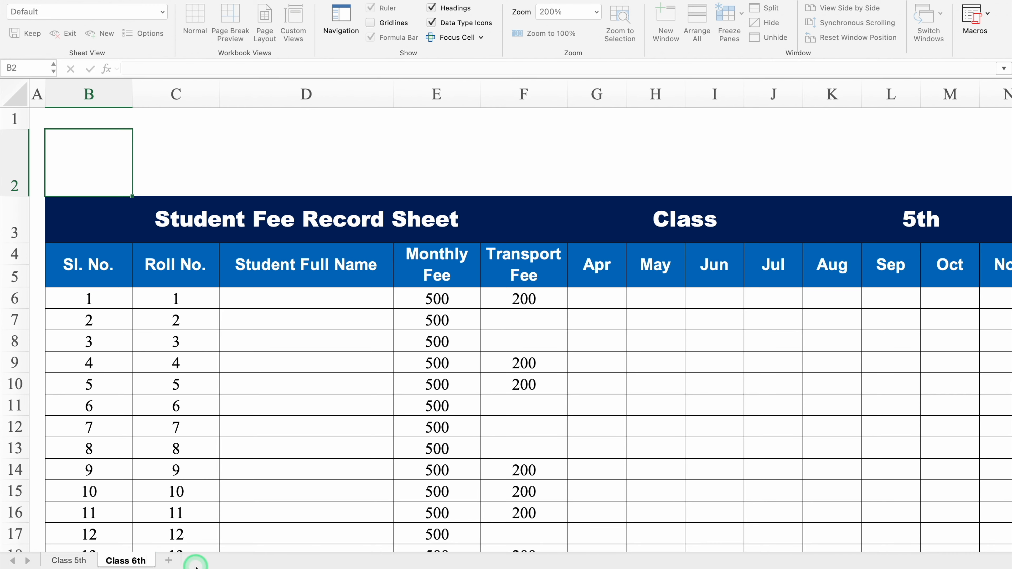
Step: Change the class value in the title header (K3) of the Class 6th sheet to 6th
click(905, 223)
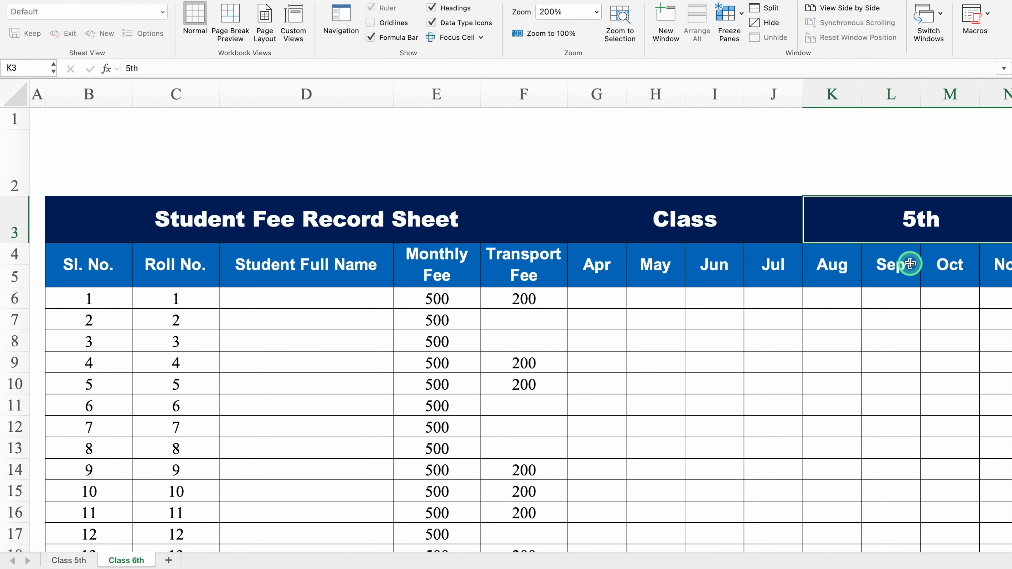
text(6)
key(Return)
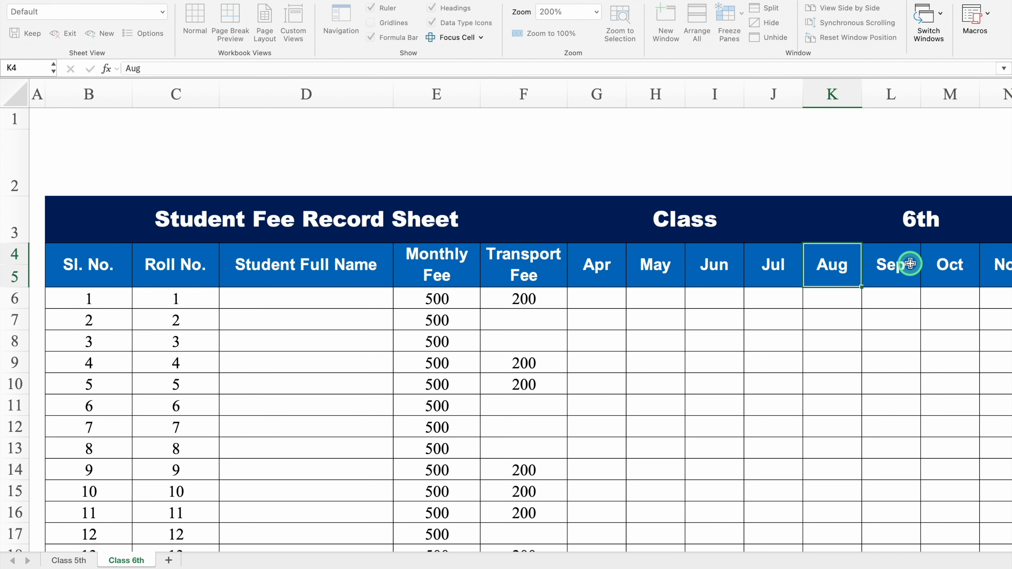
Step: Create a copy of the Class 6th sheet at the end of the workbook and rename it Class 7th
right_click(132, 560)
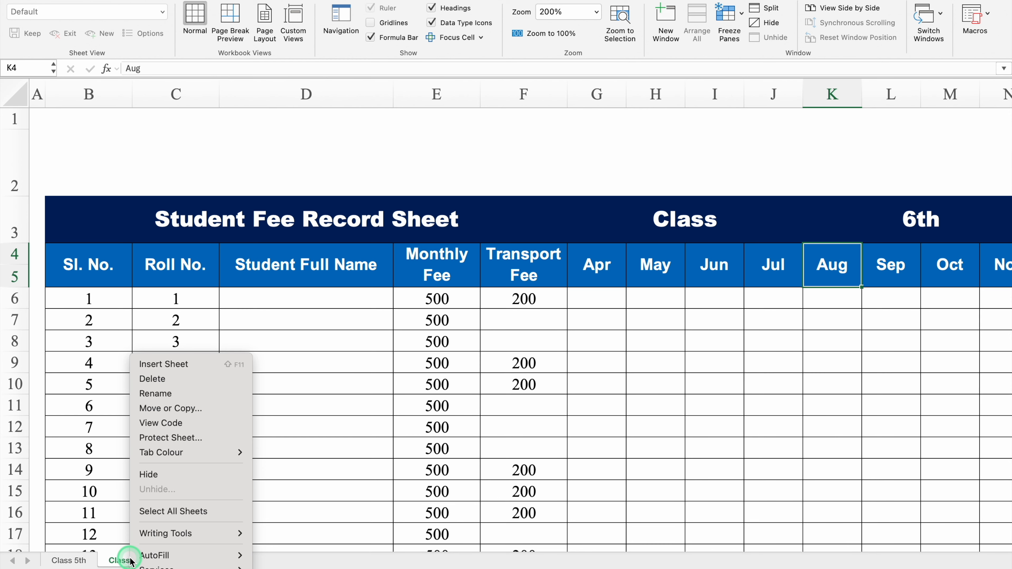
click(189, 408)
click(186, 408)
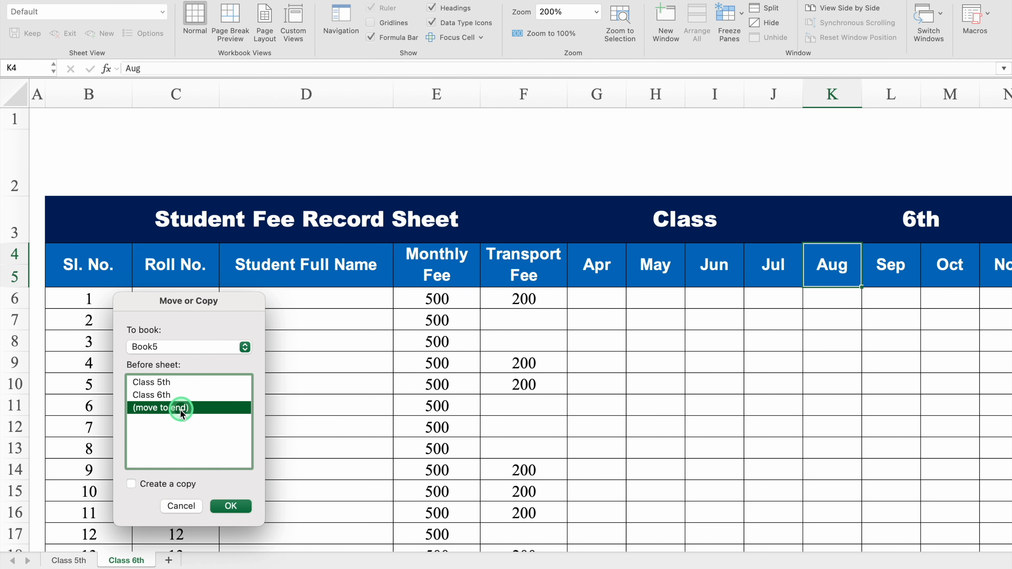
click(132, 489)
click(230, 506)
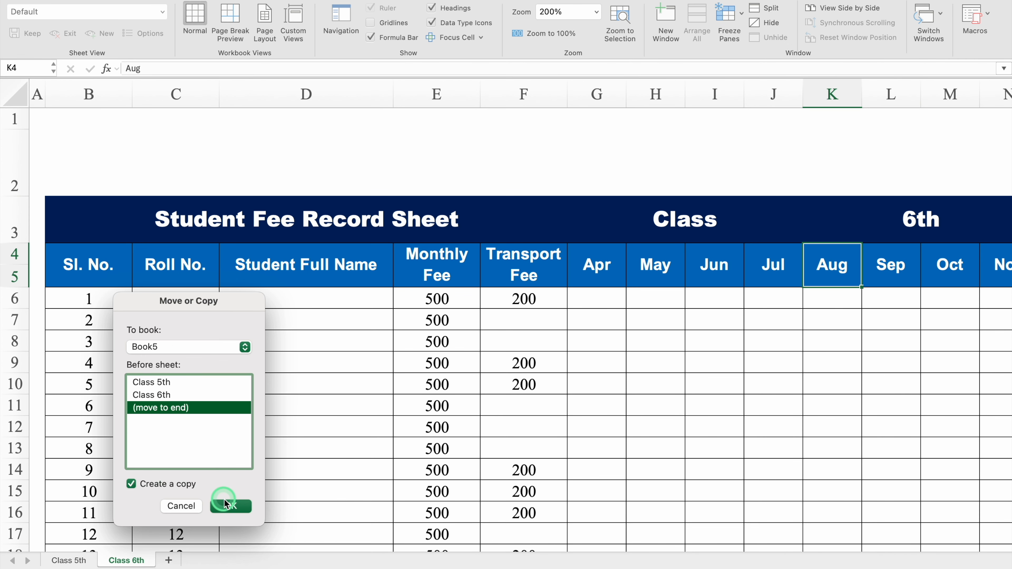
click(204, 561)
double_click(205, 561)
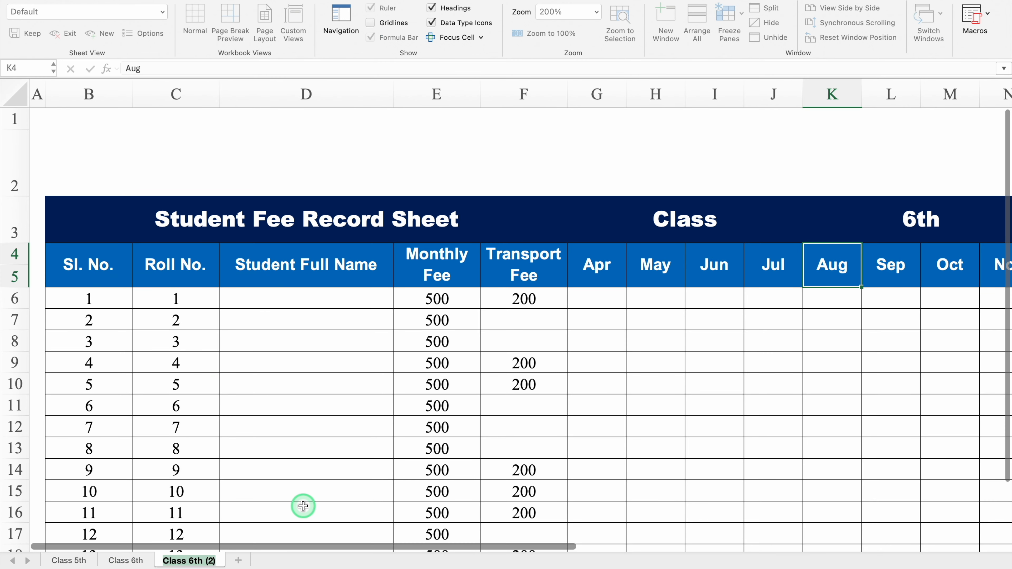
text(Class 7th)
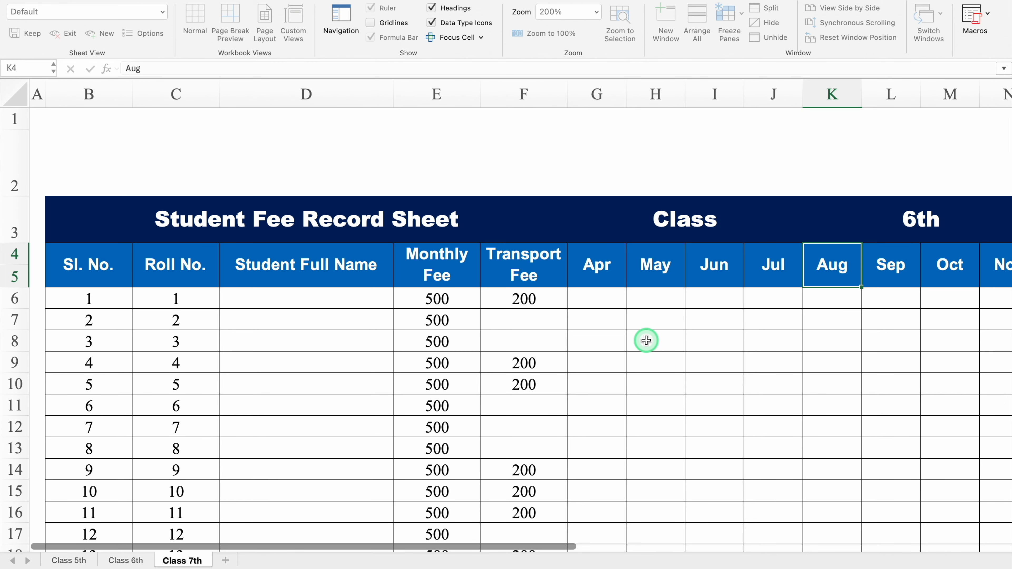
Step: Change the class value in the title header (K3) of the Class 7th sheet to 7th
click(912, 224)
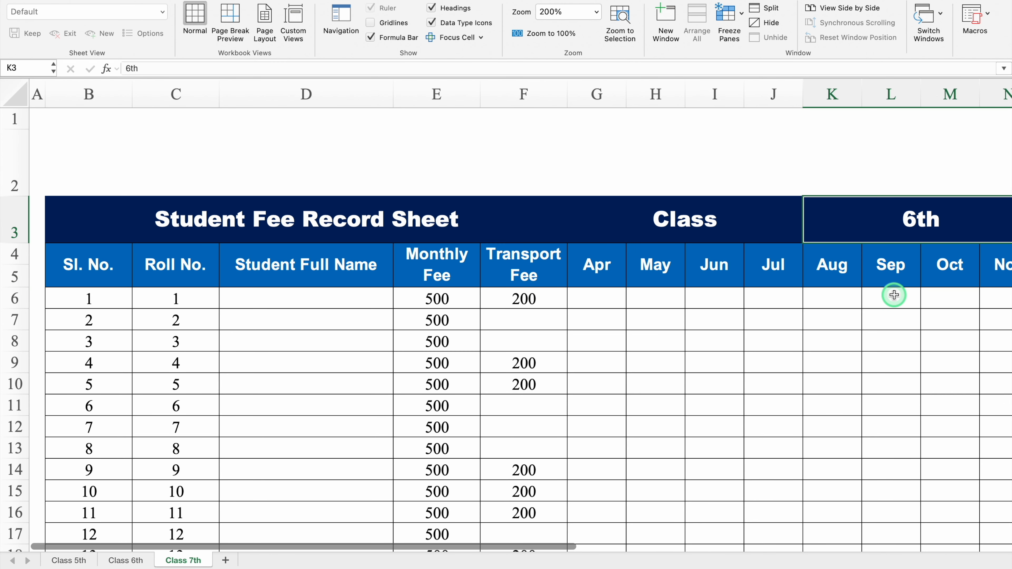
text(7th)
key(Return)
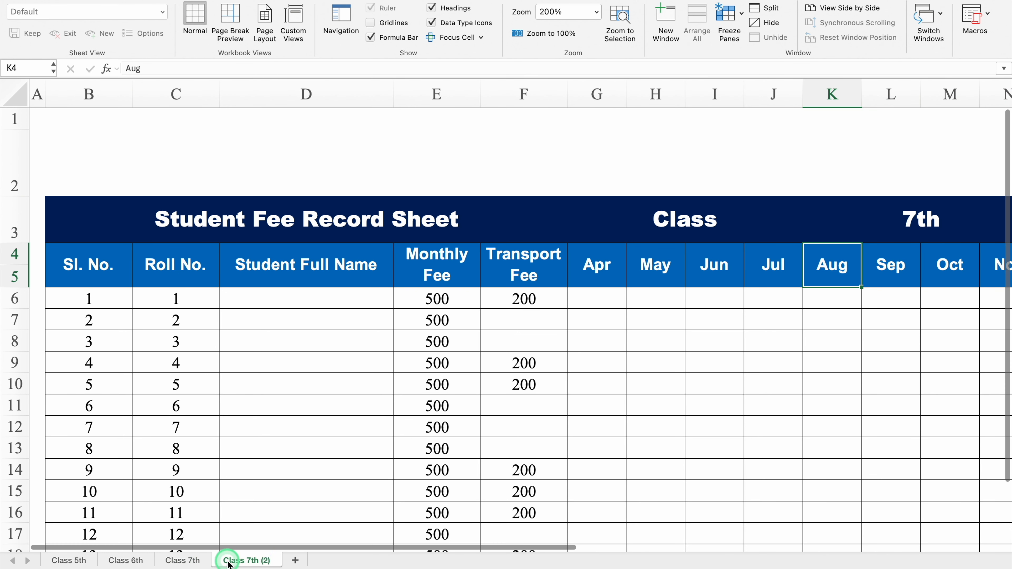
Step: Rename three copies of the Class 7th sheet as Class 8th, Class 9th and Class 10th, and update each header's class value to match
double_click(240, 560)
text(Class 8th)
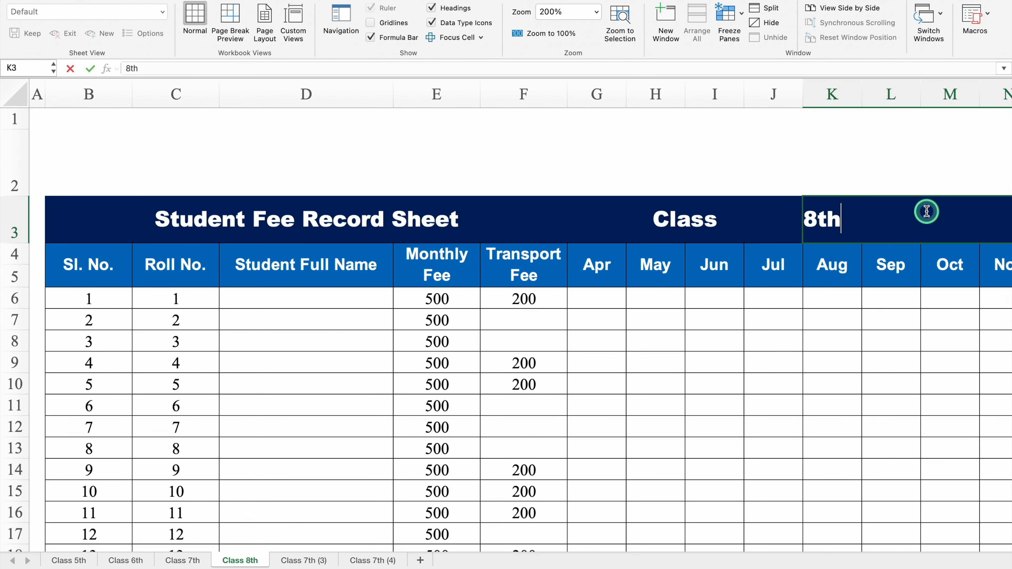
double_click(284, 560)
text(Cla)
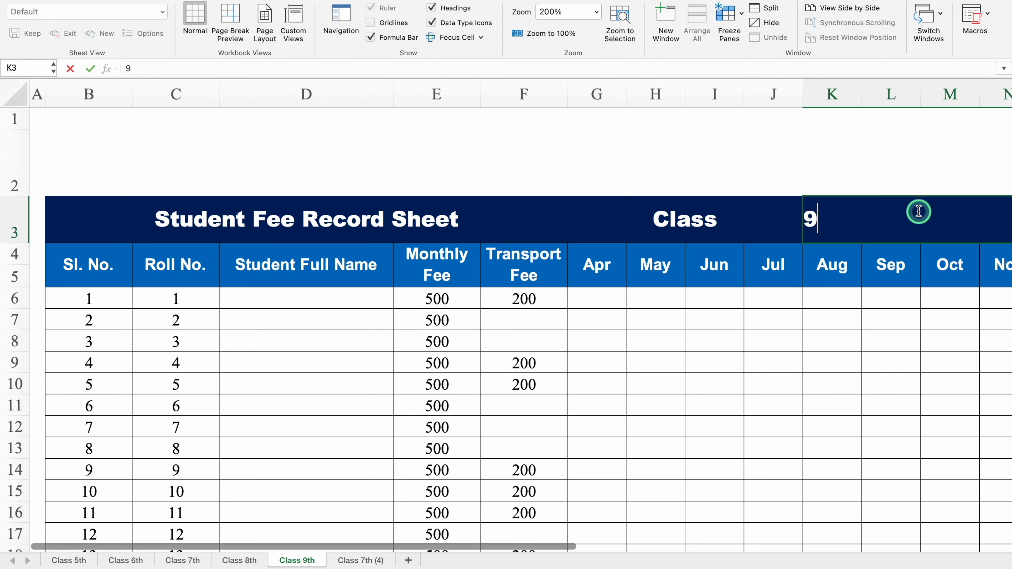
click(351, 560)
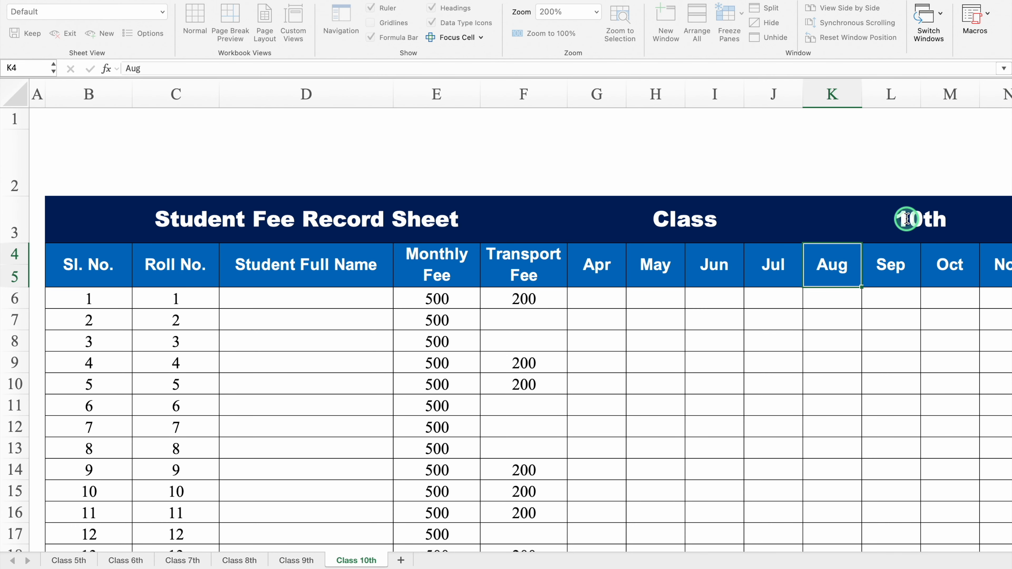
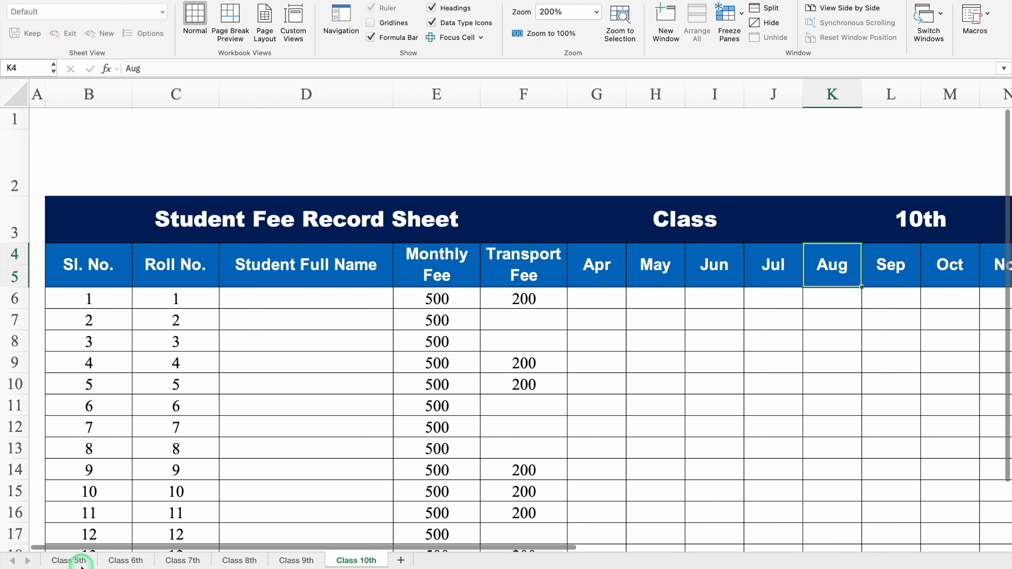
Step: Draw a rectangle about 1.59 cm high and 6.97 cm wide in row 2 above the title header on the Class 5th sheet
click(72, 560)
click(99, 150)
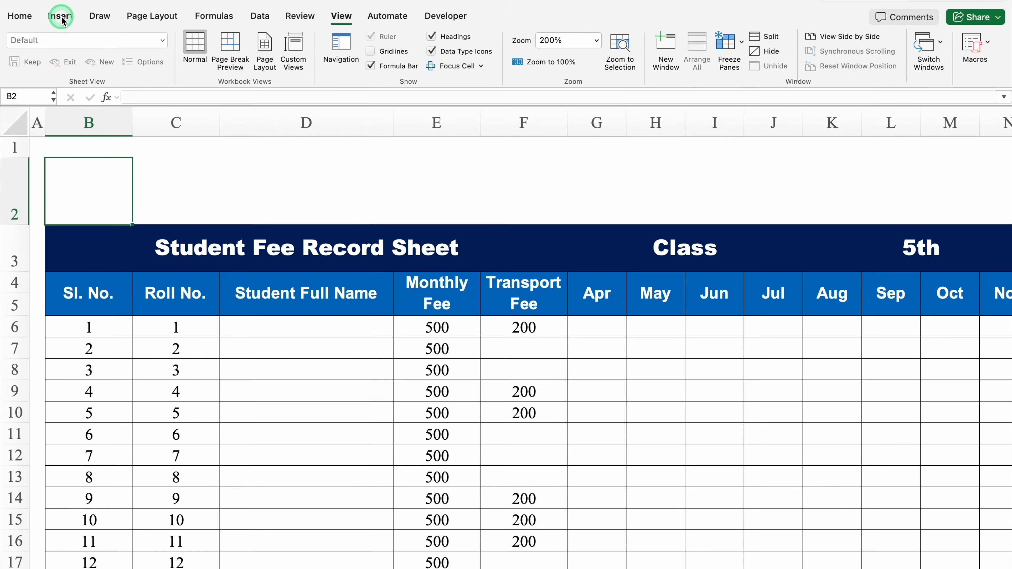
click(61, 17)
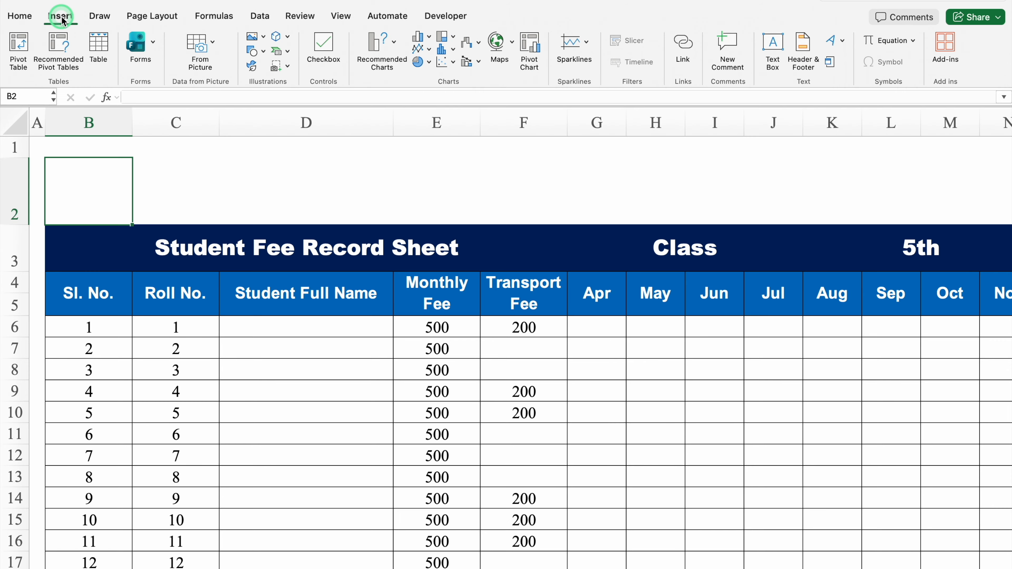
click(263, 52)
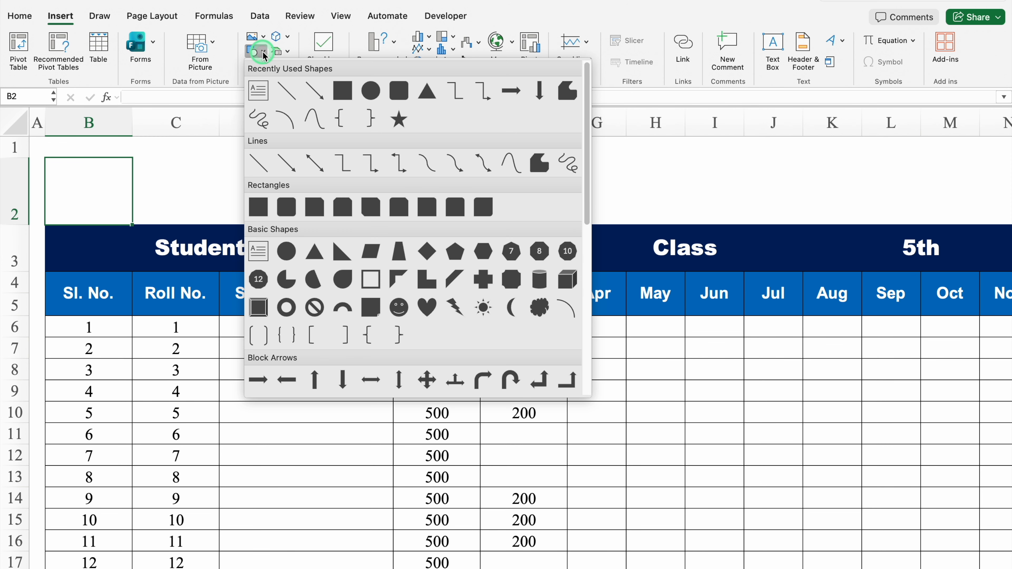
click(343, 91)
click(100, 167)
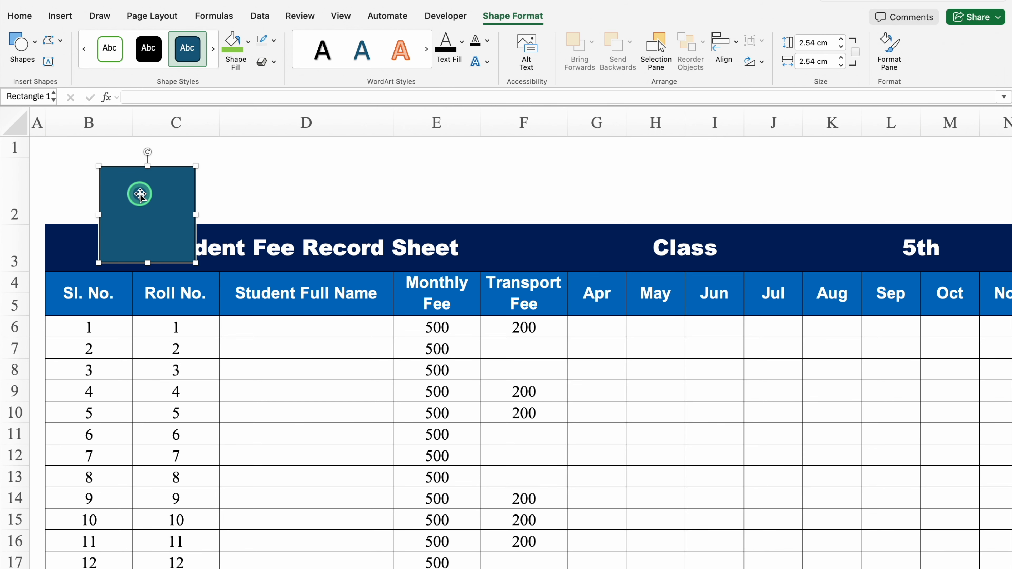
drag(141, 195, 88, 180)
drag(95, 248, 313, 201)
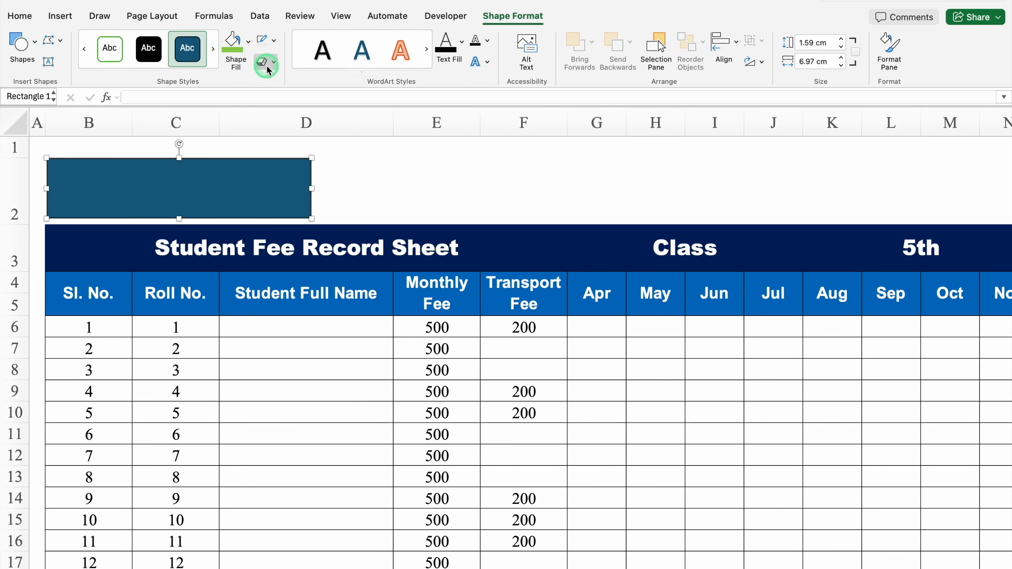
Step: Fill the rectangle above the title header with the standard blue and remove its outline
click(248, 42)
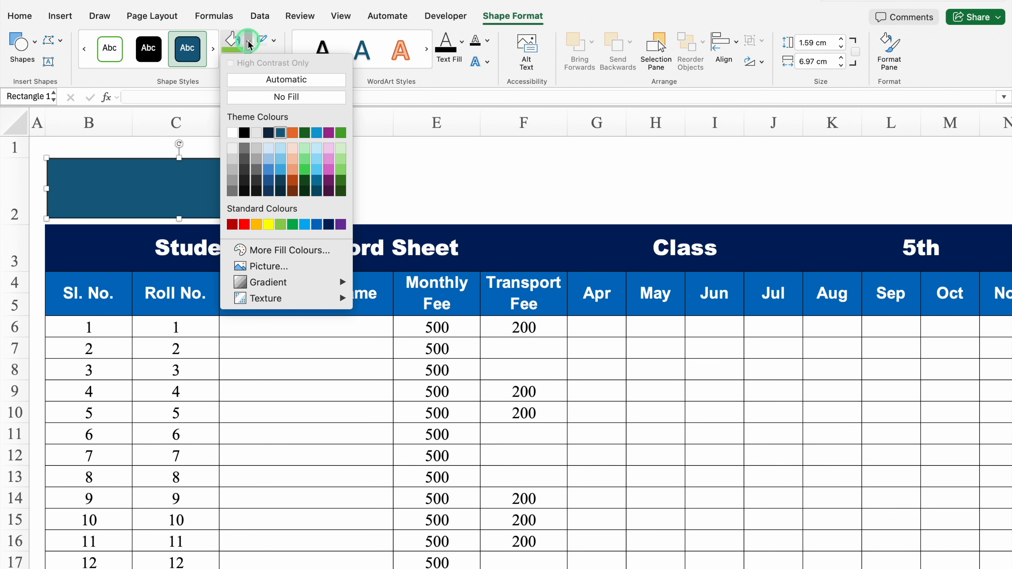
click(317, 223)
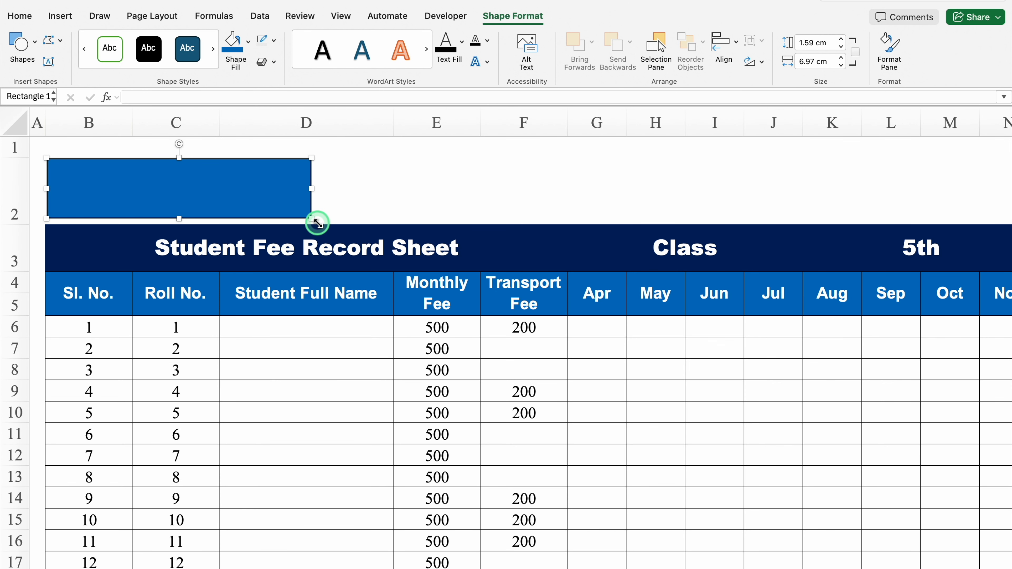
click(273, 40)
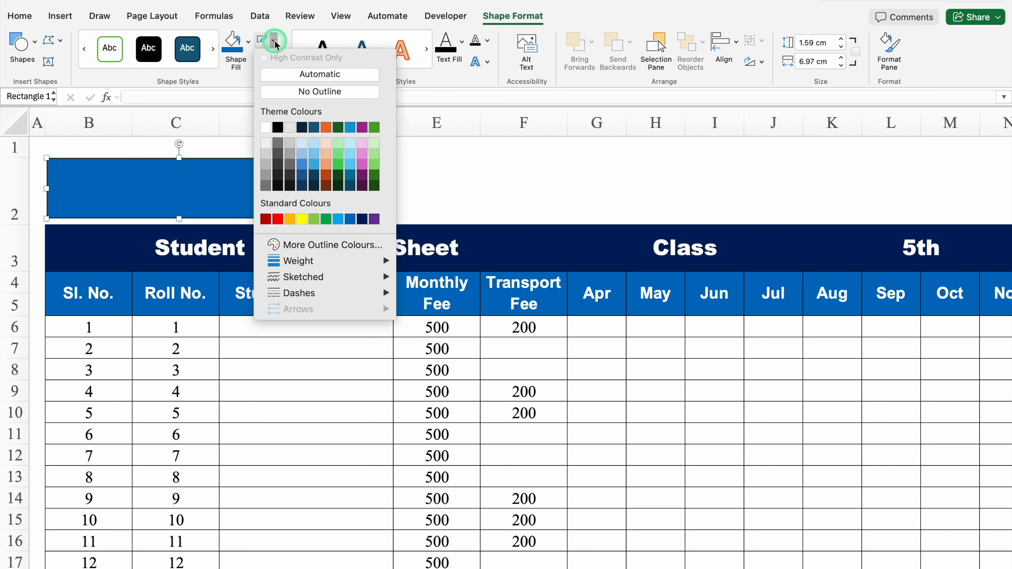
click(317, 93)
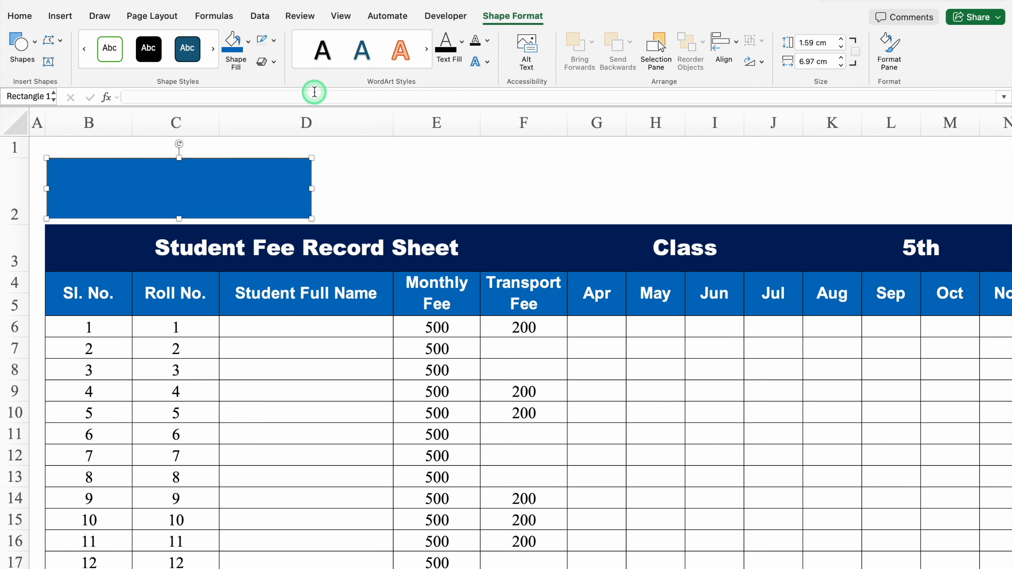
Step: Give the blue rectangle a black shadow and reduce its height to about 1.46 cm
double_click(291, 159)
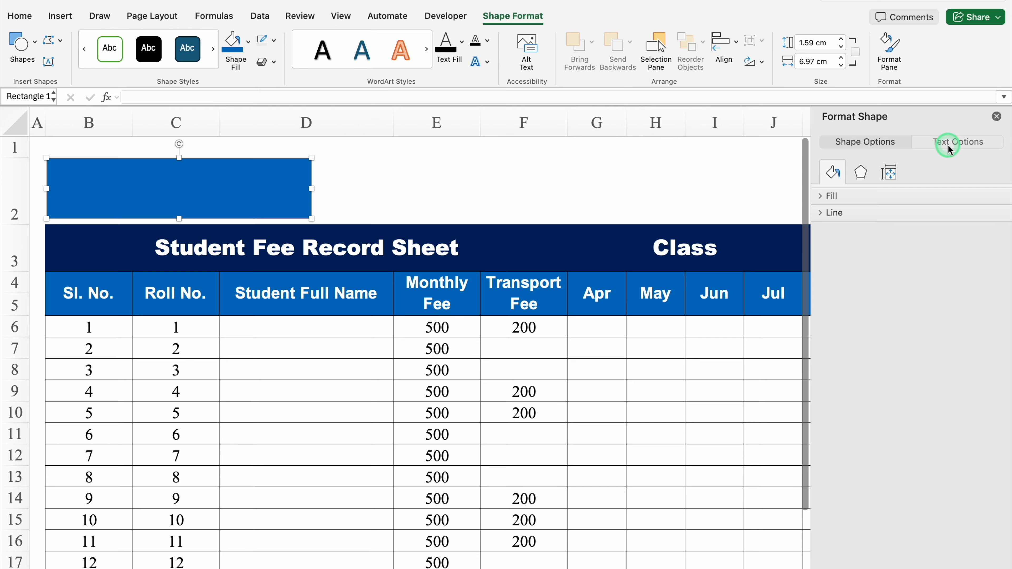
click(870, 142)
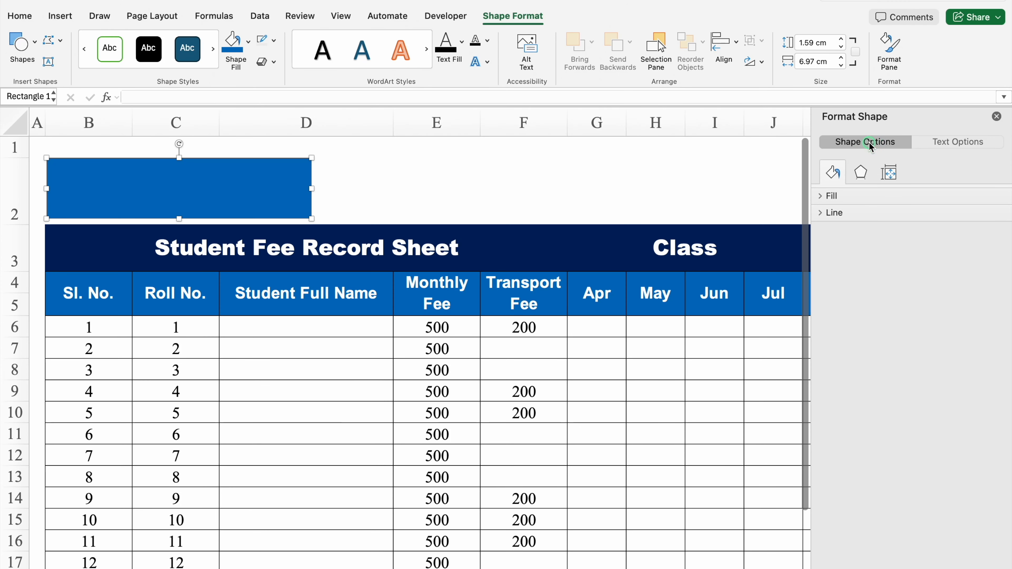
click(865, 172)
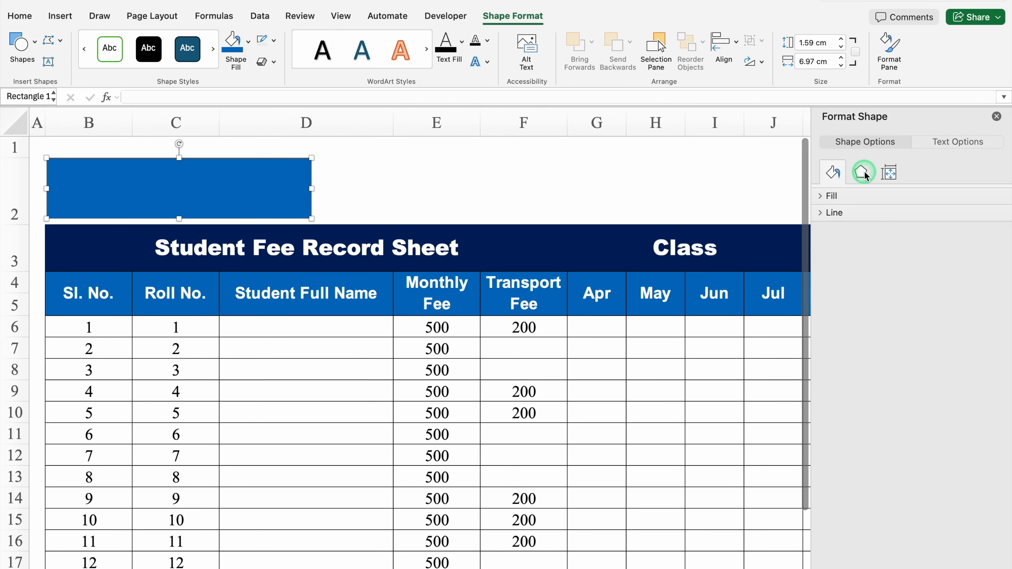
click(840, 196)
click(941, 218)
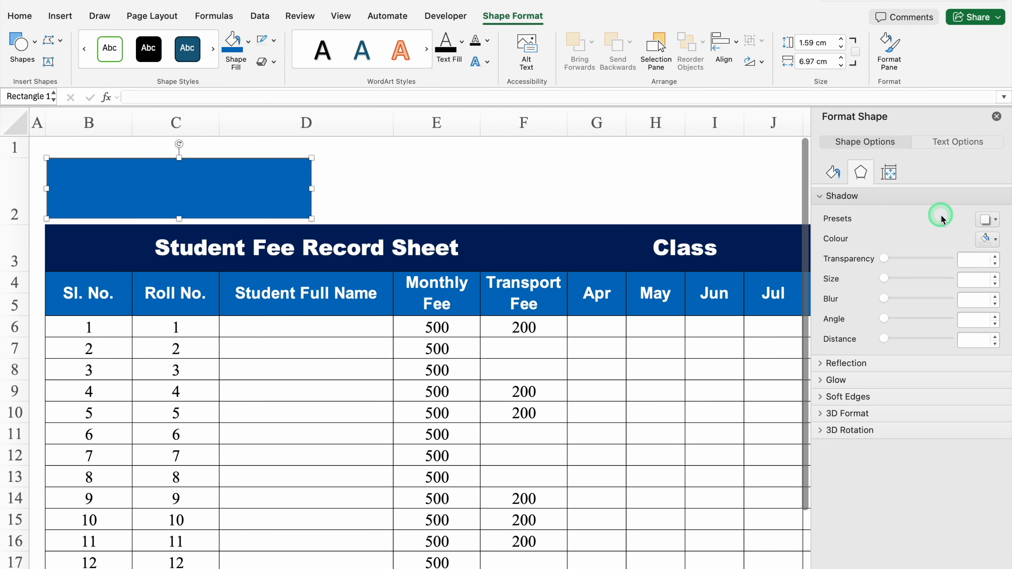
click(988, 239)
click(904, 286)
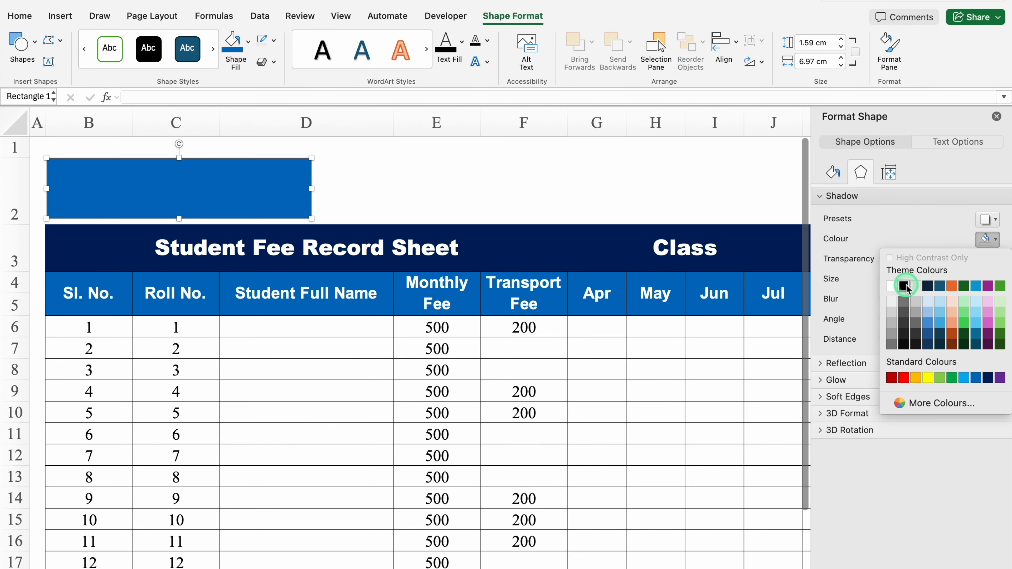
click(996, 117)
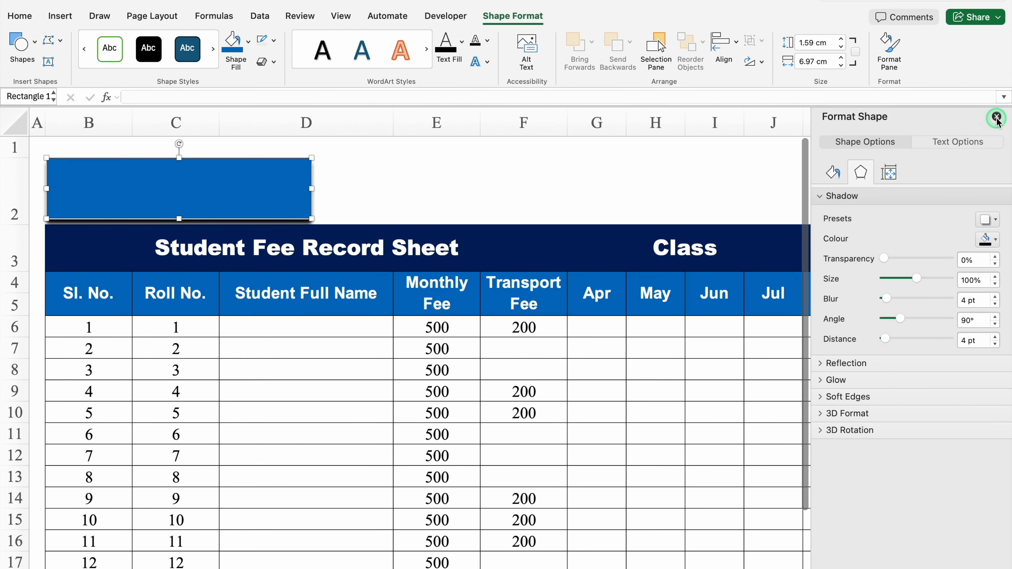
drag(179, 219, 180, 213)
Step: Label the blue rectangle CLASSES and centre the text horizontally and vertically
click(209, 184)
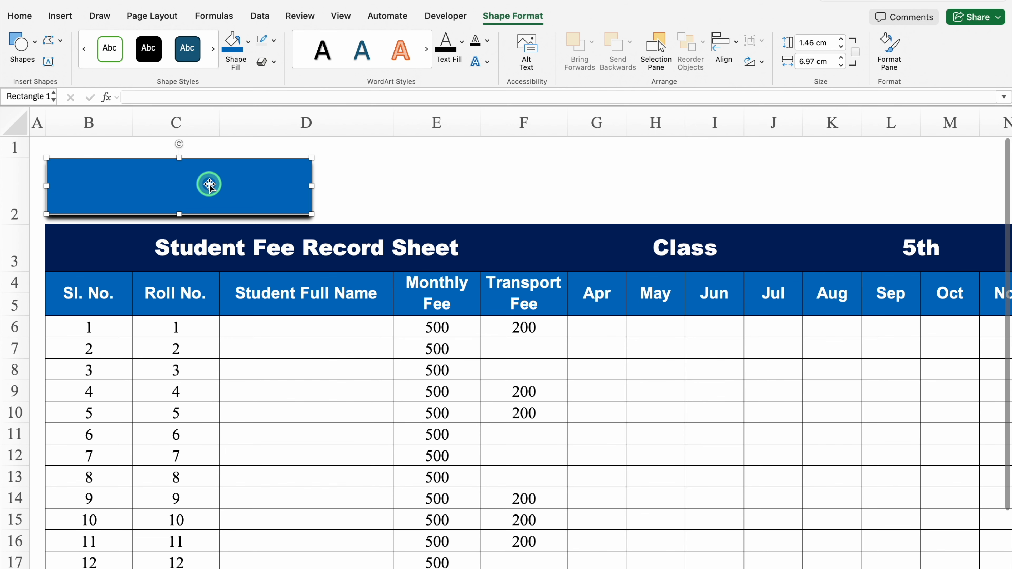
text(CLASSES)
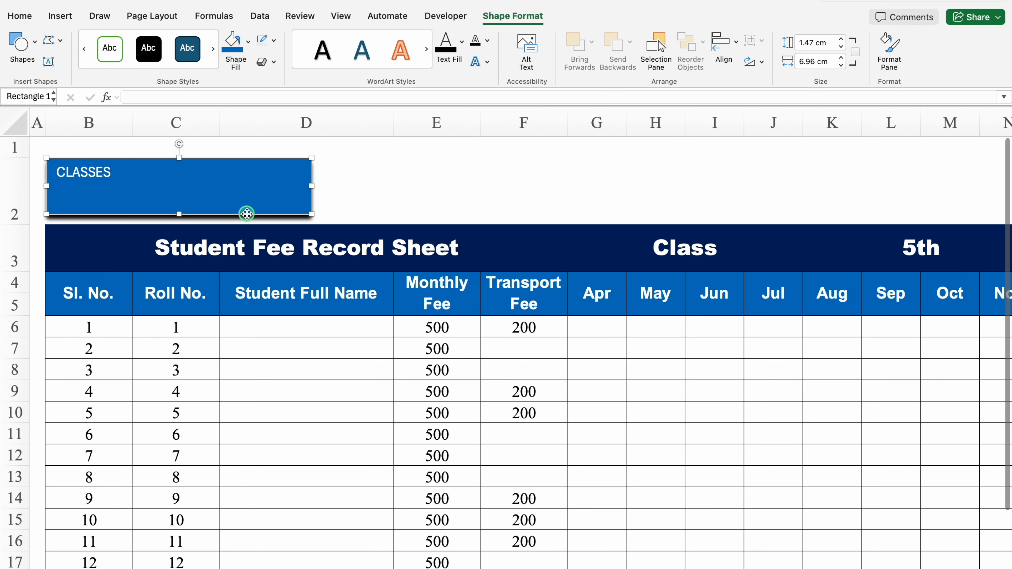
click(20, 15)
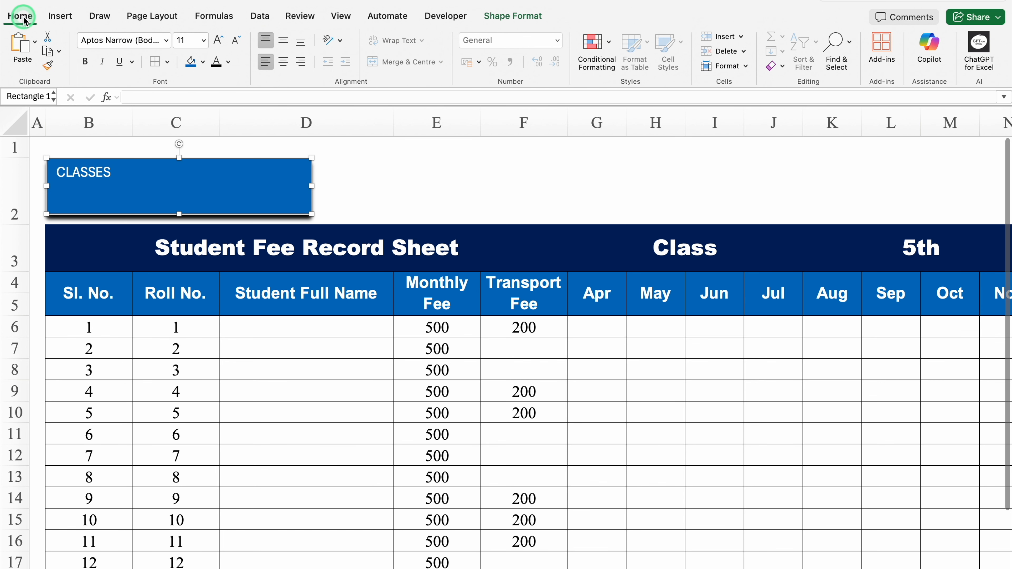
click(284, 63)
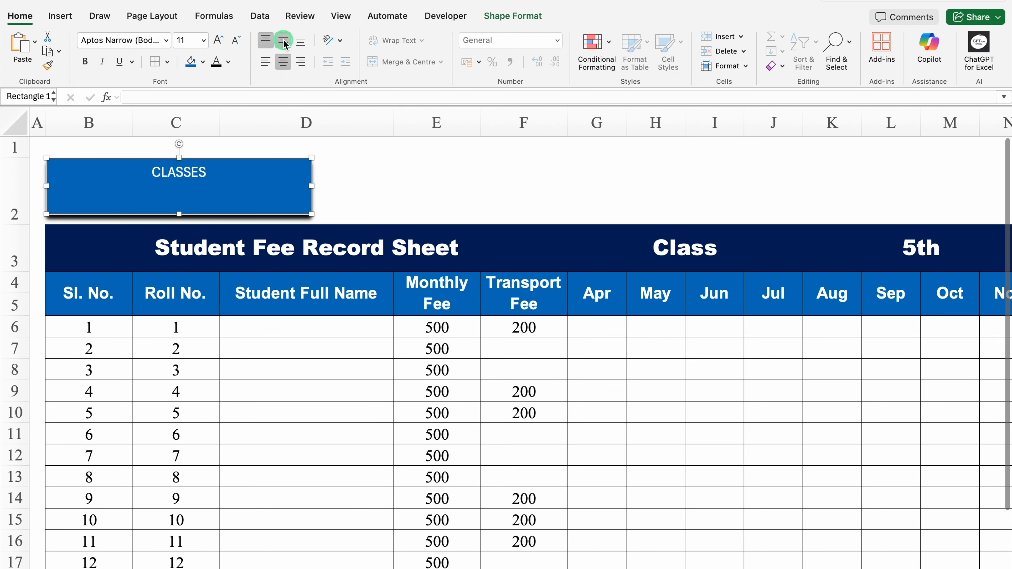
click(284, 42)
Step: Format the CLASSES label in Arial Black at size 24
click(166, 40)
mouse_move(186, 156)
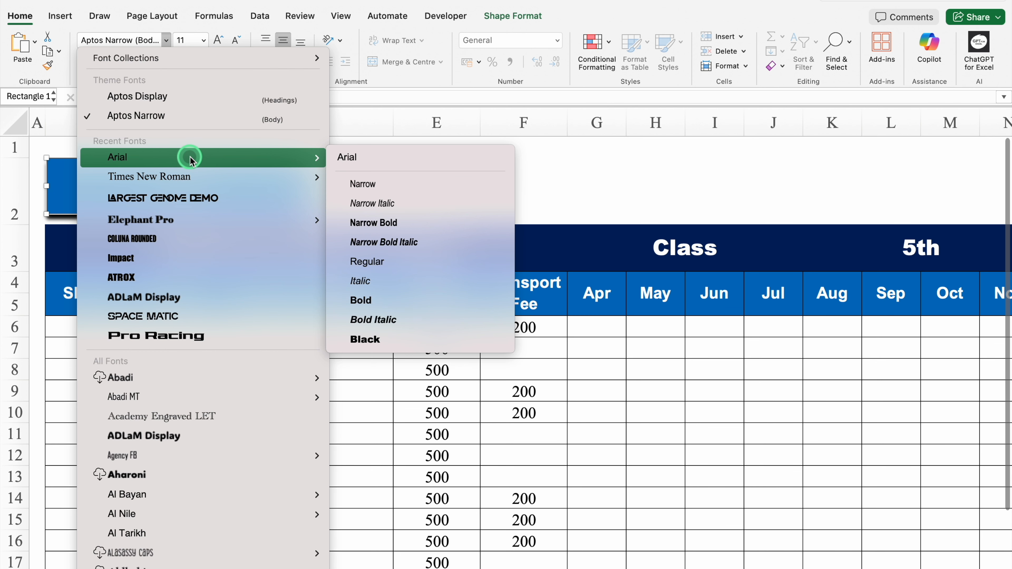
click(431, 339)
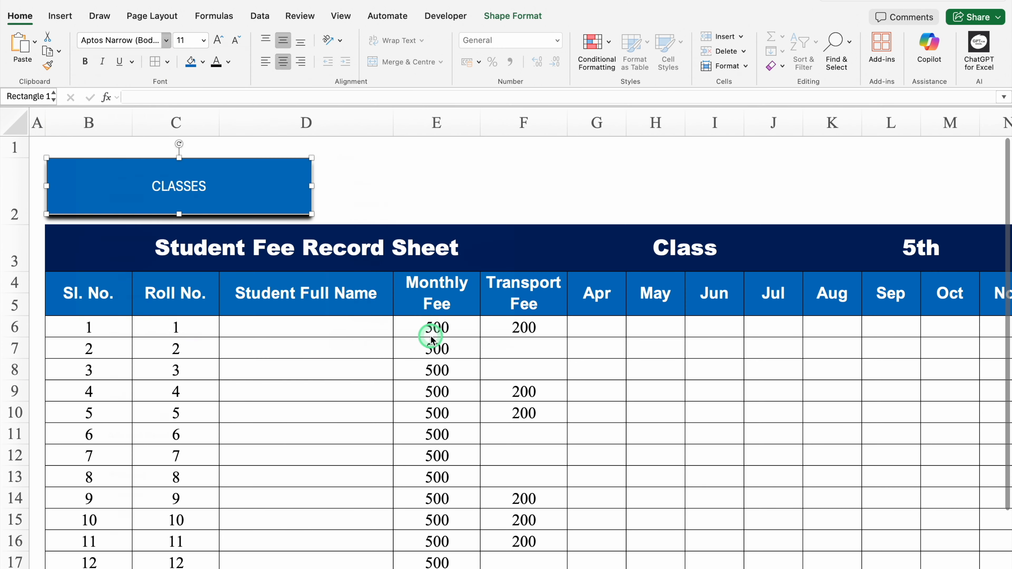
click(218, 40)
click(219, 39)
click(218, 40)
click(218, 40)
click(218, 40)
click(218, 40)
click(218, 40)
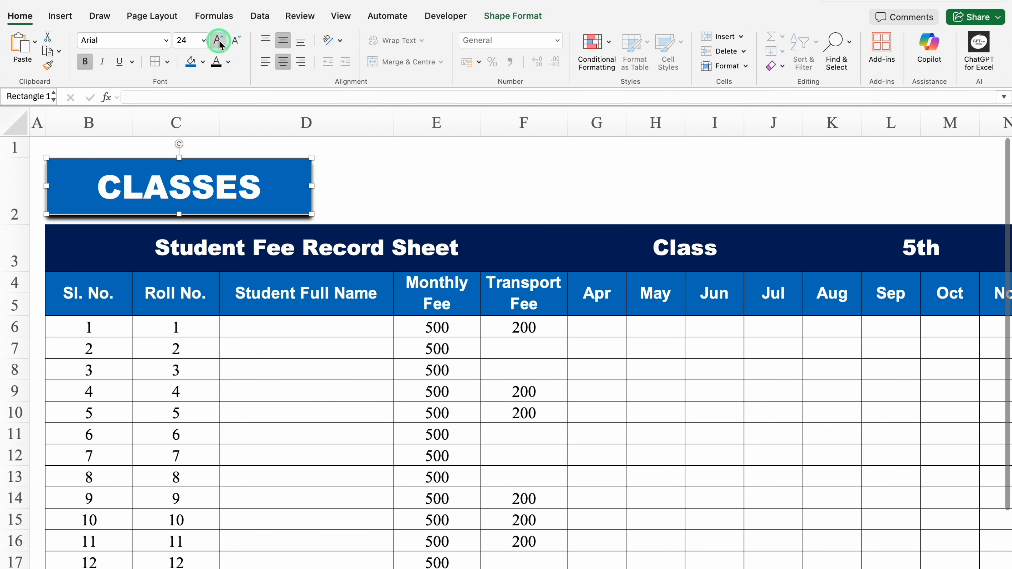
Step: Place a copy of the CLASSES shape to its right, narrow it, and reduce its font size to 16
click(299, 201)
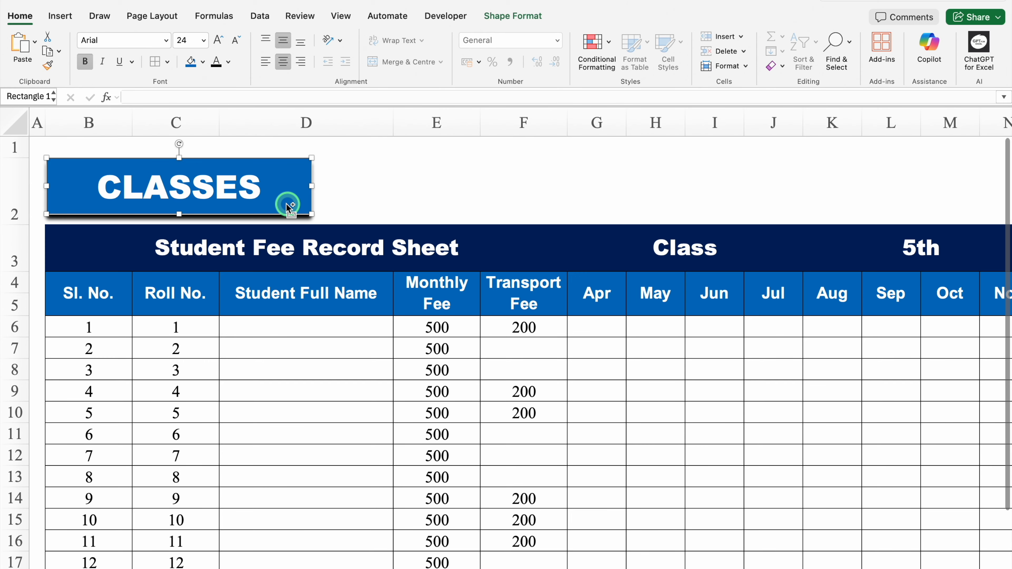
drag(286, 204, 475, 204)
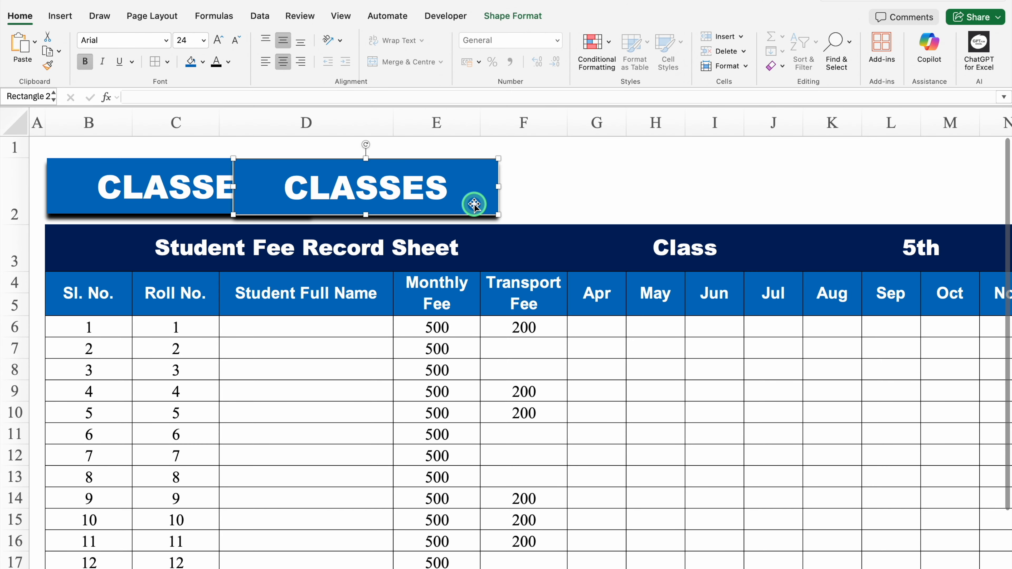
drag(233, 186, 319, 186)
click(236, 40)
click(236, 40)
click(236, 39)
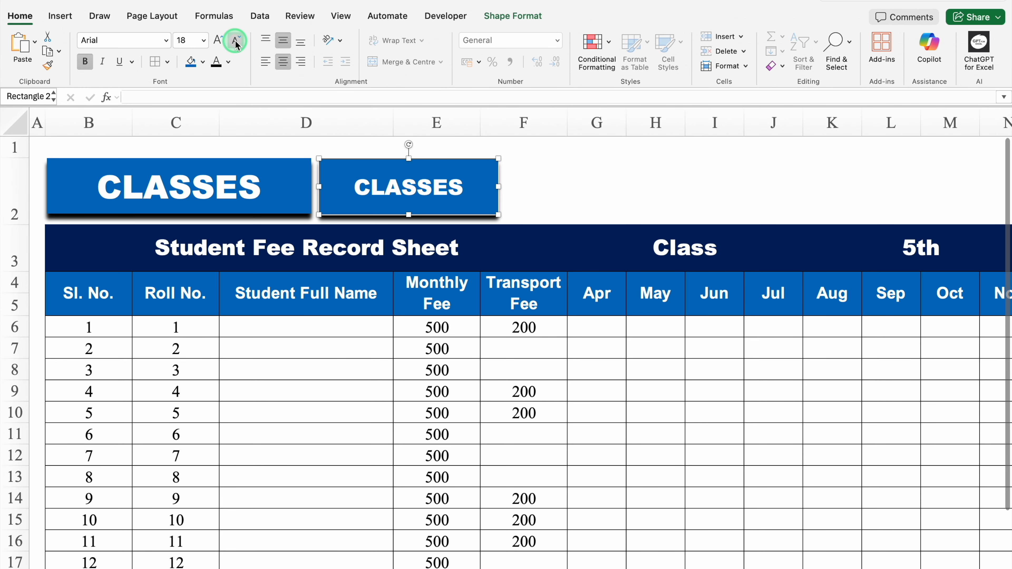
Step: Relabel the copied shape 5th and shrink it to a smaller button vertically centred beside the CLASSES shape
click(470, 186)
drag(470, 186, 361, 186)
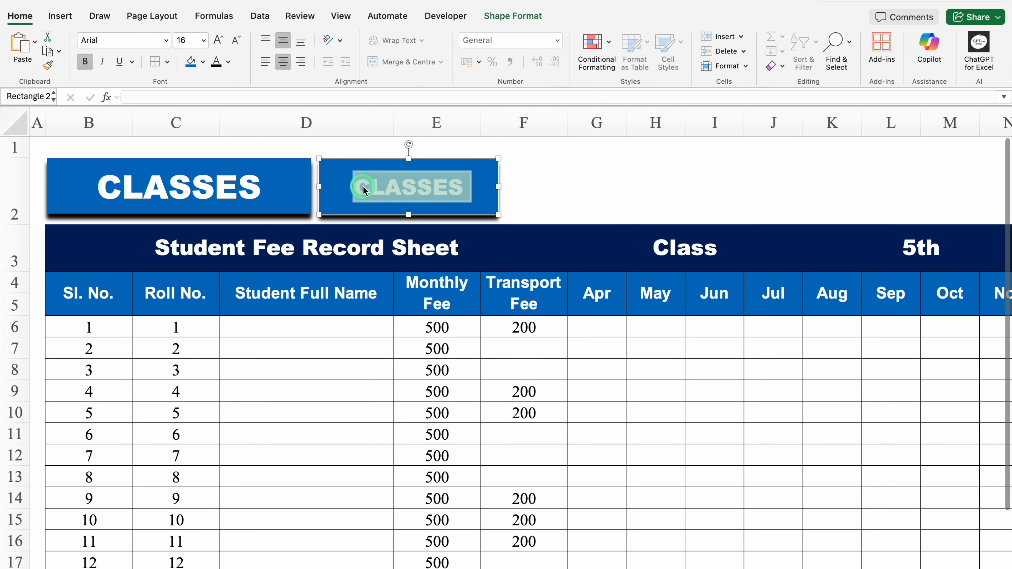
key(BackSpace)
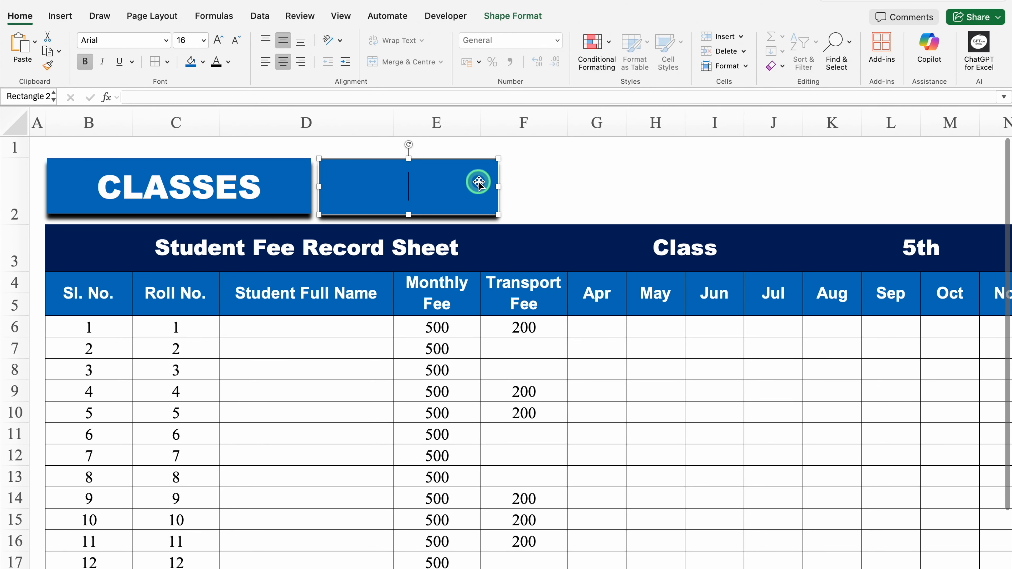
text(5th)
drag(499, 186, 428, 191)
drag(374, 215, 375, 196)
drag(392, 161, 387, 172)
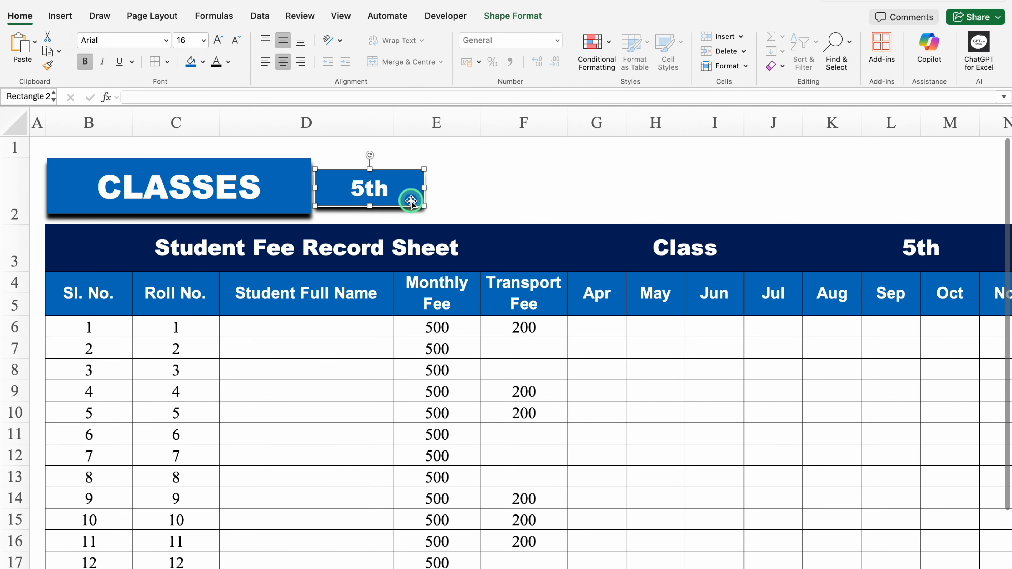
Step: Place a copy of the 5th shape to its right and relabel it 6th
click(408, 205)
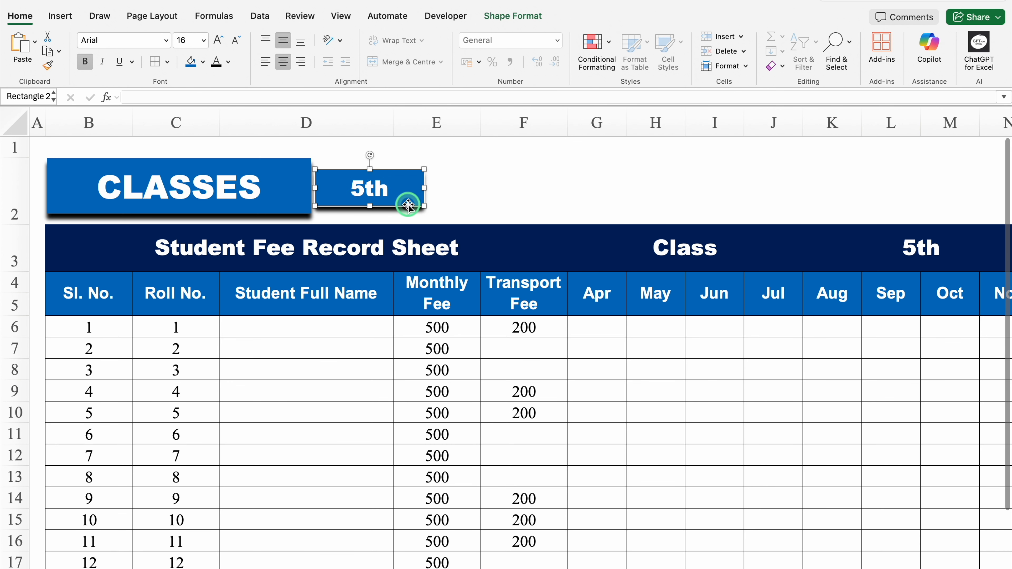
drag(408, 205, 520, 208)
click(474, 191)
key(BackSpace)
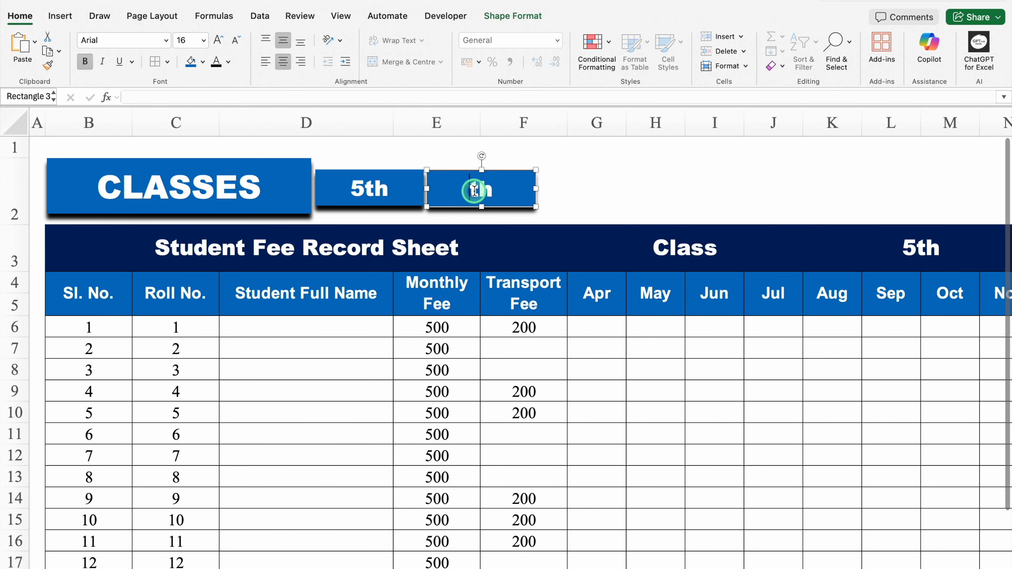
text(6)
Step: Place a copy of the 6th shape to its right and relabel it 7th
click(514, 208)
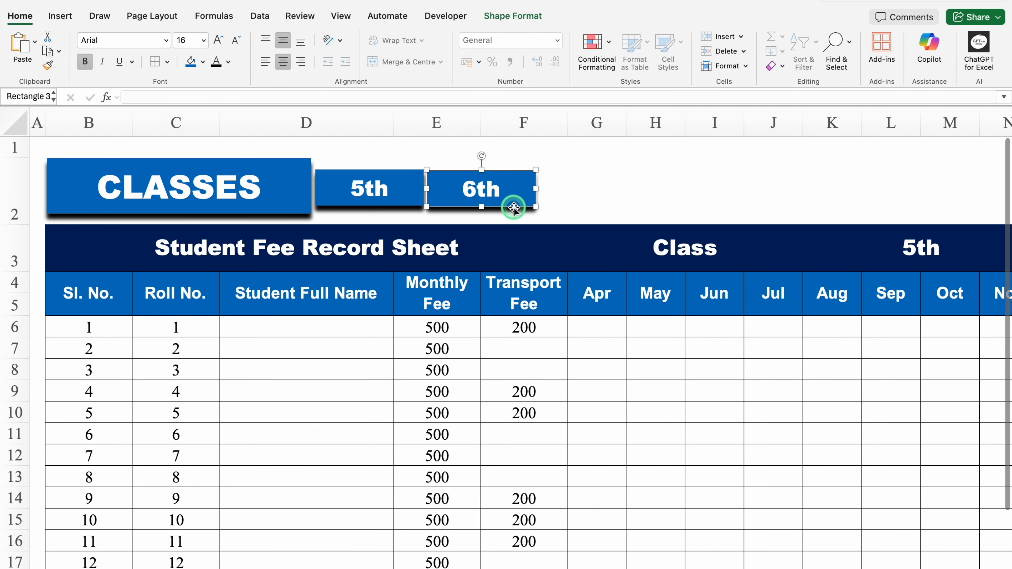
drag(514, 207, 627, 207)
click(587, 194)
key(BackSpace)
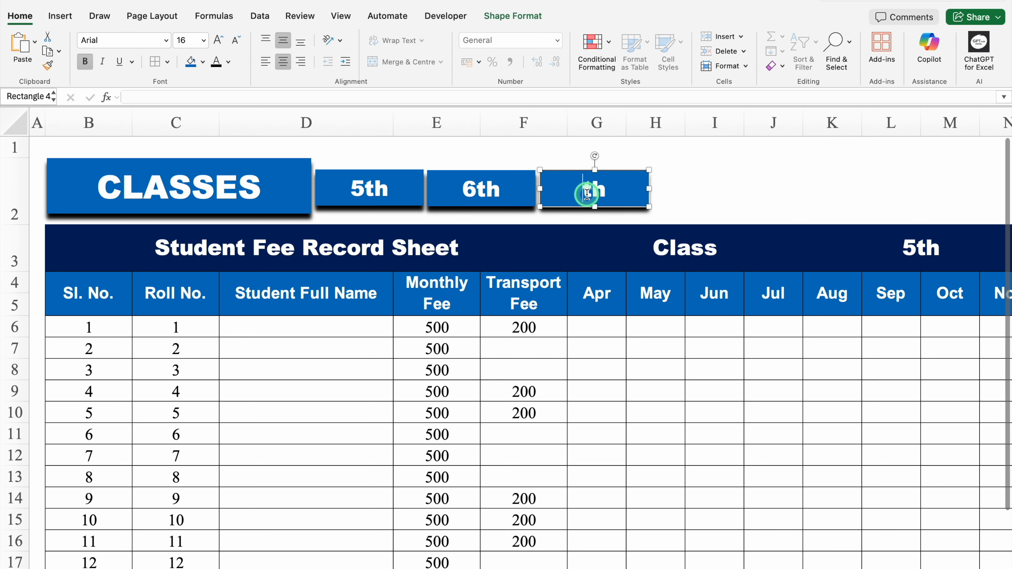
text(7)
Step: Place three more copies of the 7th shape in a row to its right and relabel them 8th, 9th and 10th
drag(626, 206, 969, 207)
click(703, 191)
key(BackSpace)
text(8)
click(818, 190)
key(BackSpace)
text(9th)
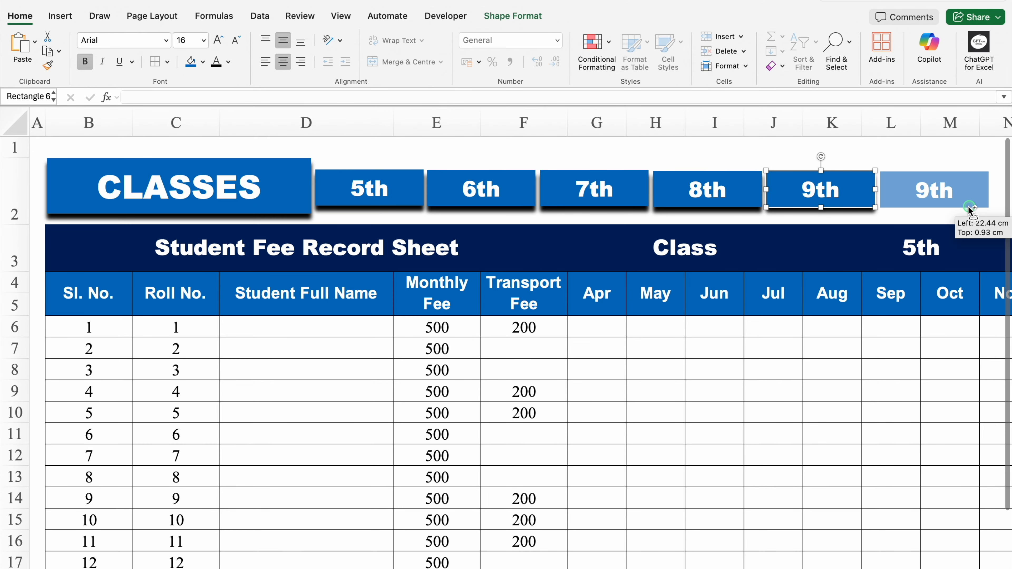
click(929, 190)
key(BackSpace)
text(10)
click(652, 399)
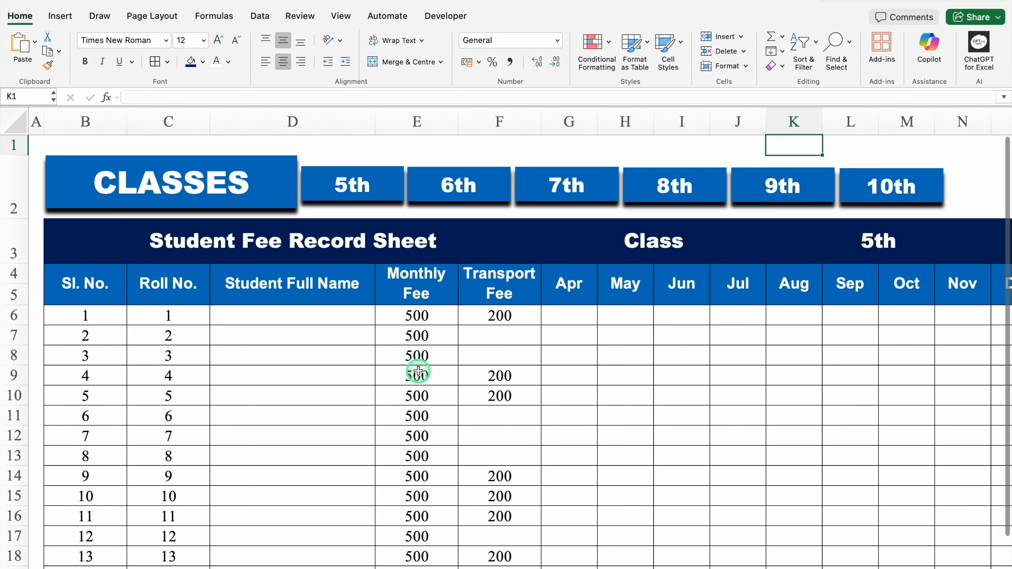
Step: Fill the merged class-value cell K3 reading 5th in the header row with orange
click(892, 243)
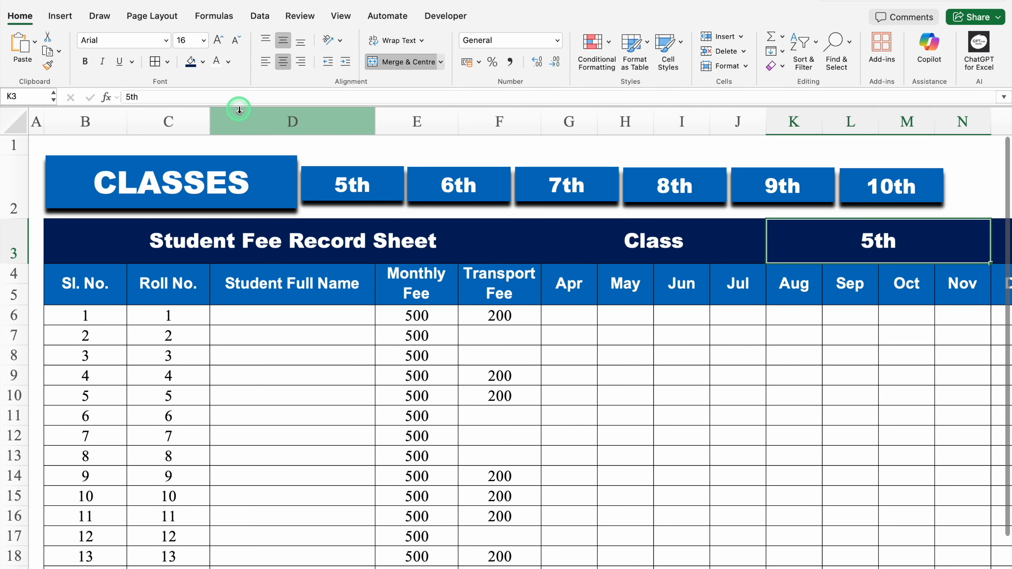
click(203, 62)
click(257, 120)
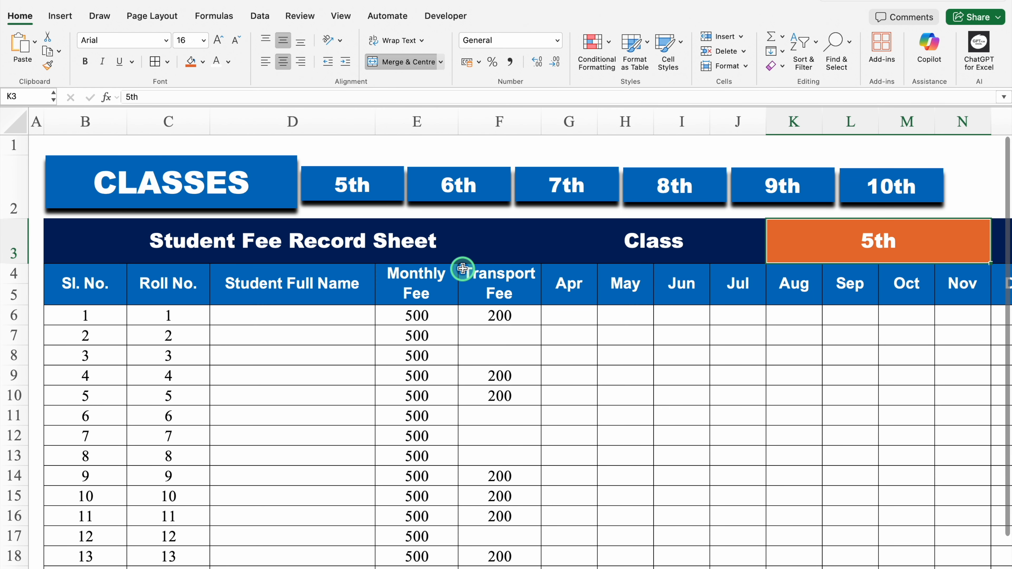
Step: Hyperlink the 6th shape to cell A1 of the Class 6th sheet in this document
click(484, 185)
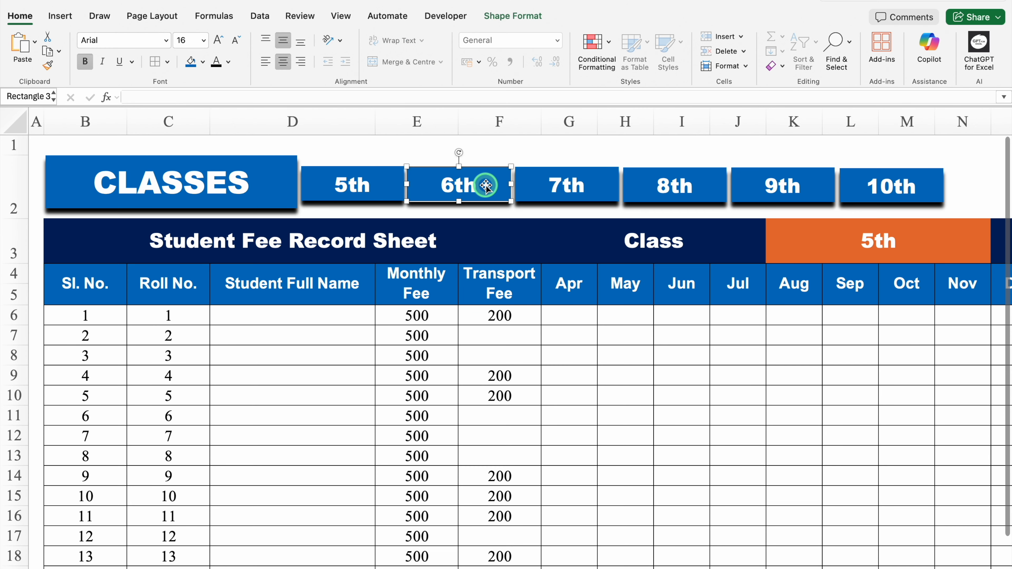
right_click(486, 186)
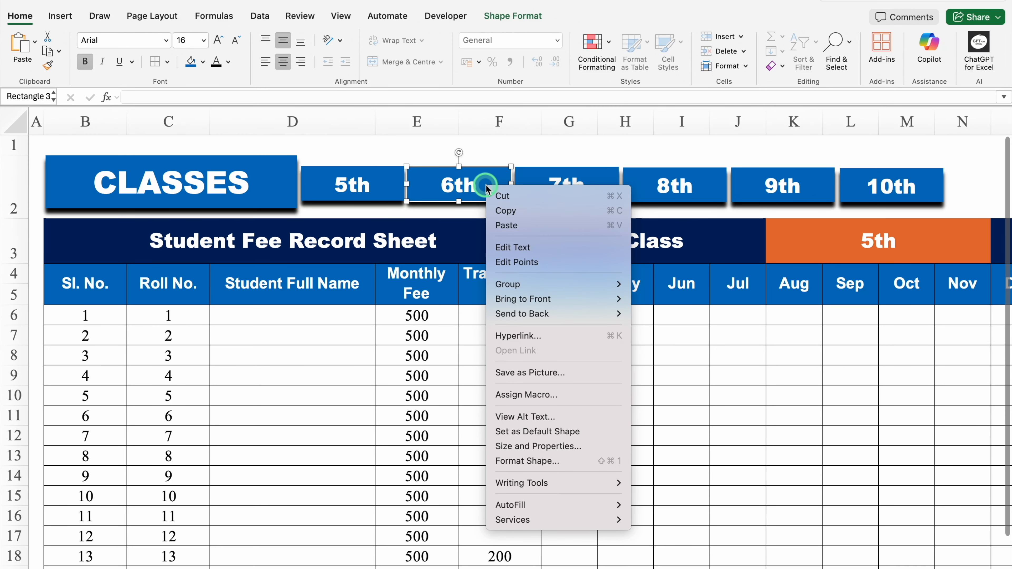
click(525, 337)
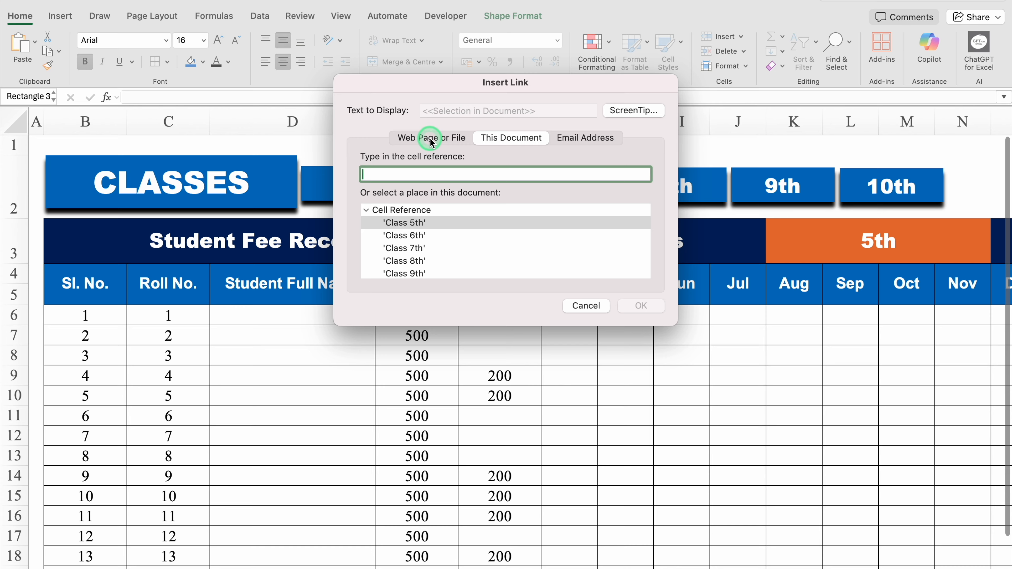
click(431, 139)
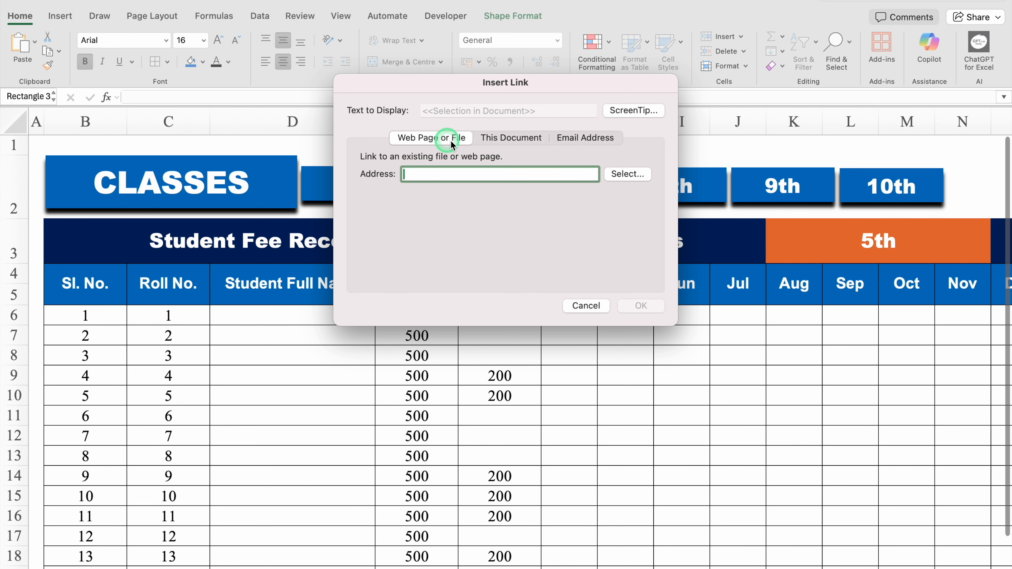
click(487, 139)
click(574, 140)
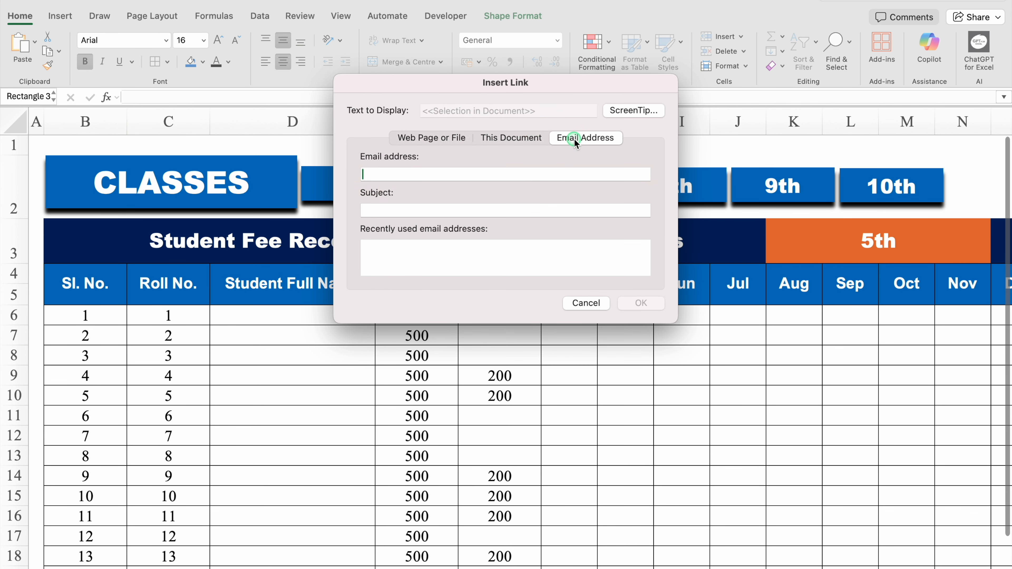
click(512, 138)
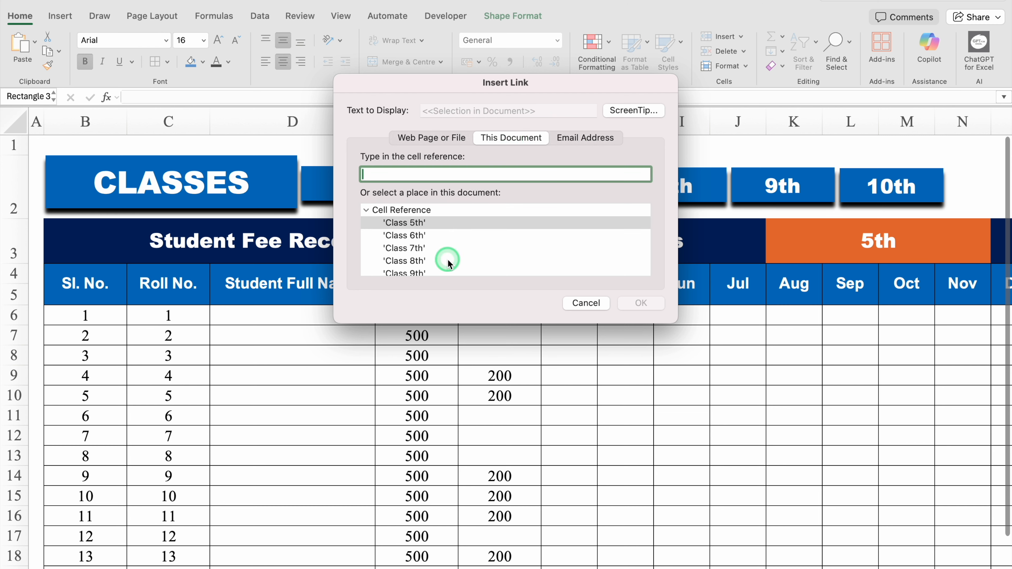
click(444, 236)
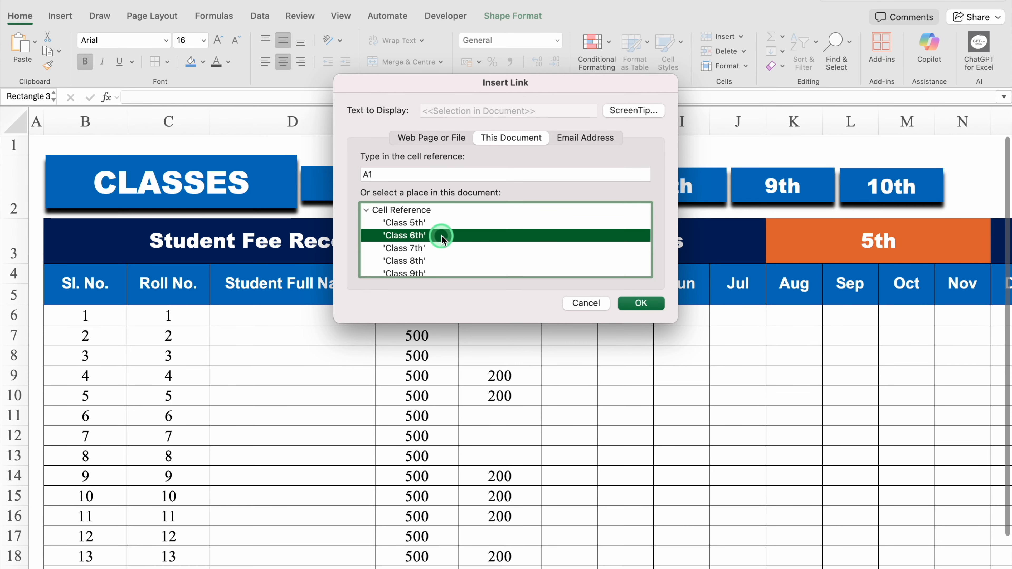
click(640, 305)
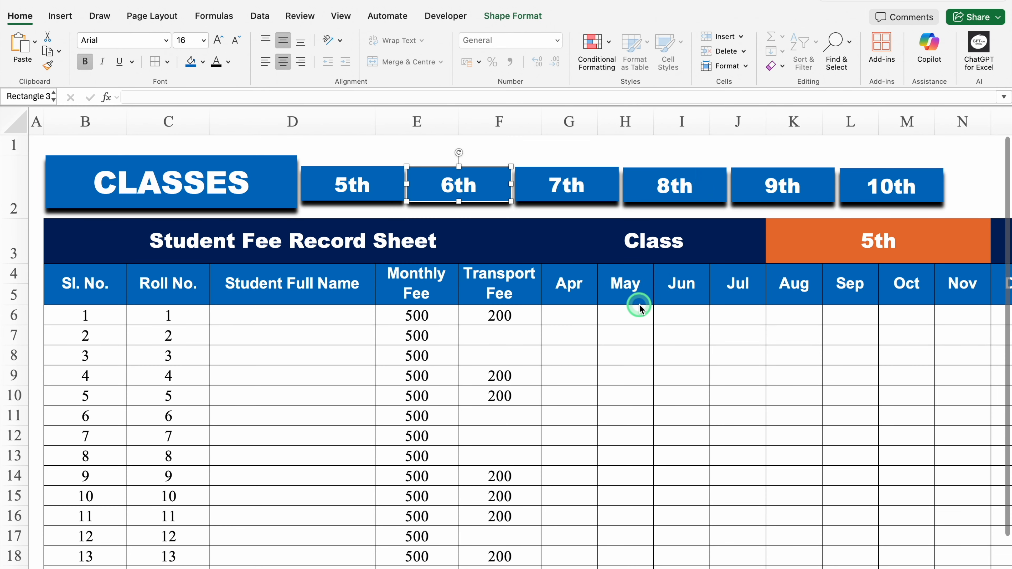
click(386, 185)
right_click(385, 185)
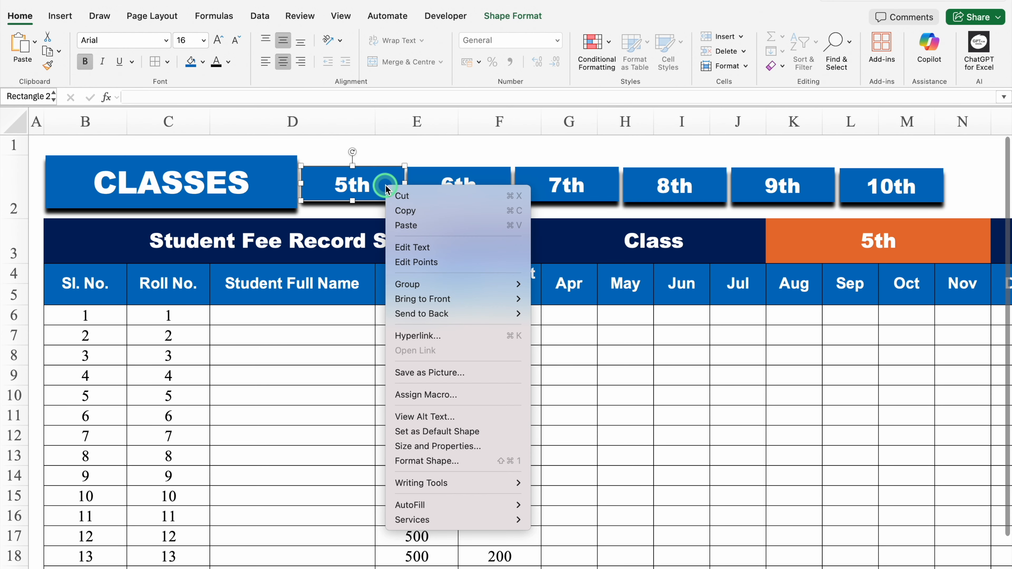
click(419, 333)
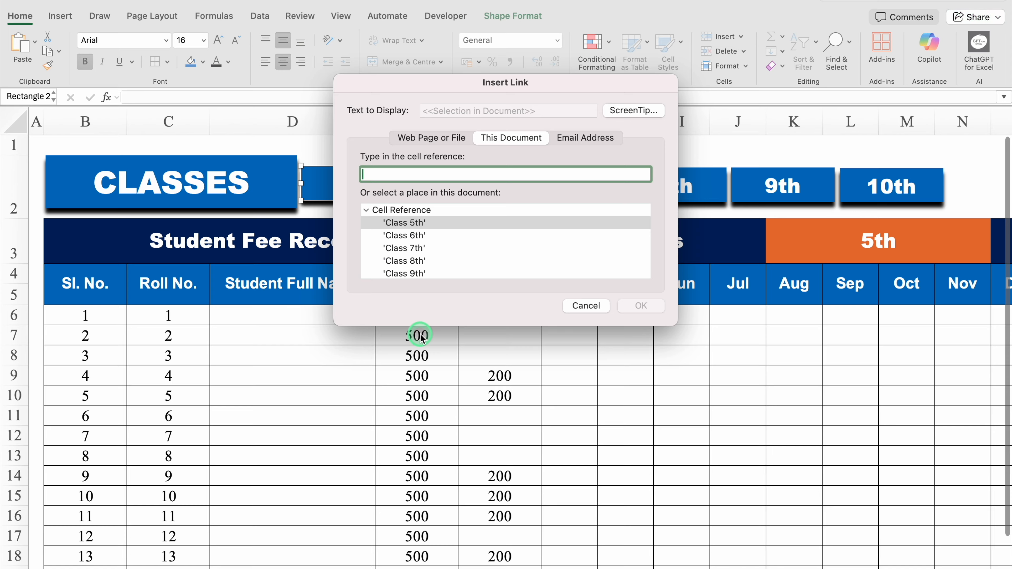
click(433, 225)
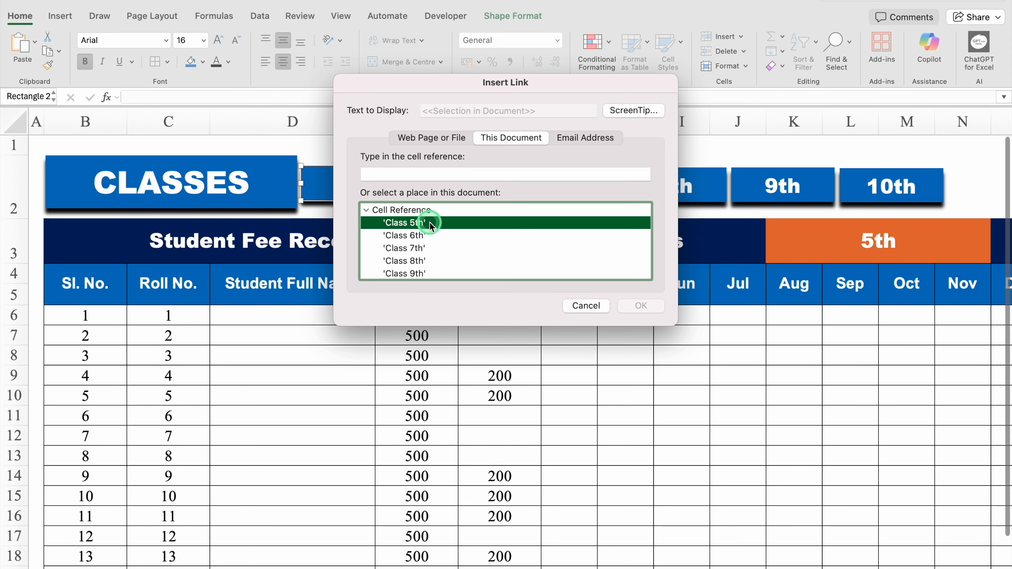
click(642, 308)
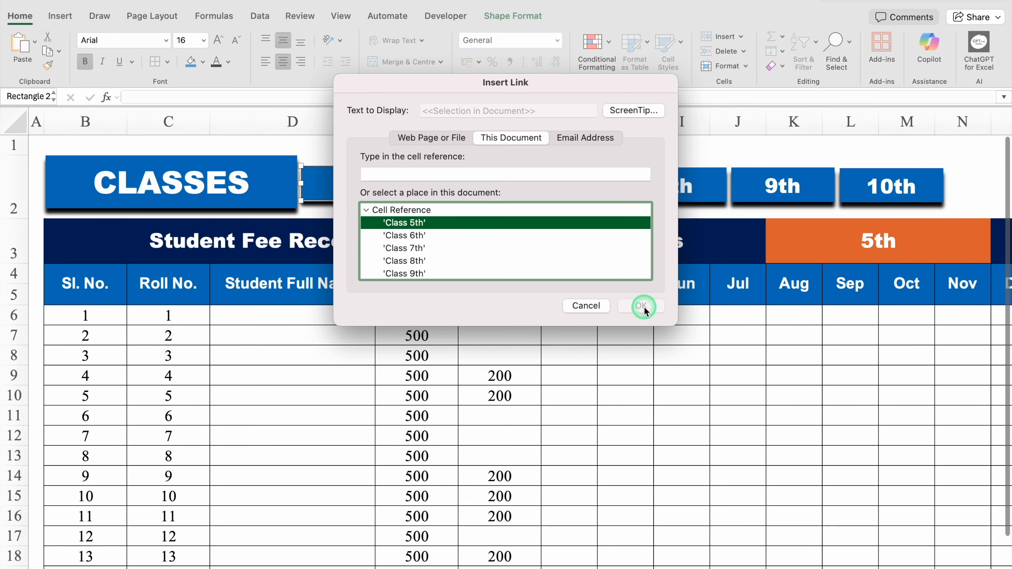
click(591, 307)
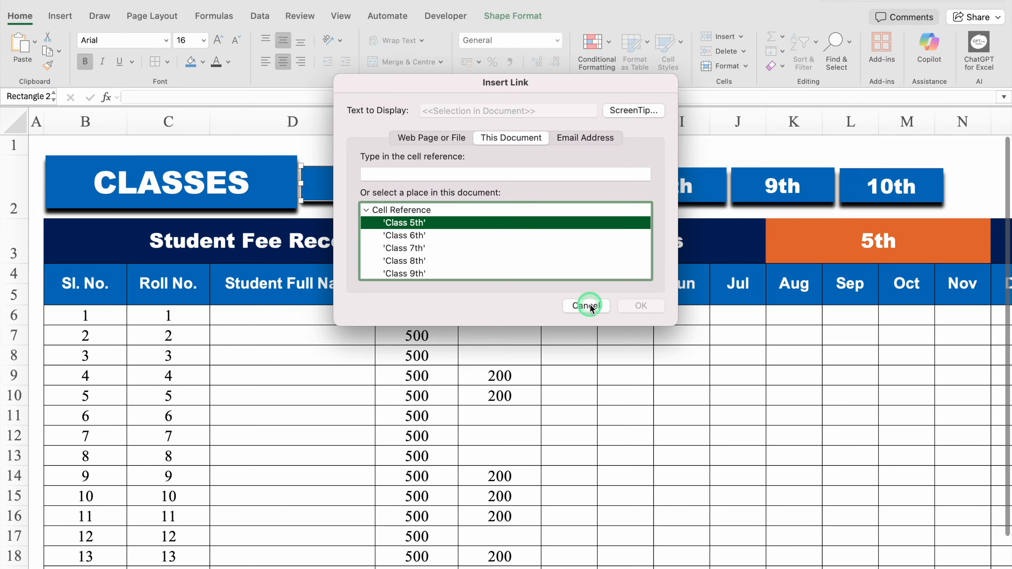
click(587, 305)
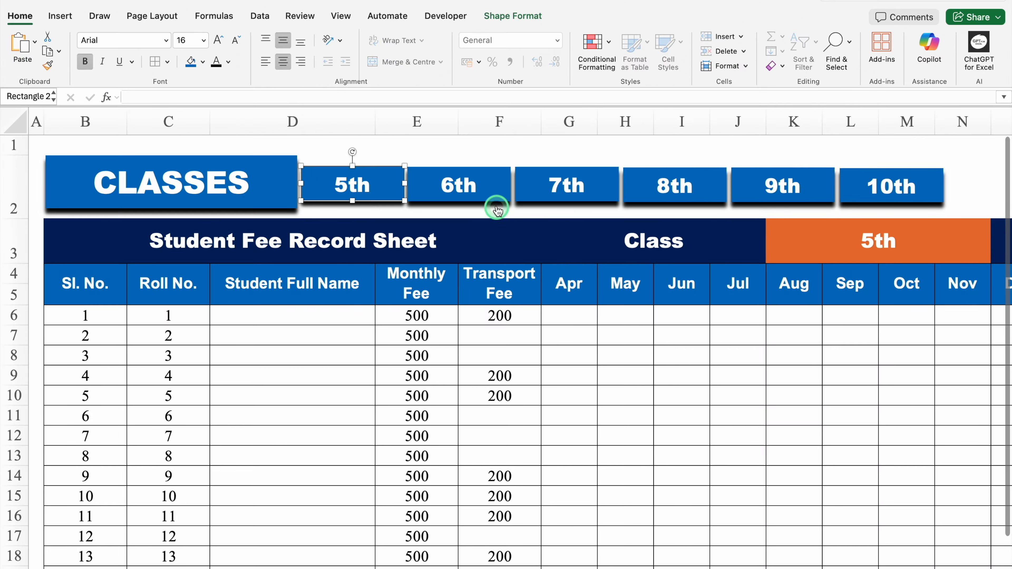
Step: Test the 6th shape's link and return to the Class 5th sheet
click(493, 199)
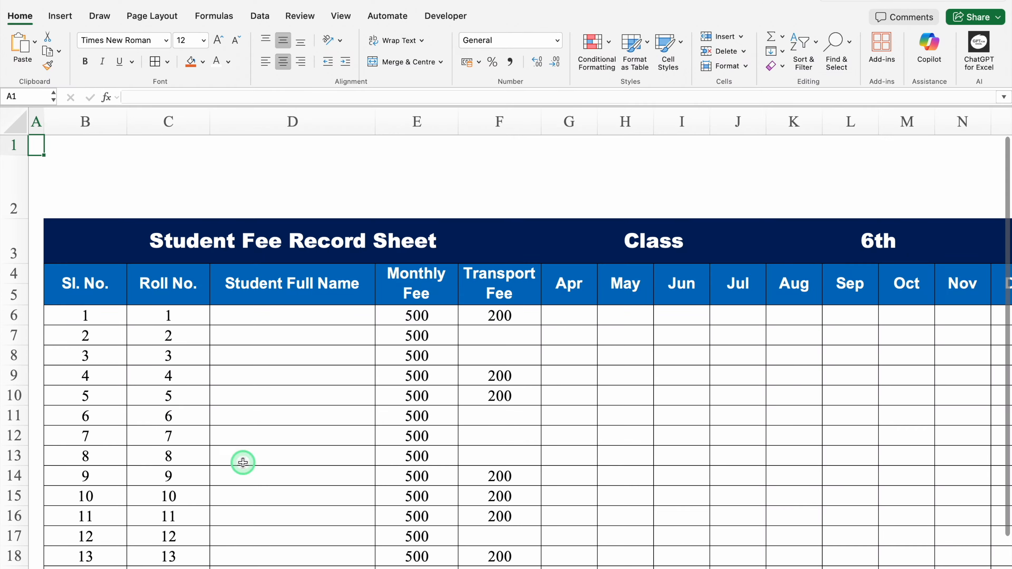
key(ctrl+Page_Up)
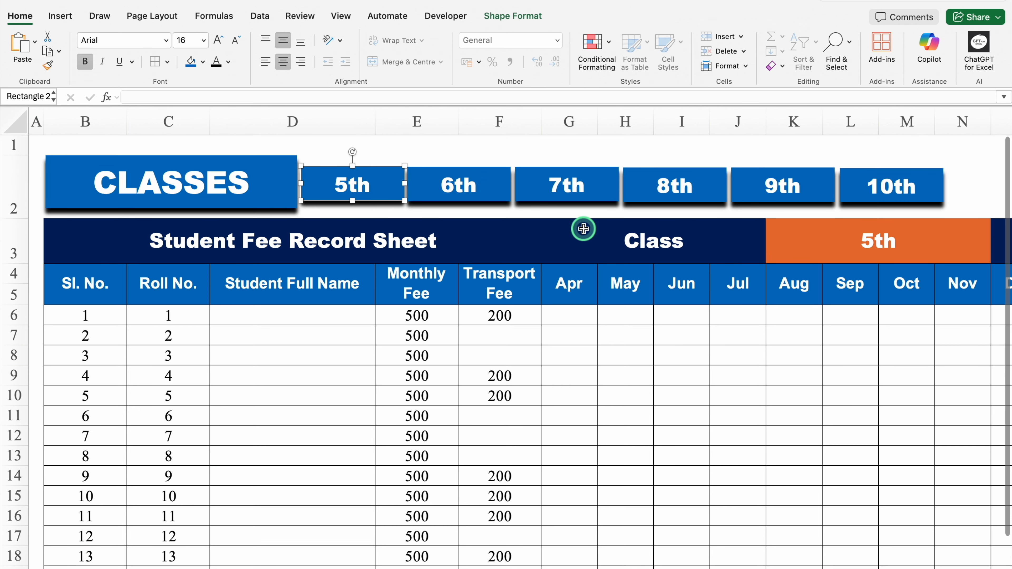
Step: Hyperlink the 7th shape to the Class 7th sheet in this document
click(590, 191)
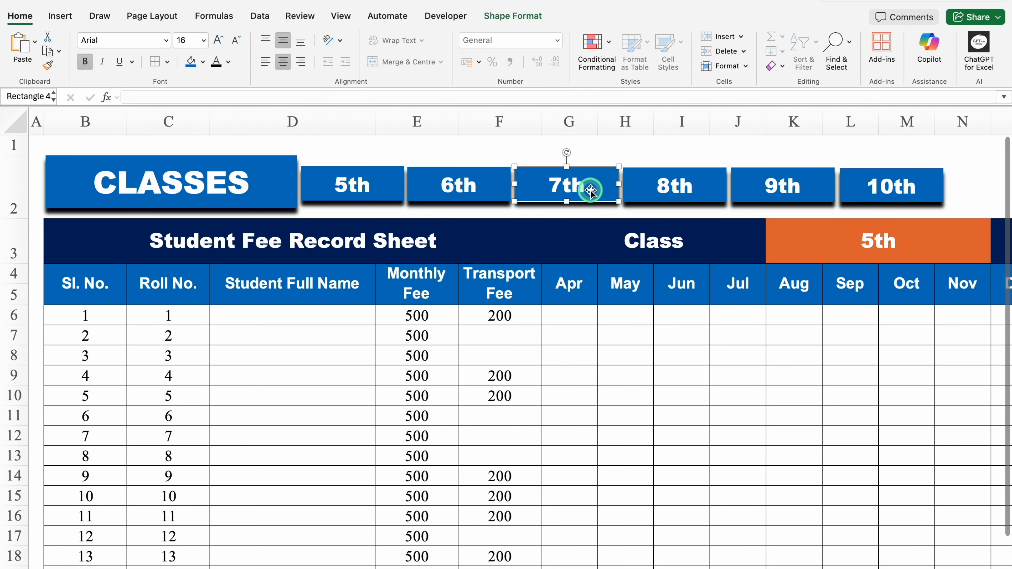
right_click(590, 191)
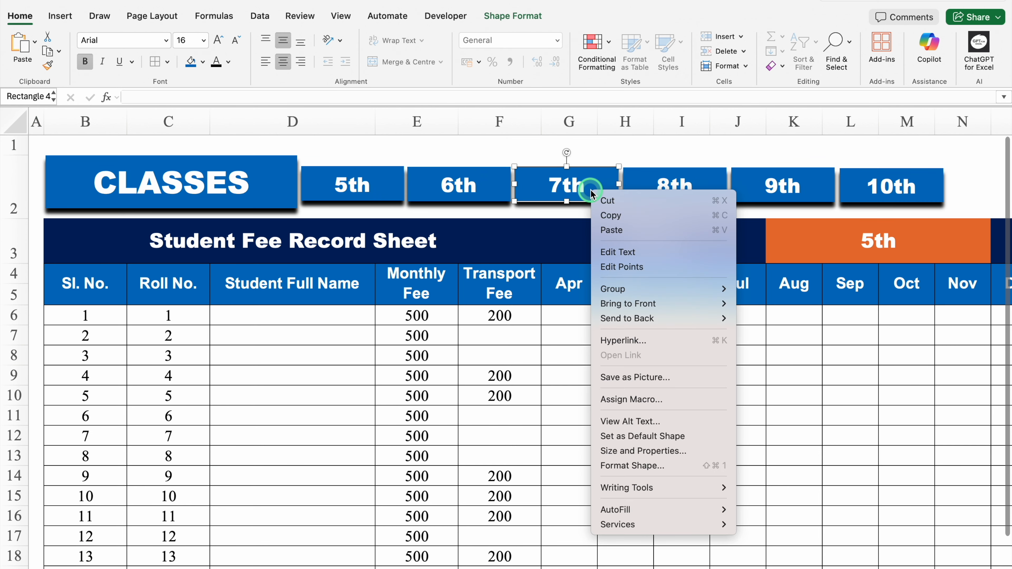
click(631, 346)
click(450, 247)
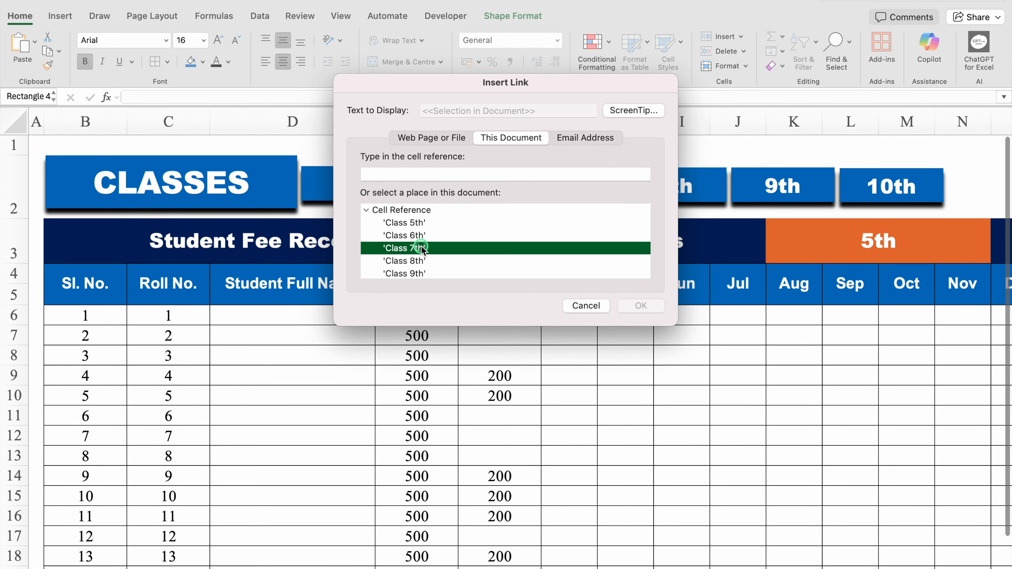
click(641, 306)
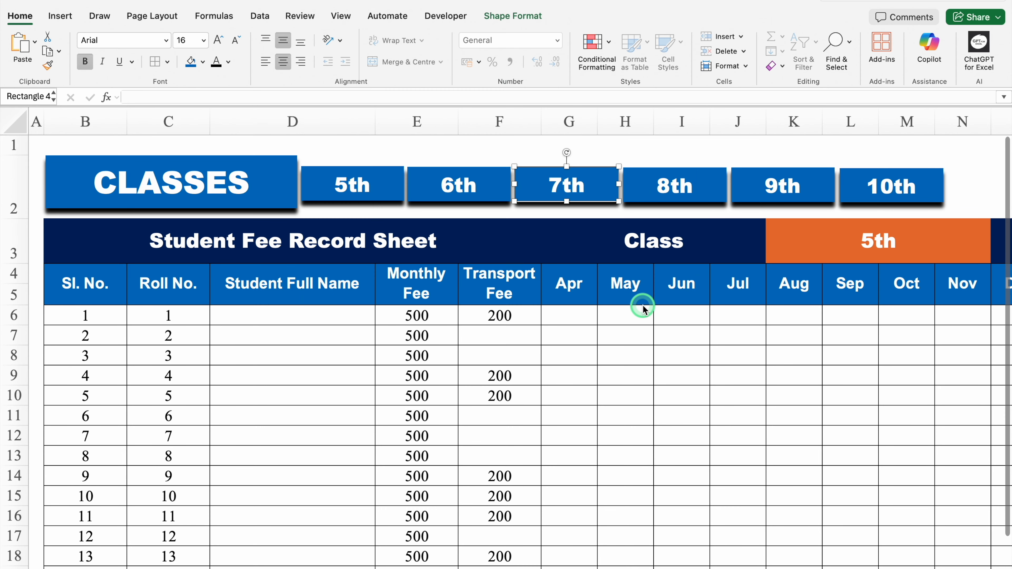
Step: Hyperlink the 8th shape to cell A1 of the Class 8th sheet in this document
click(699, 191)
right_click(699, 191)
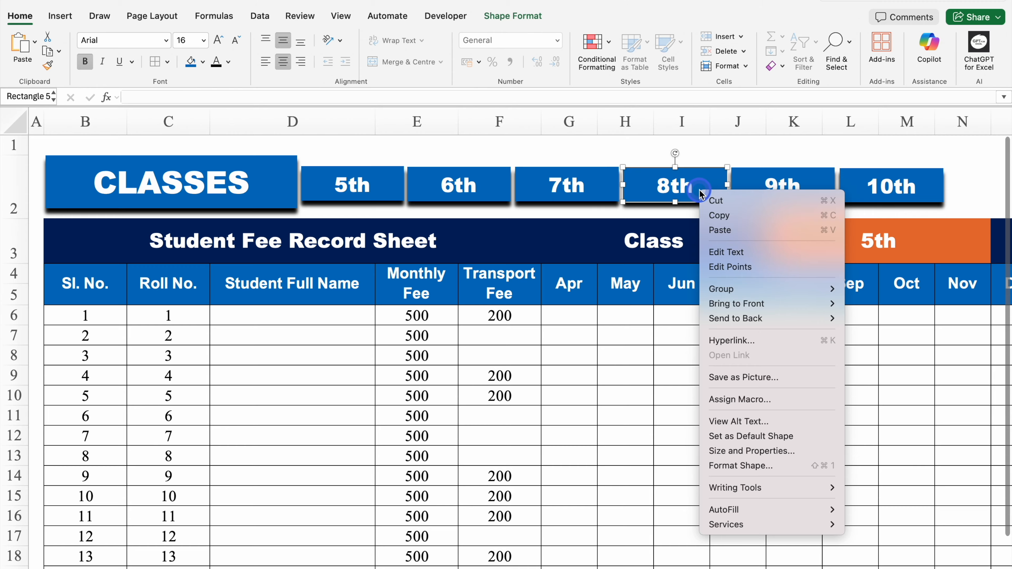
click(740, 340)
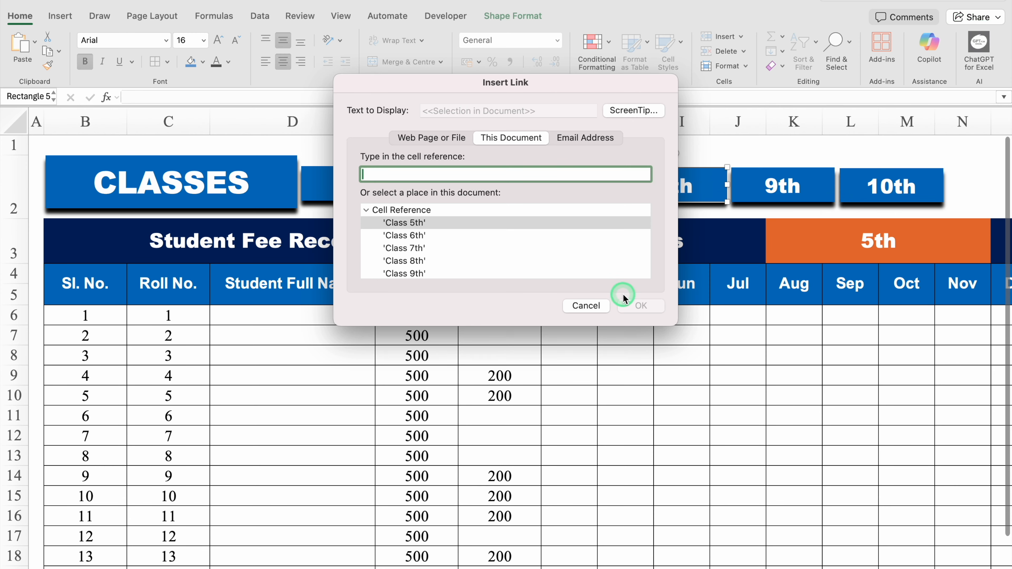
click(419, 261)
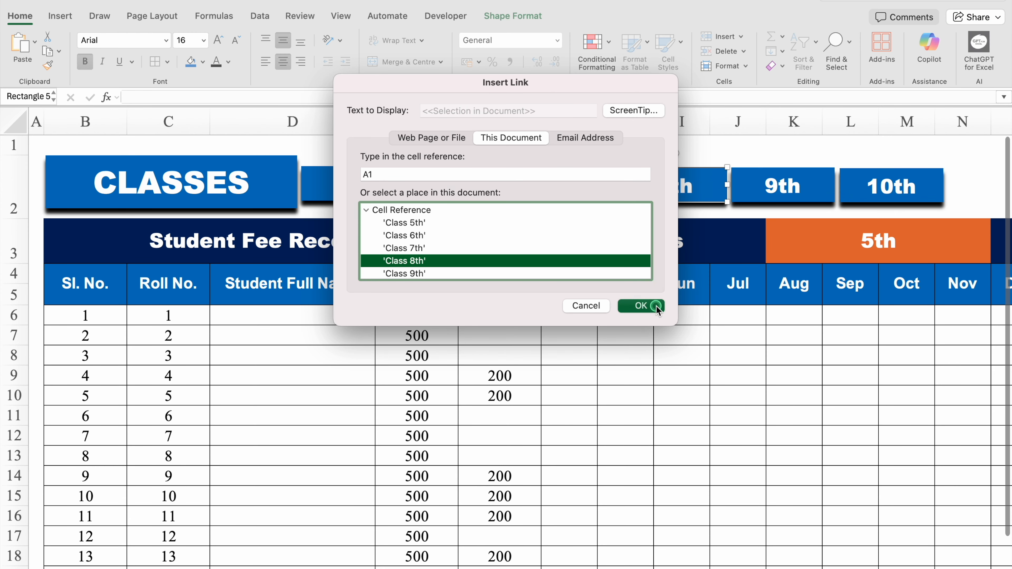
click(648, 305)
Step: Hyperlink the 9th shape to cell A1 of the Class 9th sheet in this document
click(814, 185)
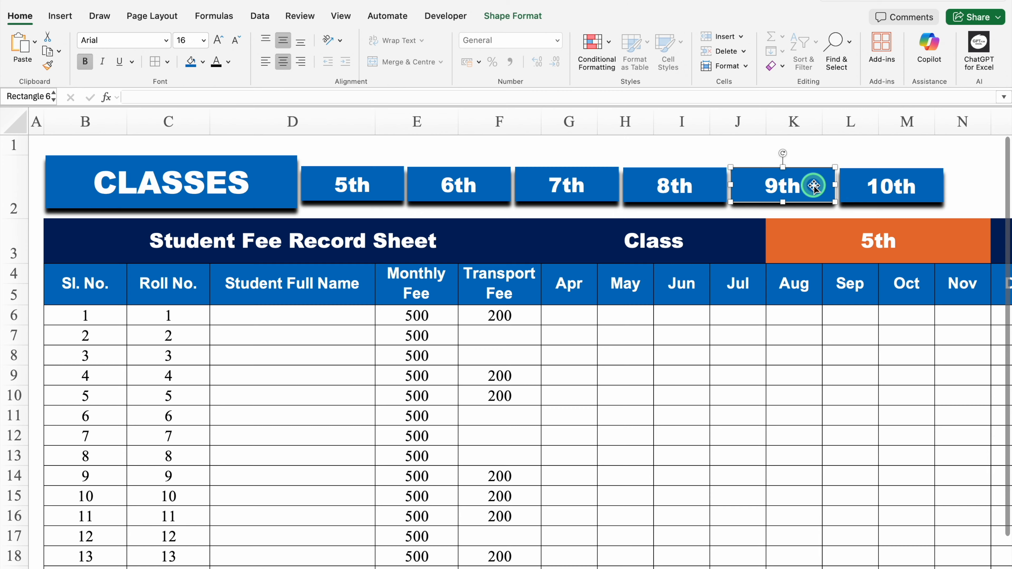
right_click(814, 186)
click(846, 336)
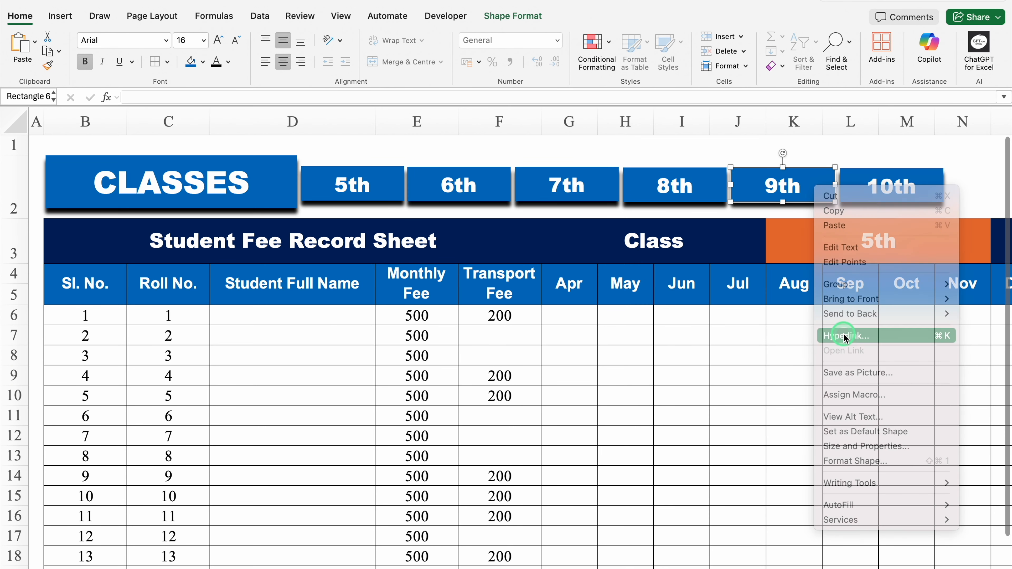
click(424, 272)
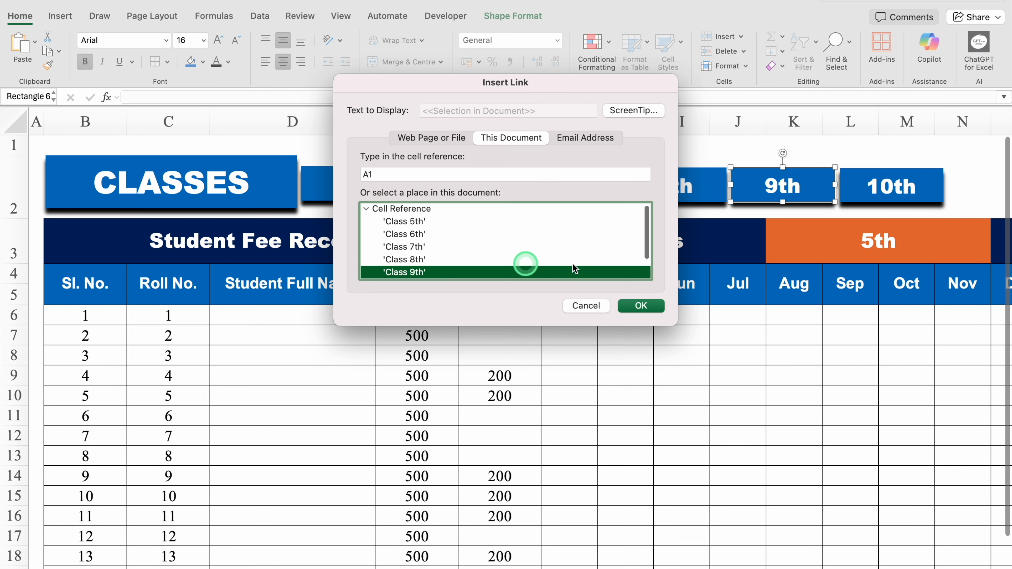
click(643, 306)
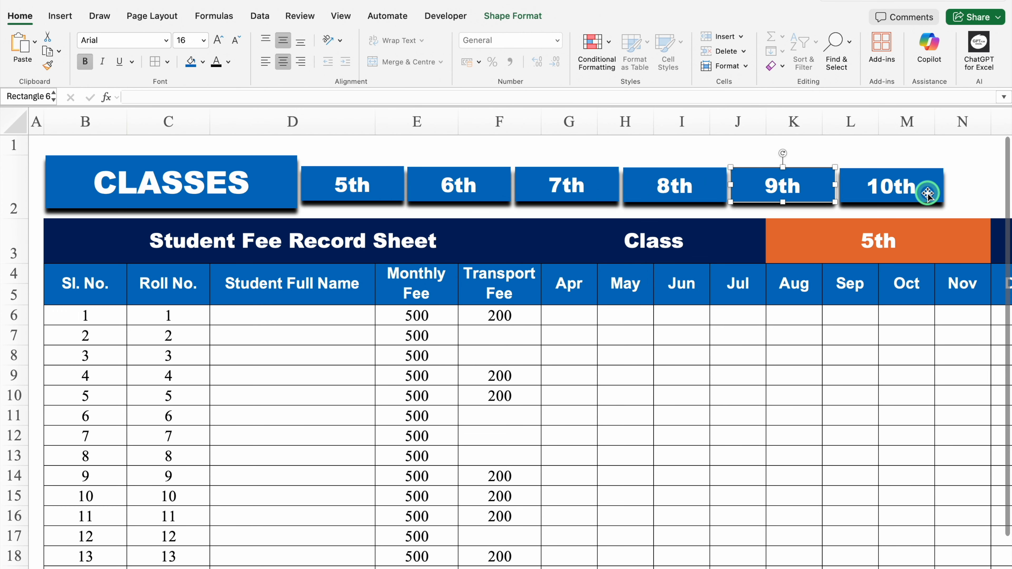
Step: Hyperlink the 10th shape to cell A1 of the Class 10th sheet in this document
click(928, 193)
right_click(928, 194)
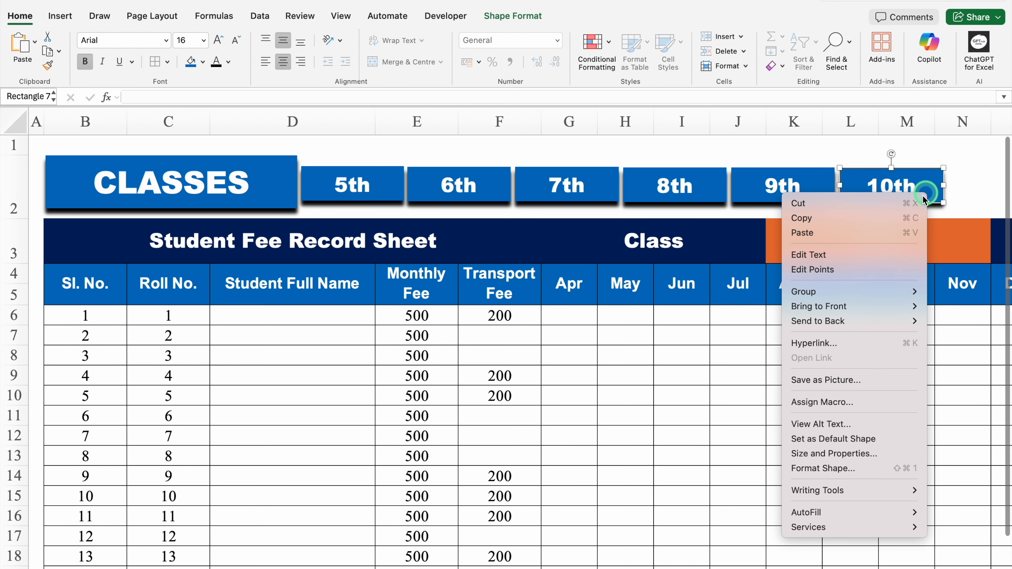
click(869, 340)
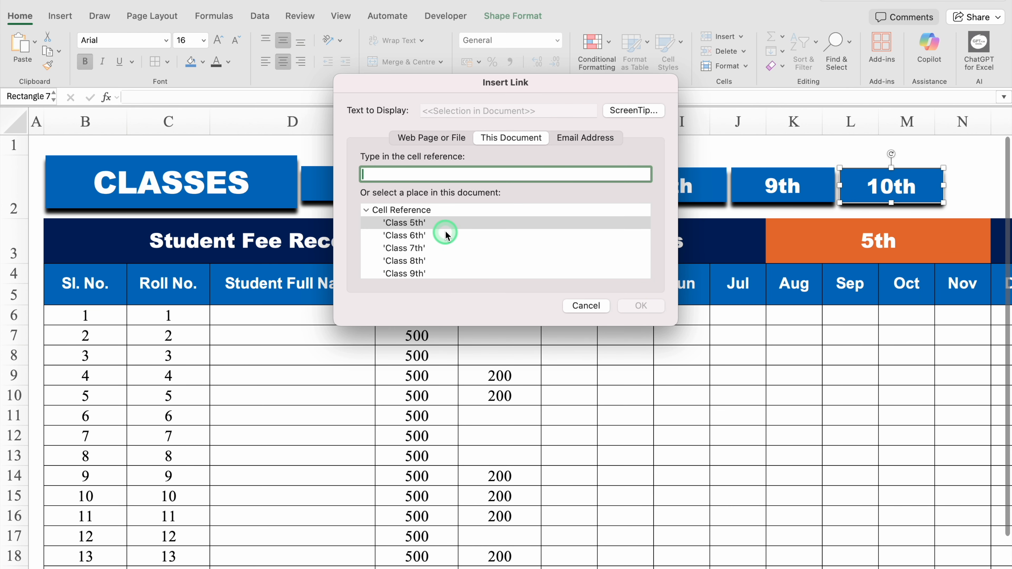
click(446, 262)
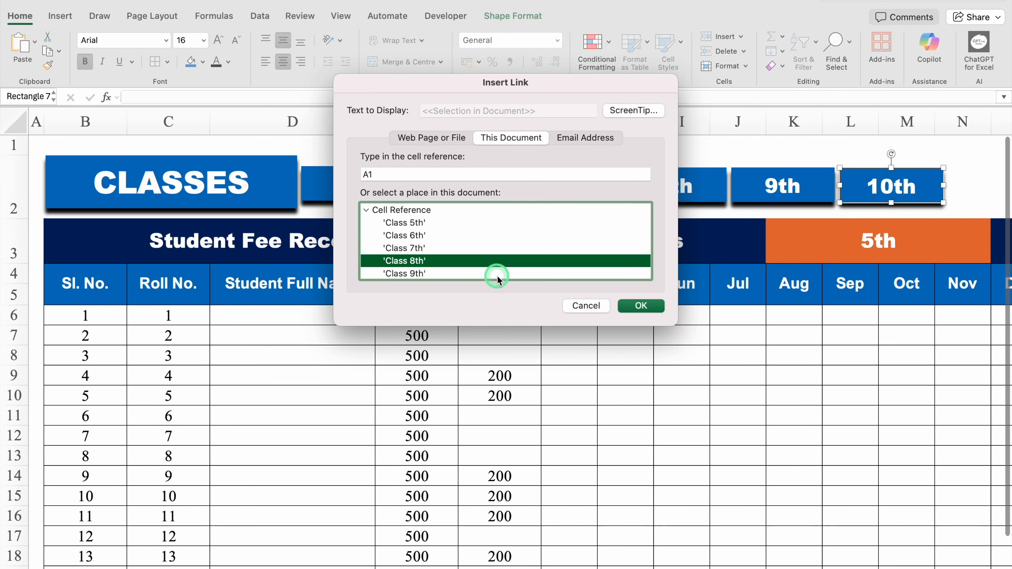
key(Down)
key(Down)
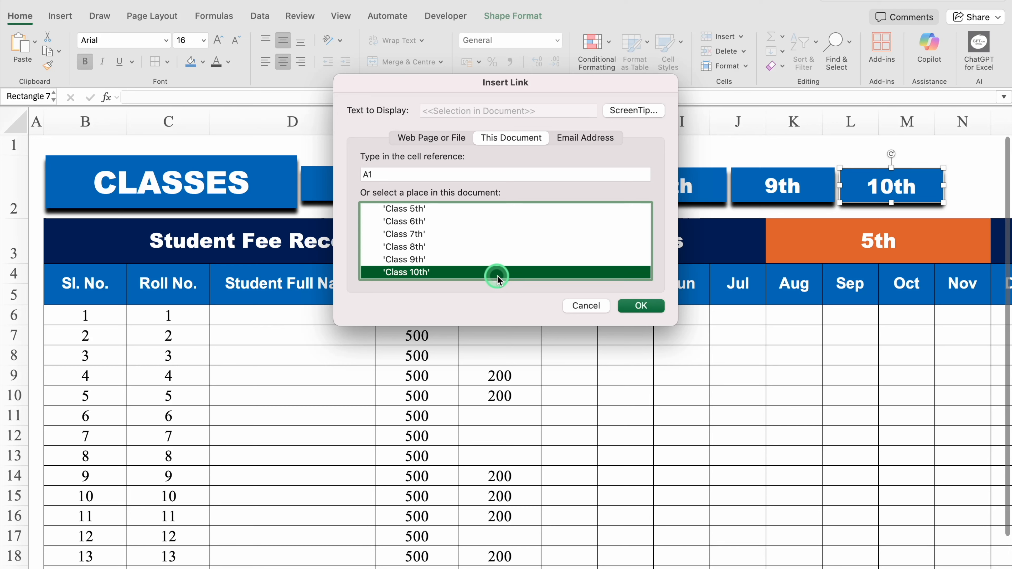
click(646, 309)
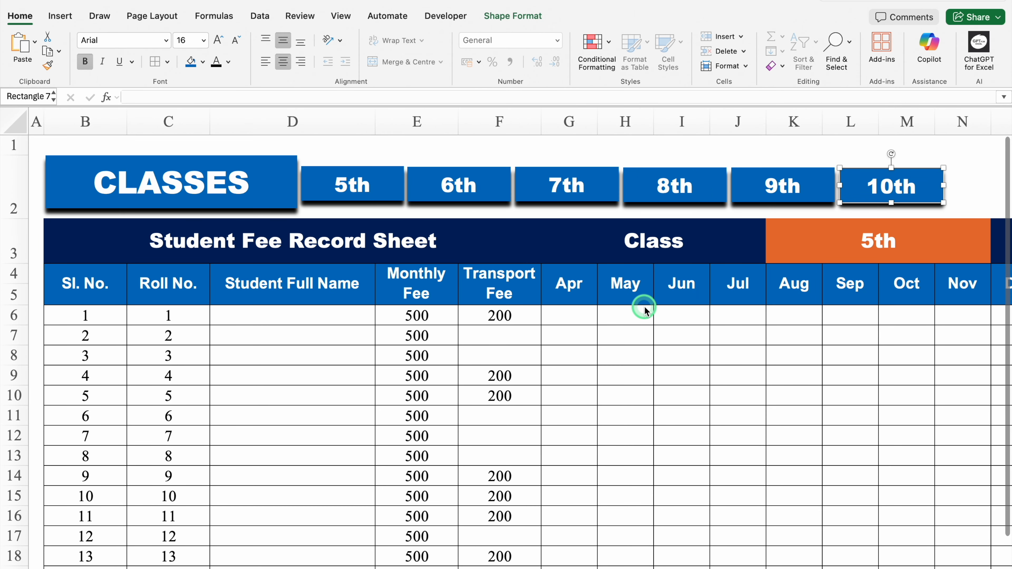
Step: Cut the CLASSES banner and all class shapes from the Class 5th sheet and paste them at B2 of the Class 6th sheet
click(269, 187)
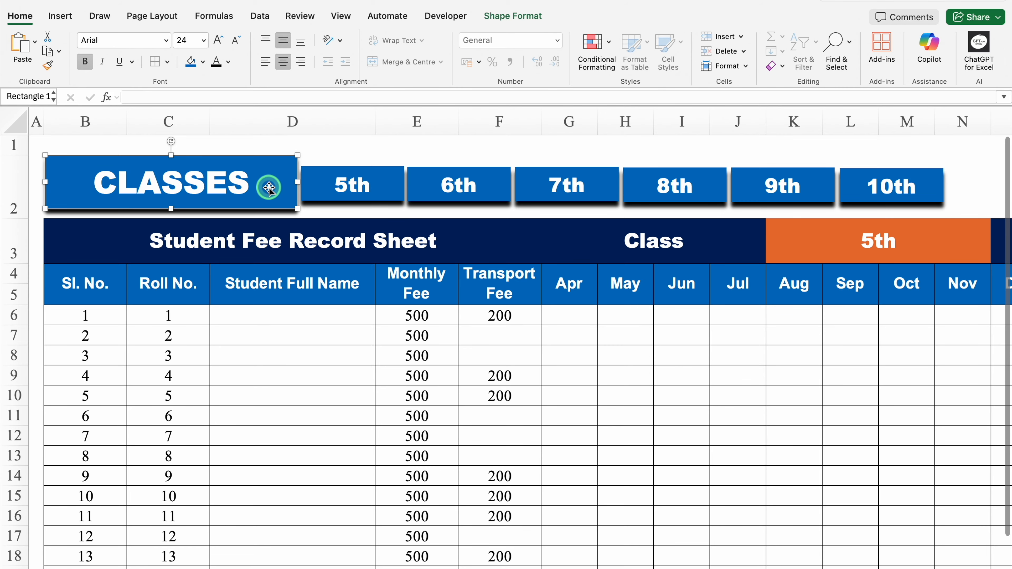
key(super+a)
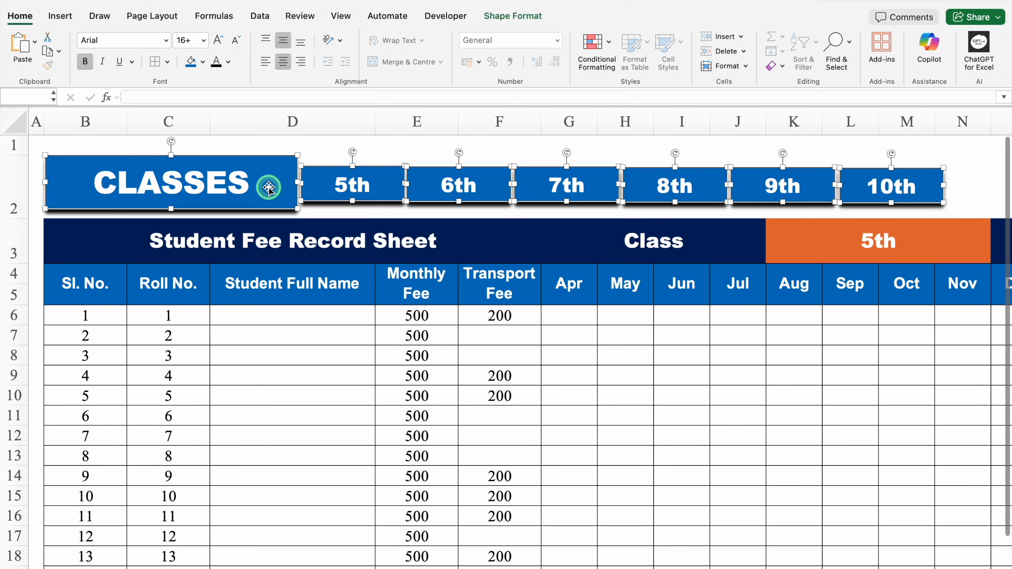
key(Delete)
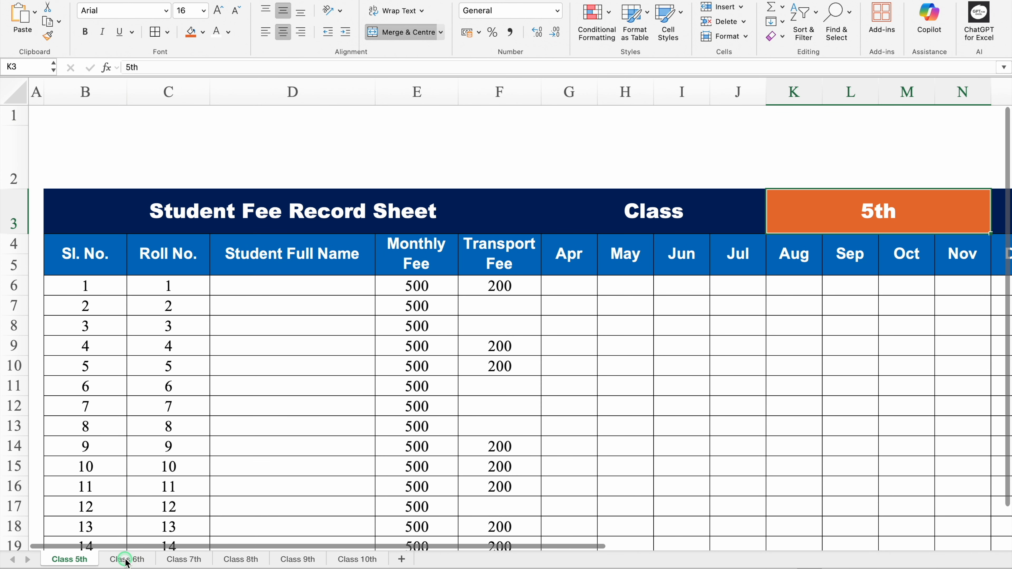
click(127, 560)
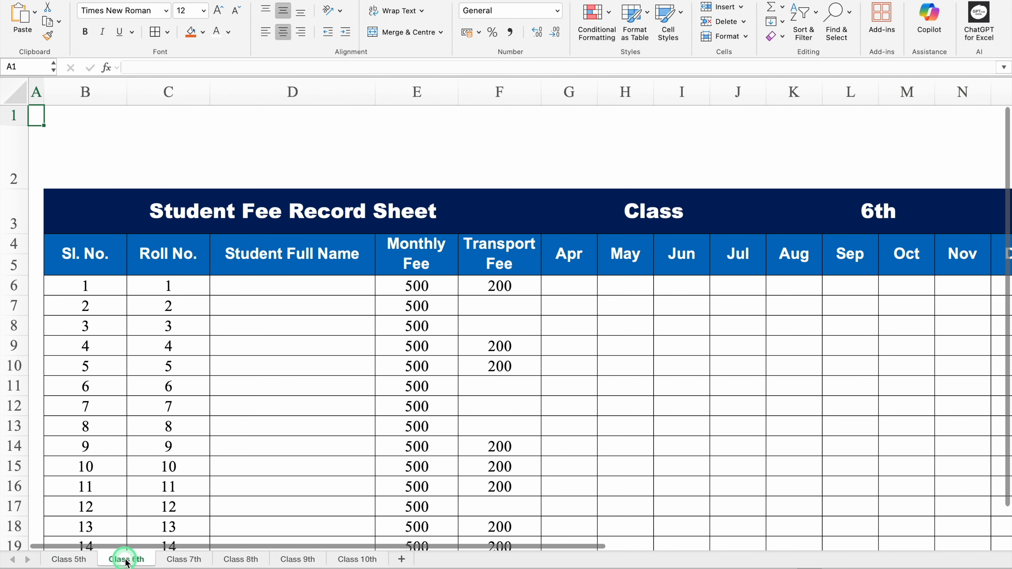
click(76, 153)
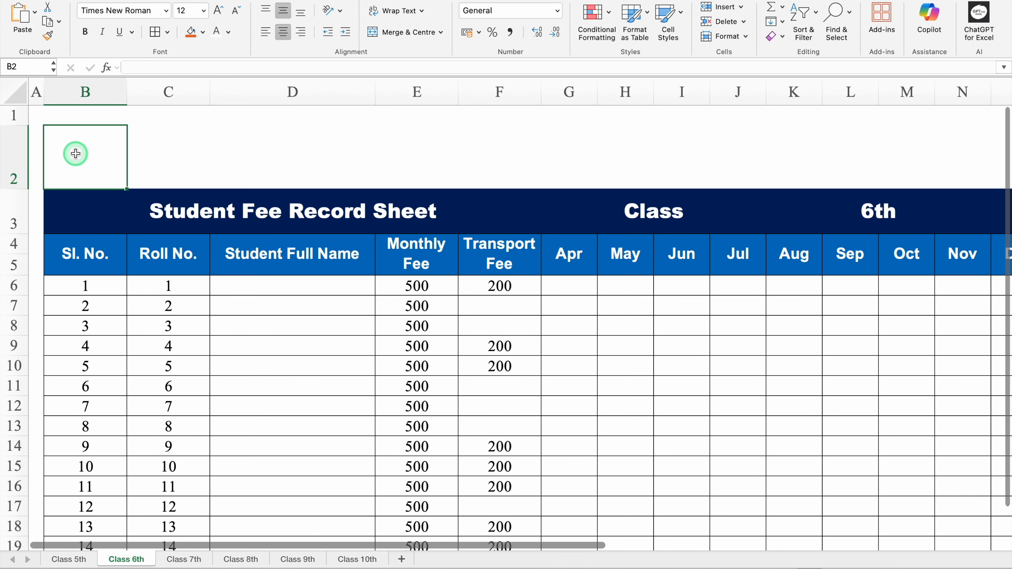
key(super+v)
click(307, 206)
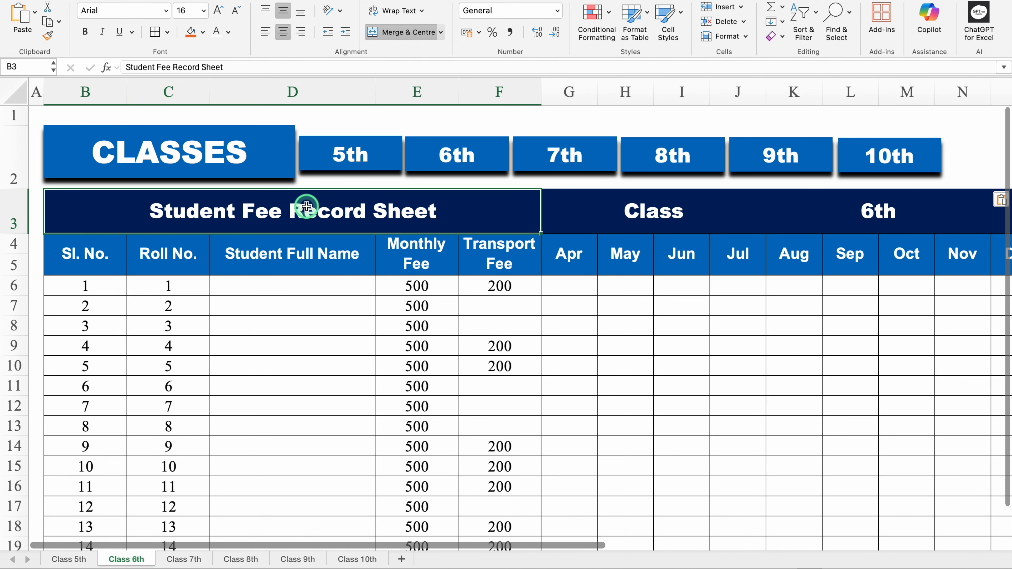
Step: Hyperlink the 5th shape on the Class 6th sheet to cell A1 of the Class 5th sheet in this document
click(383, 153)
right_click(383, 152)
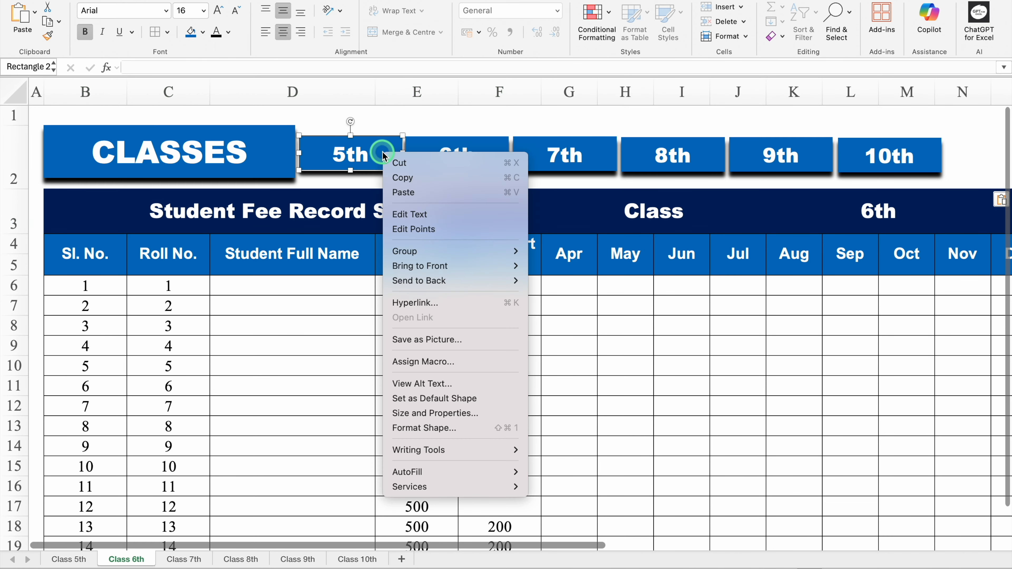
click(416, 305)
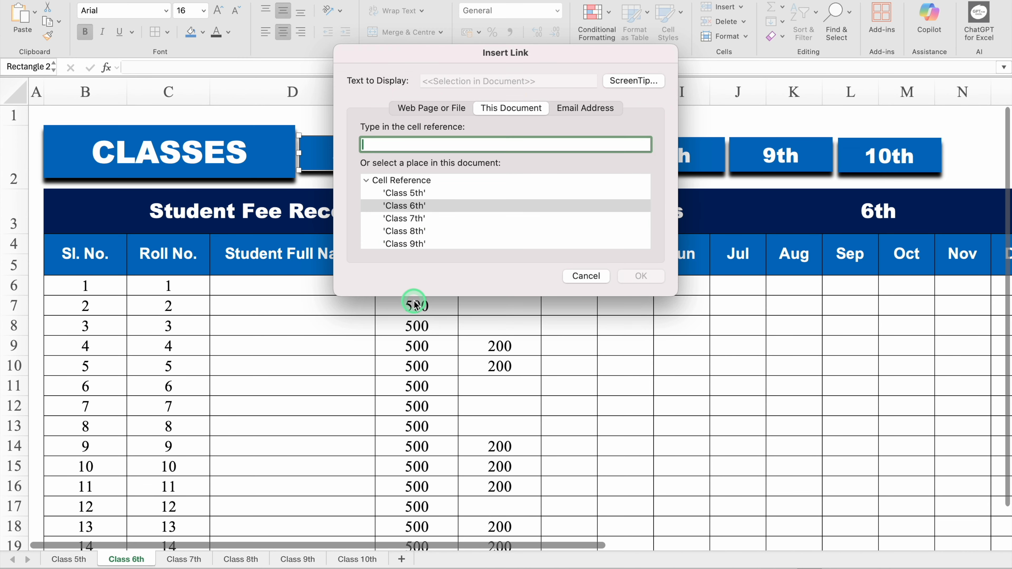
click(414, 194)
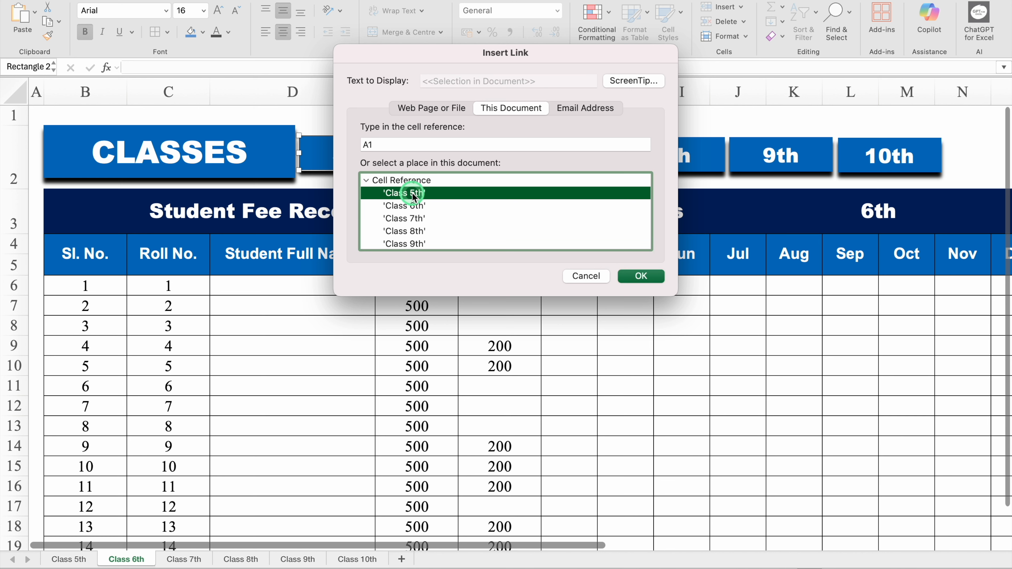
click(635, 272)
click(412, 200)
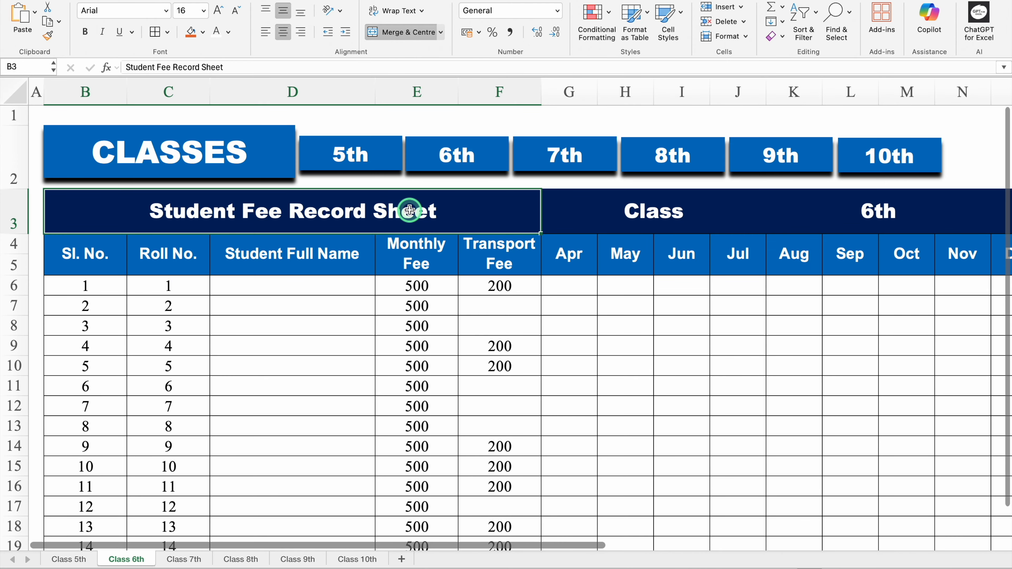
Step: Copy the CLASSES banner and all class shapes from the Class 6th sheet to cell B2 of the Class 5th sheet
click(272, 160)
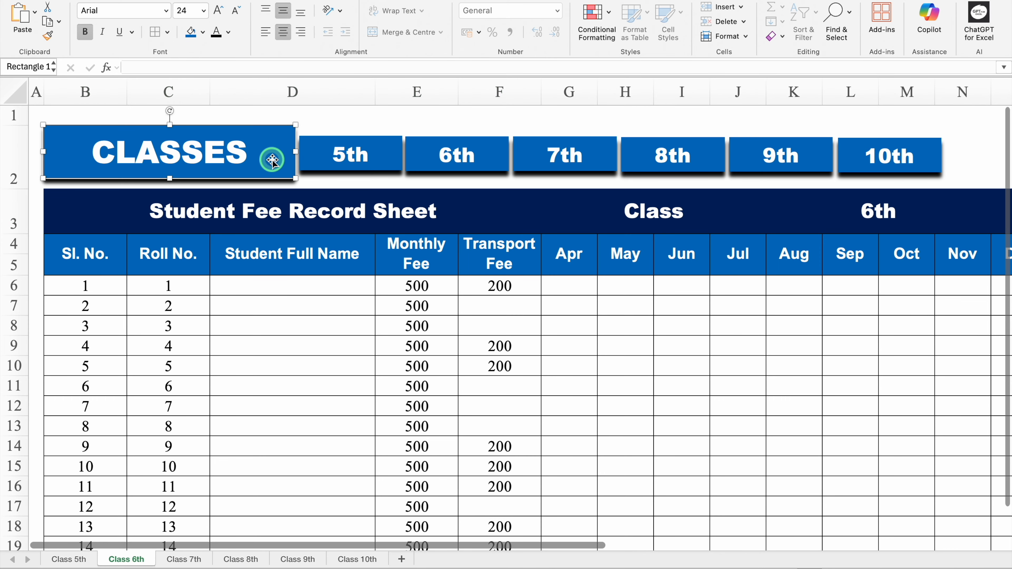
key(super+a)
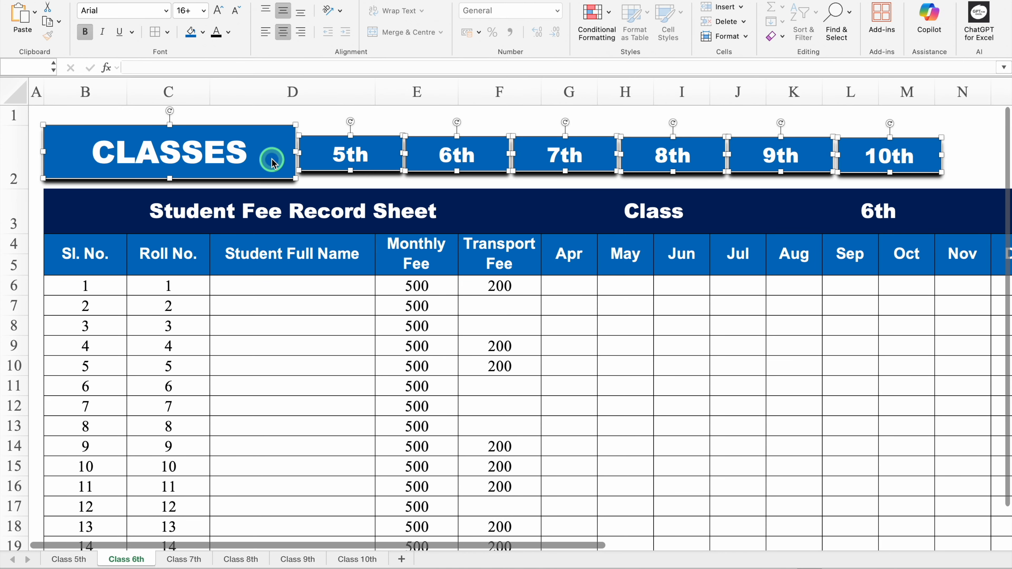
click(283, 203)
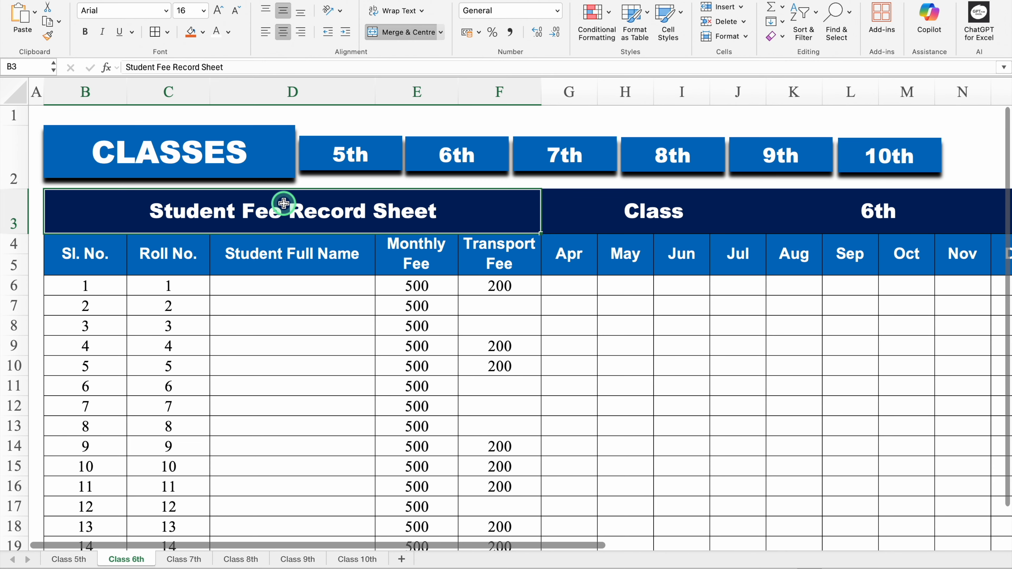
click(345, 154)
click(95, 156)
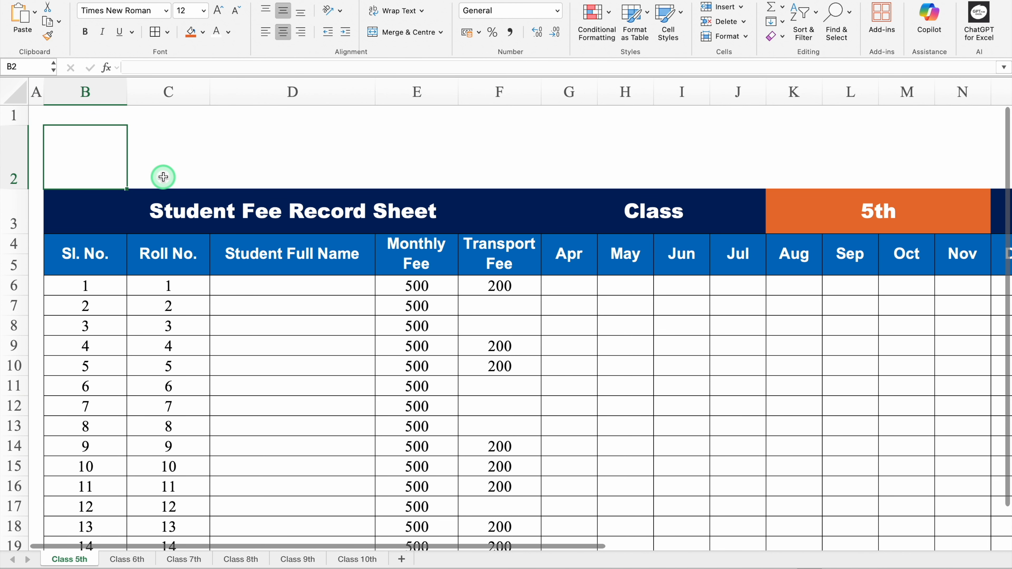
key(ctrl+v)
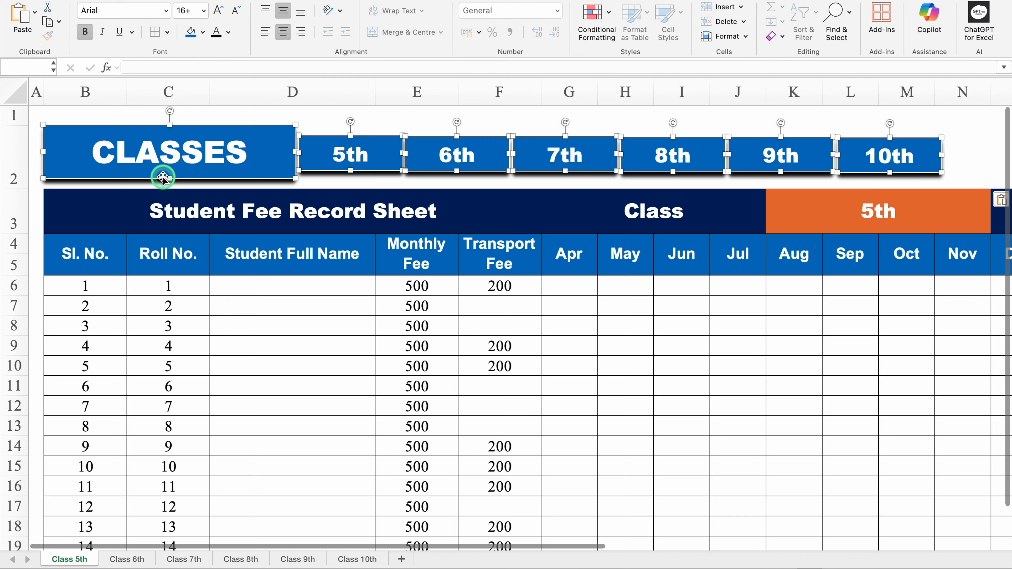
click(176, 204)
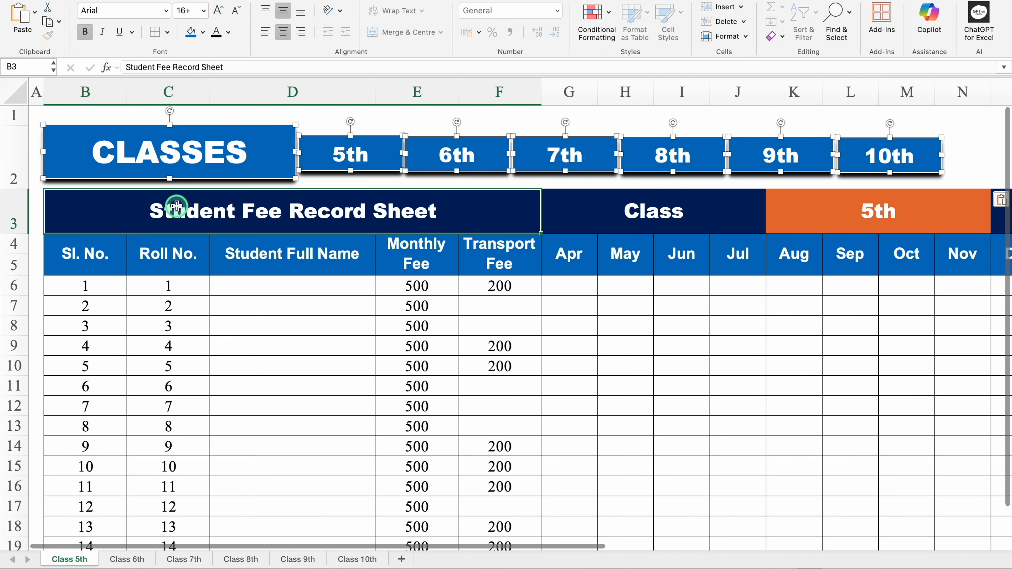
Step: Follow the 6th and 7th shape links and paste the copied navigation shapes at B2 of the Class 7th sheet
click(446, 158)
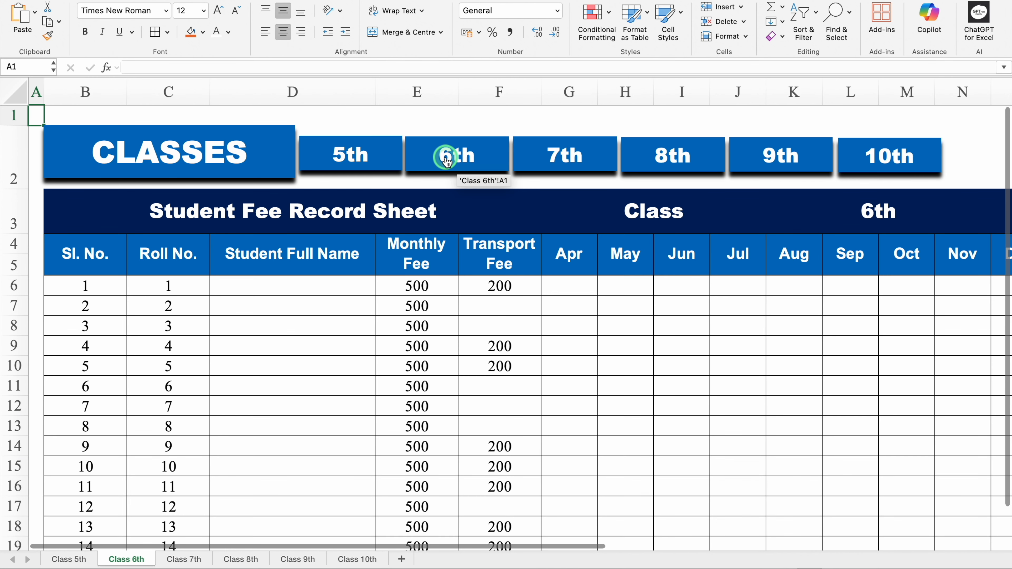
click(536, 152)
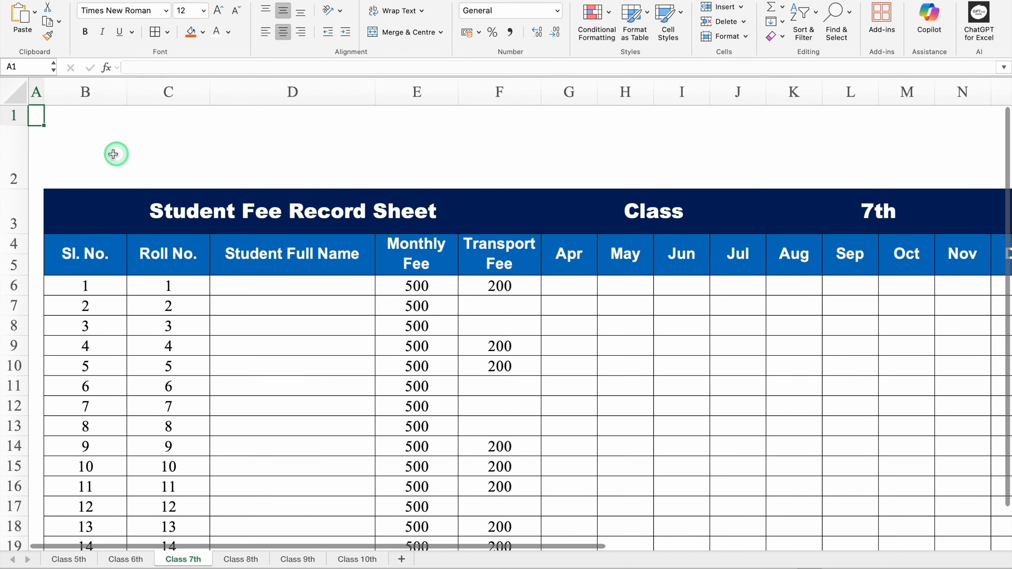
click(89, 155)
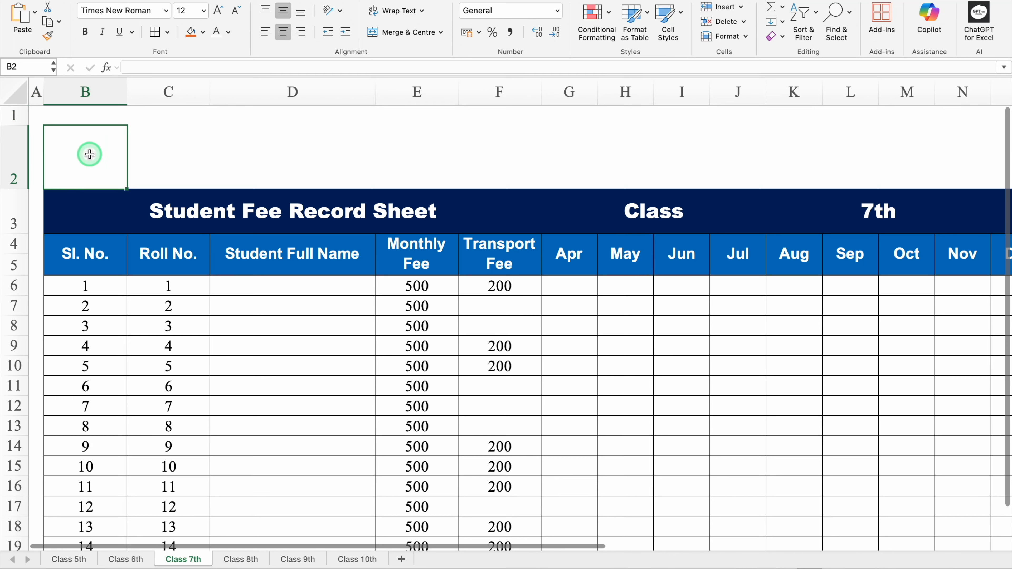
key(super+v)
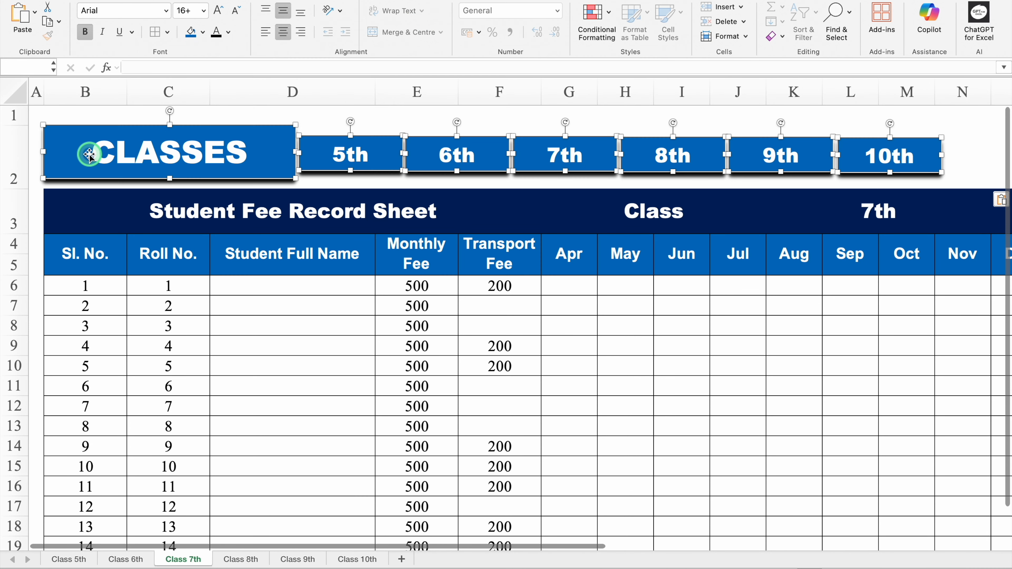
click(369, 206)
click(394, 212)
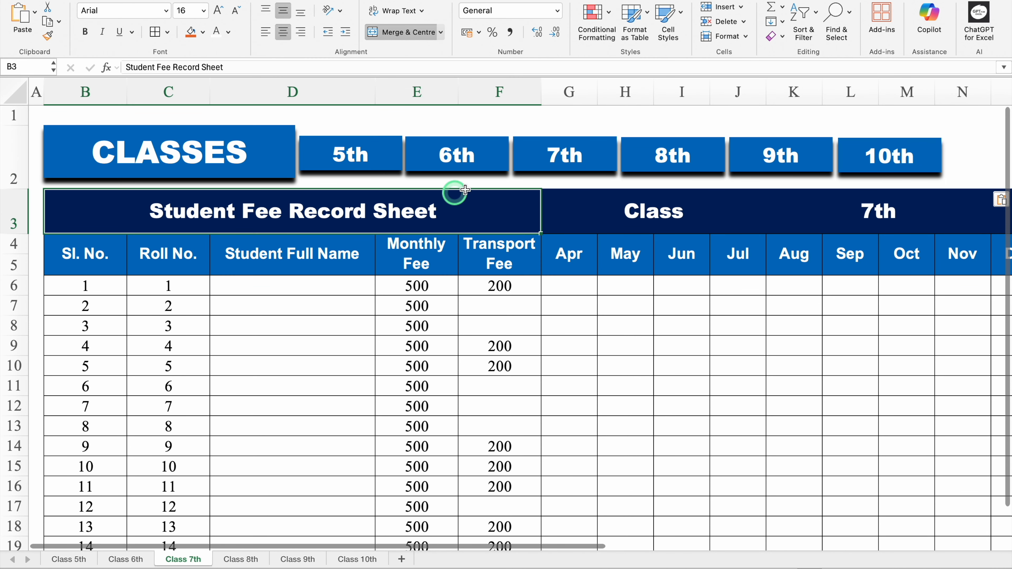
Step: Follow the 8th shape's link and paste the copied navigation shapes at cell B2 of the Class 8th sheet
click(671, 154)
click(93, 157)
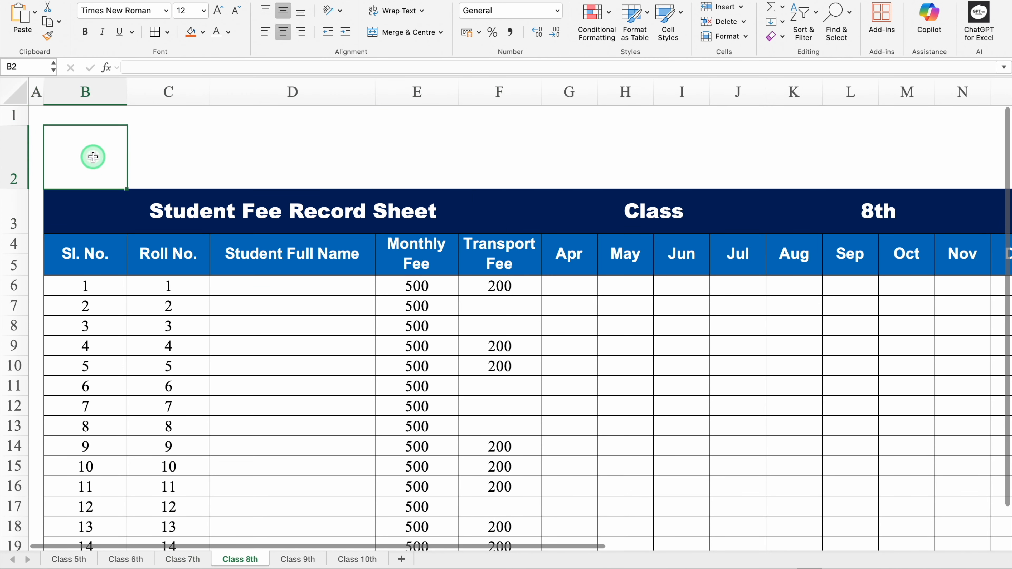
key(super+v)
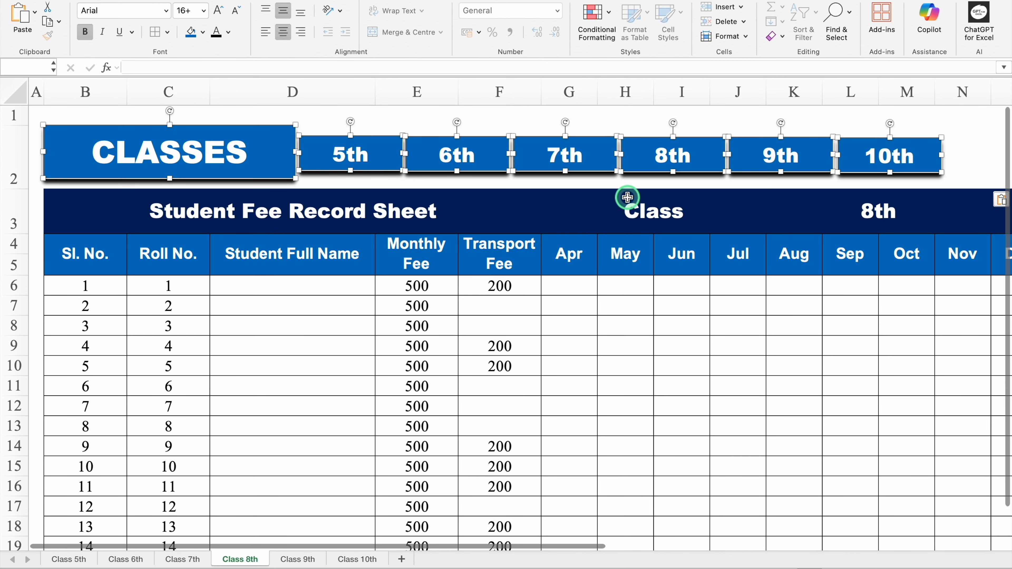
click(674, 212)
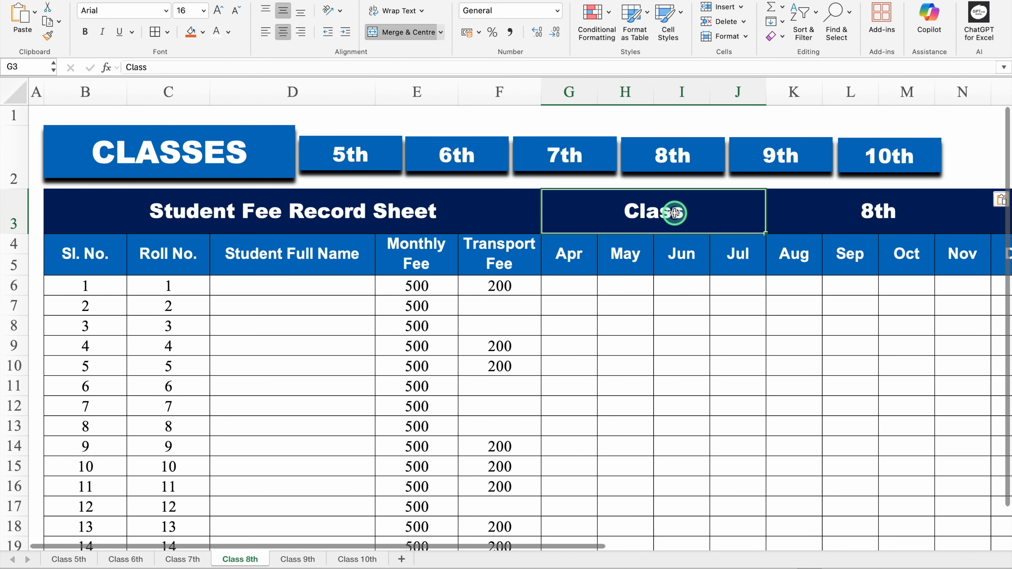
Step: Follow the 9th shape's link and paste the copied navigation shapes at cell B2 of the Class 9th sheet
click(780, 155)
click(89, 159)
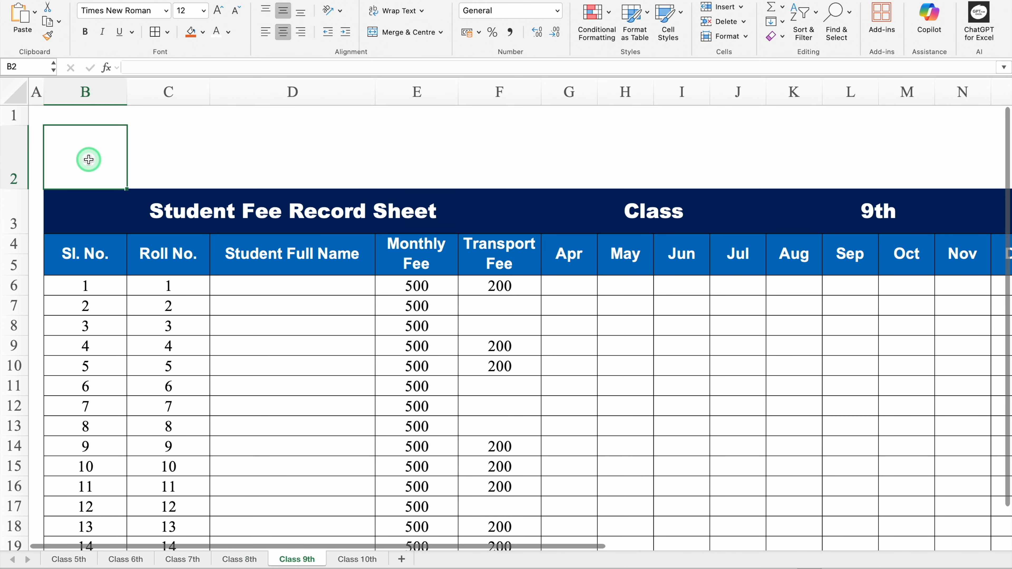
key(super+v)
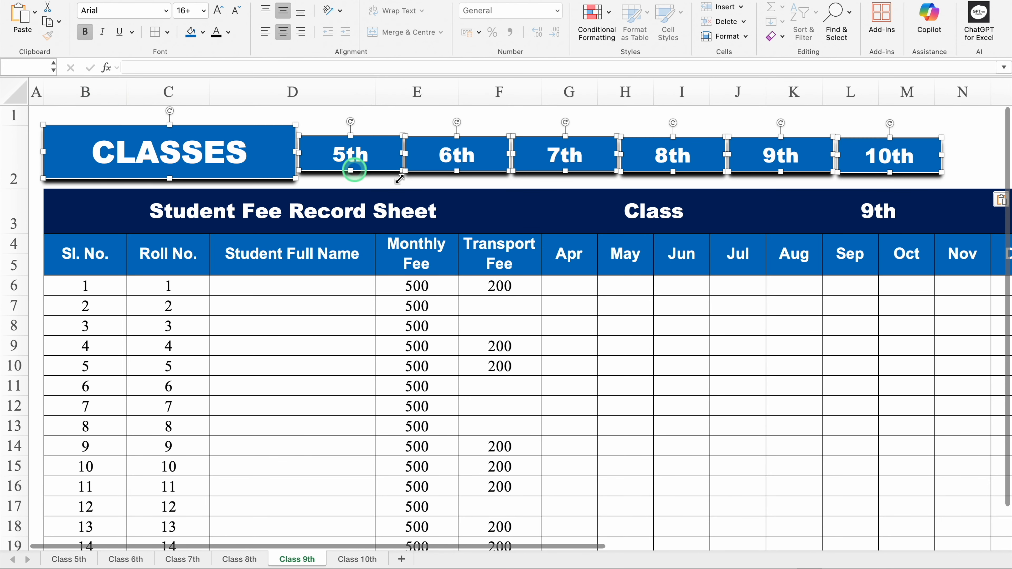
click(513, 210)
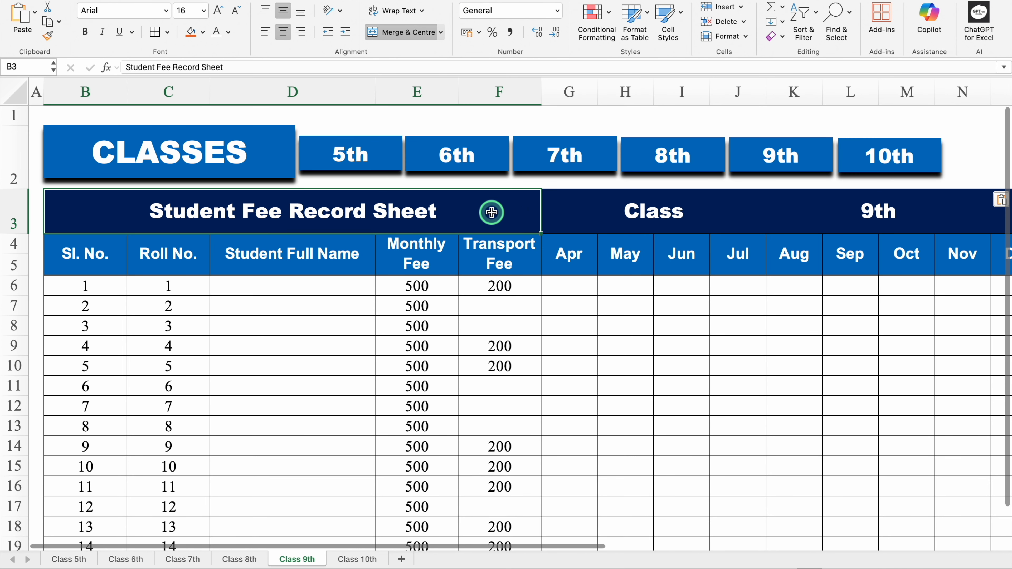
Step: Follow the 10th shape's link and paste the copied navigation shapes at cell B2 of the Class 10th sheet
click(883, 161)
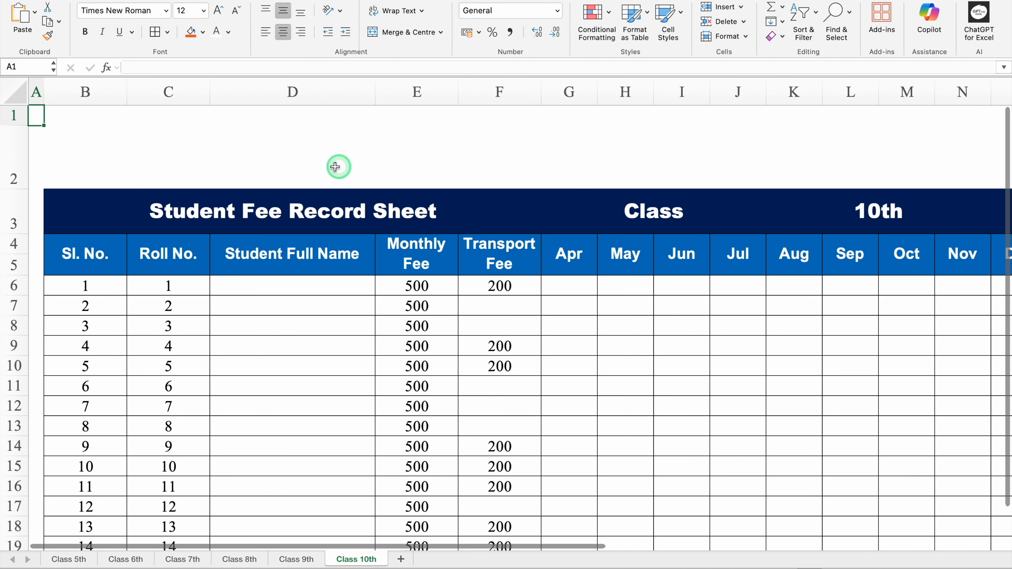
click(89, 154)
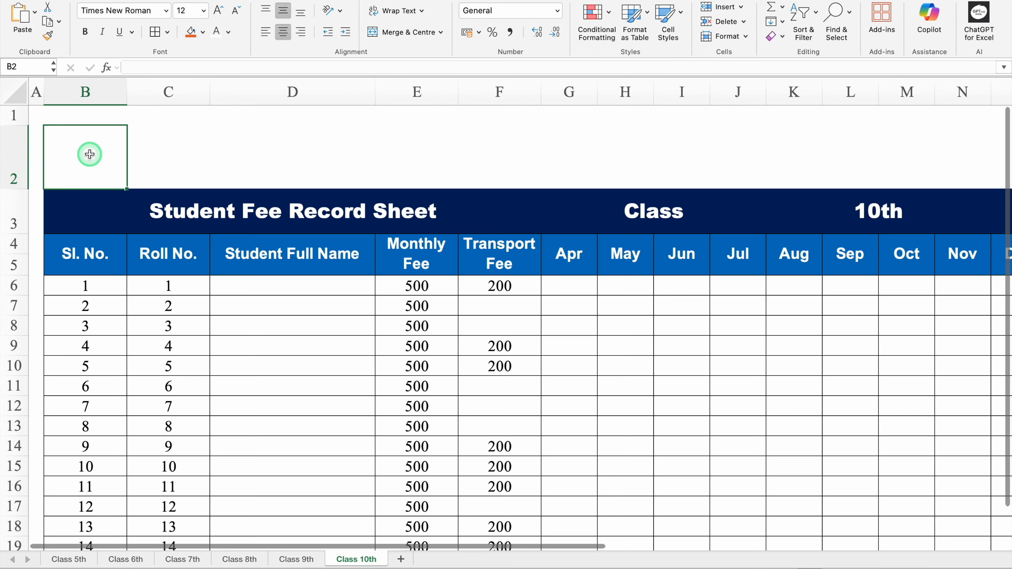
key(super+v)
click(539, 208)
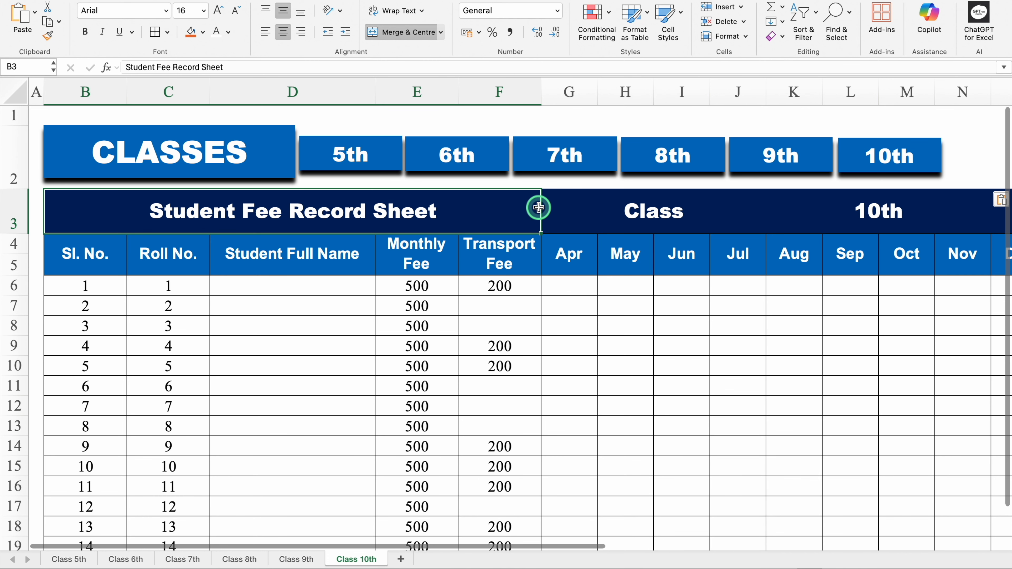
Step: Fill the merged class cell K3 and the 10th shape on the Class 10th sheet with standard purple
click(865, 214)
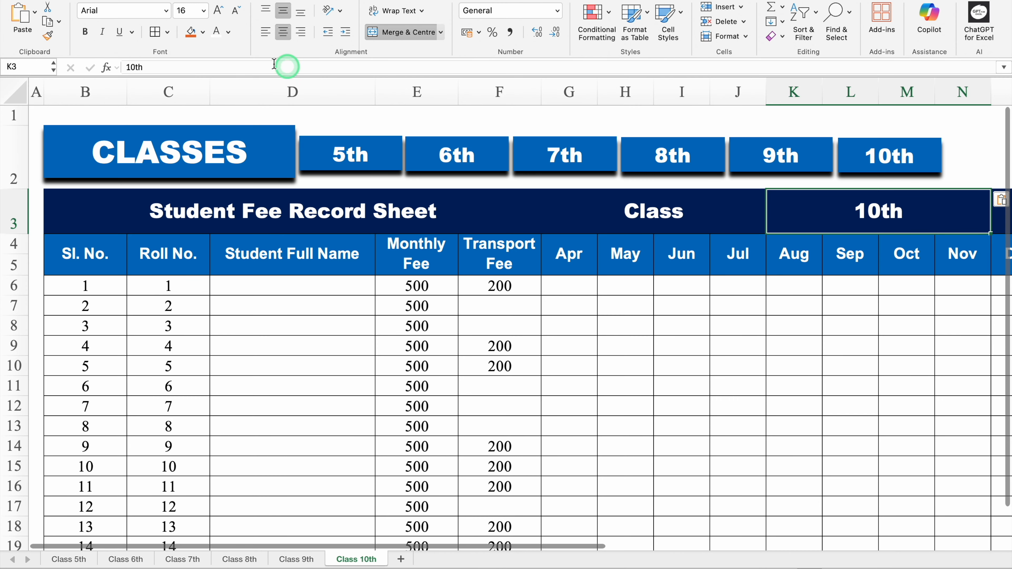
click(203, 33)
click(303, 184)
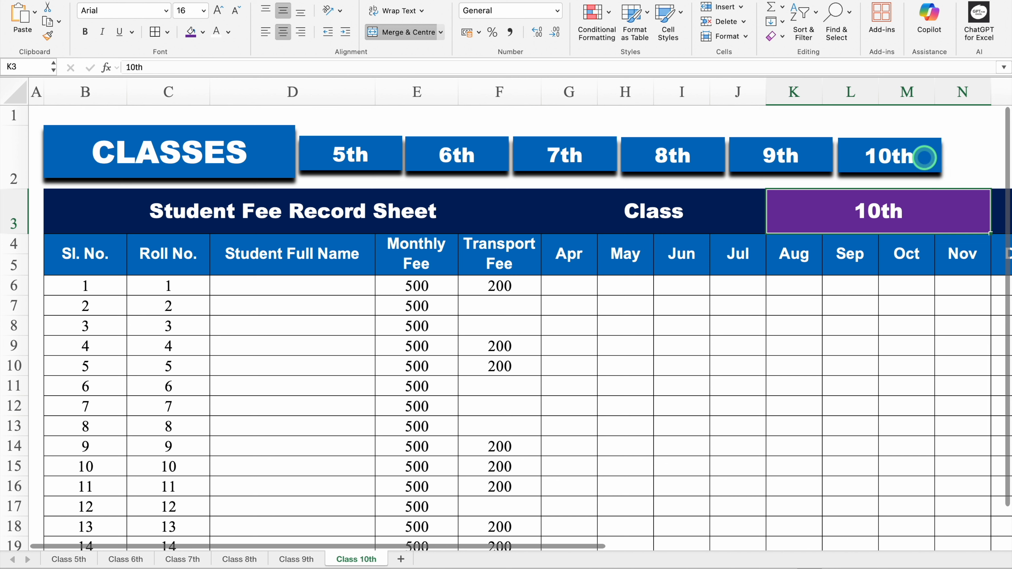
ctrl+click(924, 157)
click(203, 32)
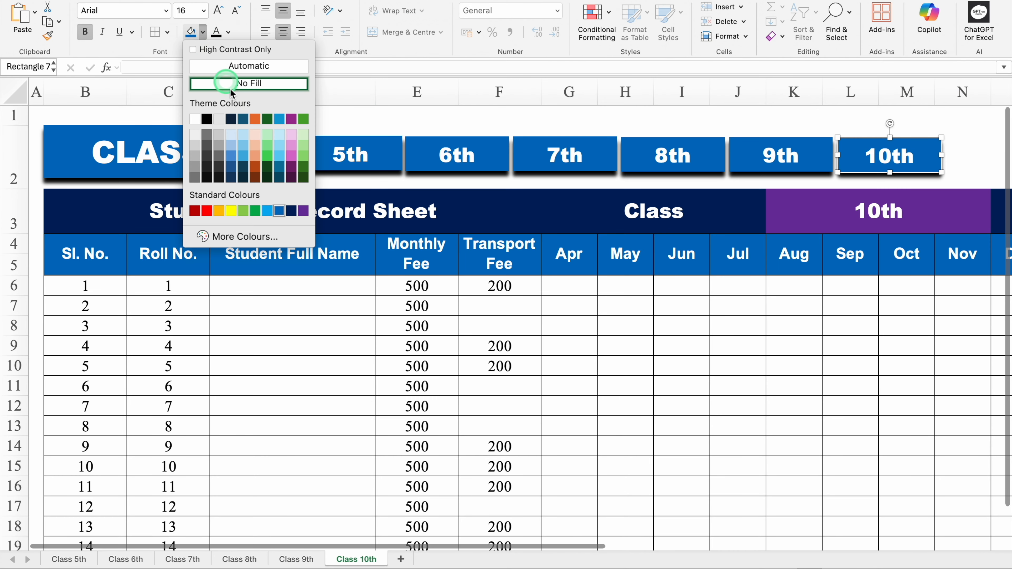
click(304, 210)
click(818, 217)
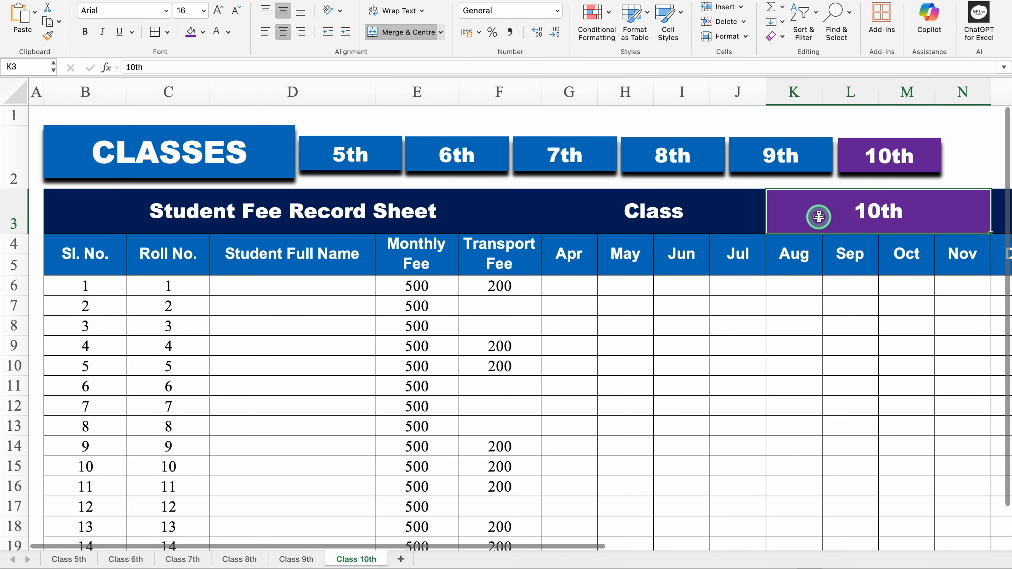
Step: Follow the 9th shape's link and give the merged class cell K3 a standard yellow fill with black text
click(807, 157)
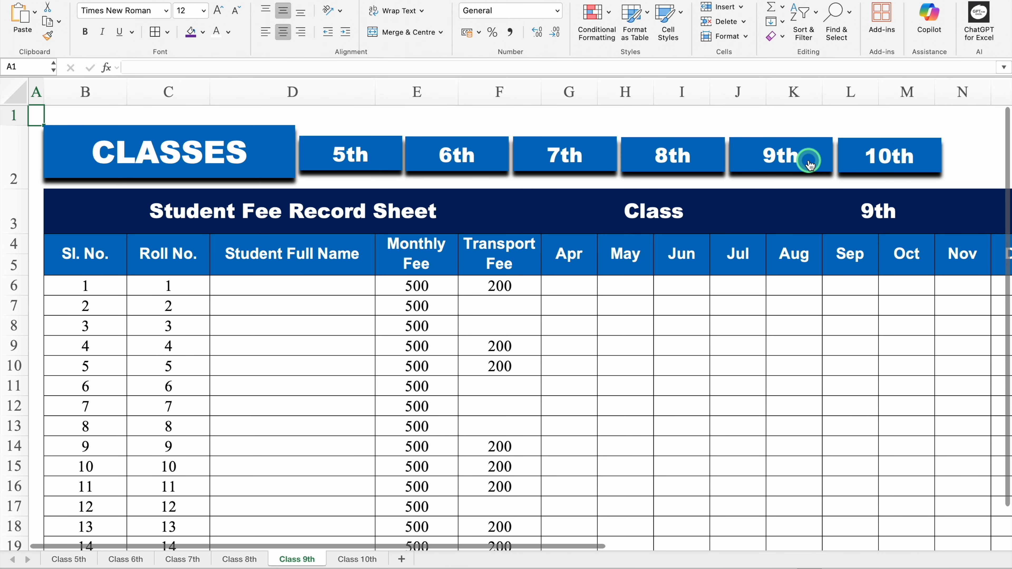
click(859, 212)
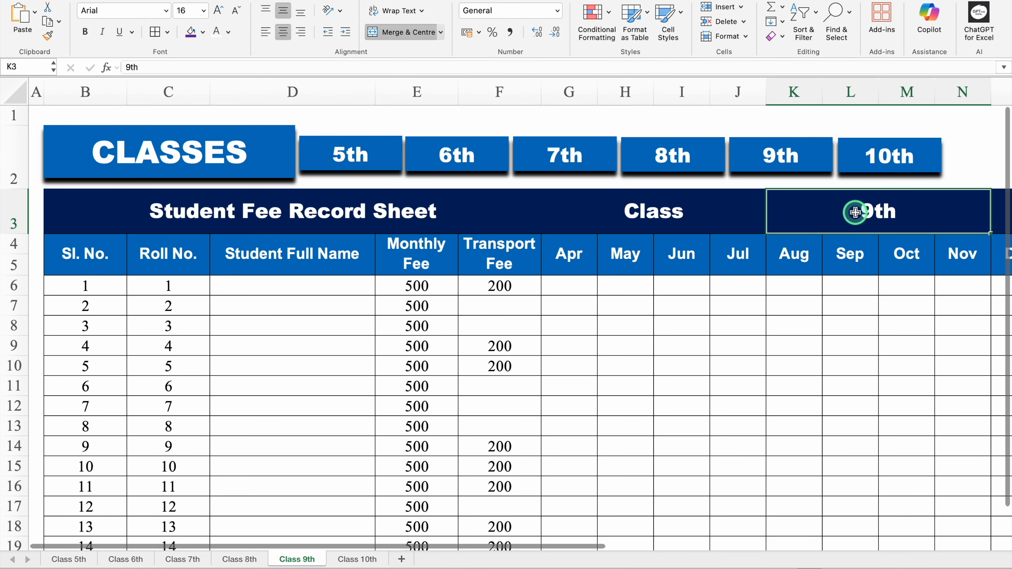
click(203, 32)
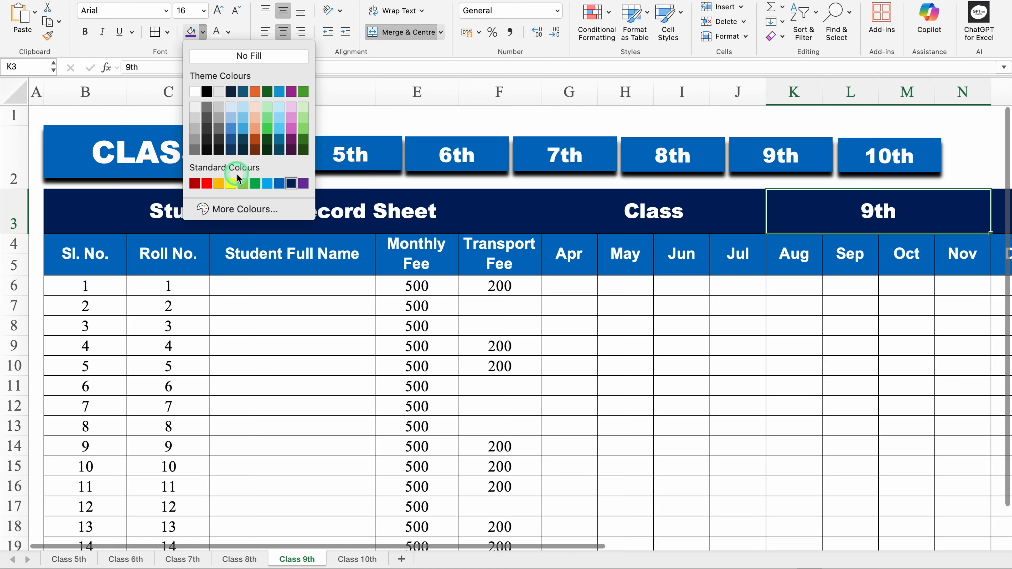
click(233, 183)
click(228, 33)
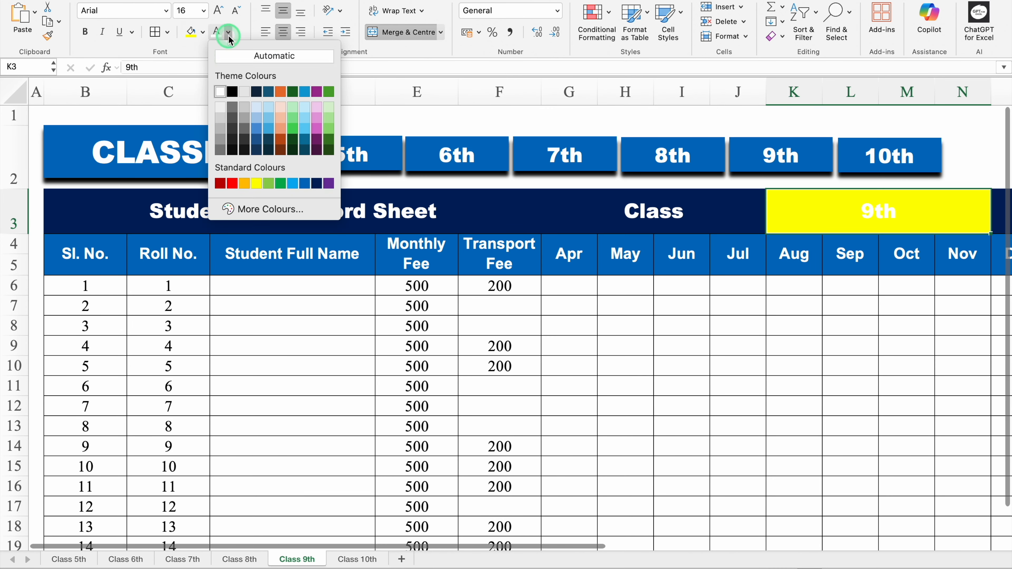
click(232, 92)
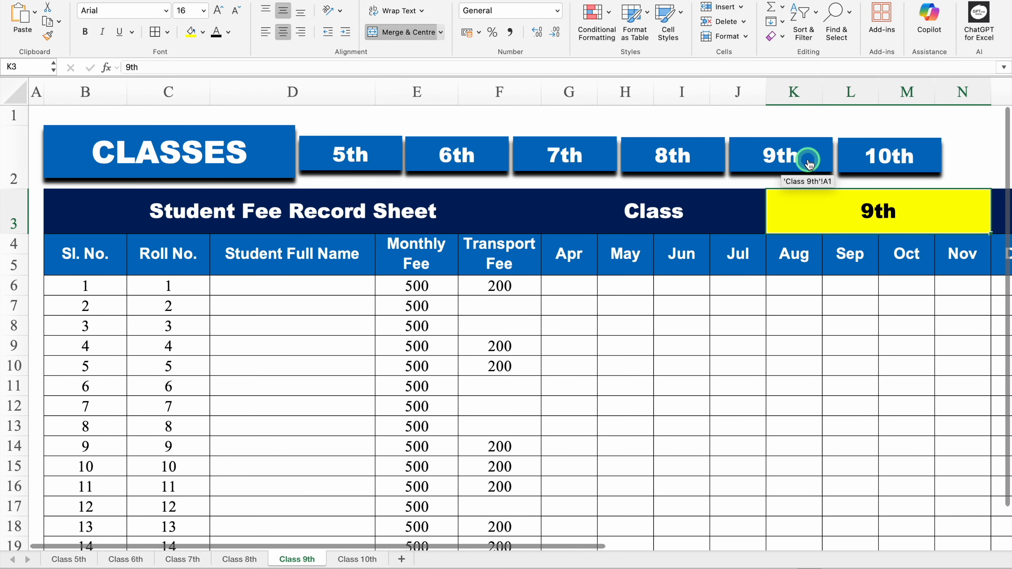
Step: Fill the 9th shape on the Class 9th sheet with standard yellow and make its text black
click(820, 159)
click(202, 32)
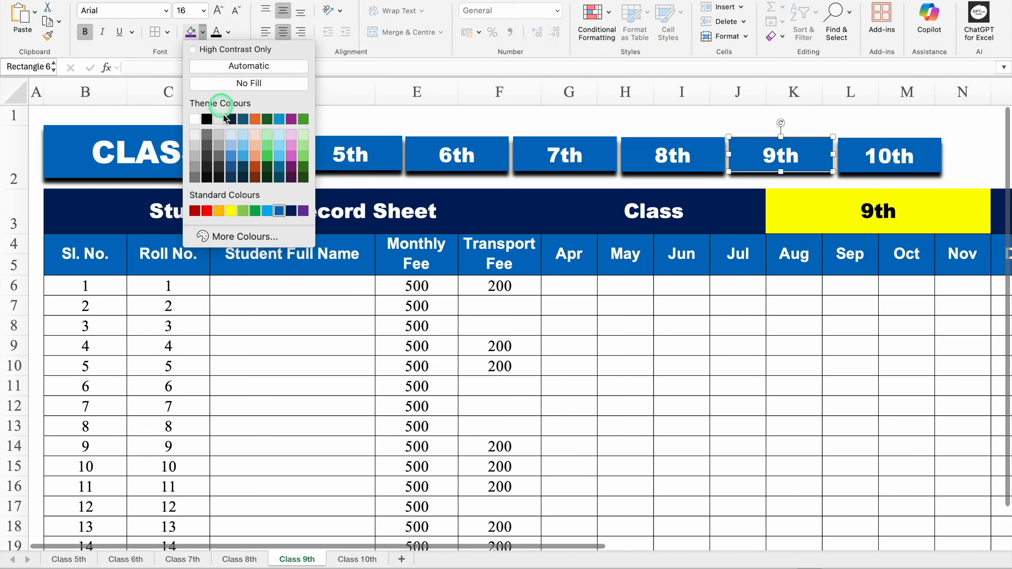
click(231, 210)
click(215, 32)
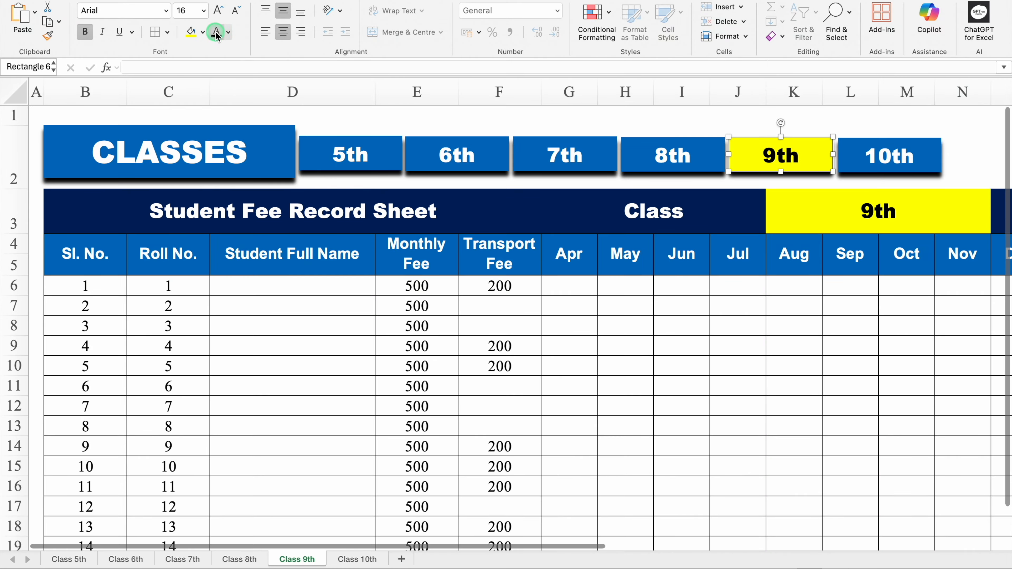
click(678, 205)
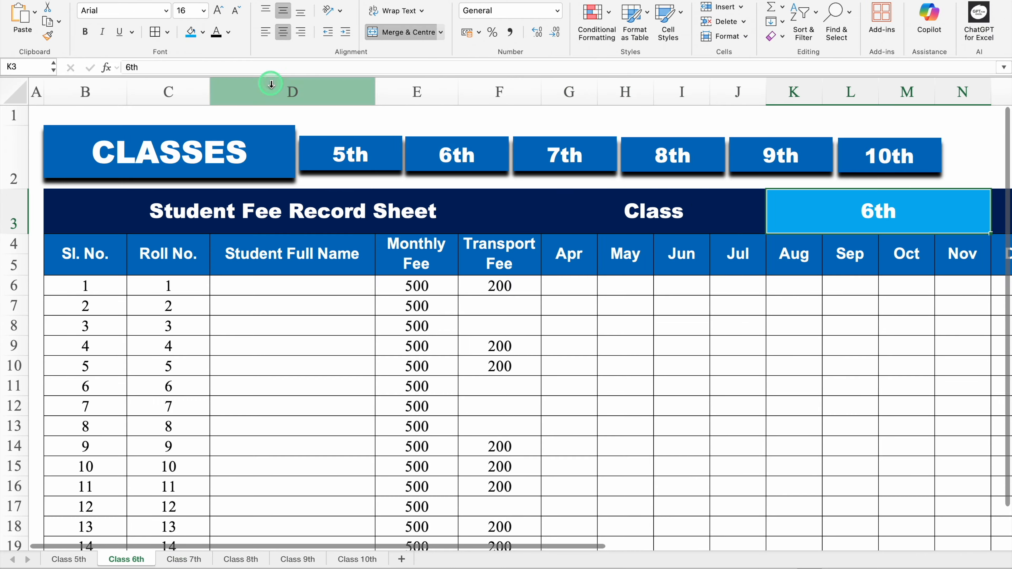
Step: Select the 6th shape on the Class 6th sheet for recolouring without following its link
right_click(492, 156)
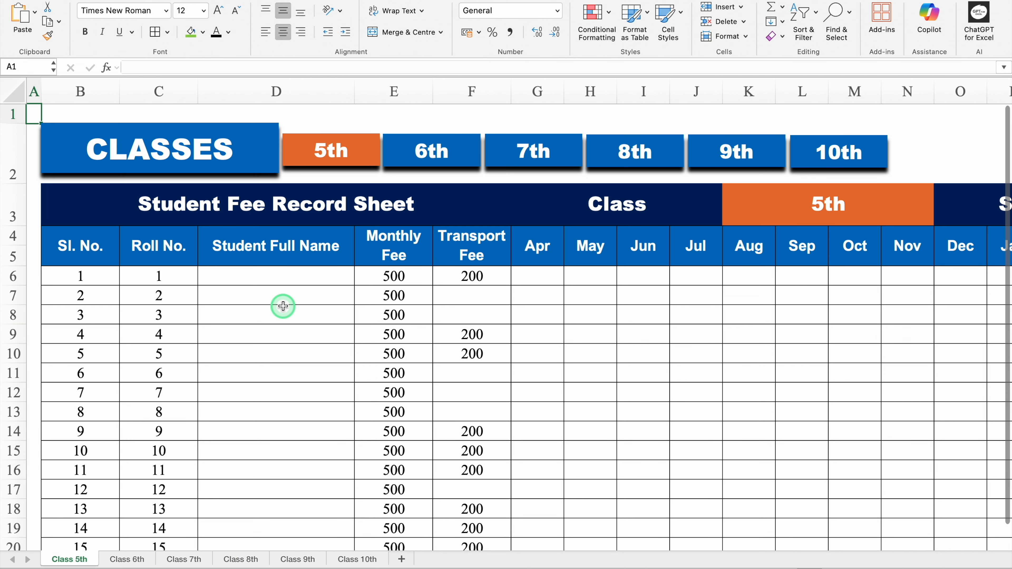
Step: Test the navigation links by following the 6th, 7th, 8th, 9th and 10th shapes in turn
click(432, 154)
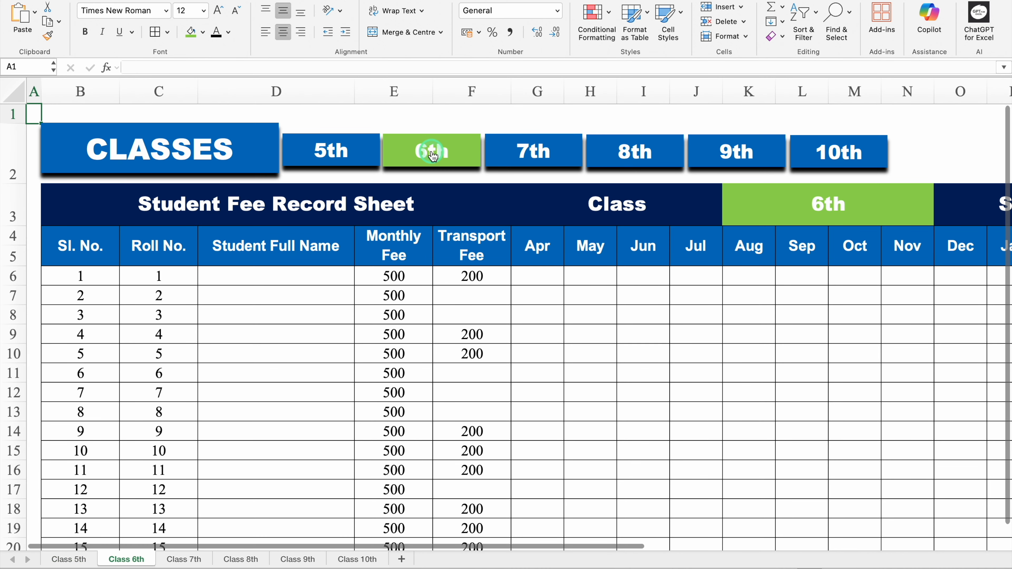
click(531, 154)
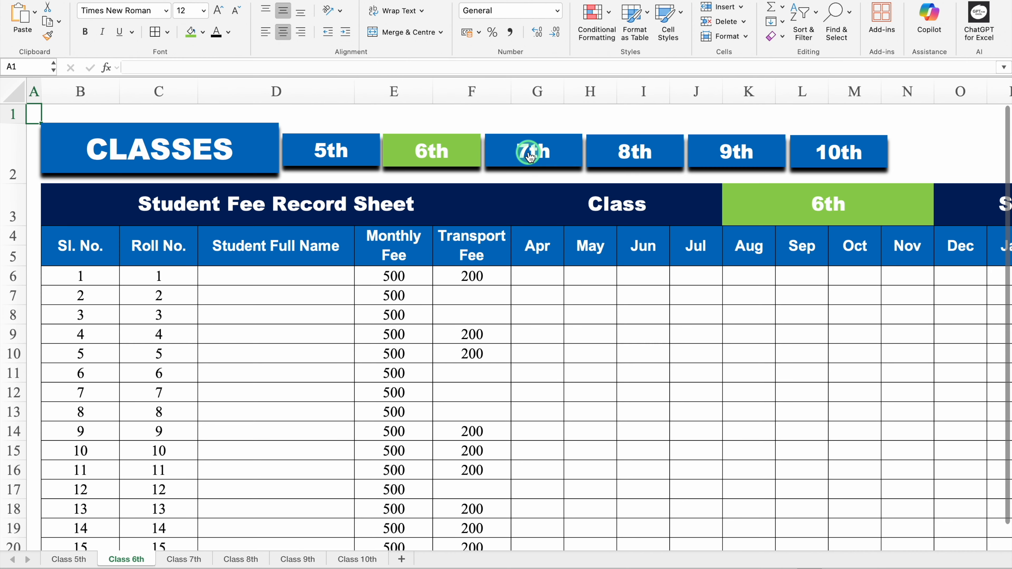
click(624, 153)
click(716, 151)
click(824, 157)
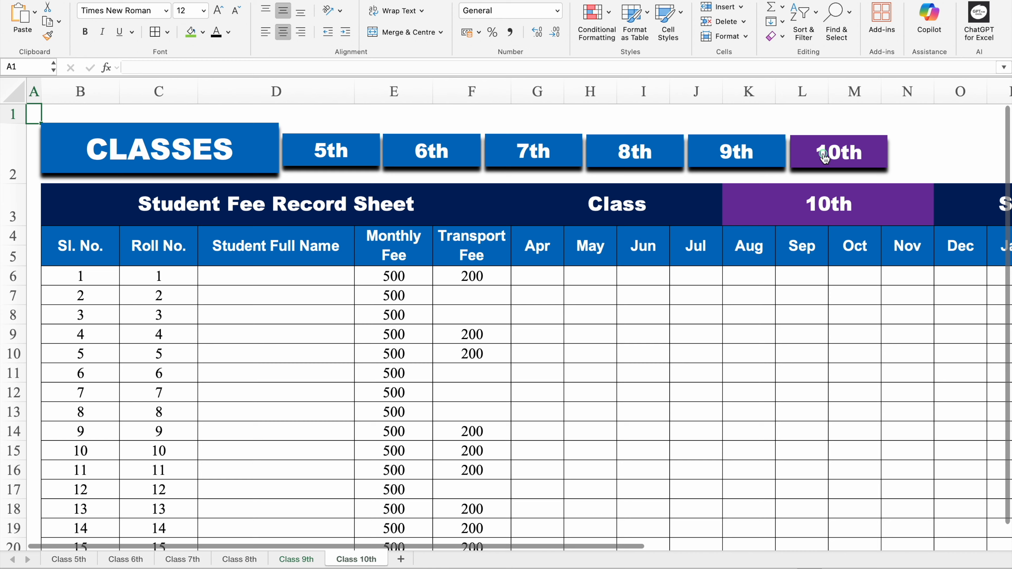